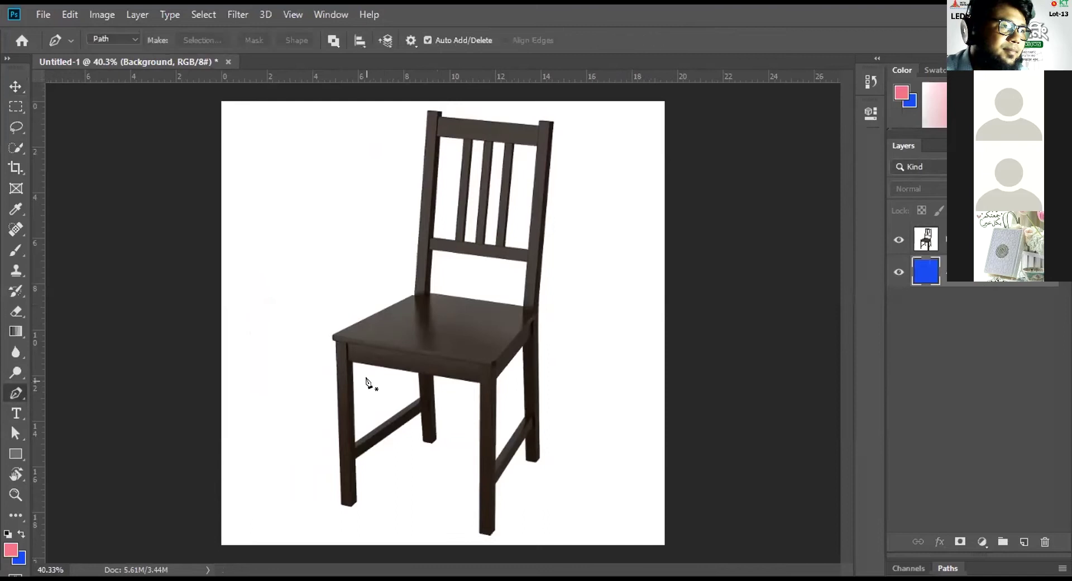
Trace a closed Pen path around the opening between the chair's two front legs, below the seat.
scroll(370, 456, "up", 2)
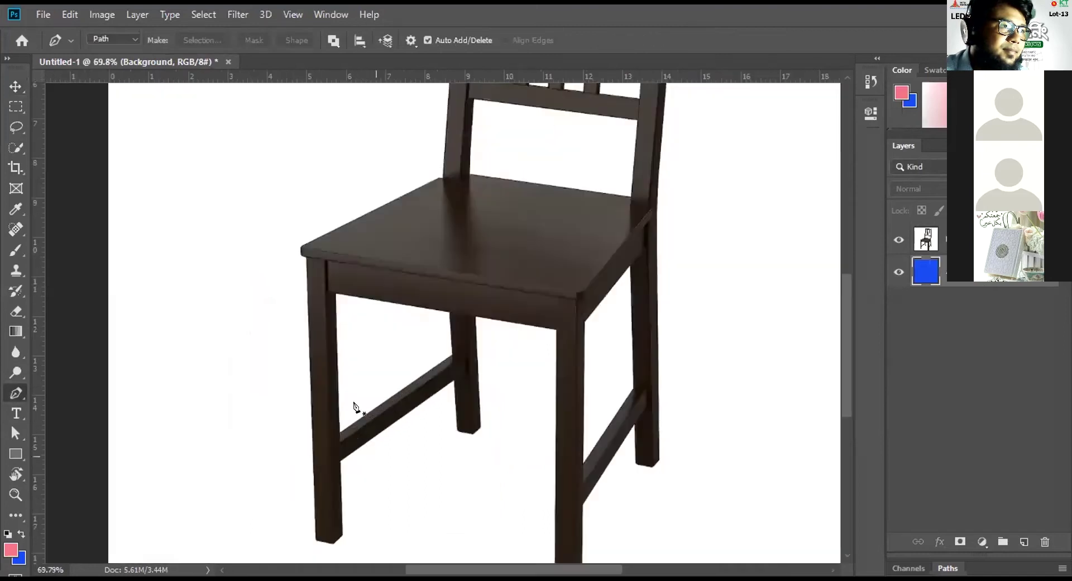
left_click_drag(335, 294, 335, 313)
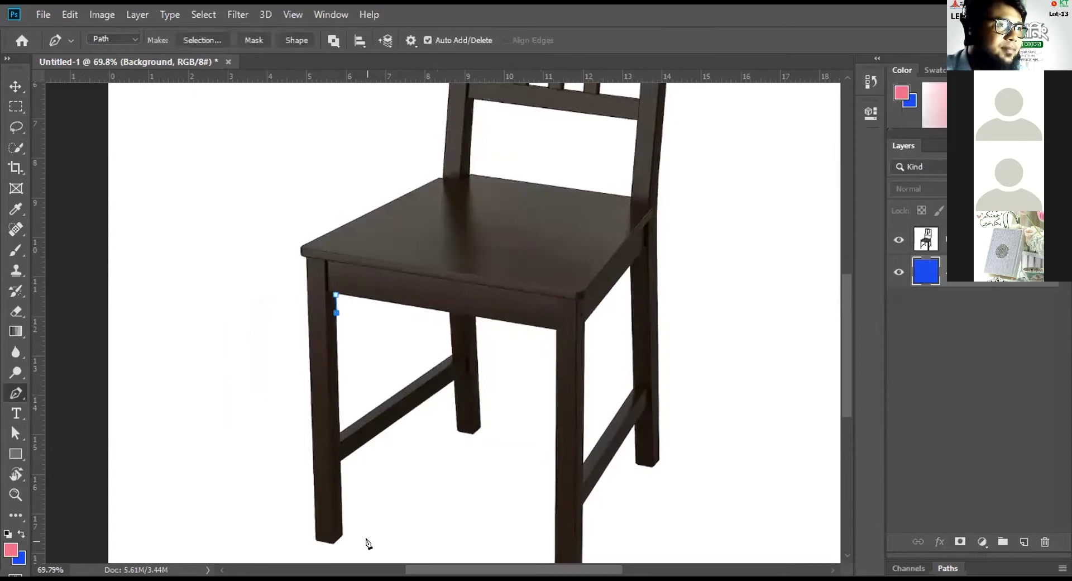
left_click(341, 533)
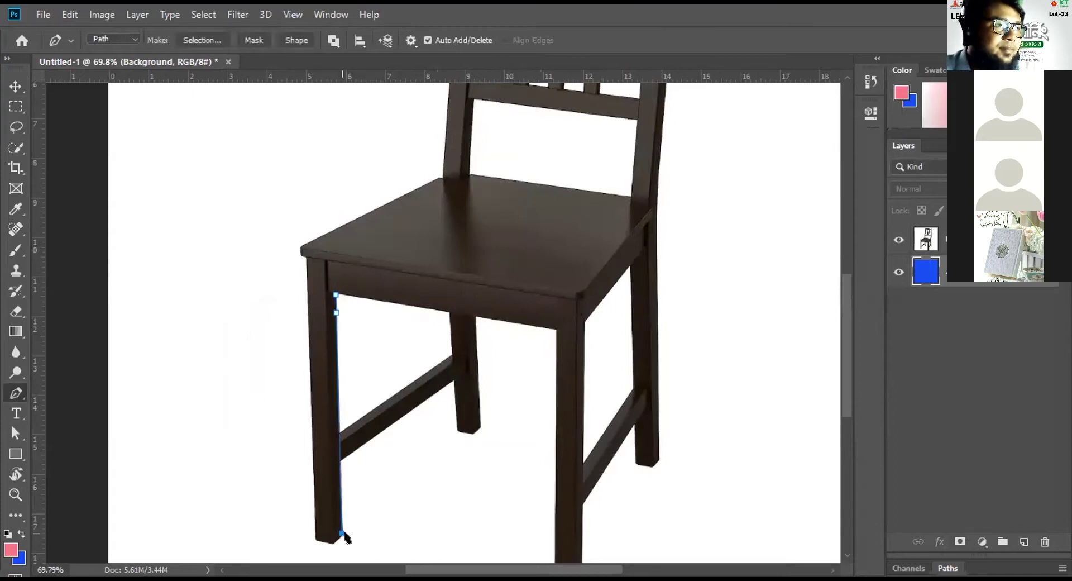
scroll(525, 458, "down", 3)
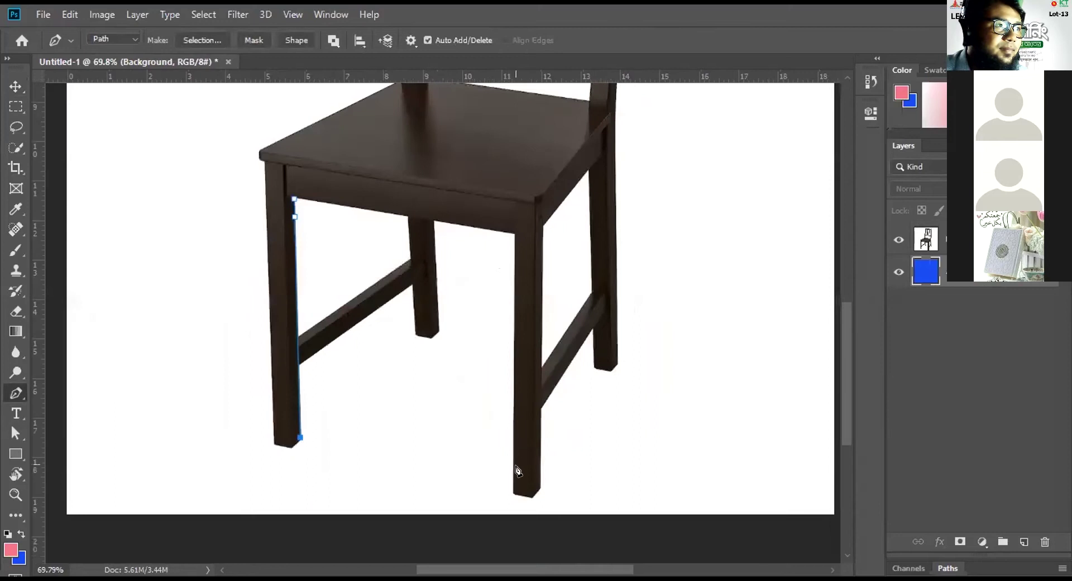
left_click(512, 490)
left_click(514, 233)
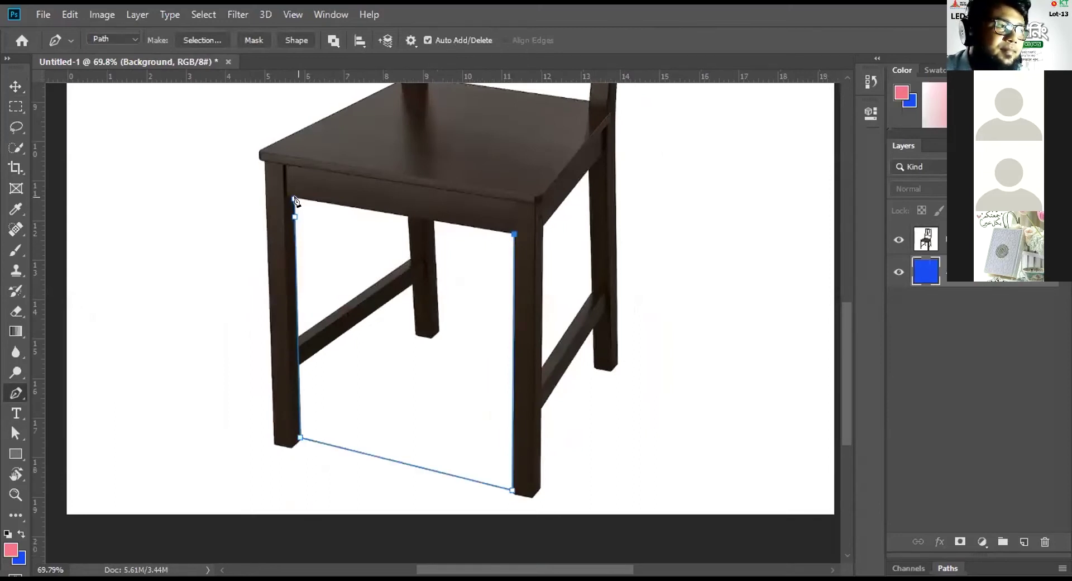
left_click_drag(294, 198, 286, 199)
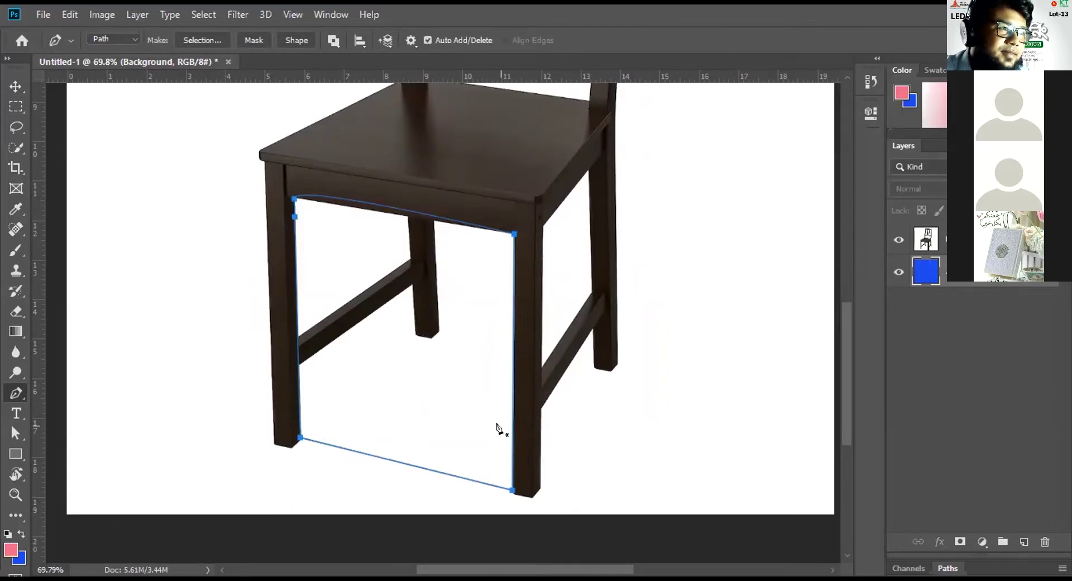
key("Escape")
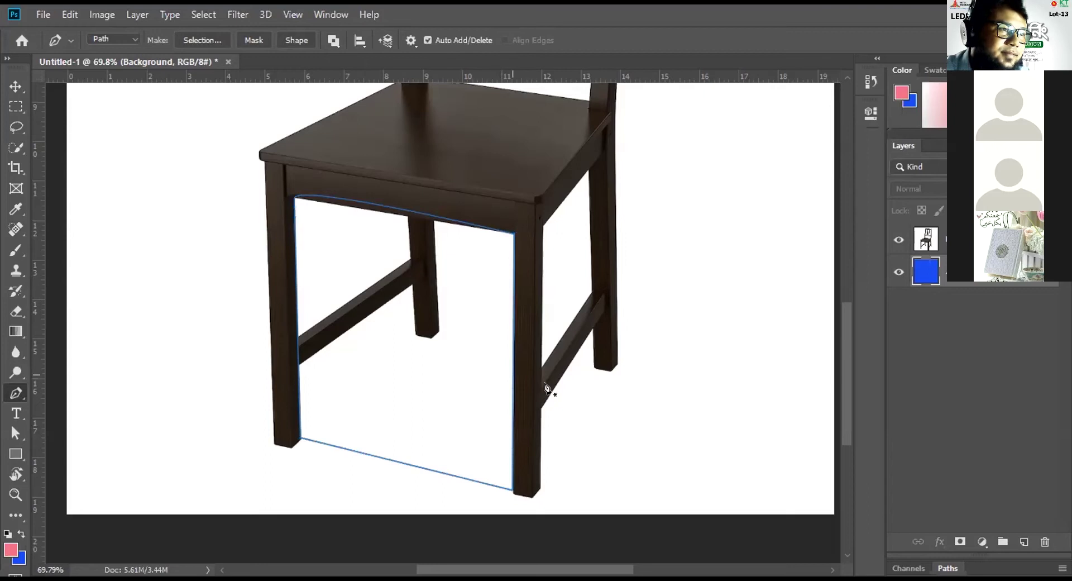
Trace a closed path around the side opening above the stretcher, load both paths as a selection, and deselect.
left_click(591, 170)
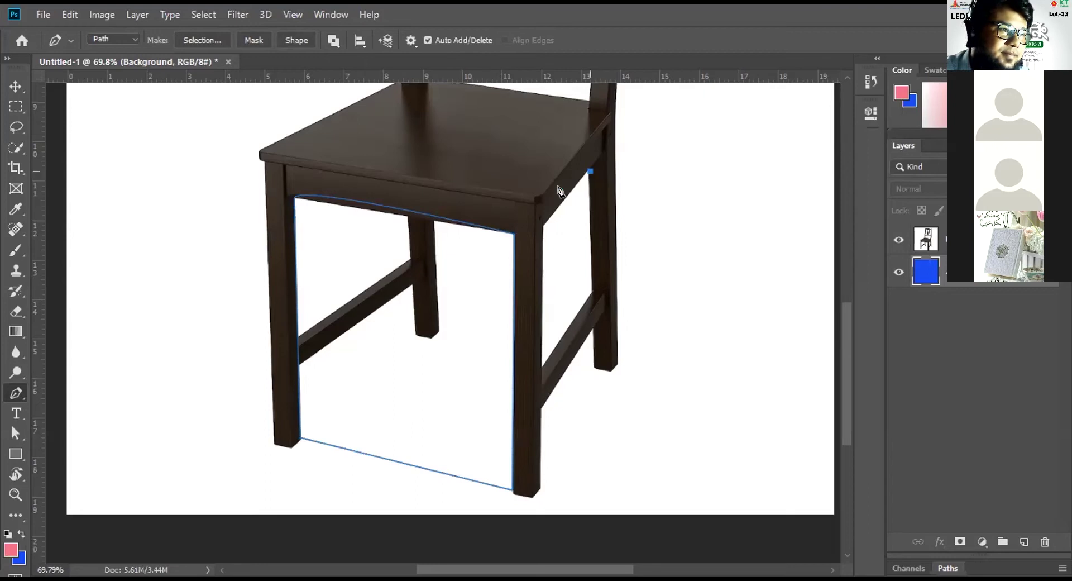
left_click(543, 226)
left_click(542, 364)
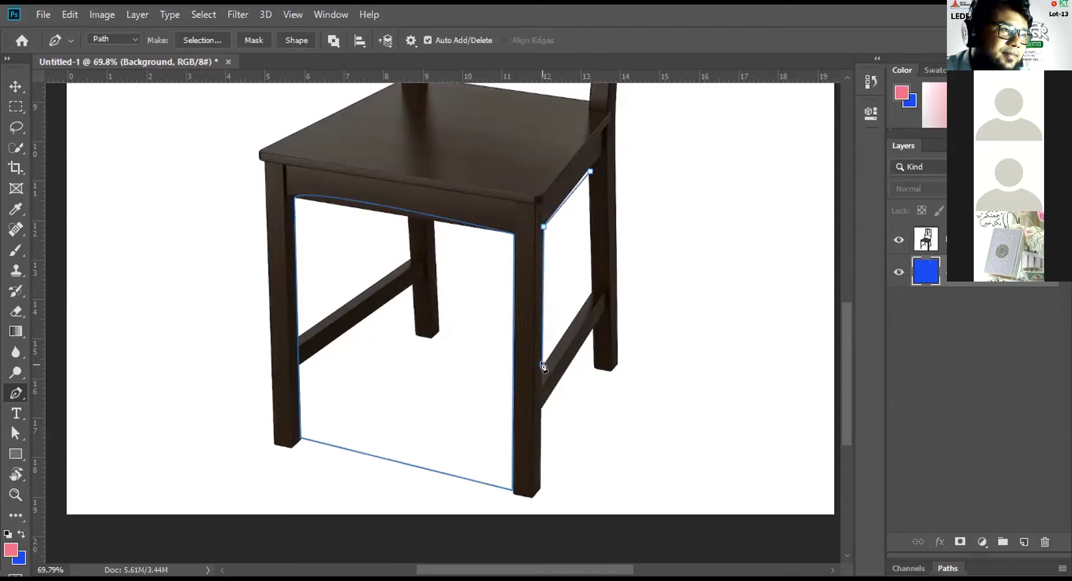
left_click(593, 292)
left_click(590, 170)
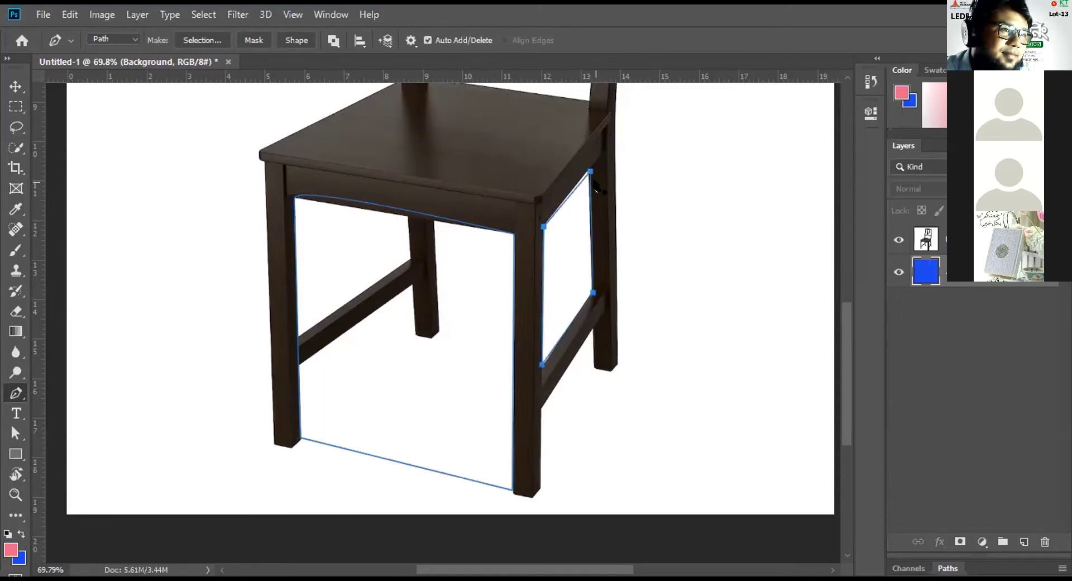
key("ctrl+Return")
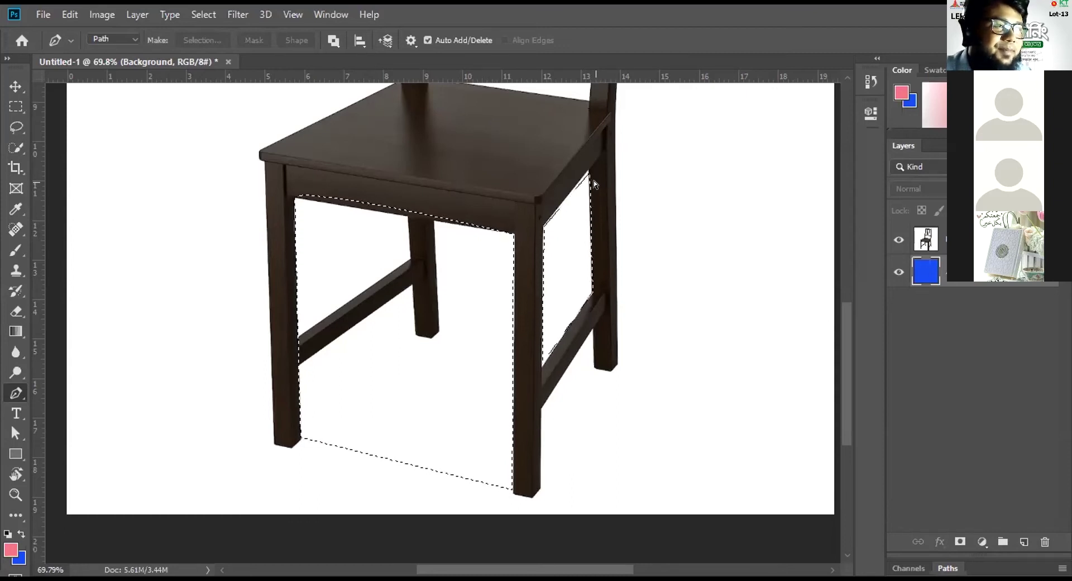
key("ctrl+d")
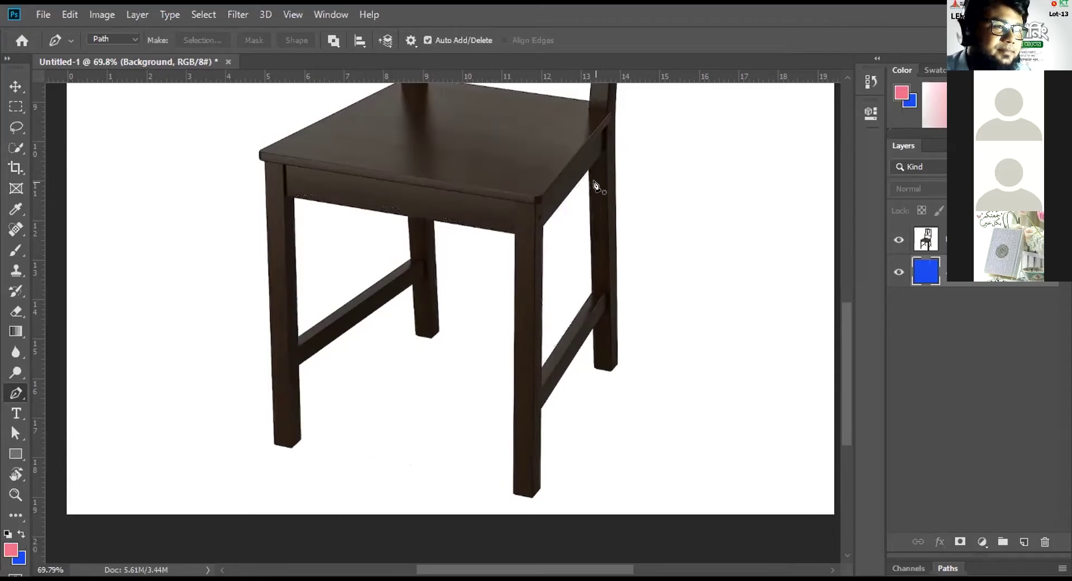
Draw a closed straight-edged Pen path around the opening between the two front legs, beneath the seat's front rail.
left_click(292, 198)
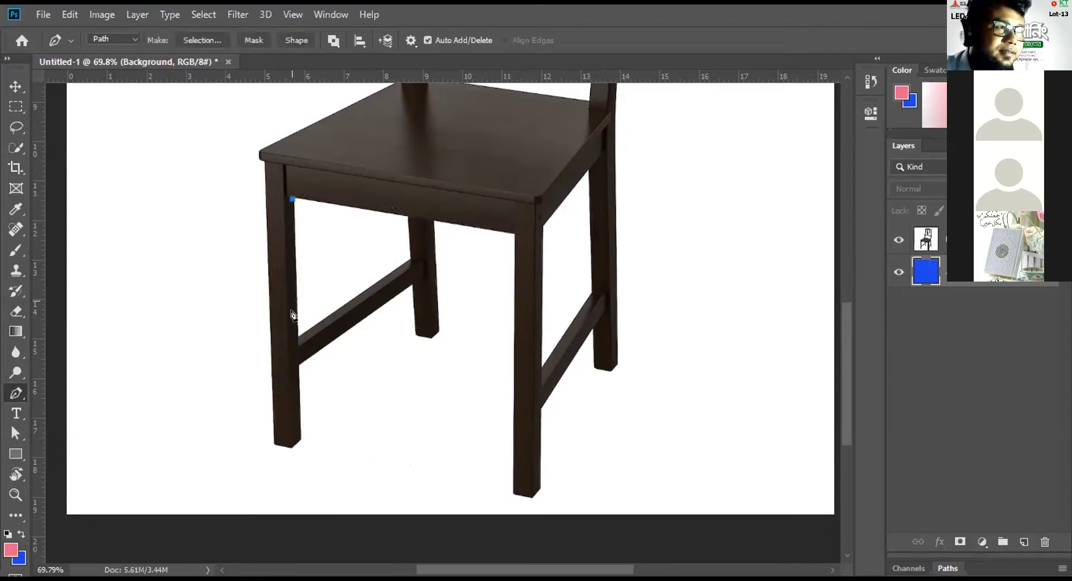
left_click(301, 436)
left_click(514, 491)
left_click(514, 233)
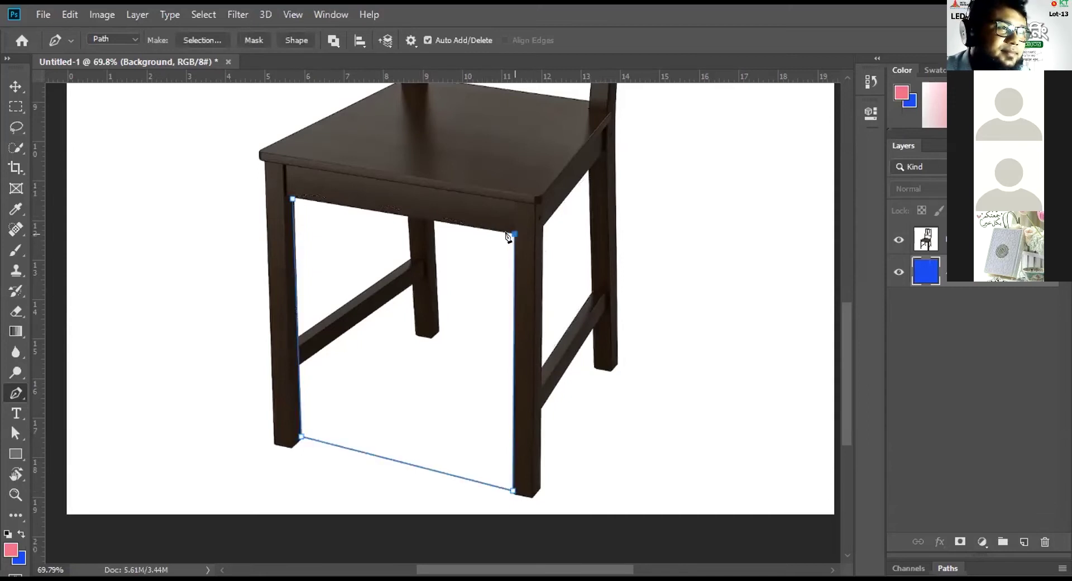
left_click(292, 199)
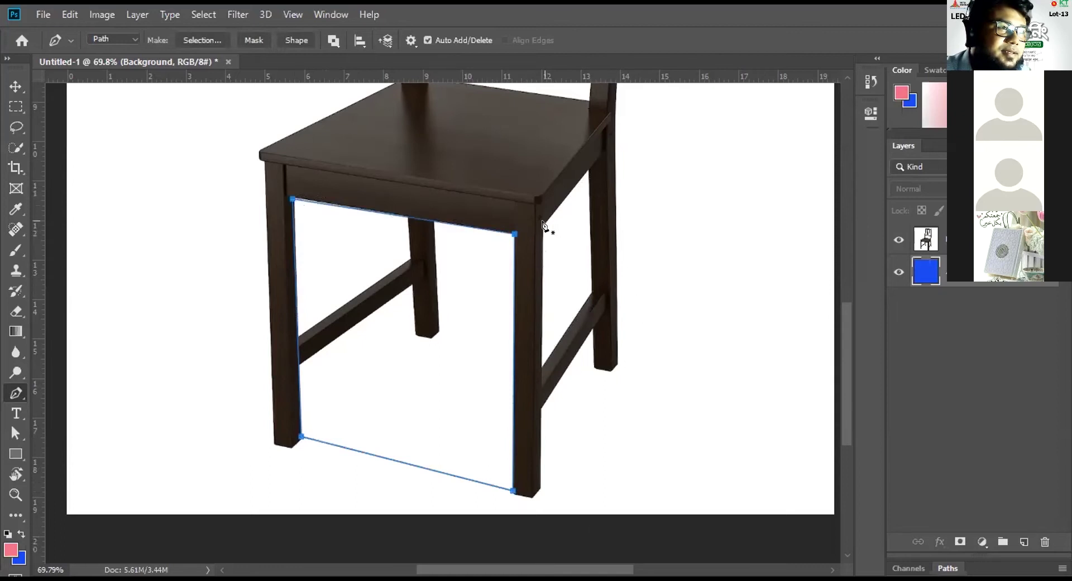
Outline the side opening between seat rail and stretcher with a closed path, and convert both paths to a selection.
left_click(542, 226)
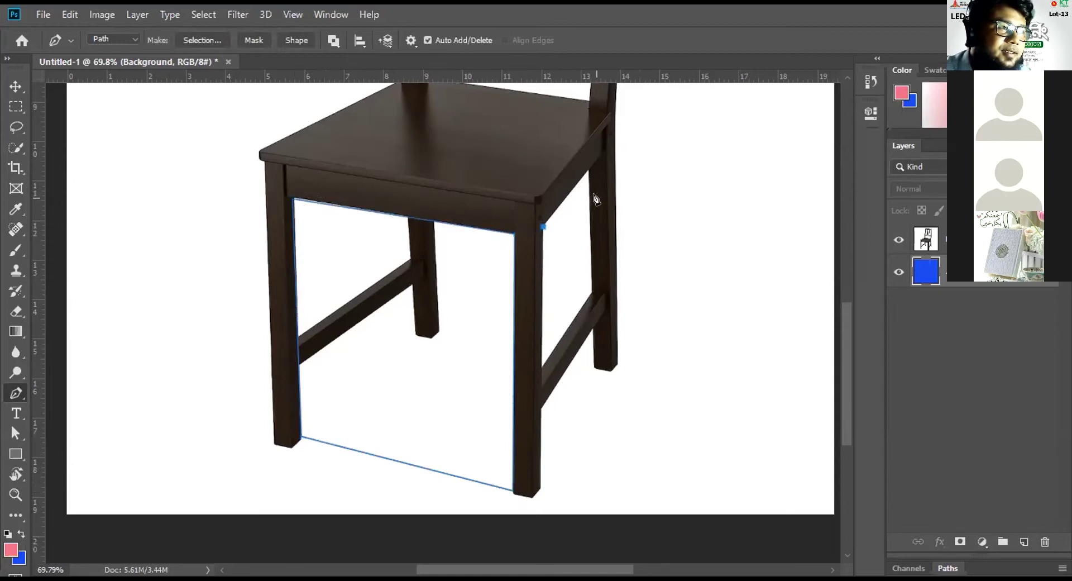
left_click(590, 170)
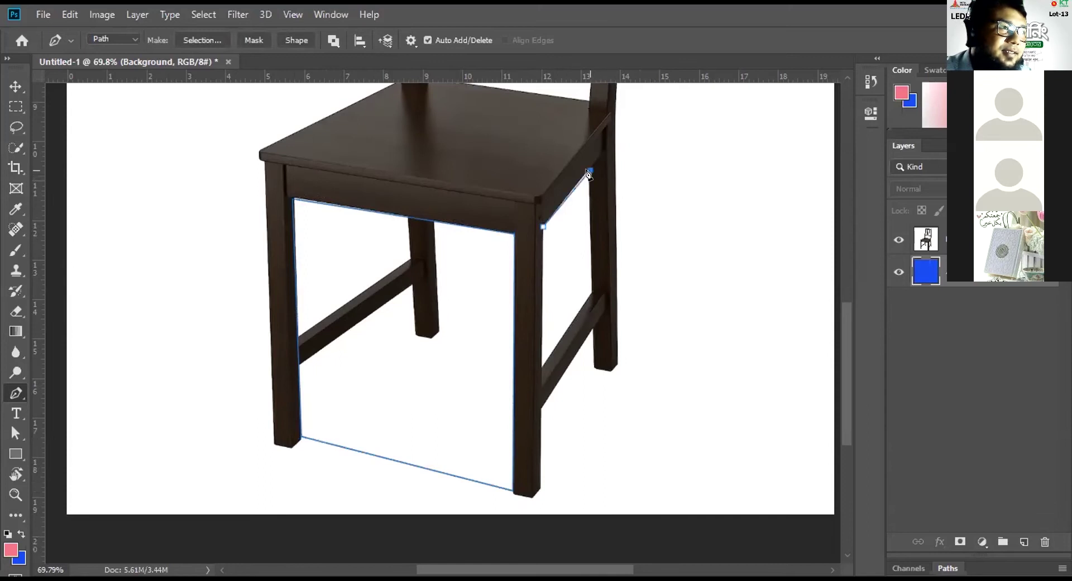
left_click(593, 291)
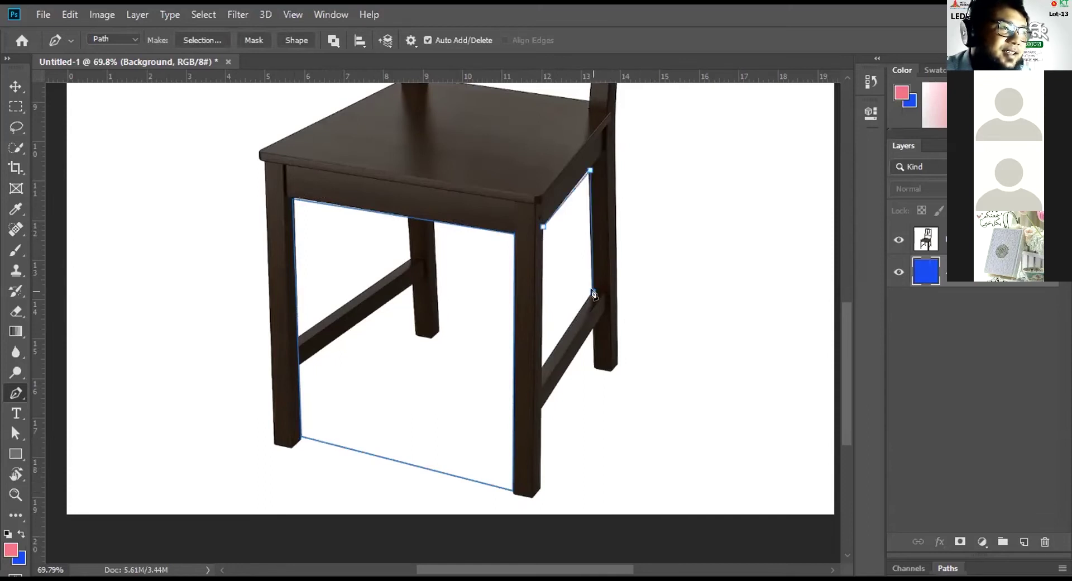
left_click(542, 367)
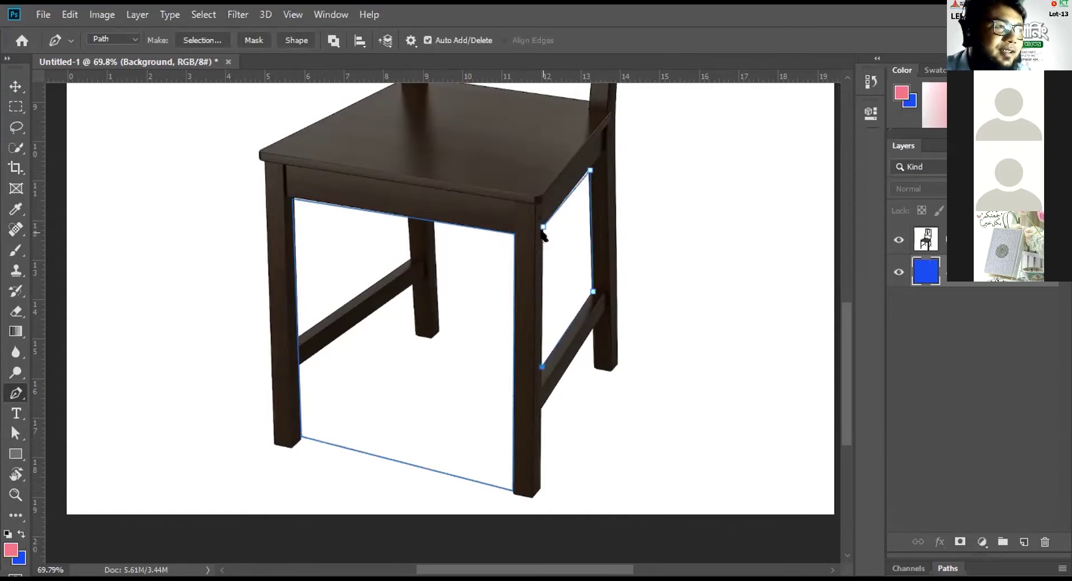
left_click(542, 227)
key("ctrl+Return")
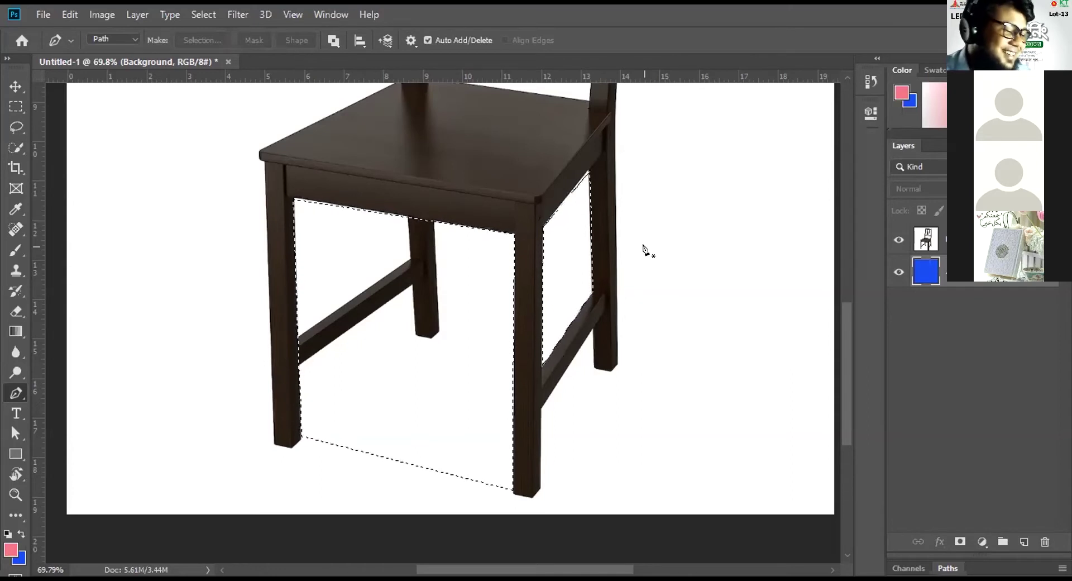
Fill the selection on the Background layer using Content-Aware contents, Normal mode and 100% opacity.
key("shift+F5")
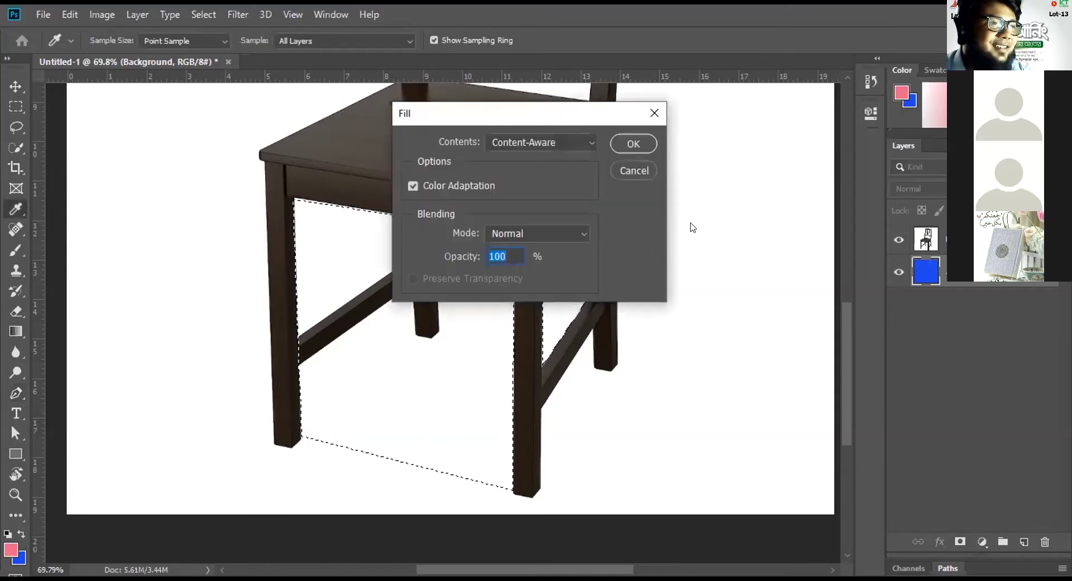
key("Return")
key("p")
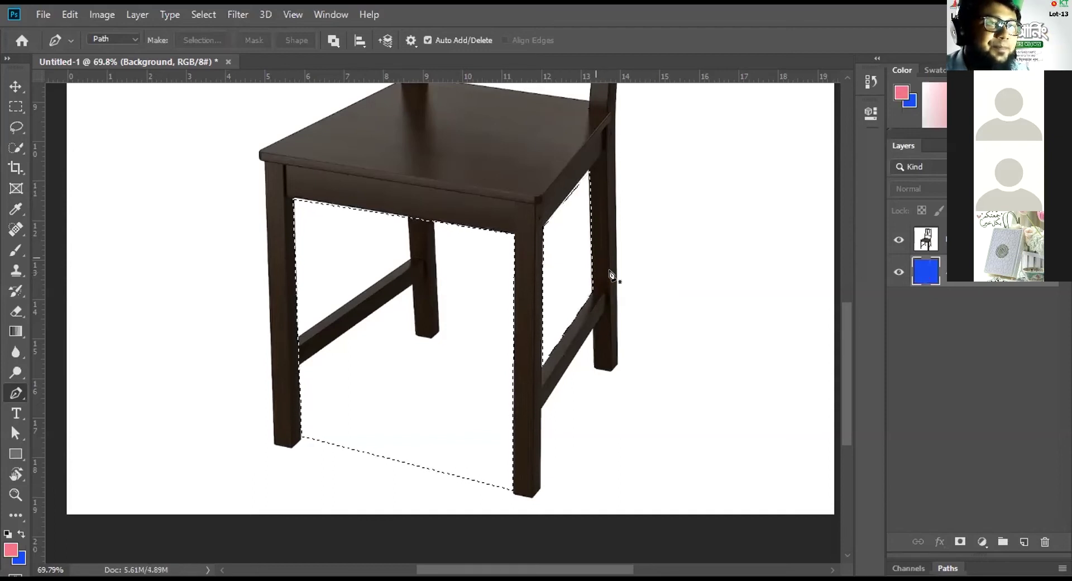
Fill the selected openings on the chair layer, Layer 1, with the pink foreground color and deselect.
key("alt+bracketright")
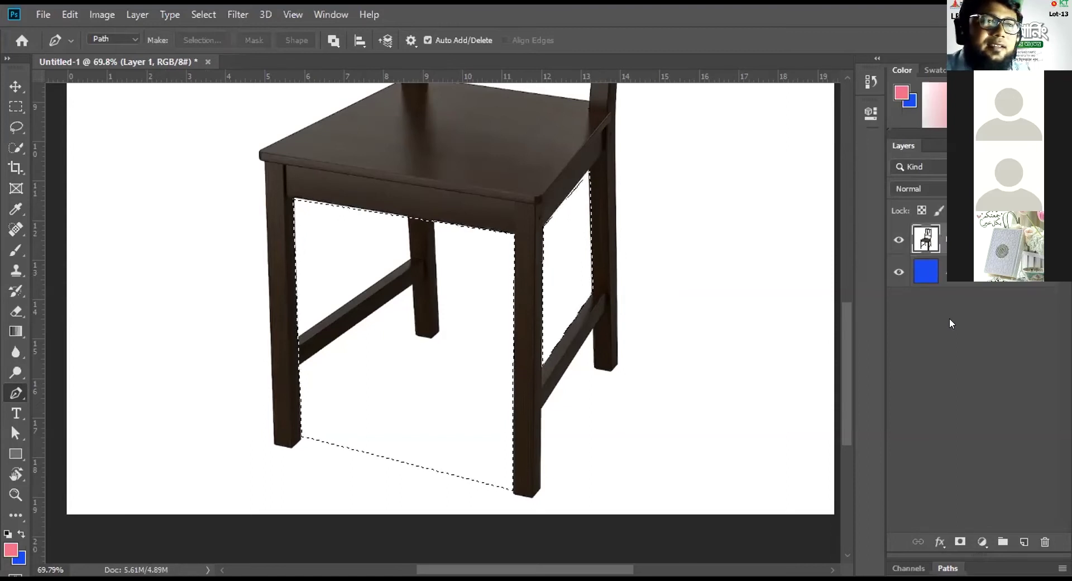
key("alt+BackSpace")
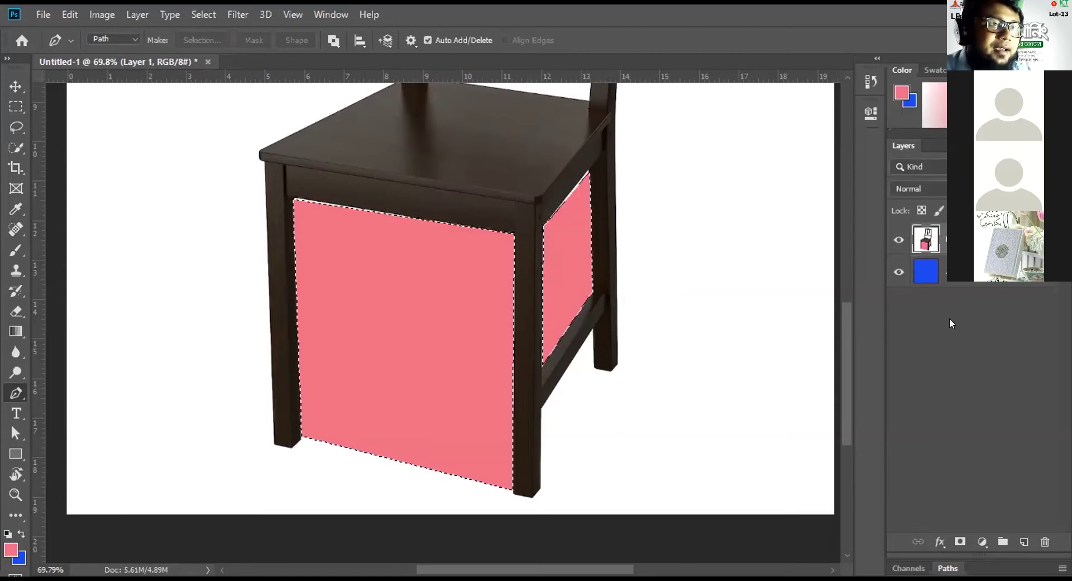
key("ctrl+d")
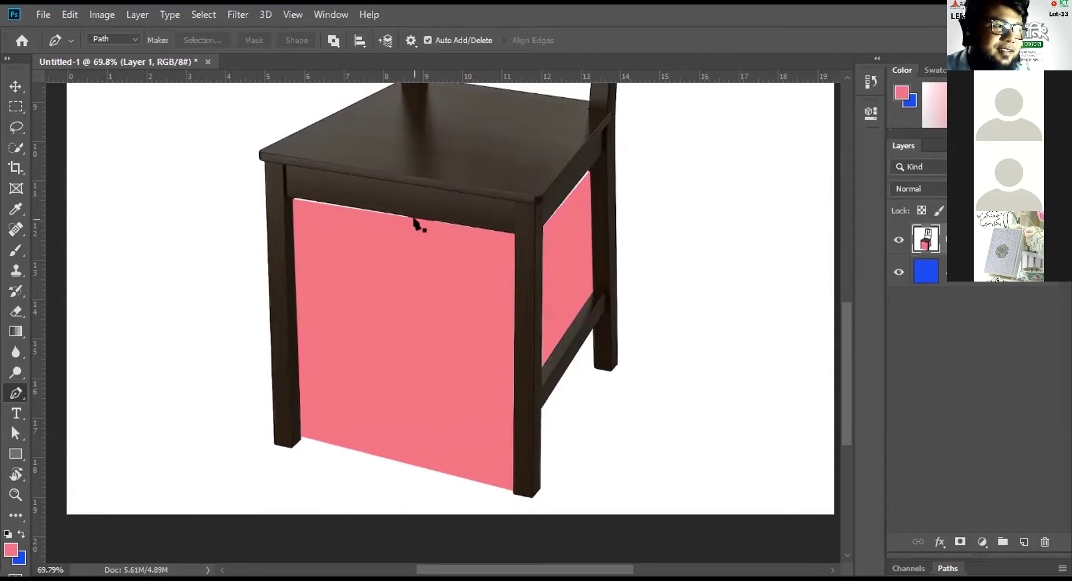
Outline a narrow strip just below the seat's front rail with the Pen tool, fill it with the blue background color, and deselect.
left_click(513, 233)
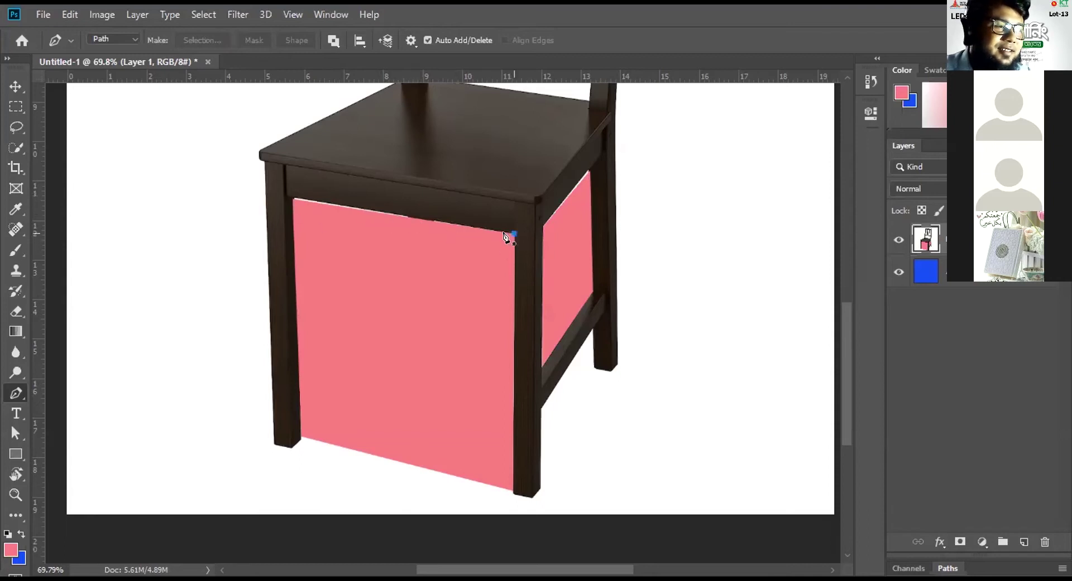
left_click(291, 195)
left_click(293, 221)
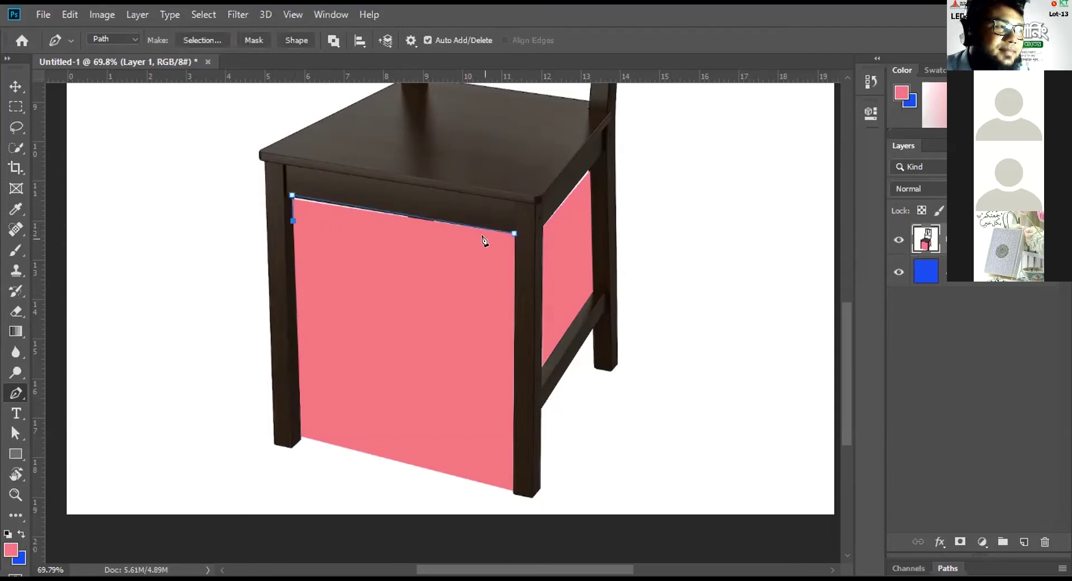
left_click(517, 273)
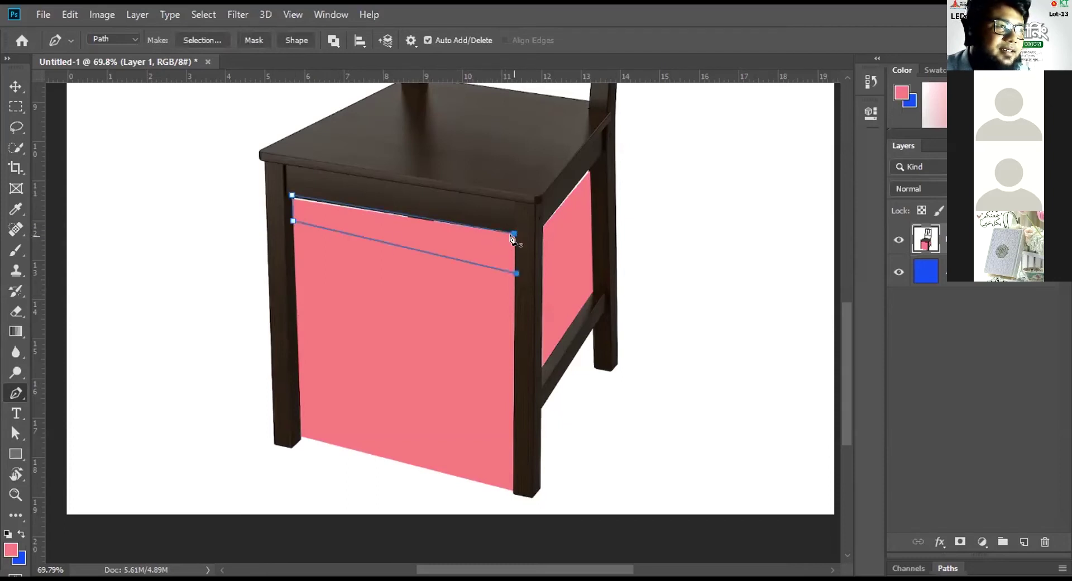
left_click(511, 234)
key("ctrl+Return")
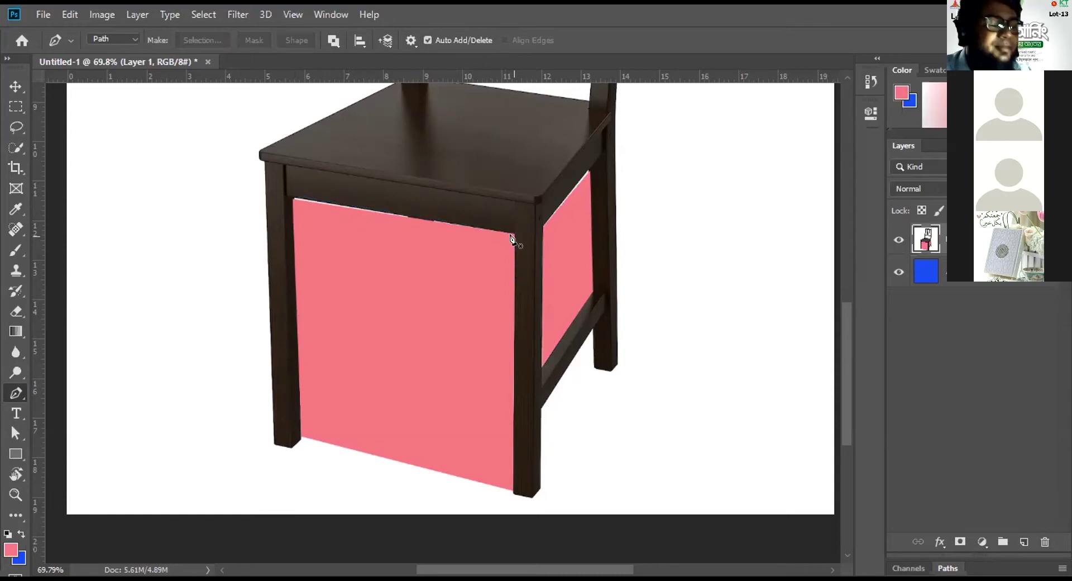
key("ctrl+BackSpace")
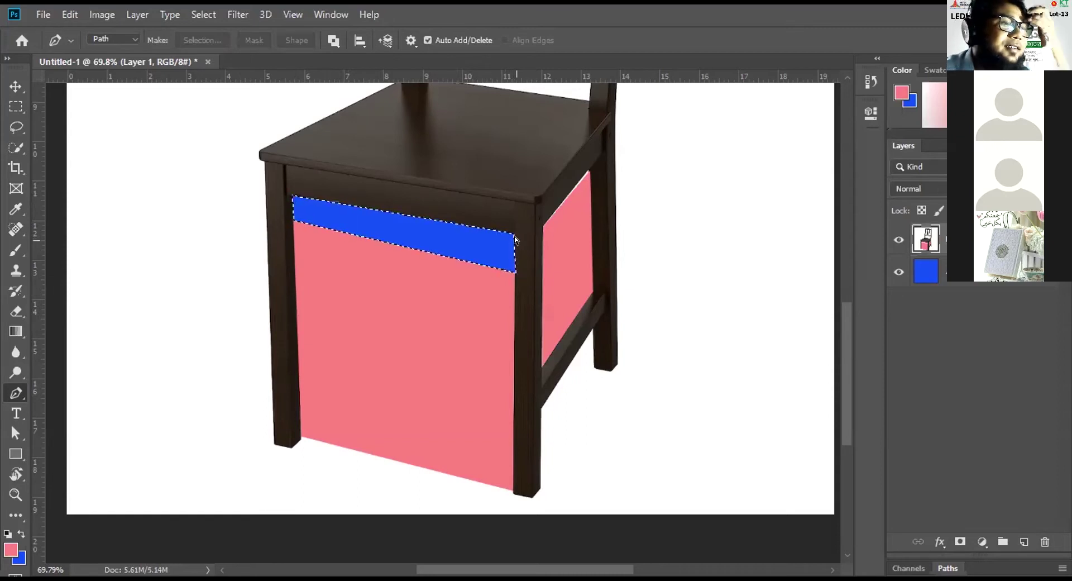
key("ctrl+d")
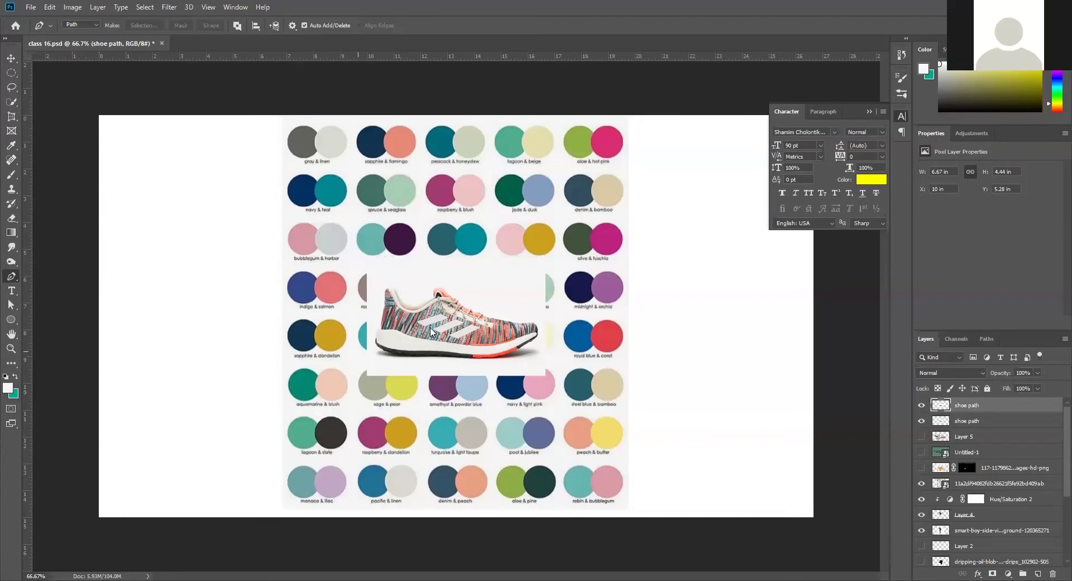
In class 16.psd, hide the shoe path, color chart, portrait and splash layers so that only the green Layer 1 is visible.
left_click(922, 406)
left_click(922, 421)
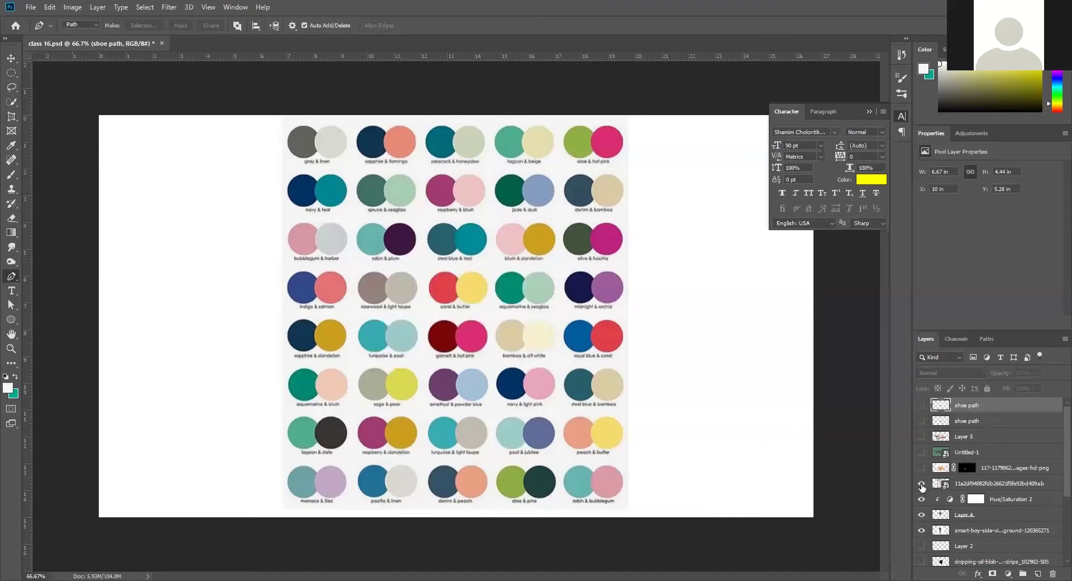
left_click_drag(922, 485, 924, 508)
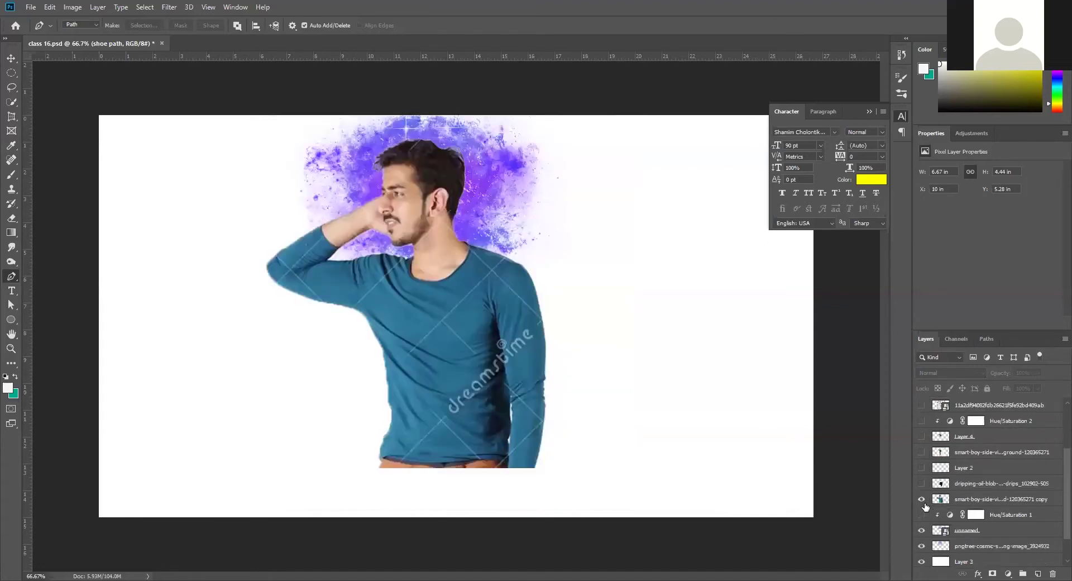
scroll(928, 507, "down", 4)
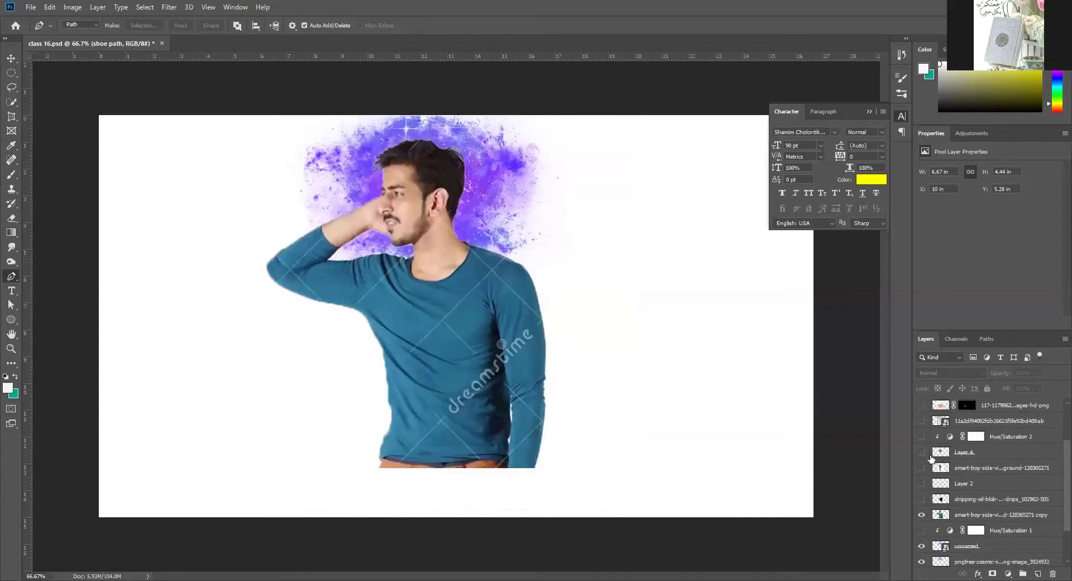
left_click(921, 558, "alt")
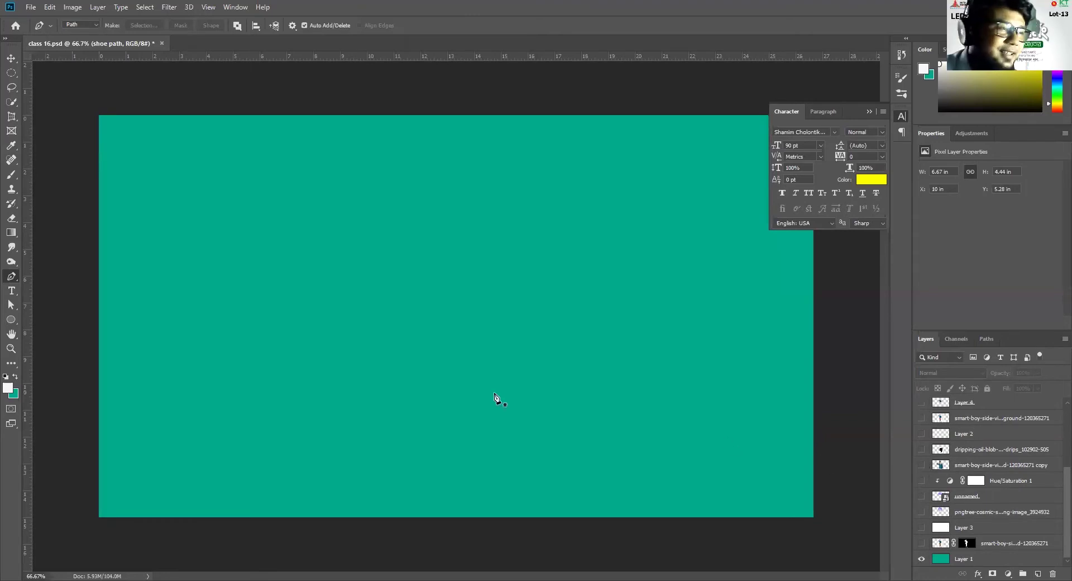
Show the topmost shoe path layer above the green background layer and save class 16.psd.
key("ctrl+s")
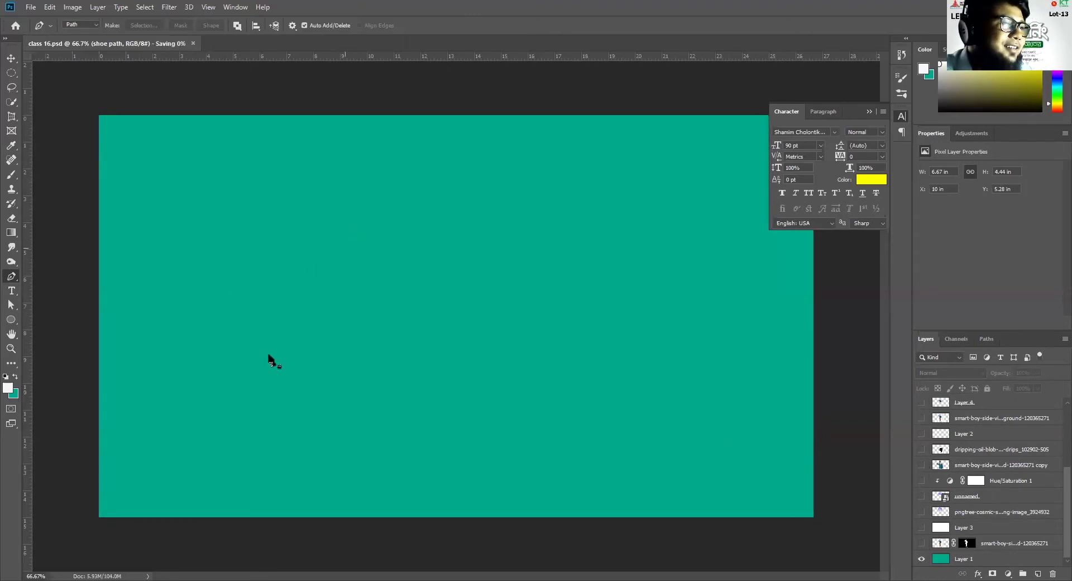
scroll(987, 465, "up", 2)
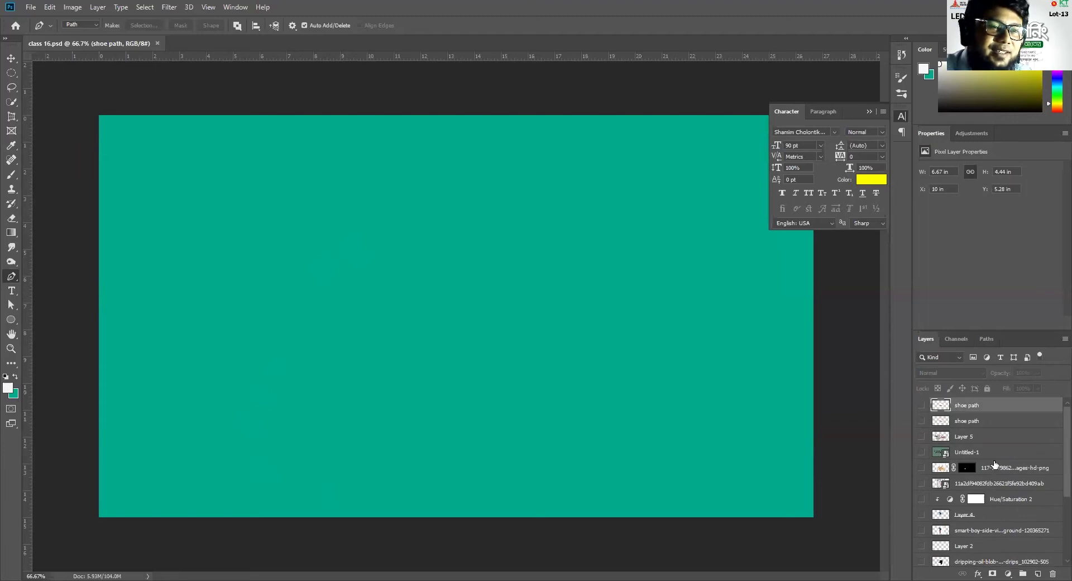
left_click(922, 405)
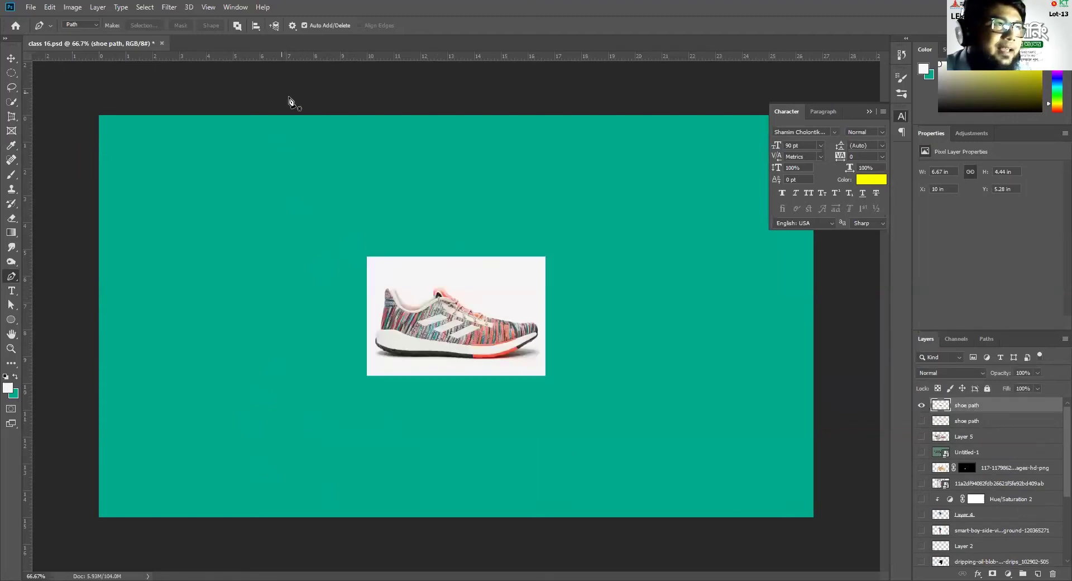
key("ctrl+s")
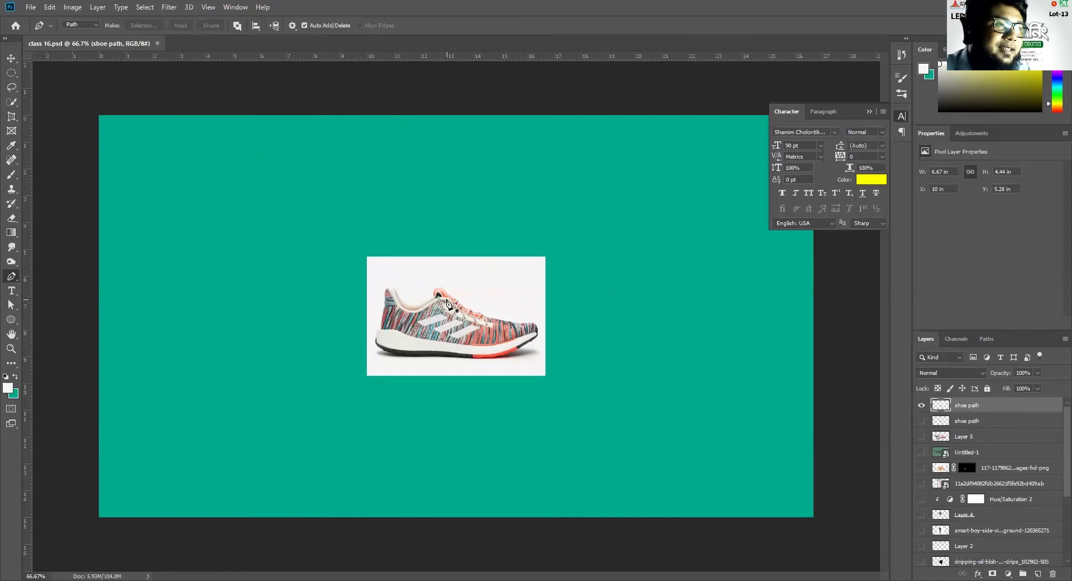
Scale the shoe image proportionally to about 17 in by 11.33 in, keep it near the canvas centre, and save the document.
key("ctrl+t")
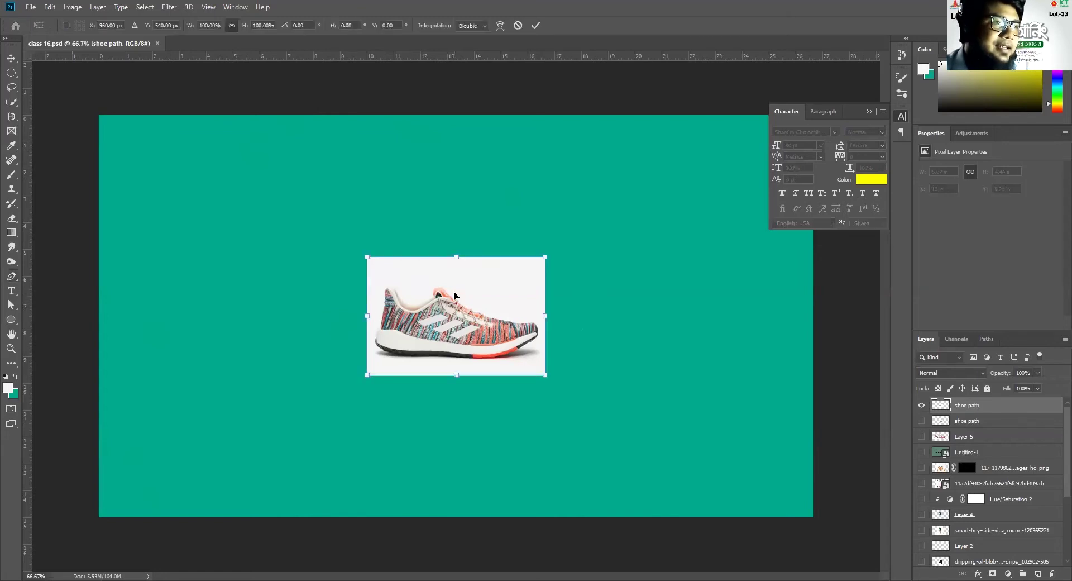
left_click_drag(456, 256, 456, 171)
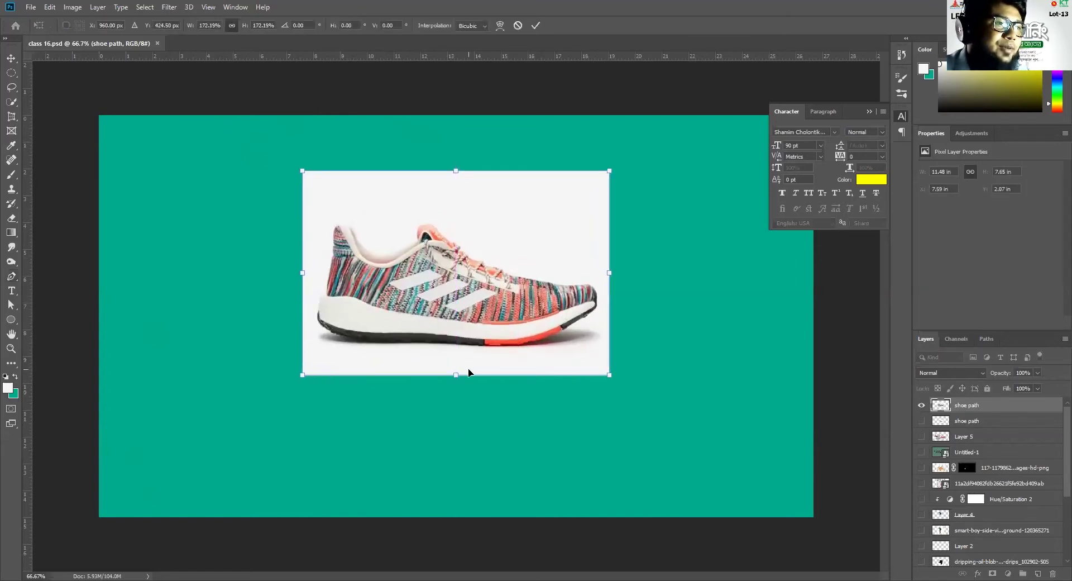
left_click_drag(456, 373, 456, 437)
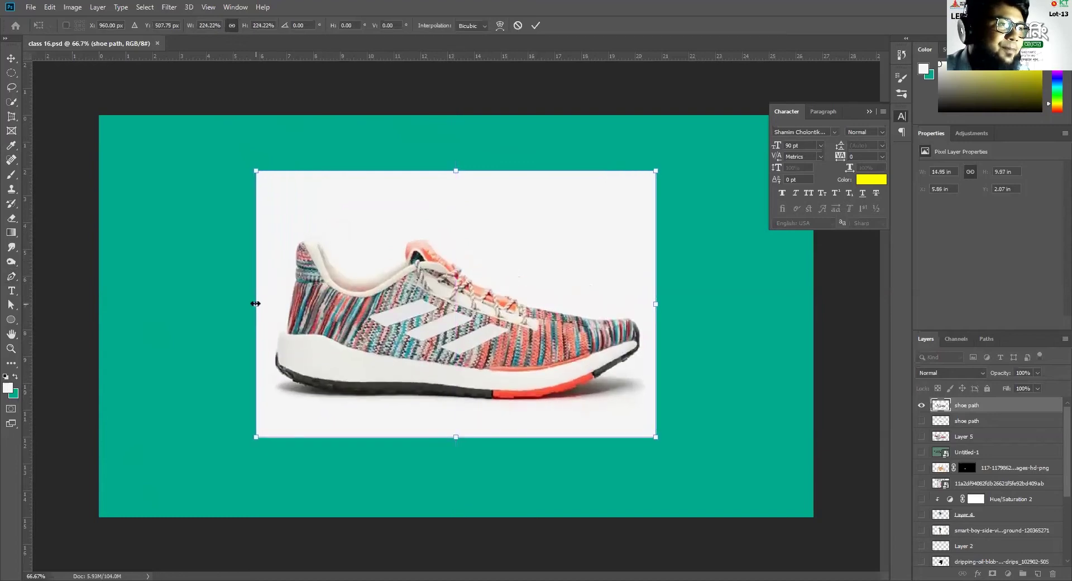
left_click_drag(255, 303, 235, 303)
left_click_drag(662, 302, 700, 297)
key("p")
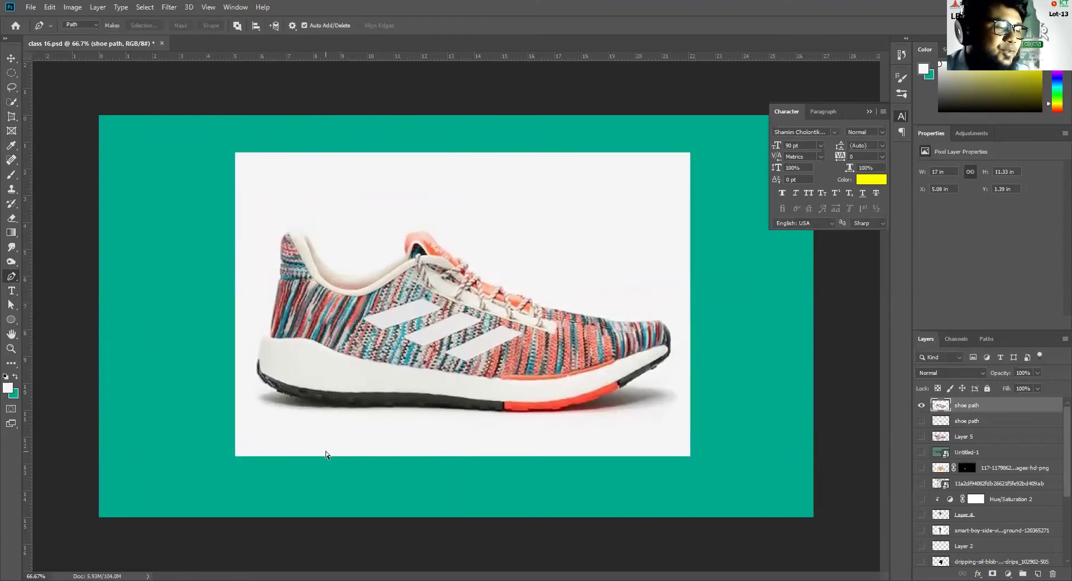
key("ctrl+s")
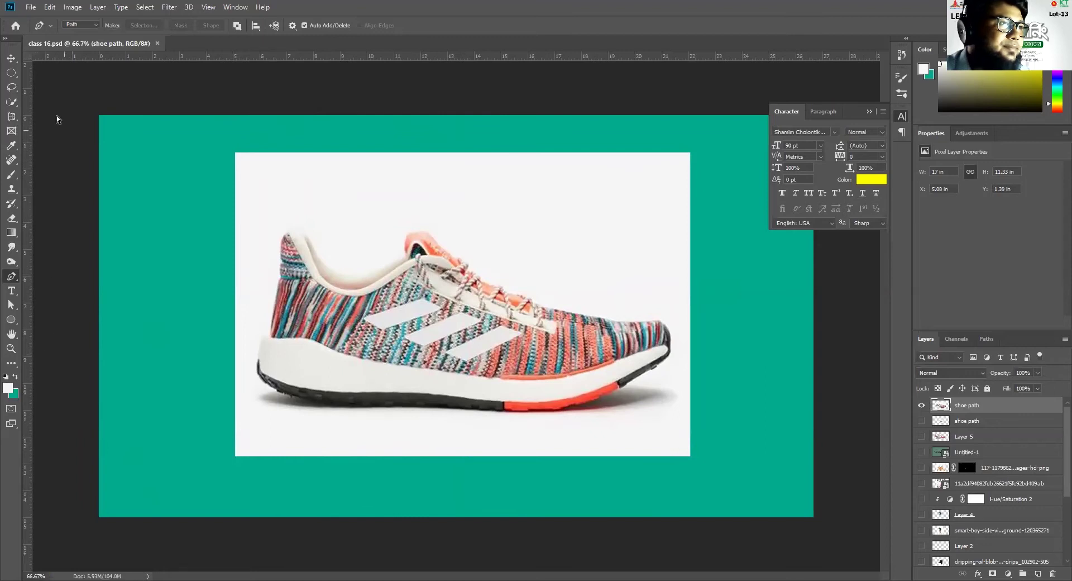
Open the shoe photo adeg2643_1.jpg from the Downloads folder.
key("alt+f")
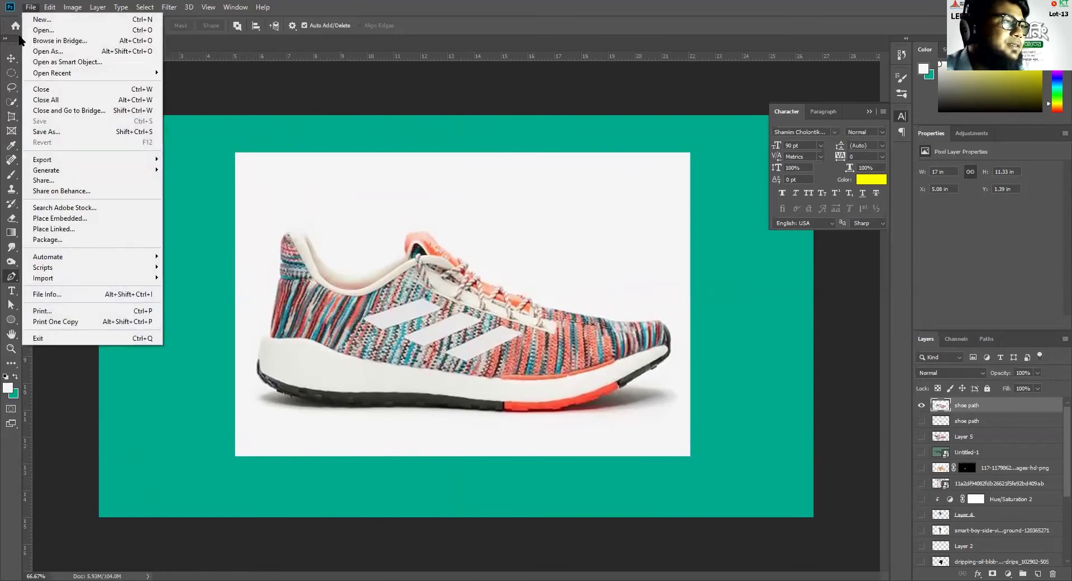
left_click(66, 33)
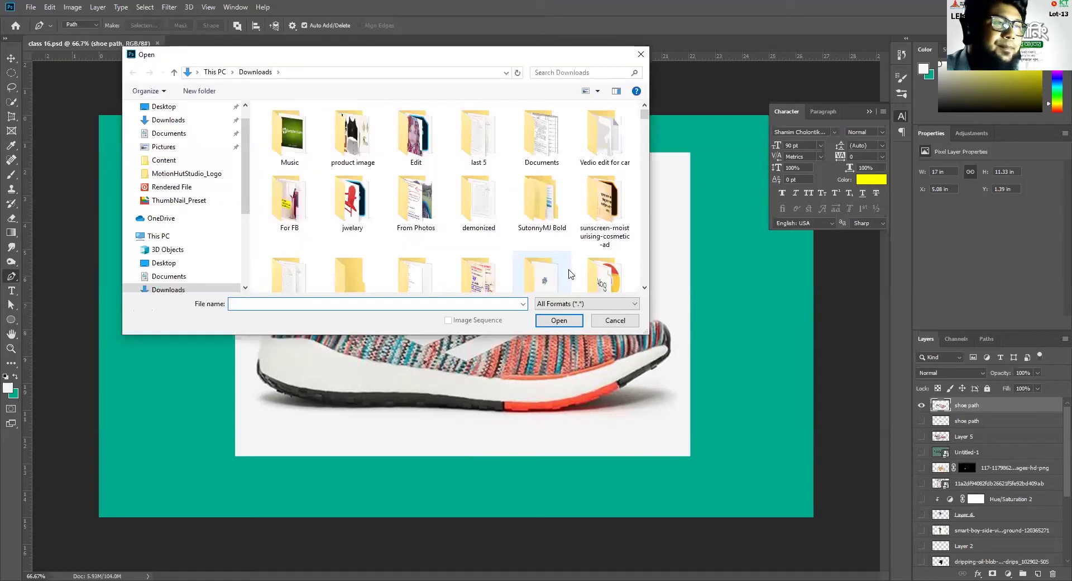
left_click_drag(645, 117, 644, 303)
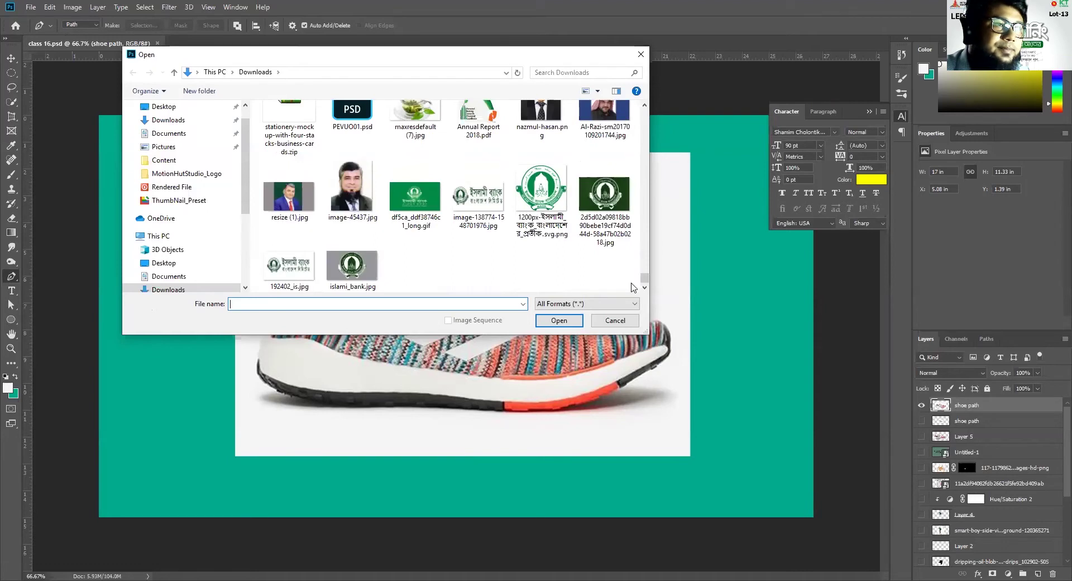
left_click_drag(646, 280, 646, 273)
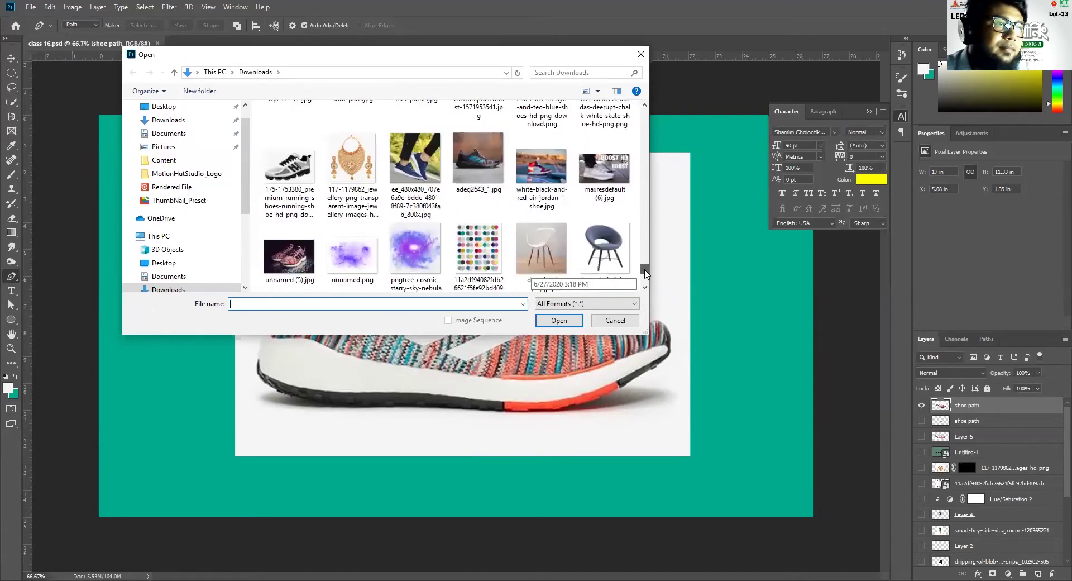
left_click(484, 163)
double_click(486, 167)
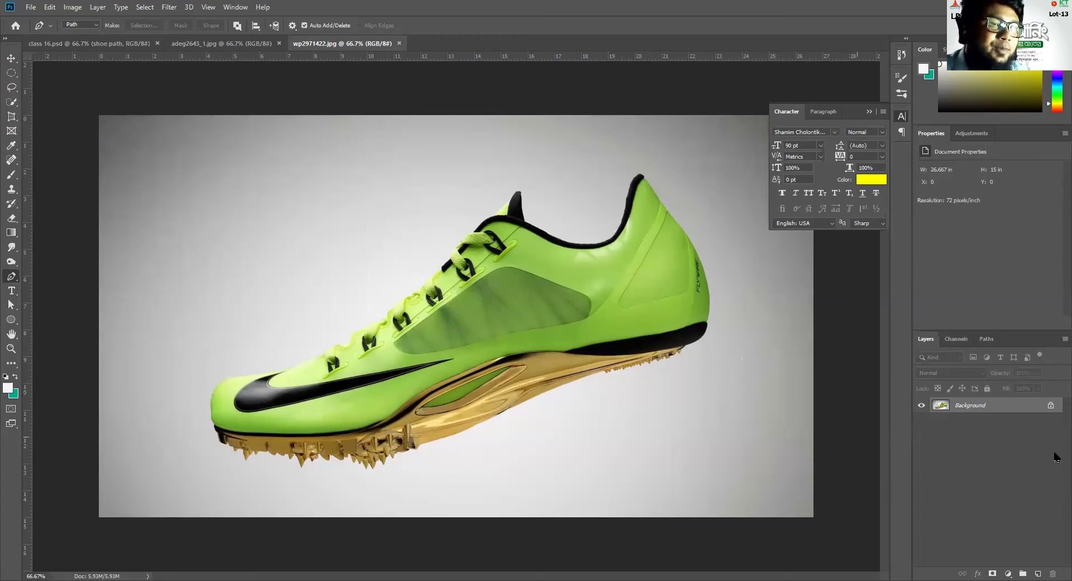
Unlock the Background layer of wp2971422.jpg and trace the rear sole and heel up to the heel tip with the Pen tool.
left_click(1050, 407)
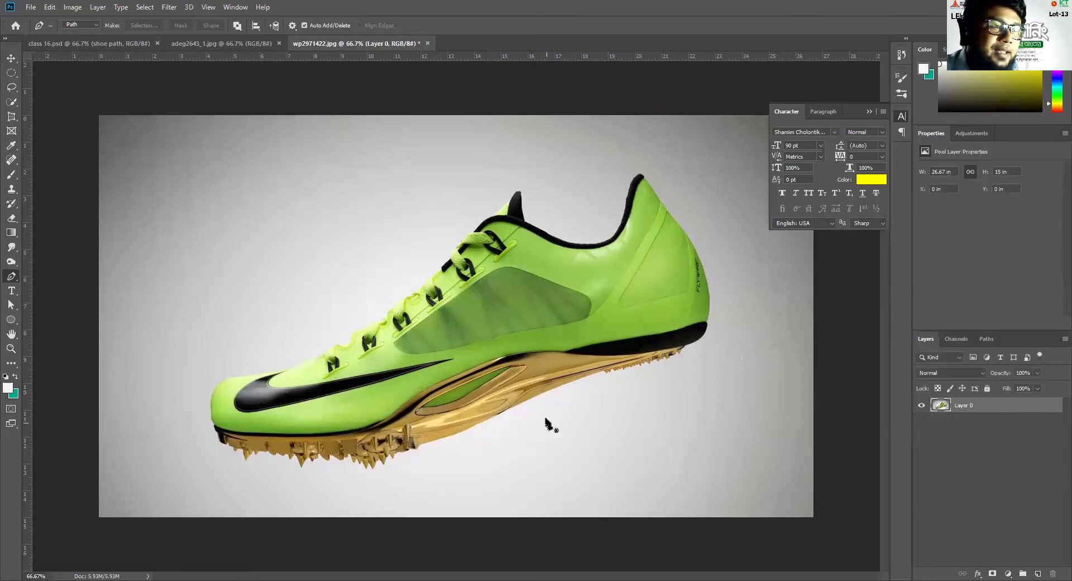
left_click(530, 400)
left_click(592, 373)
left_click(652, 359)
left_click(696, 342)
left_click(710, 317)
left_click(699, 255)
left_click(660, 196)
left_click_drag(642, 174, 633, 177)
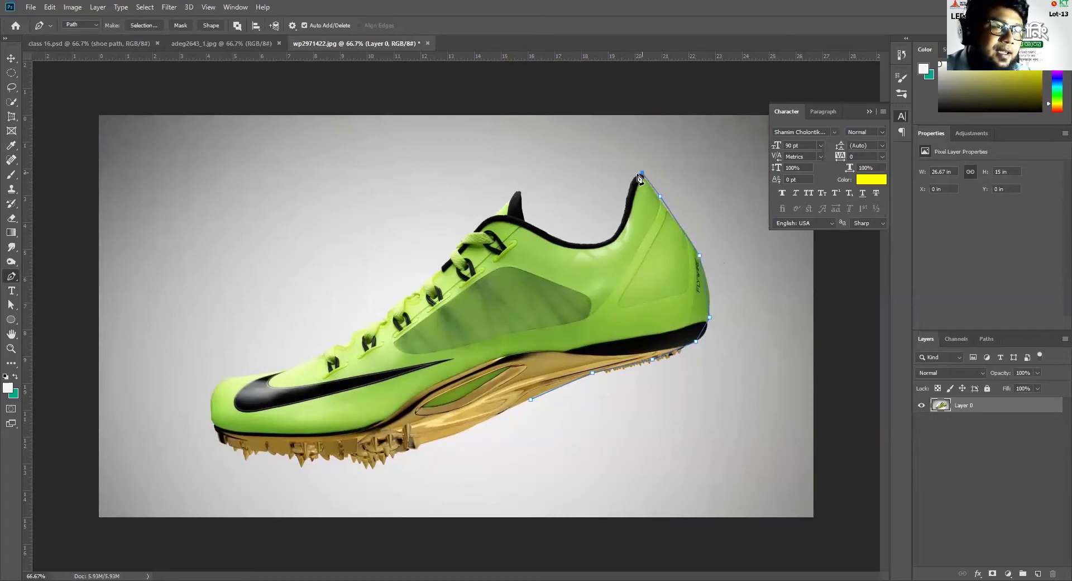
Continue the pen path from the heel tip around the ankle opening and along the laces to the front of the toe.
left_click_drag(621, 221, 553, 244)
left_click(547, 232)
left_click_drag(523, 220, 502, 219)
left_click(494, 213)
left_click(472, 230)
left_click(442, 269)
left_click(404, 302)
left_click(354, 334)
left_click(272, 366)
left_click(225, 379)
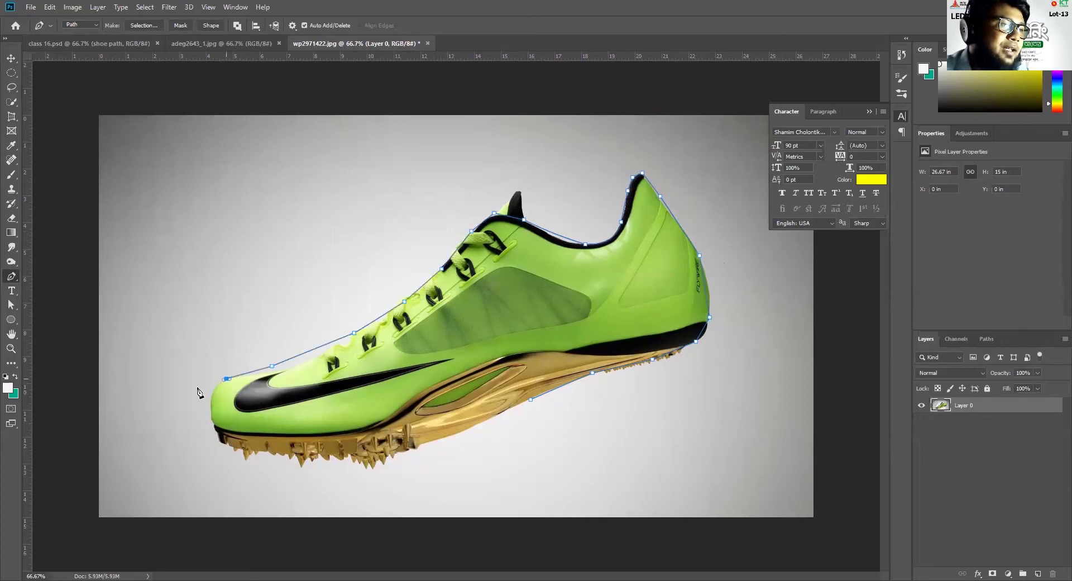
Close the pen path around the toe and spiked front sole and convert it into a selection.
left_click(211, 410)
left_click(221, 441)
left_click(262, 458)
left_click(358, 460)
left_click(435, 445)
left_click(530, 399)
key("ctrl+Return")
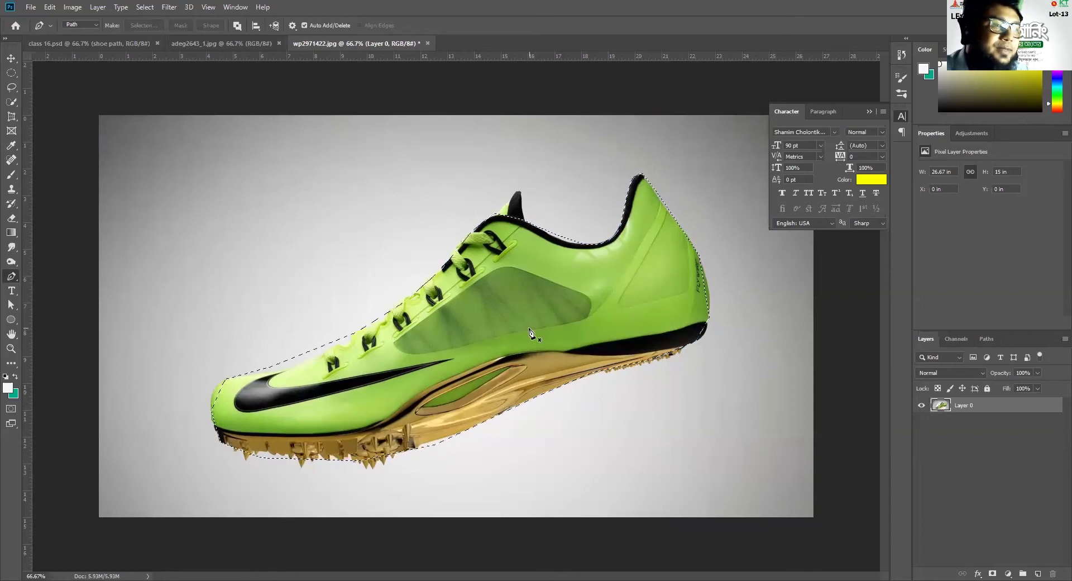
Try deleting everything outside the shoe with the selection inverted, and undo back to the closed pen path.
key("ctrl+shift+i")
key("Delete")
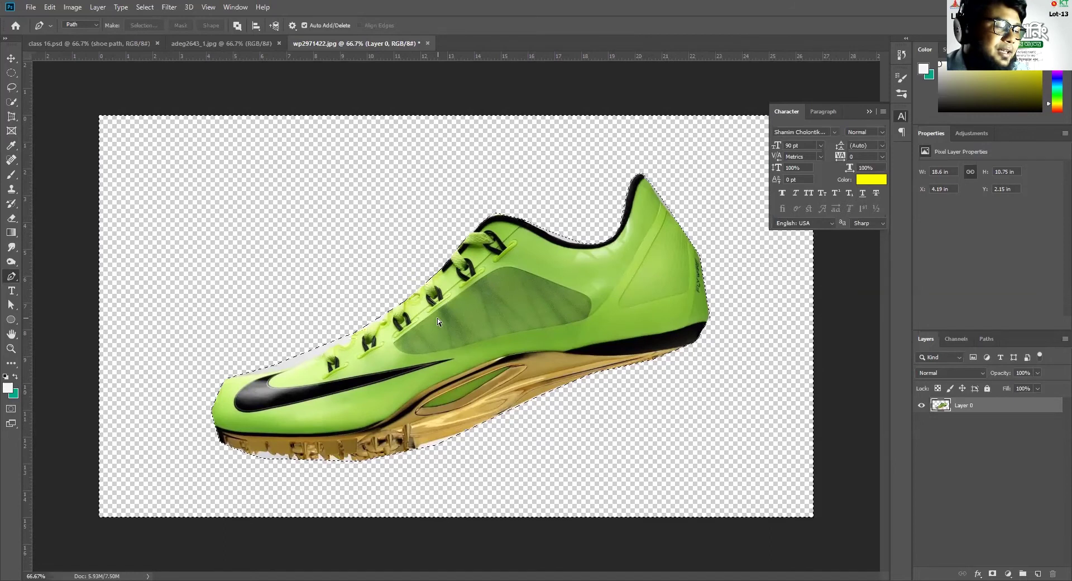
key("ctrl+z")
key("ctrl+z")
key("ctrl+z")
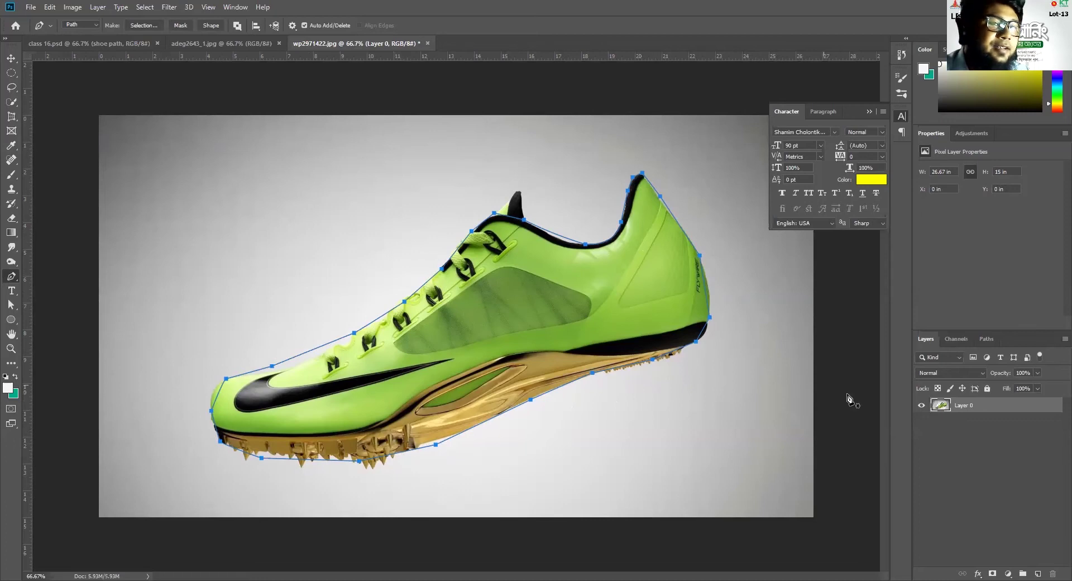
Display the document's paths and undo the entire shoe outline and the unlocking of the Background layer.
left_click(960, 340)
left_click(989, 340)
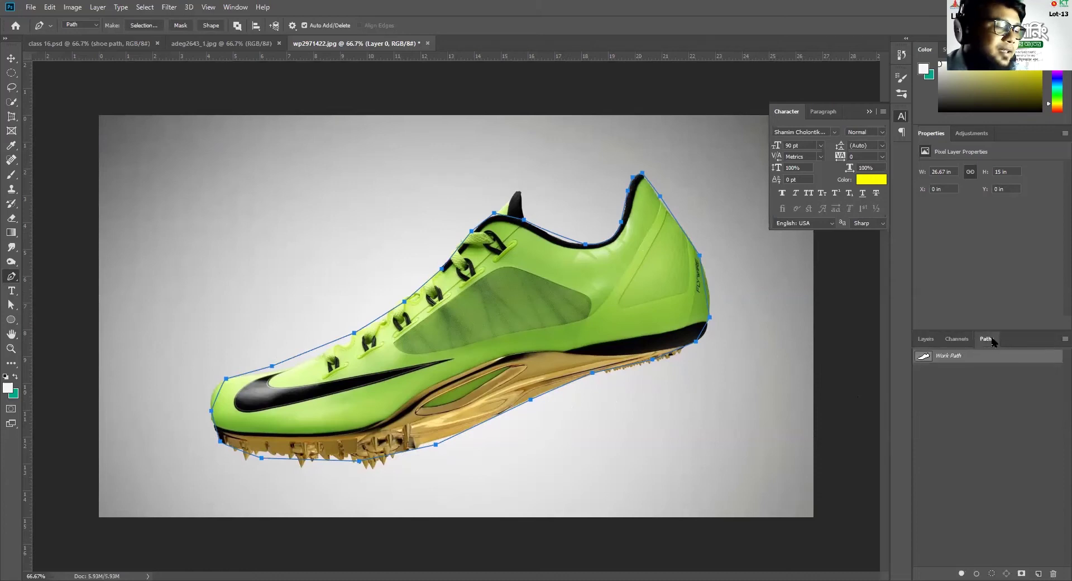
key("ctrl+z")
key("ctrl+z")
key("ctrl+z")
key("ctrl+z")
key("ctrl+z")
key("ctrl+z")
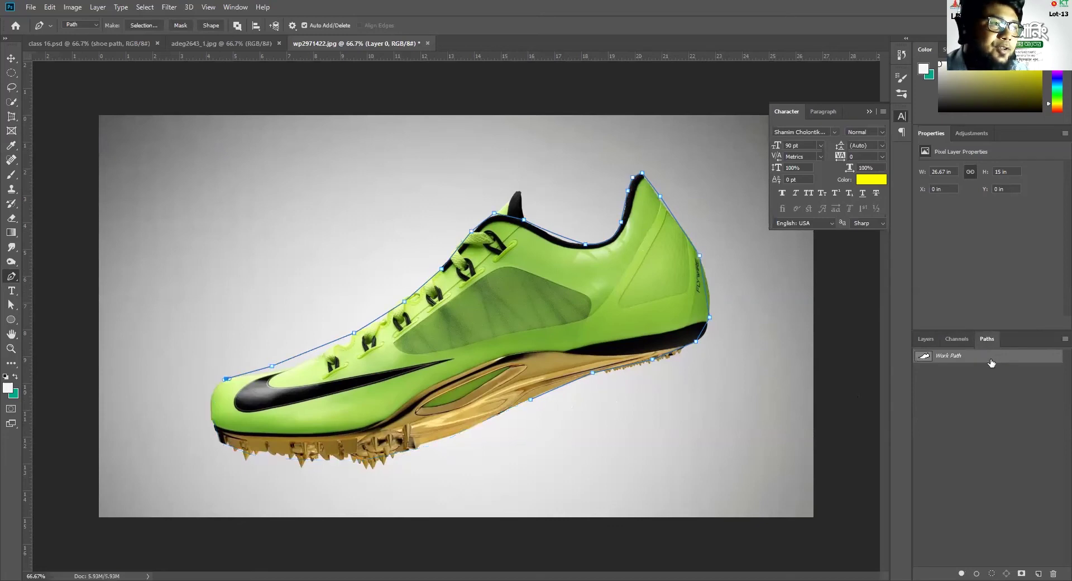
key("ctrl+z")
key("ctrl+z")
key("ctrl+z")
key("ctrl+z")
key("ctrl+z")
key("ctrl+z")
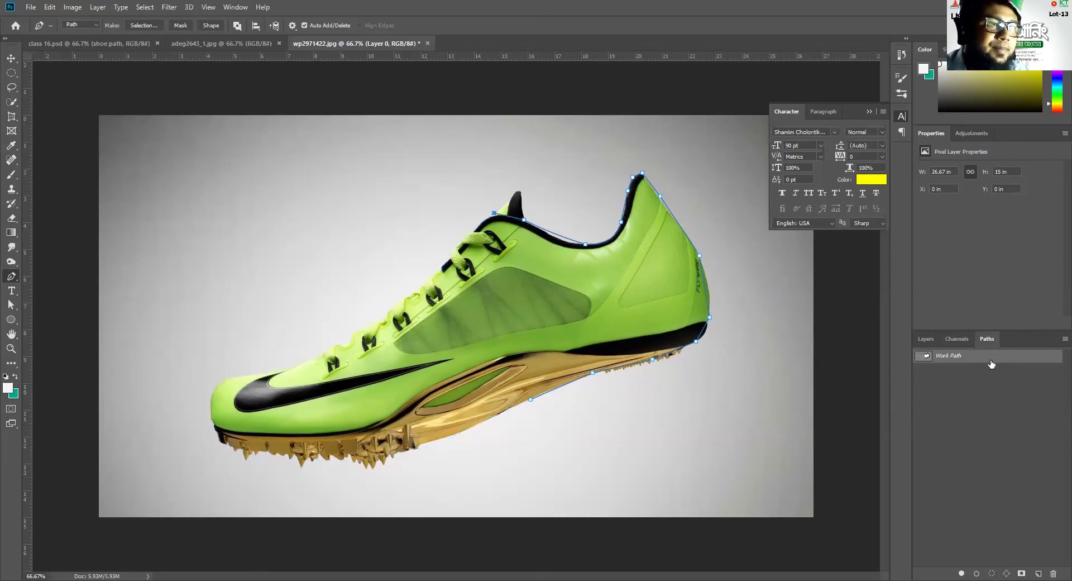
key("ctrl+z")
key("ctrl+z")
key("ctrl+z")
key("ctrl+z")
key("ctrl+z")
key("ctrl+z")
key("ctrl+z")
key("ctrl+z")
key("ctrl+z")
key("ctrl+z")
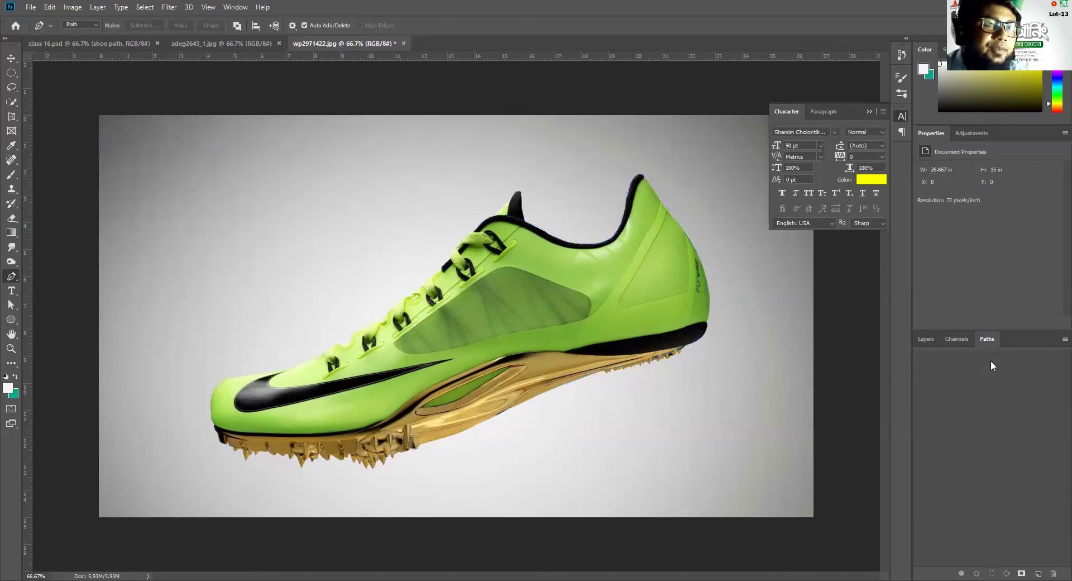
With the document's paths displayed, start a new Pen tool path under the midsole and trace the rear sole to the lower heel.
left_click(929, 337)
left_click(961, 339)
left_click(986, 339)
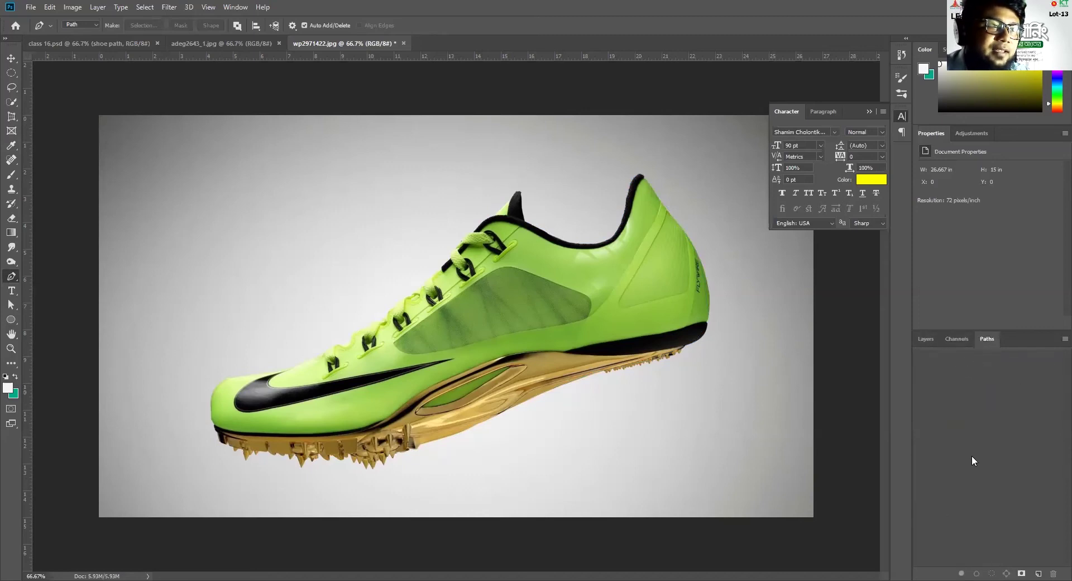
left_click(509, 409)
left_click_drag(575, 383, 584, 381)
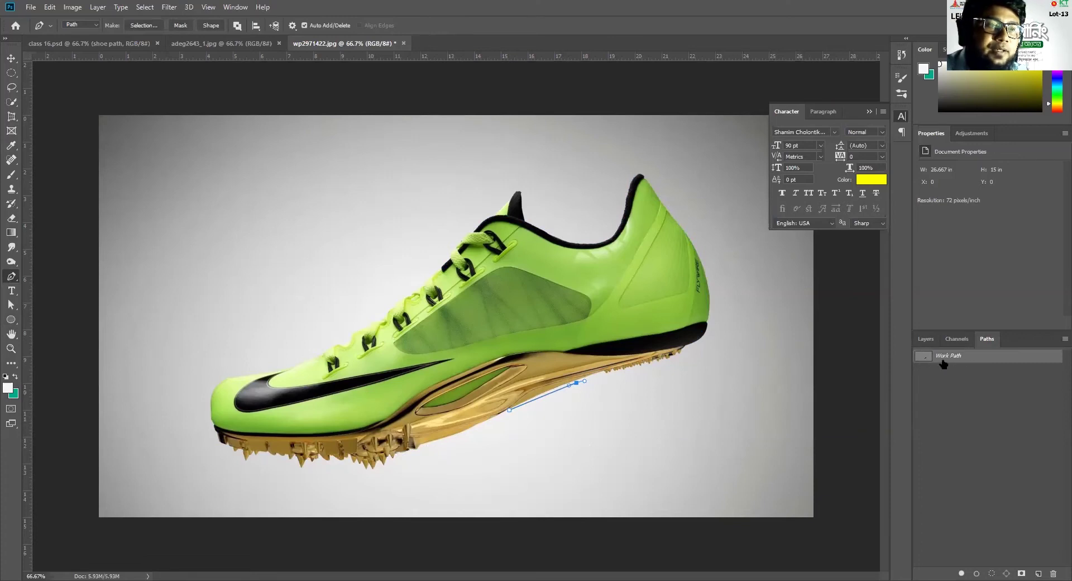
left_click(597, 373)
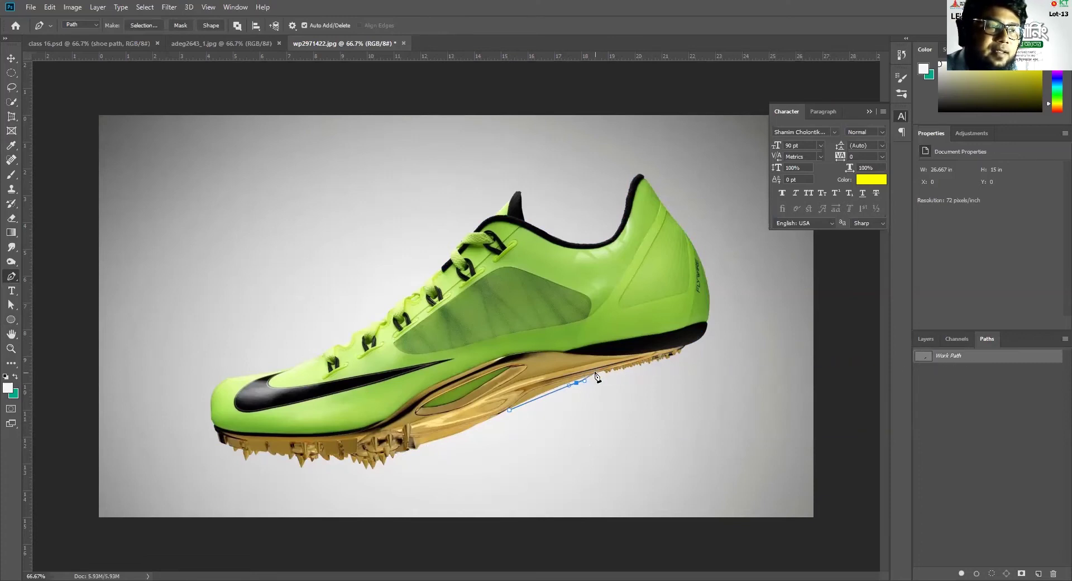
left_click(655, 362)
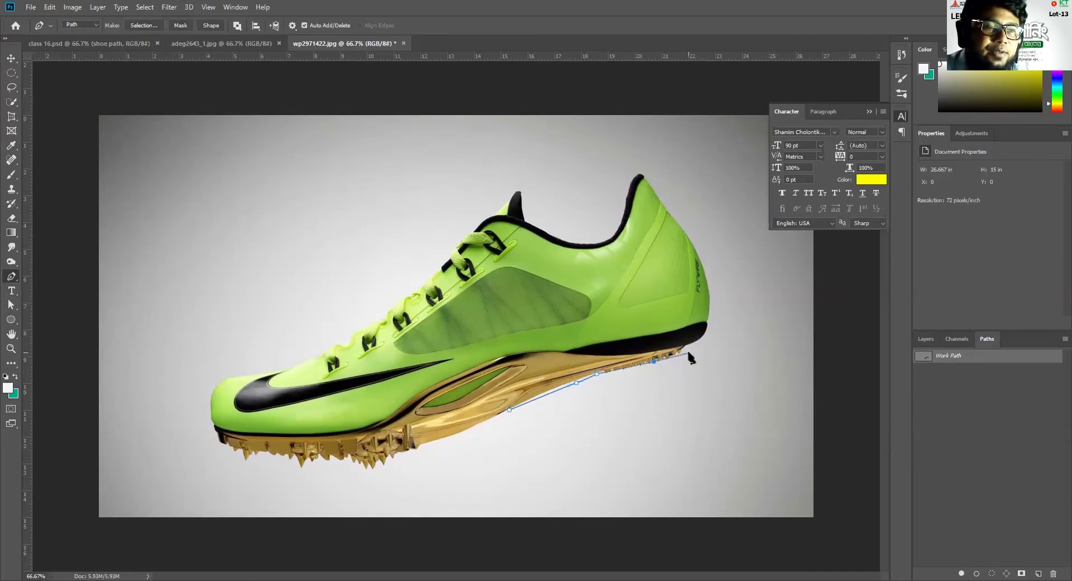
left_click(707, 333)
left_click(710, 288)
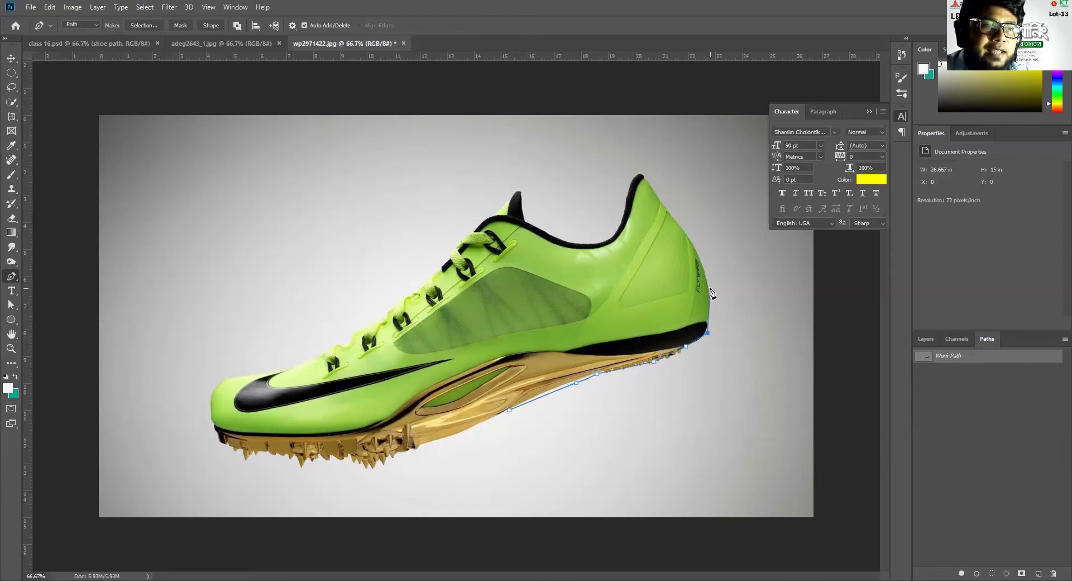
Extend the path up the back of the heel, over its tip, and down into the ankle opening.
left_click(687, 236)
left_click(666, 207)
left_click(642, 174)
left_click(629, 177)
left_click(625, 200)
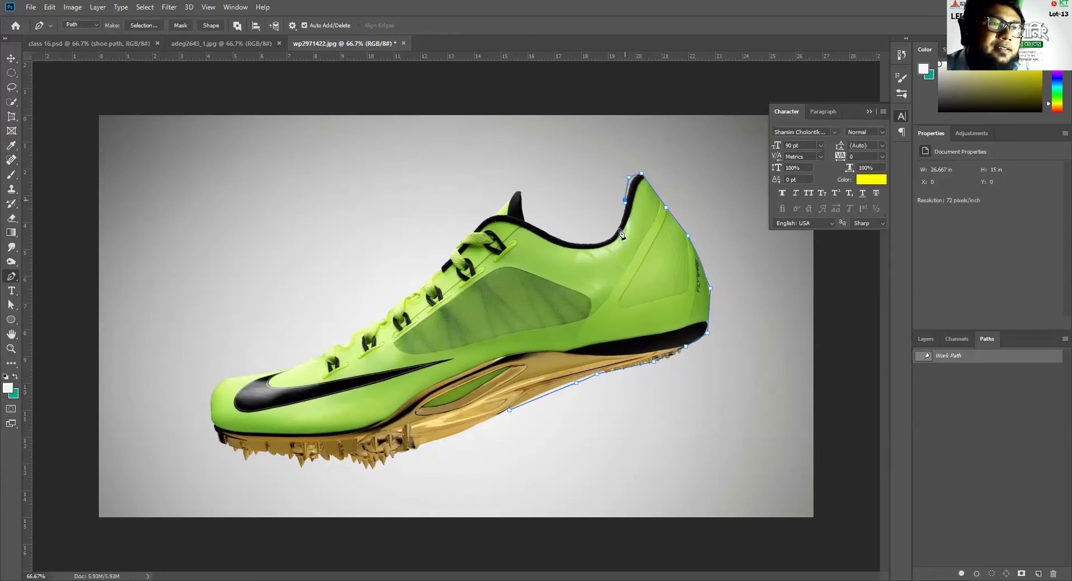
left_click(613, 235)
left_click(568, 242)
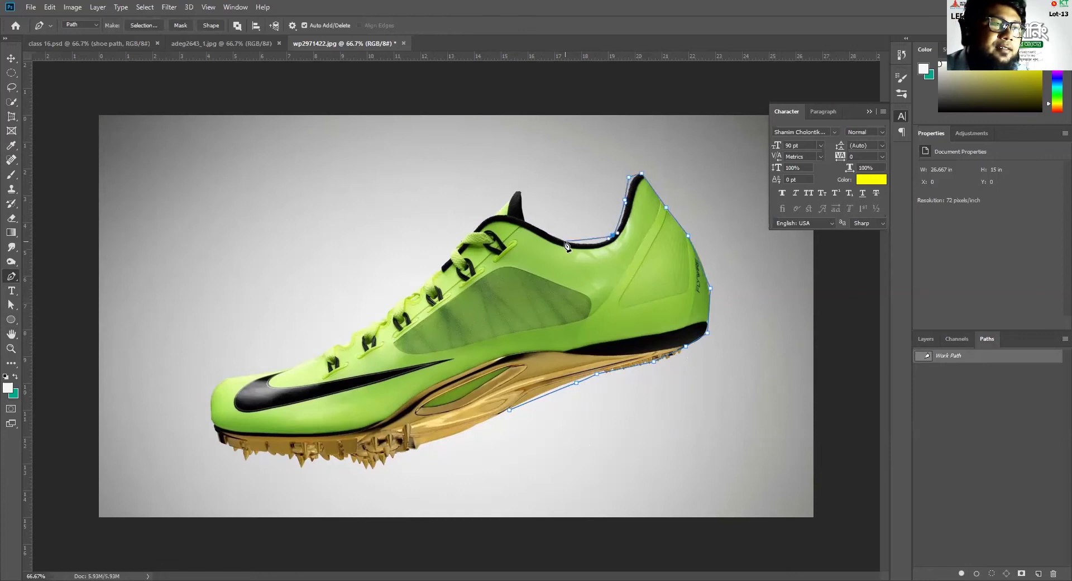
Extend the path from the ankle opening past the base of the tongue and along the laces to the front of the toe.
left_click(523, 220)
left_click(492, 213)
left_click(465, 239)
left_click(402, 300)
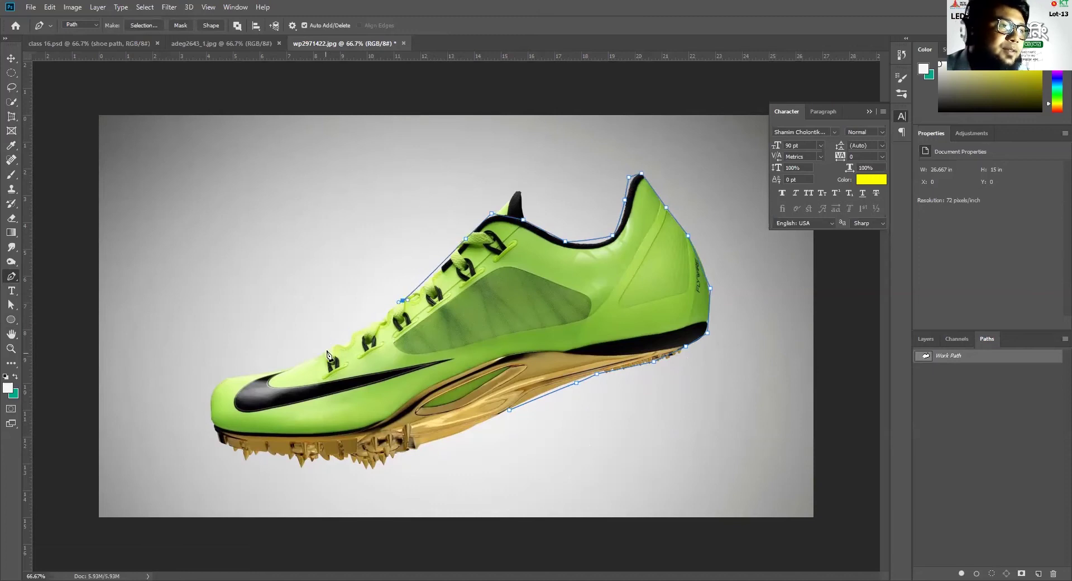
left_click(351, 334)
left_click(338, 344)
left_click(322, 352)
left_click(272, 370)
left_click(224, 379)
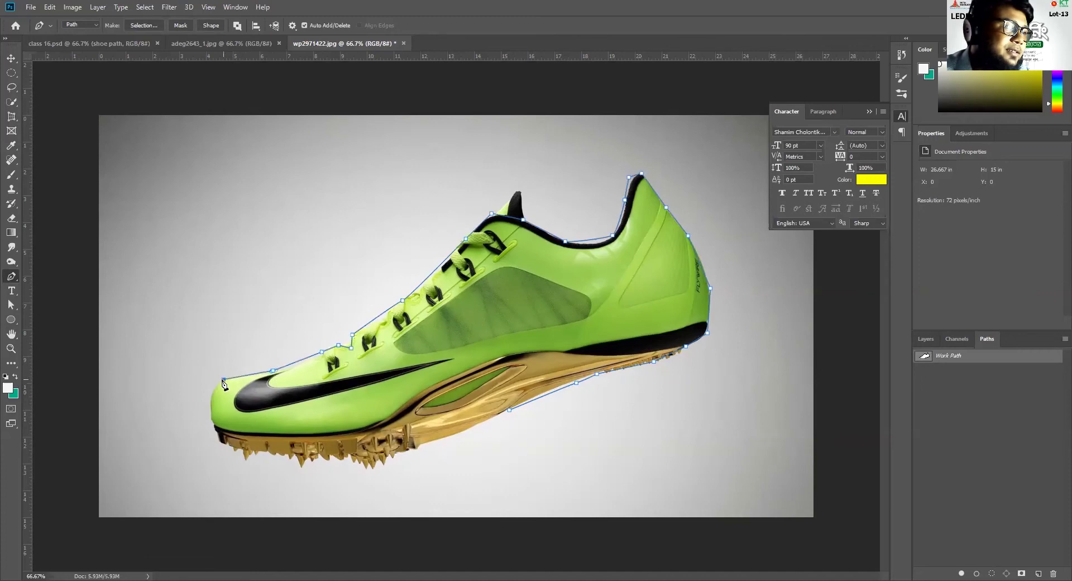
Curve the path around the toe, follow the spiked front sole, and close it at its starting point under the midsole.
left_click_drag(212, 426, 225, 453)
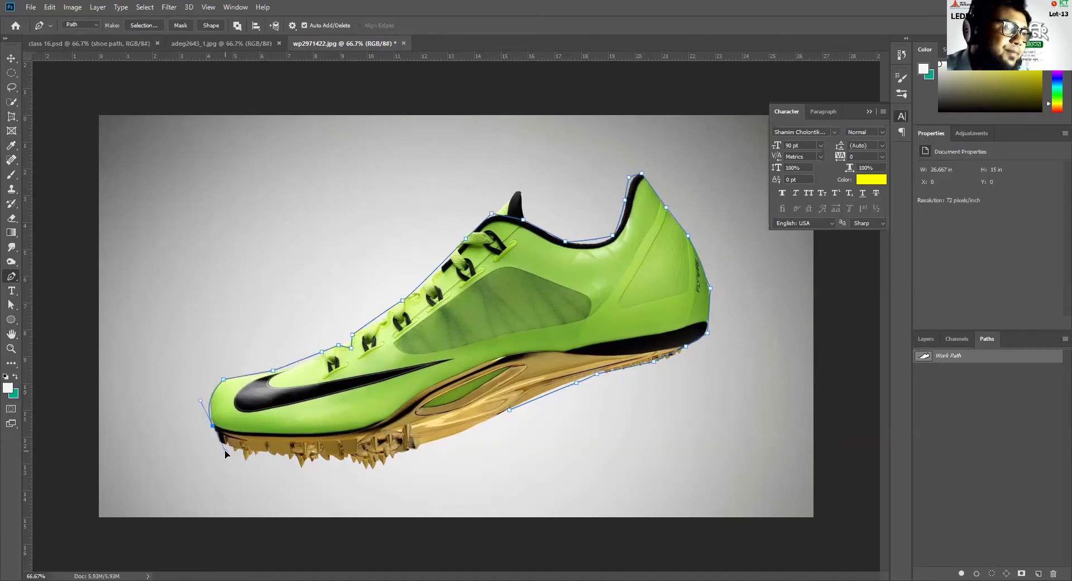
left_click(395, 455)
left_click(457, 437)
left_click(509, 411)
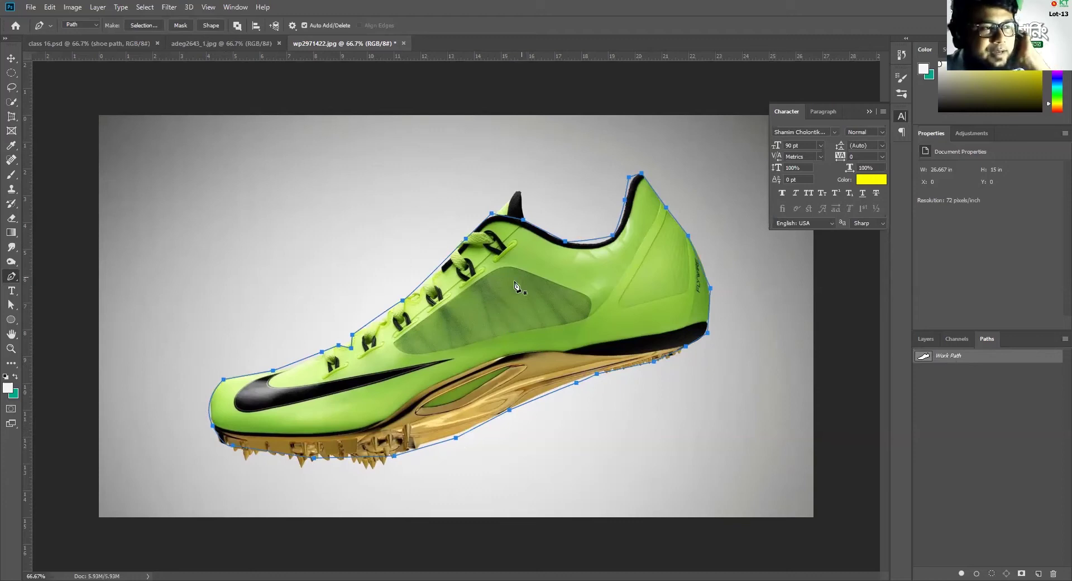
Save the shoe outline's work path under the name "Shoe path".
double_click(950, 358)
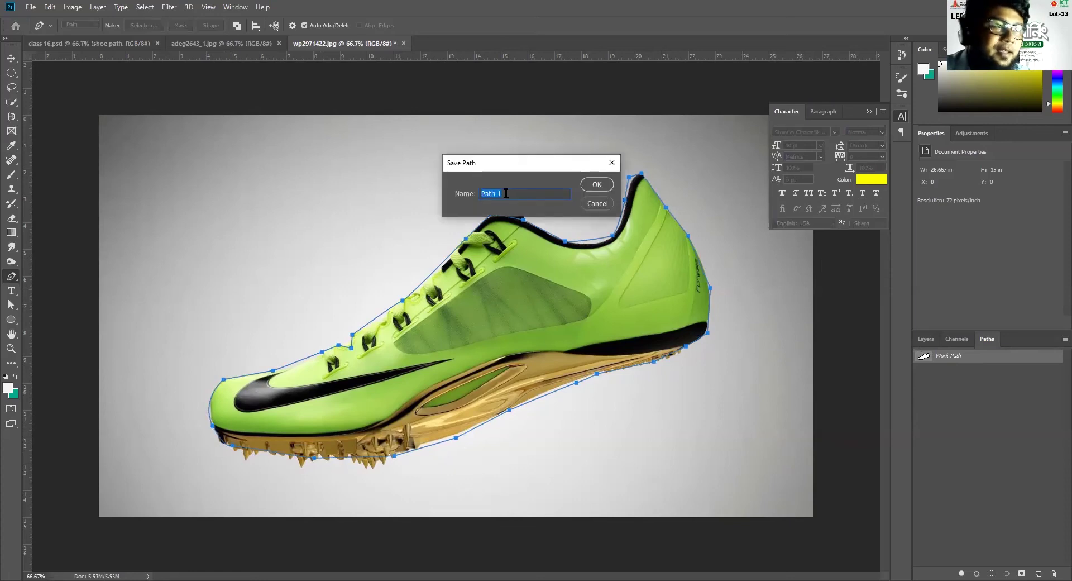
type("Shoe p")
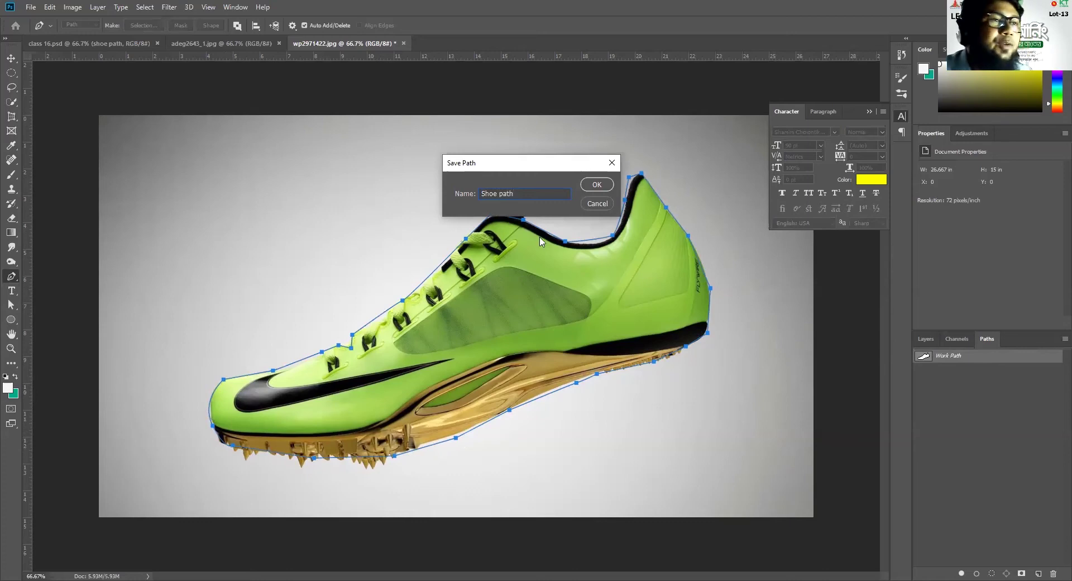
left_click(597, 185)
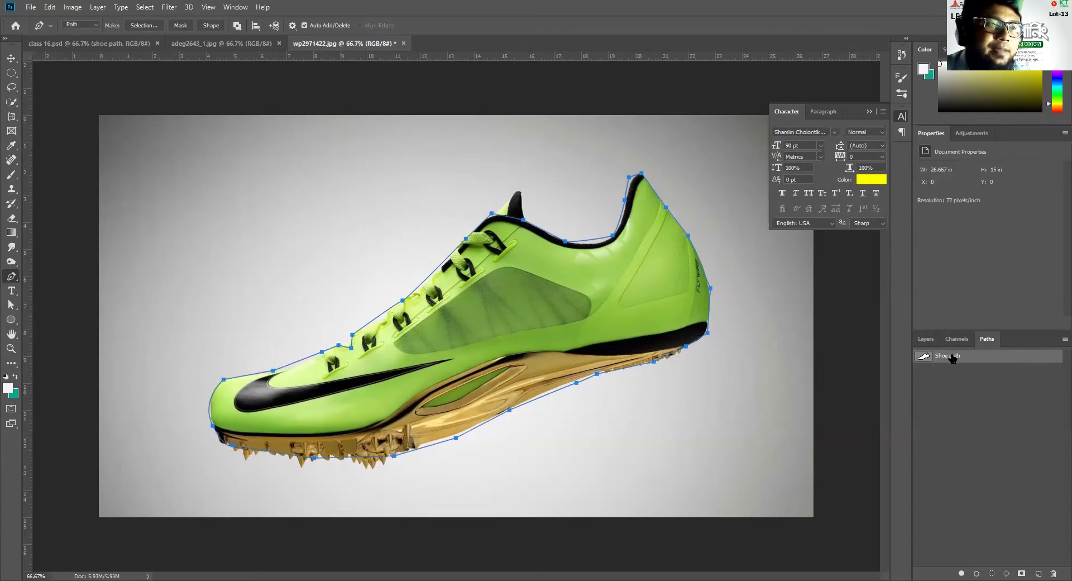
right_click(953, 359)
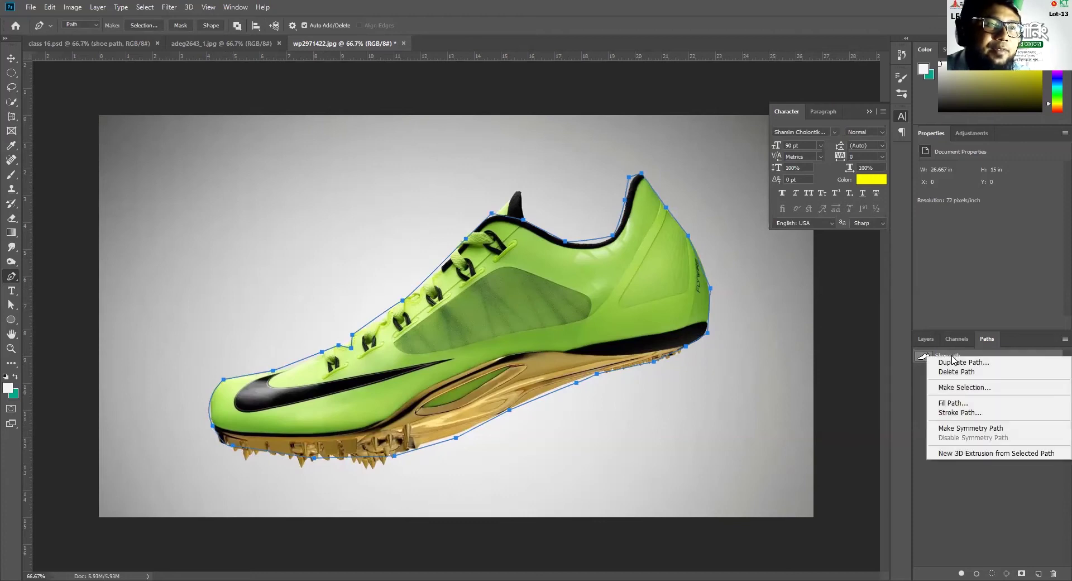
left_click(907, 413)
double_click(942, 358)
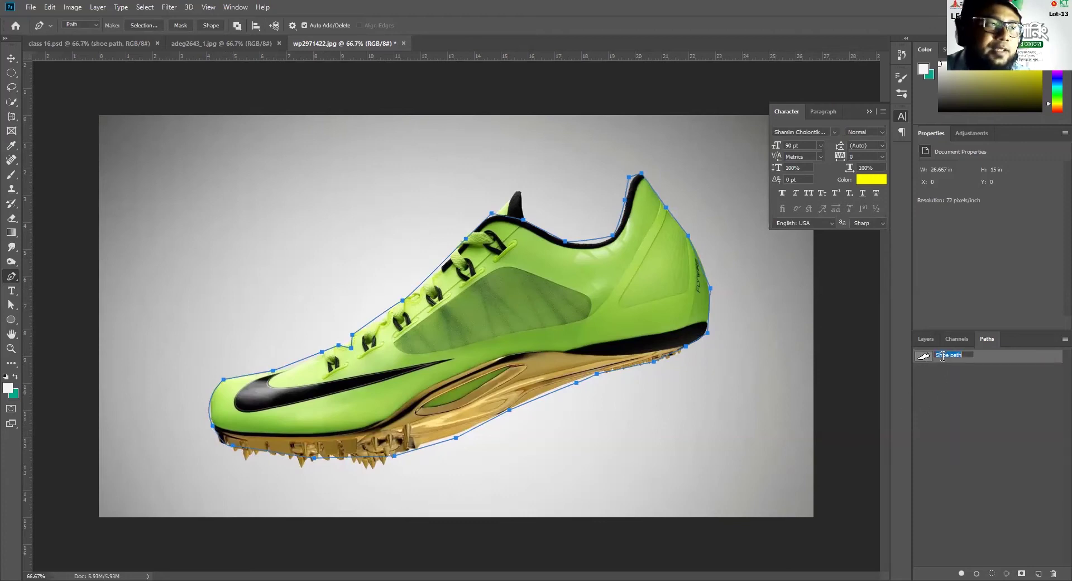
key("Return")
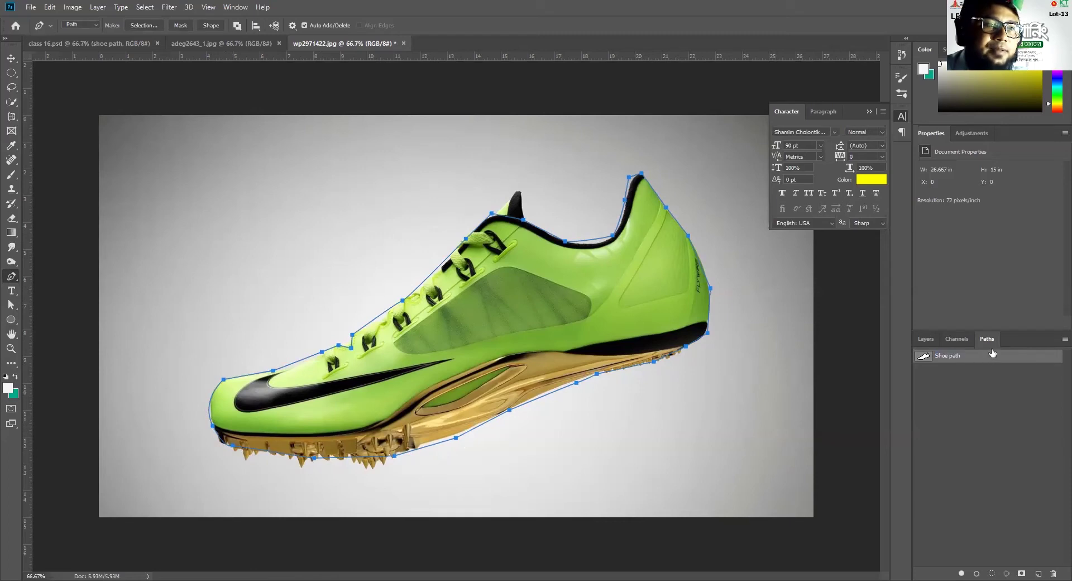
left_click(1064, 339)
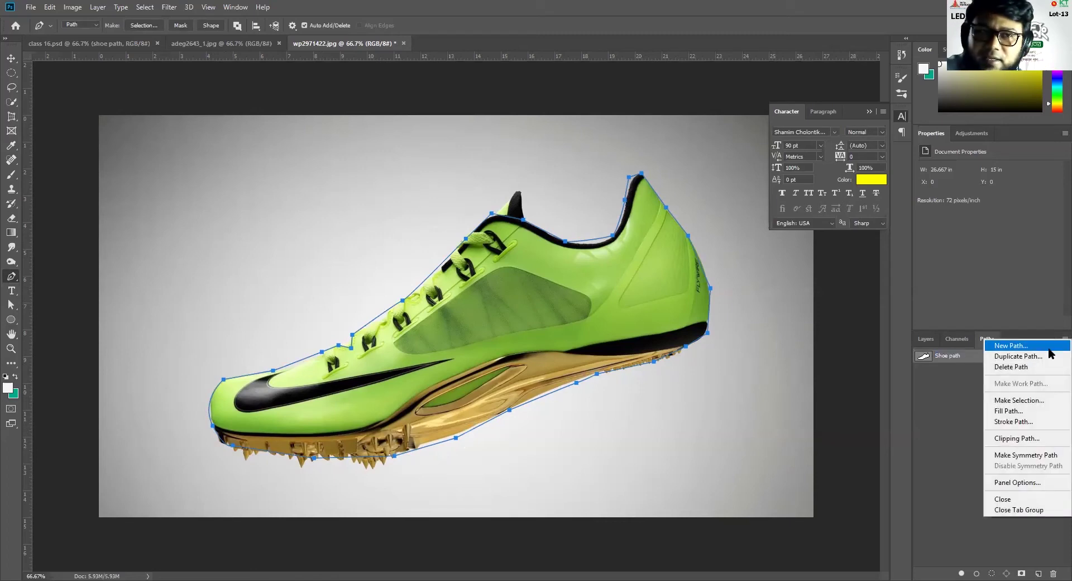
left_click(955, 378)
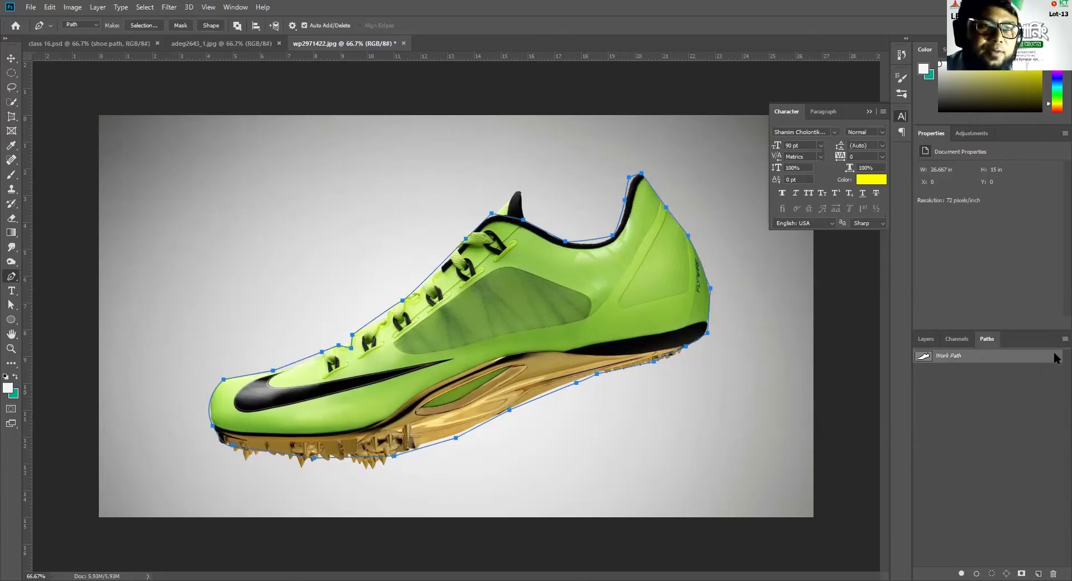
left_click(1065, 338)
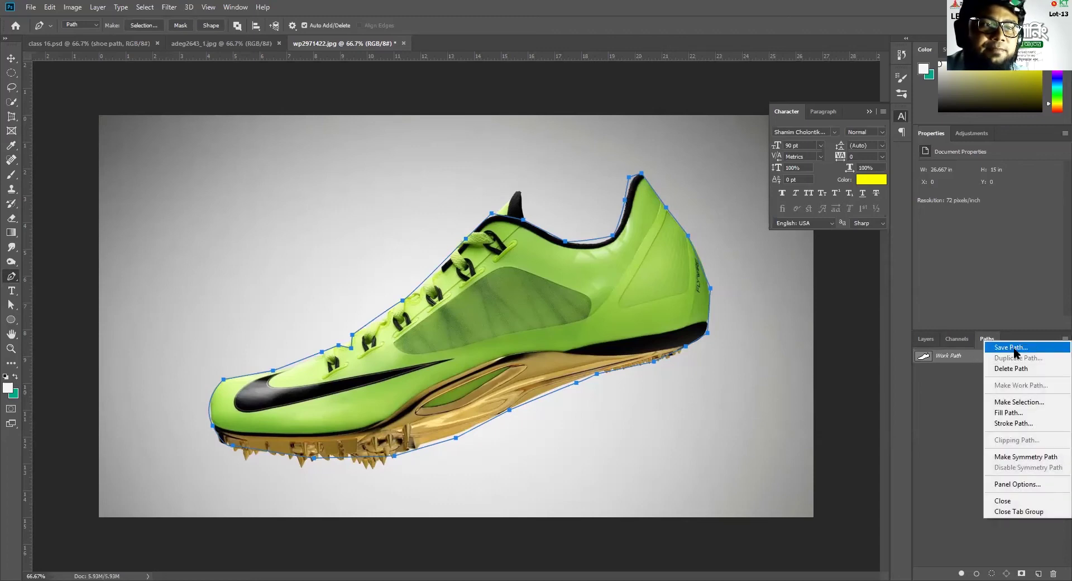
left_click(1055, 337)
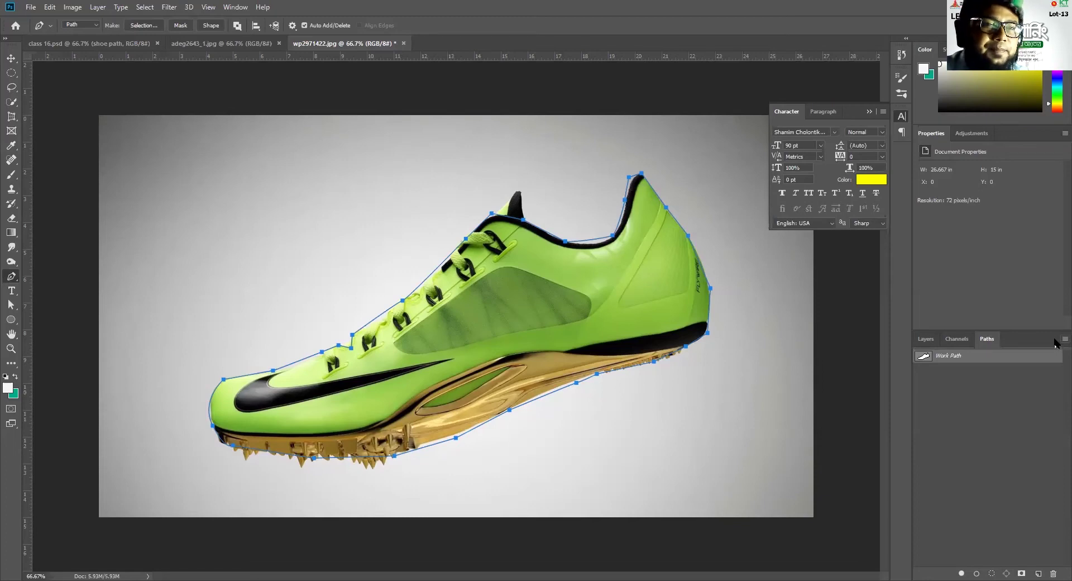
Store the temporary work path as a permanent path named "Shoe path".
left_click(1063, 339)
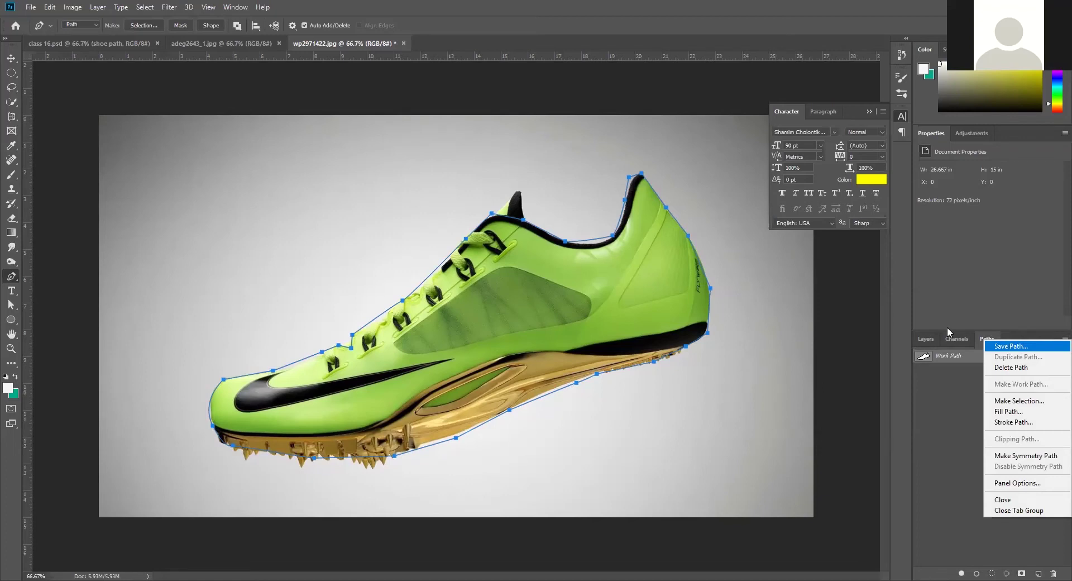
left_click(1007, 348)
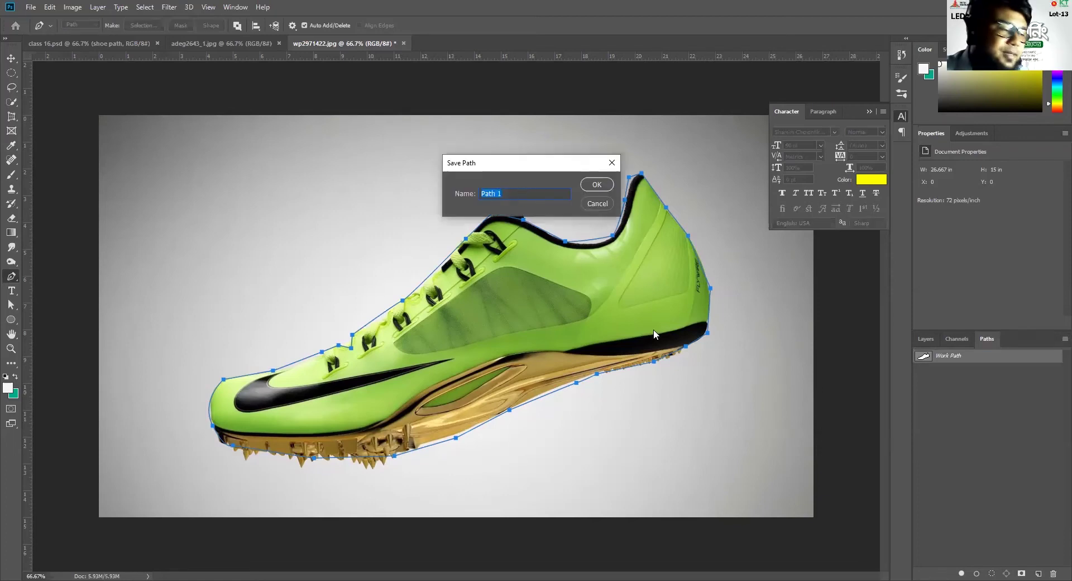
type("Shoe p")
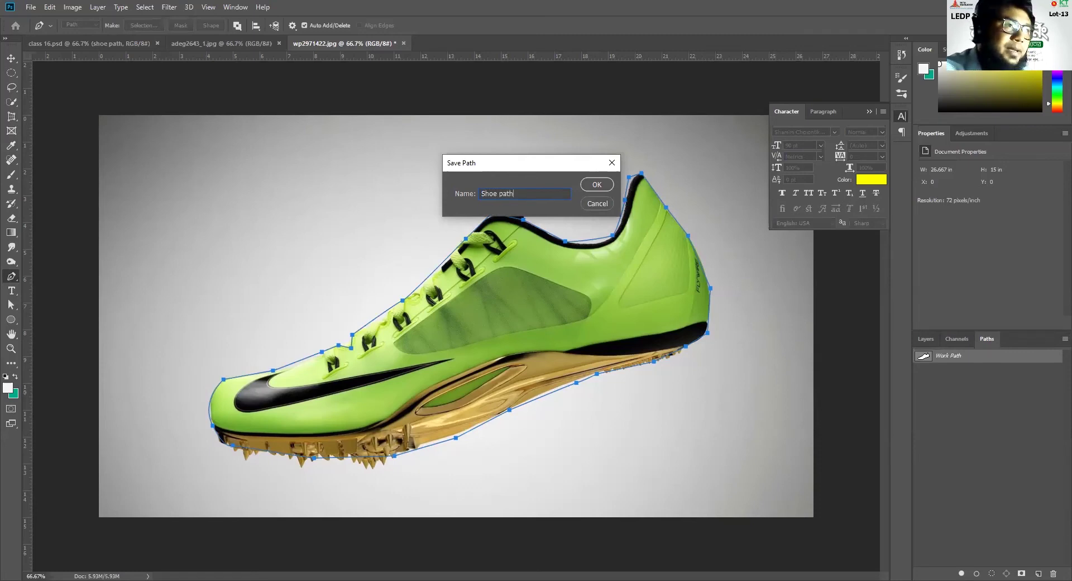
left_click(597, 185)
Make "Shoe path" the document's clipping path, leaving the flatness value blank.
left_click(1065, 339)
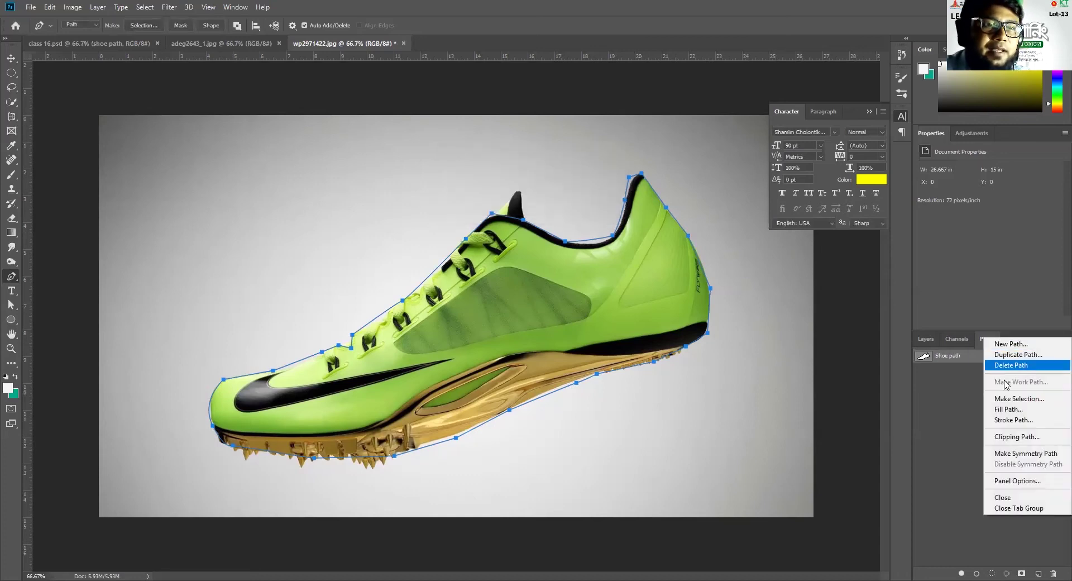
left_click(1023, 438)
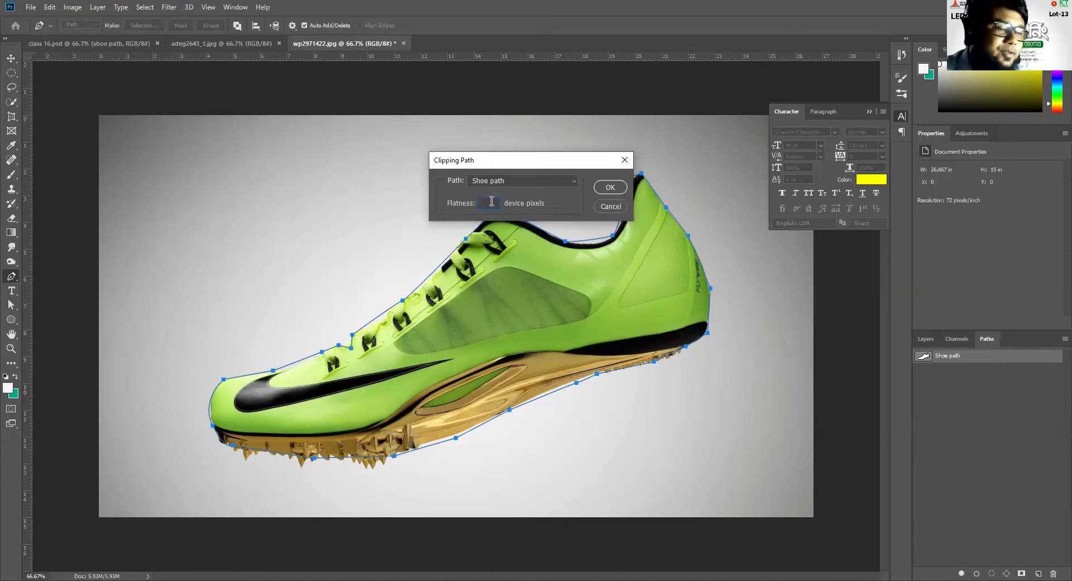
left_click(610, 187)
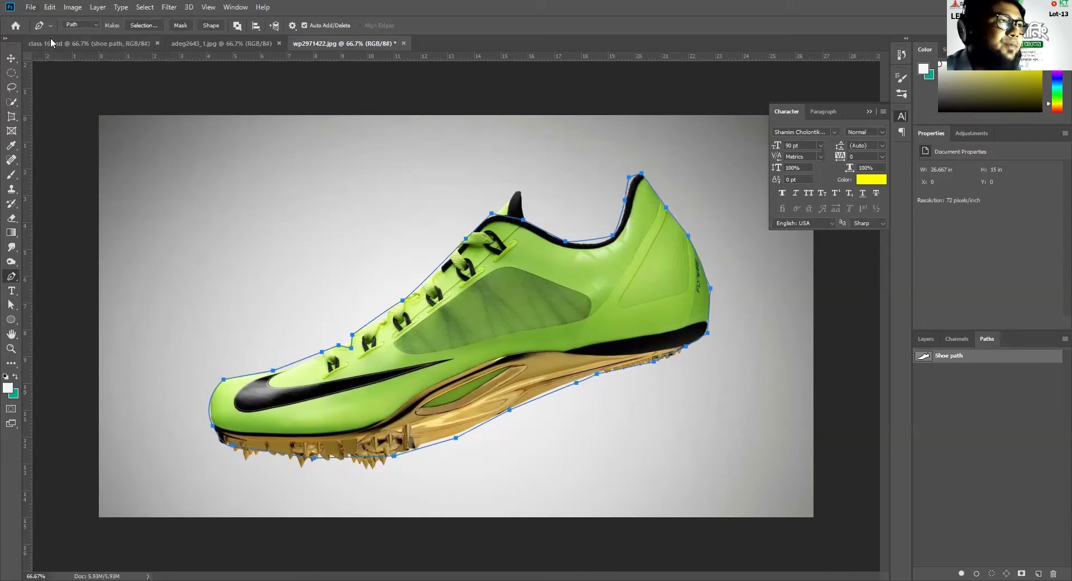
Save the image to the Desktop as a JPEG named "shoe path" with quality 12 Maximum and Progressive format with 3 scans.
left_click(31, 7)
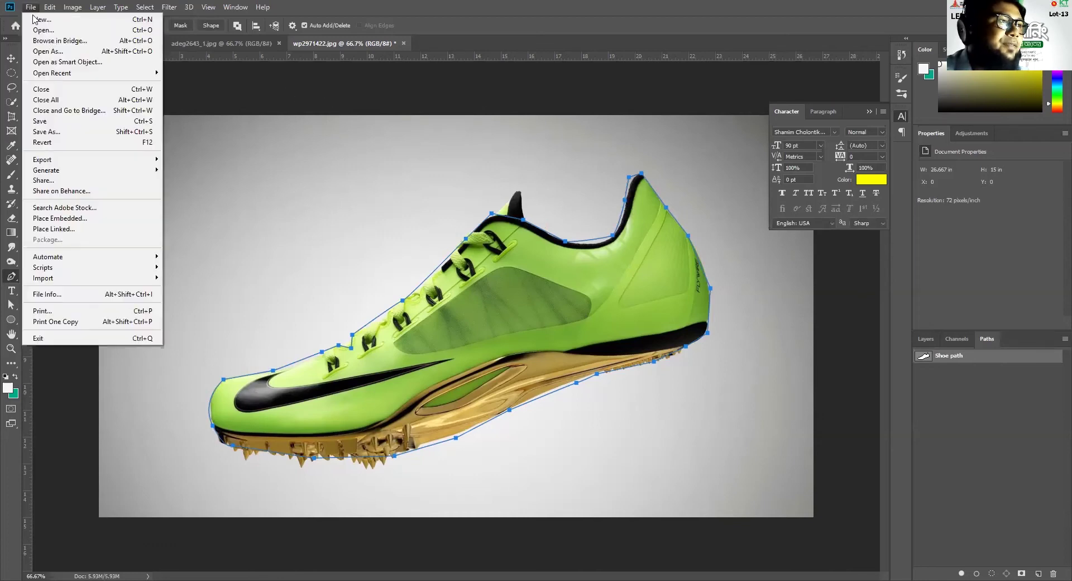
left_click(68, 136)
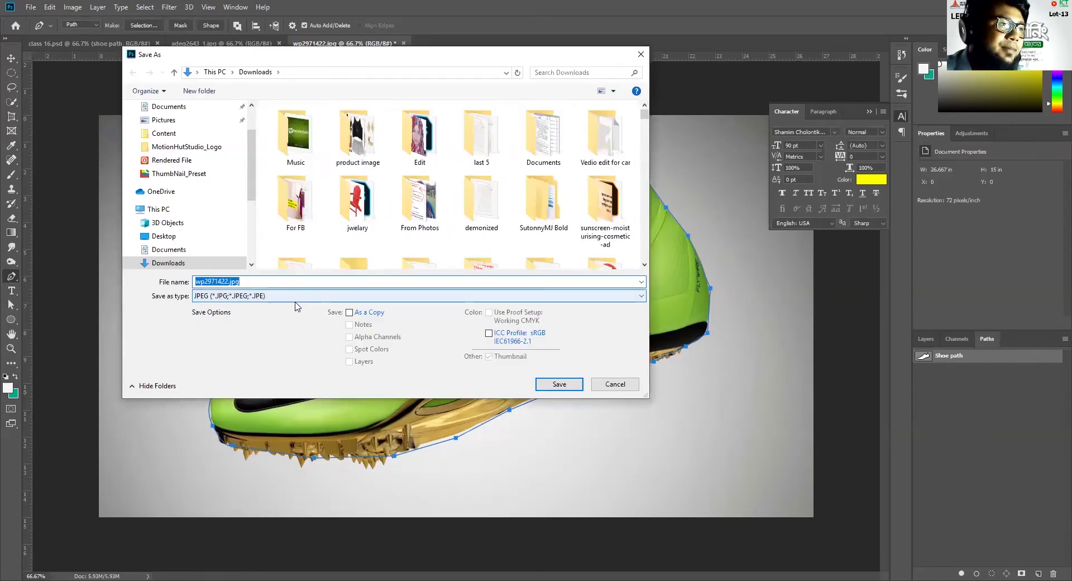
left_click(274, 297)
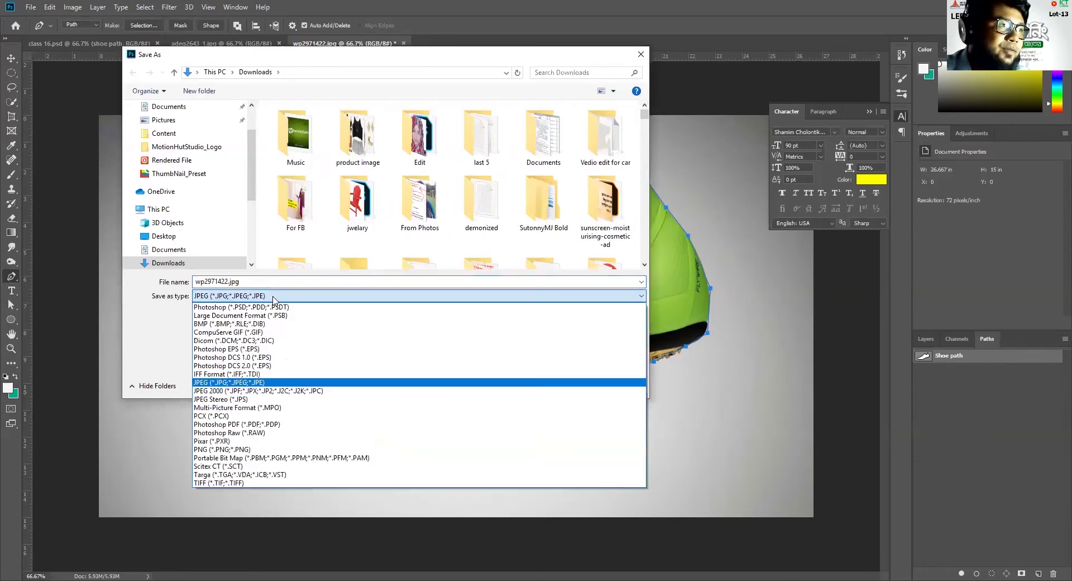
left_click(235, 384)
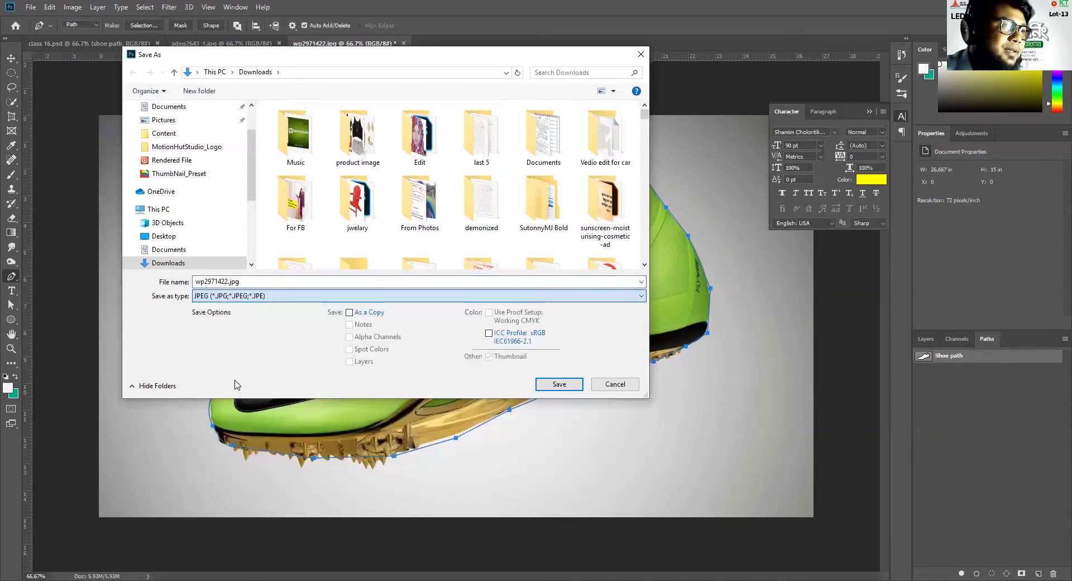
double_click(270, 281)
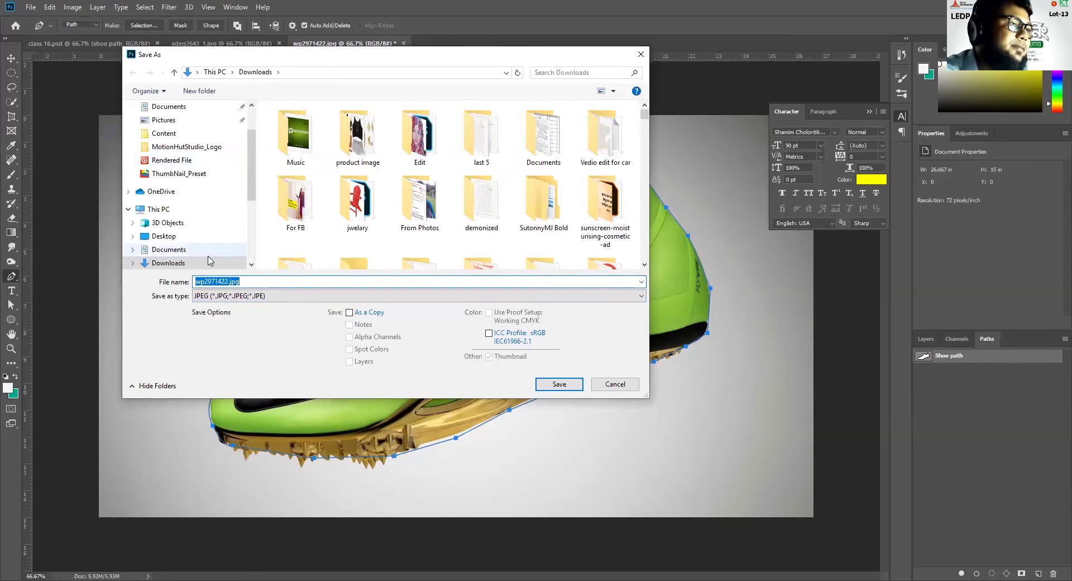
left_click(171, 237)
double_click(217, 282)
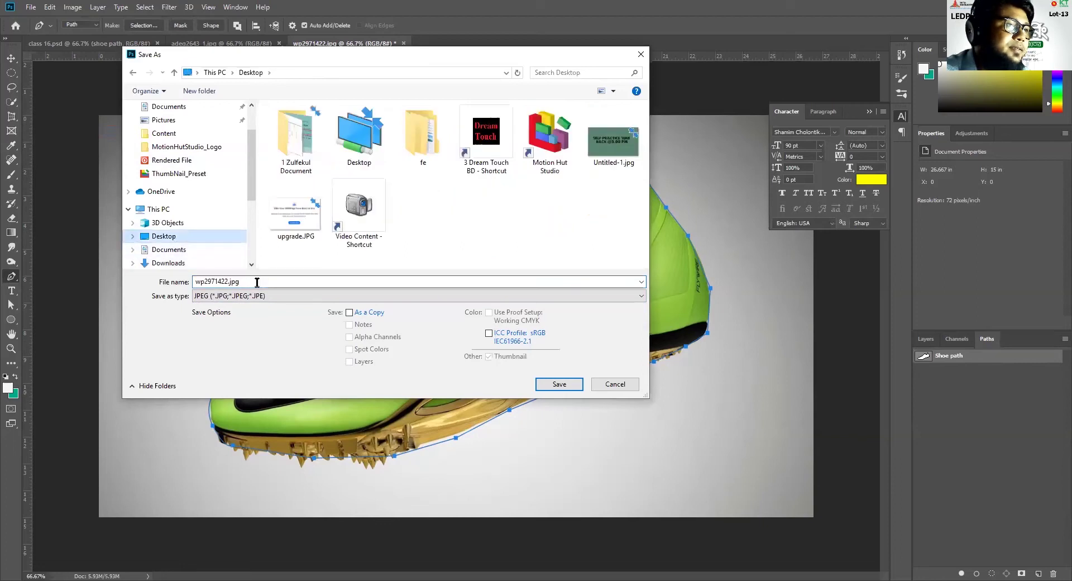
type("shoe path")
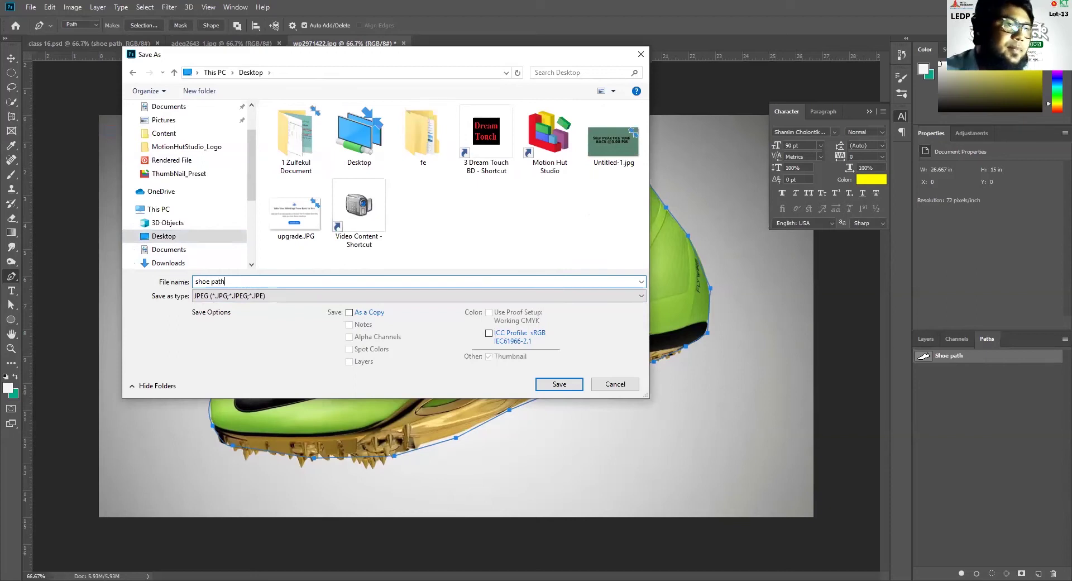
key("Return")
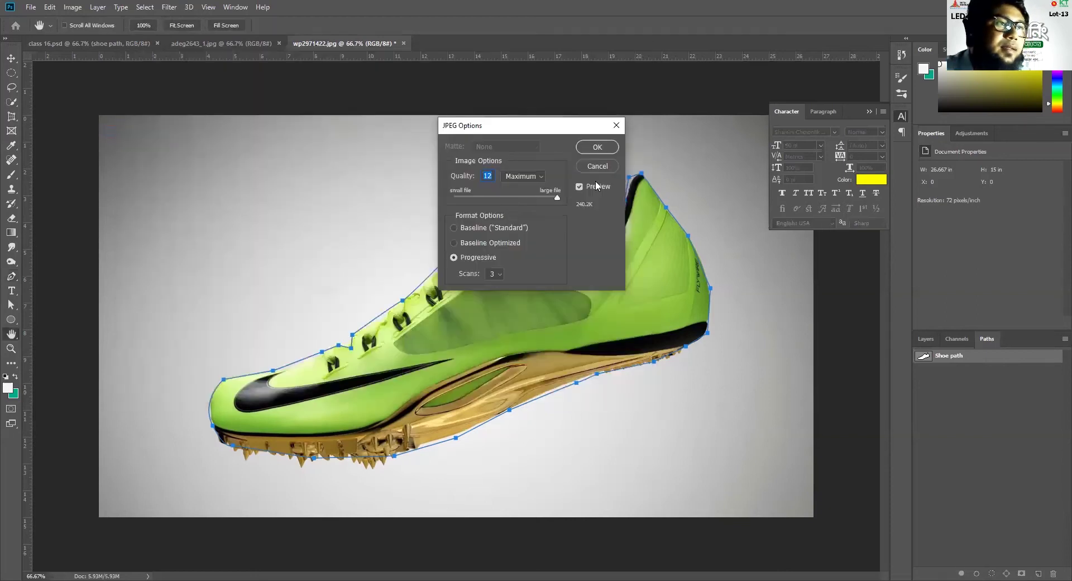
left_click(596, 148)
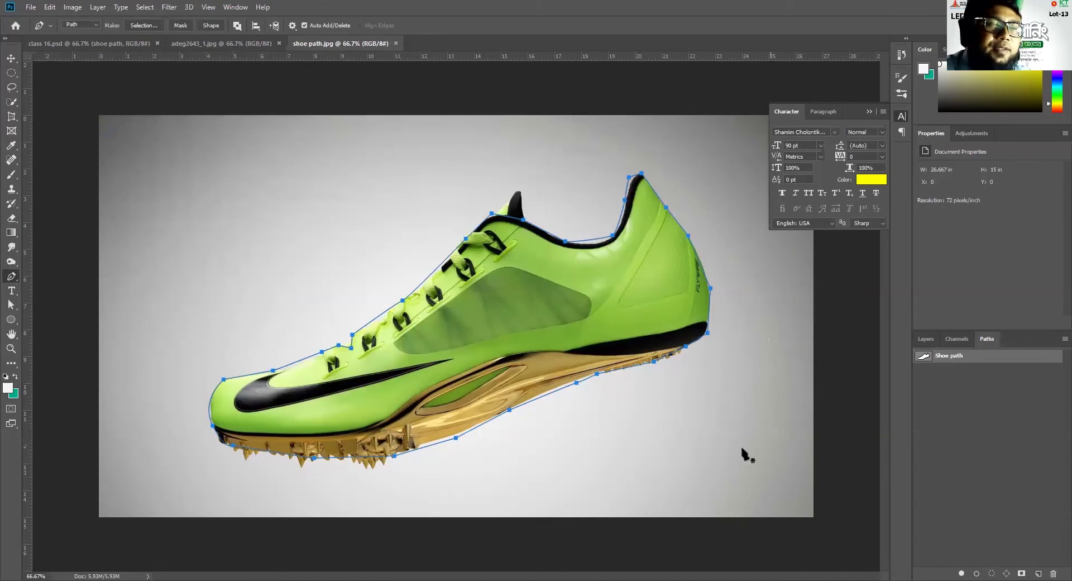
Unlock the Background layer, remove everything outside the shoe path using an inverted selection made from it, and deselect.
left_click(925, 339)
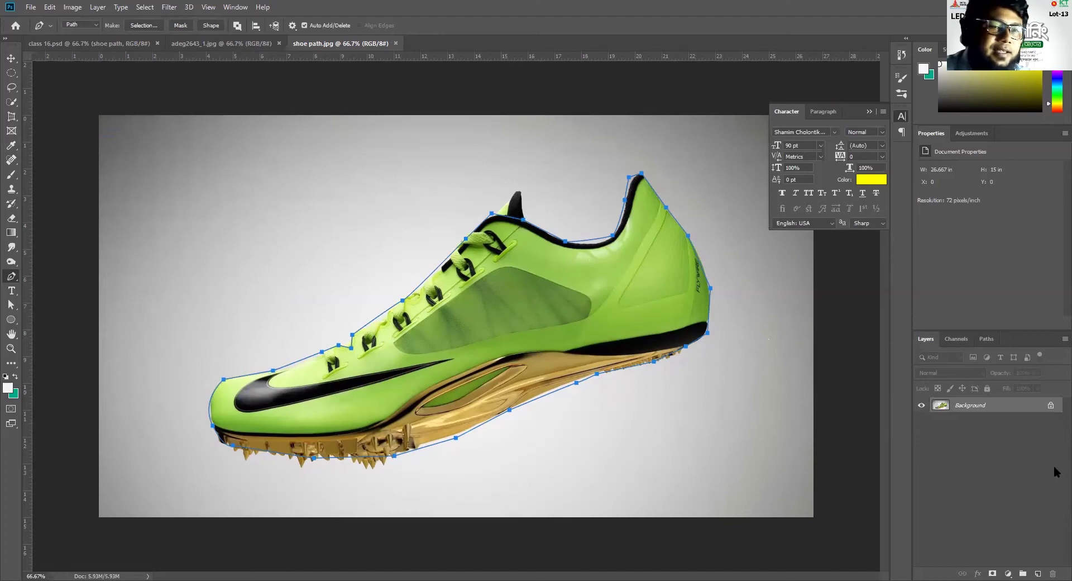
left_click(1050, 405)
key("ctrl+Return")
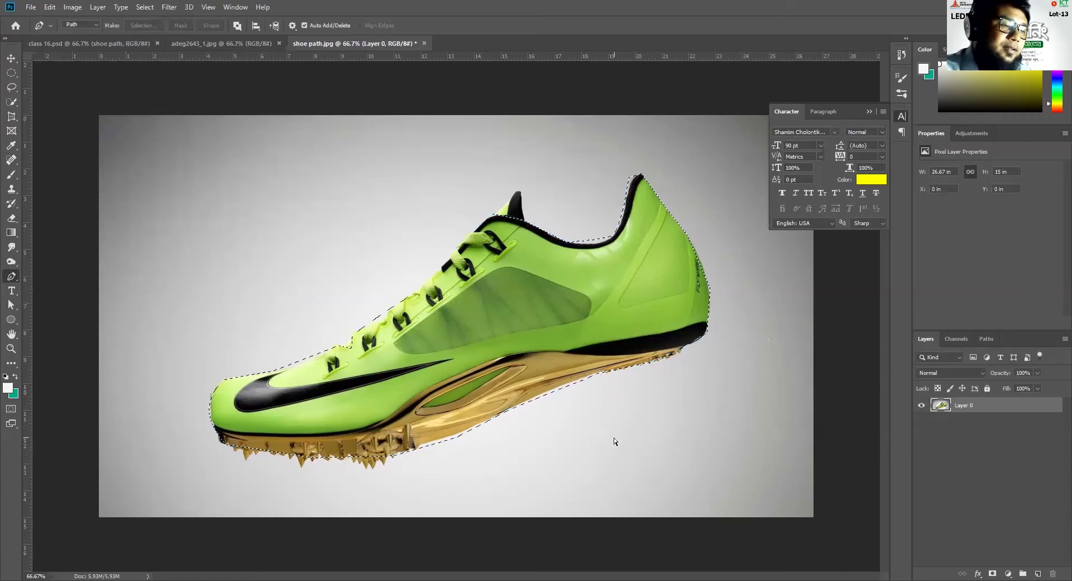
key("ctrl+shift+i")
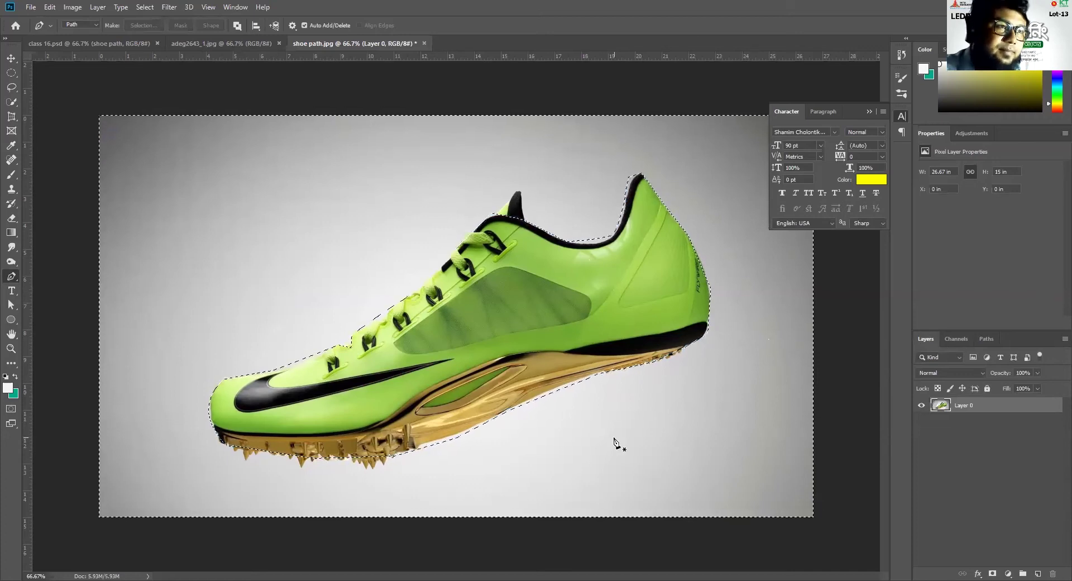
key("Delete")
key("ctrl+d")
left_click(12, 58)
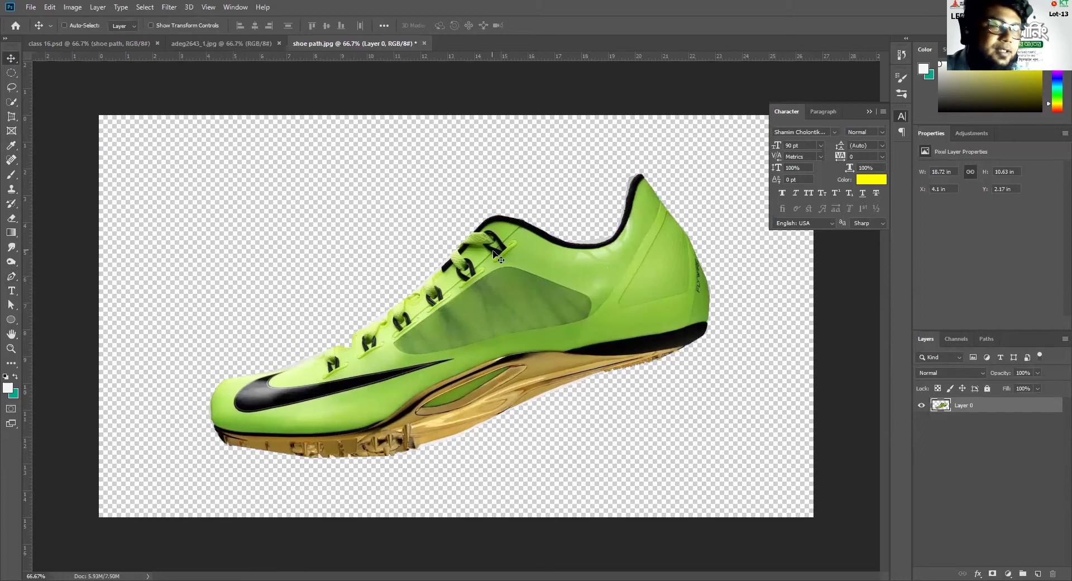
Save the cut-out shoe to the Desktop as a layered Photoshop file named "class 19".
key("ctrl+shift+s")
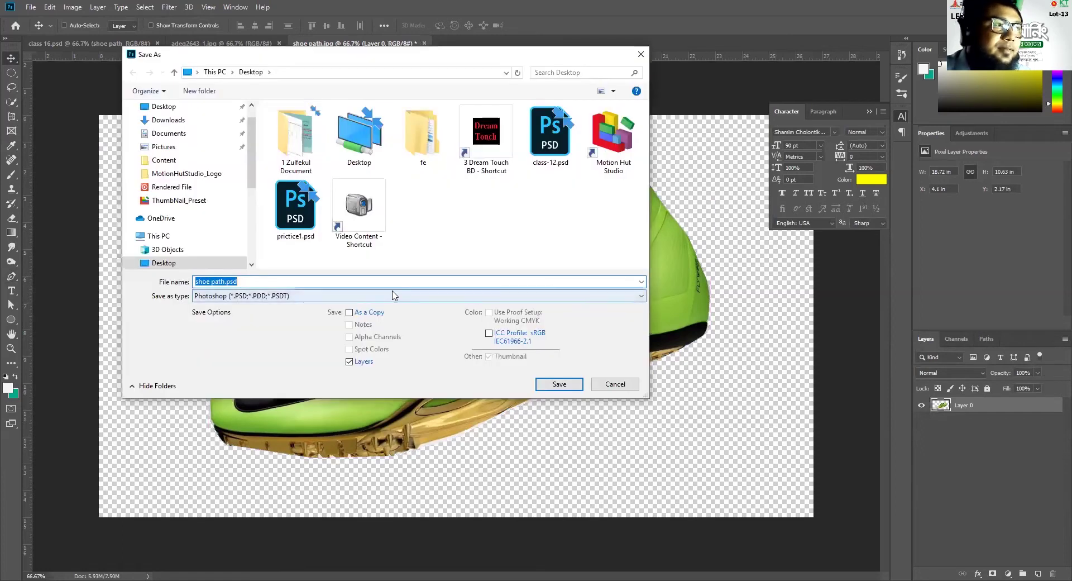
type("class")
left_click(322, 284)
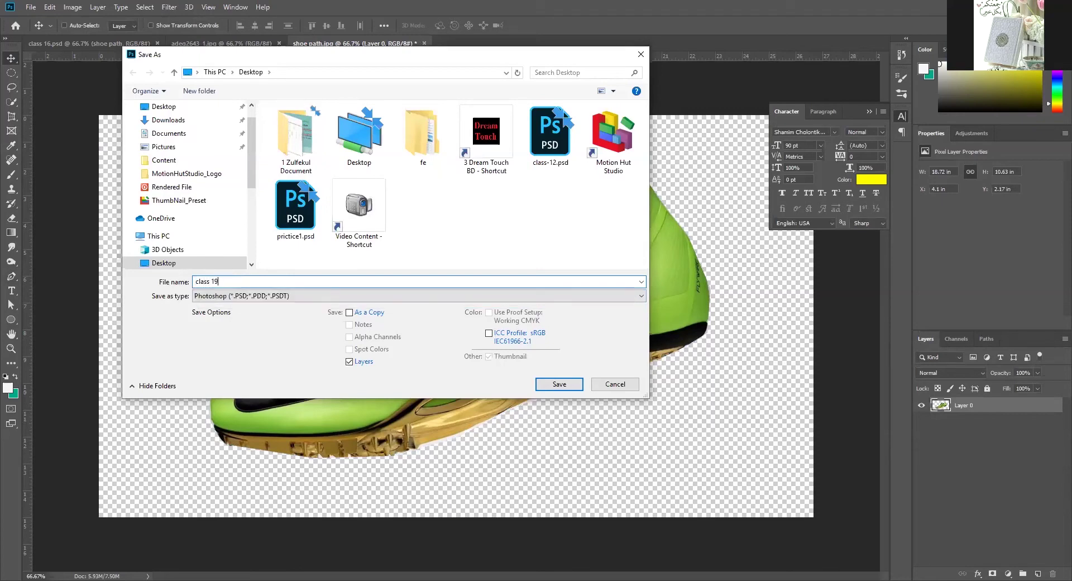
key("Return")
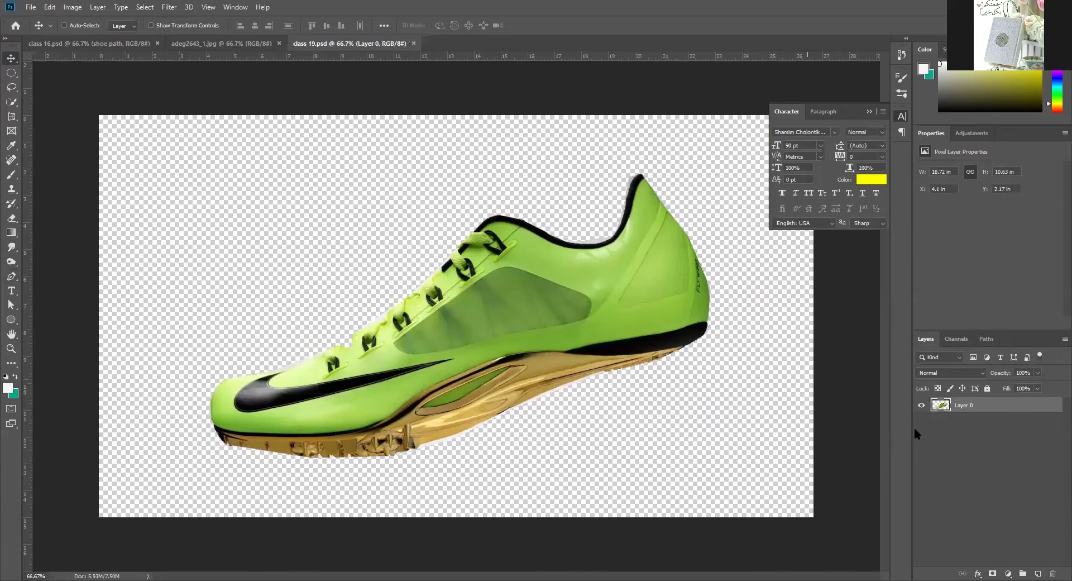
Display "Shoe path" in class 19 and pull its anchor points beside the tongue upward with the Direct Selection Tool.
left_click(987, 339)
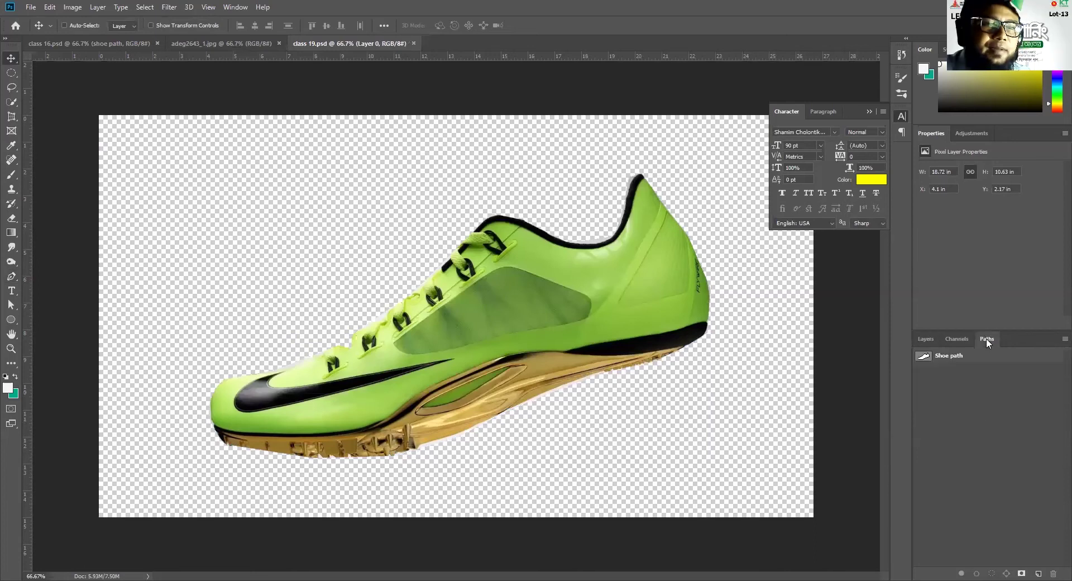
left_click(949, 359)
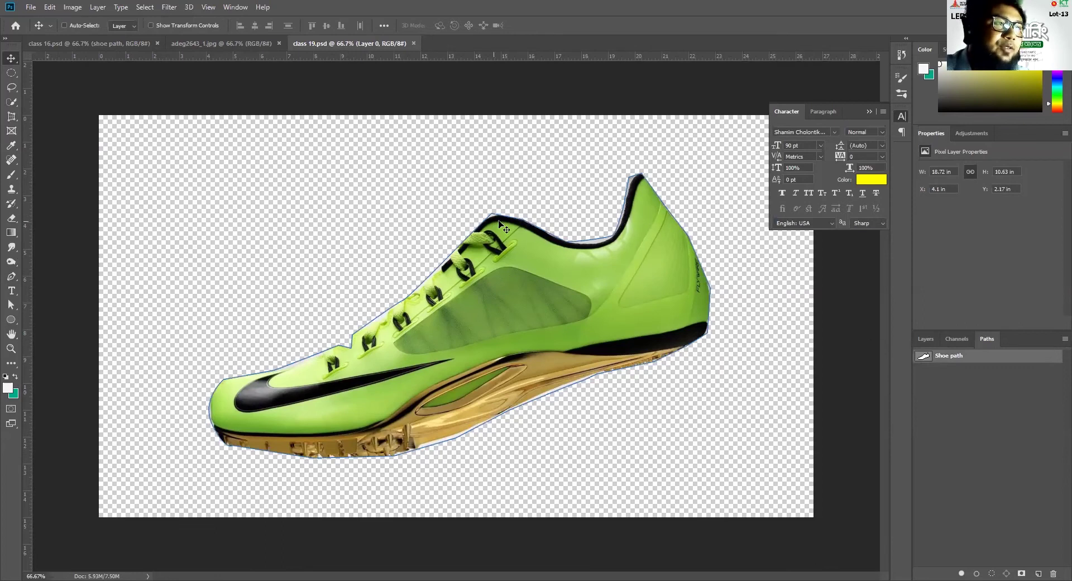
left_click(11, 306)
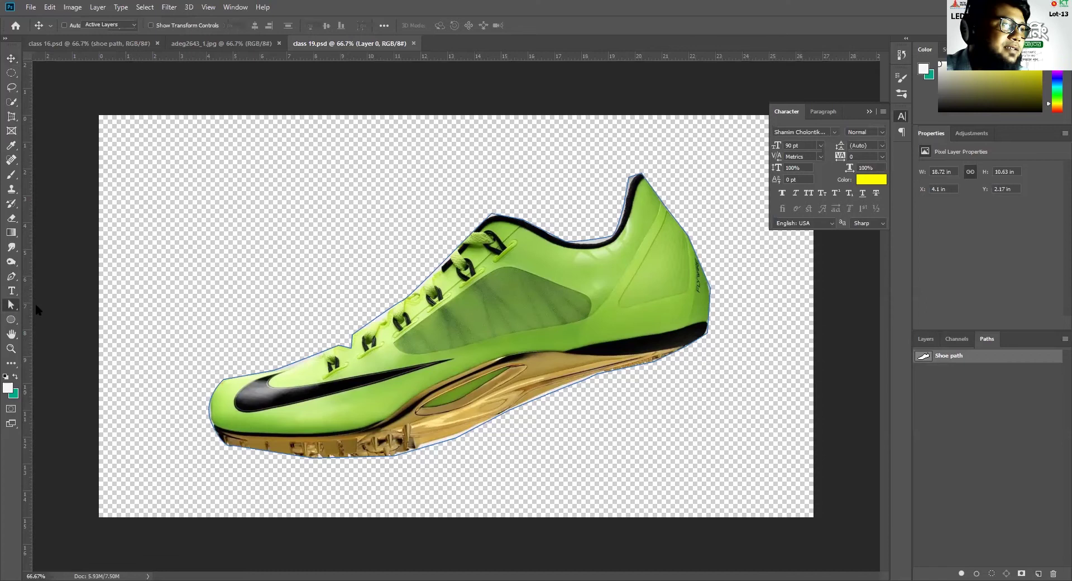
right_click(12, 305)
left_click(60, 316)
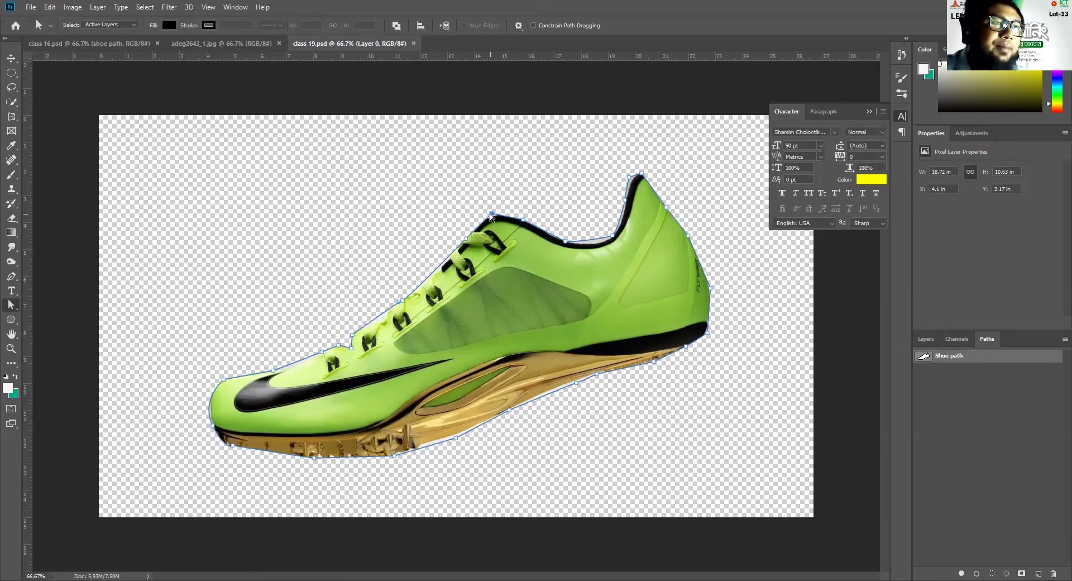
left_click_drag(493, 215, 533, 200)
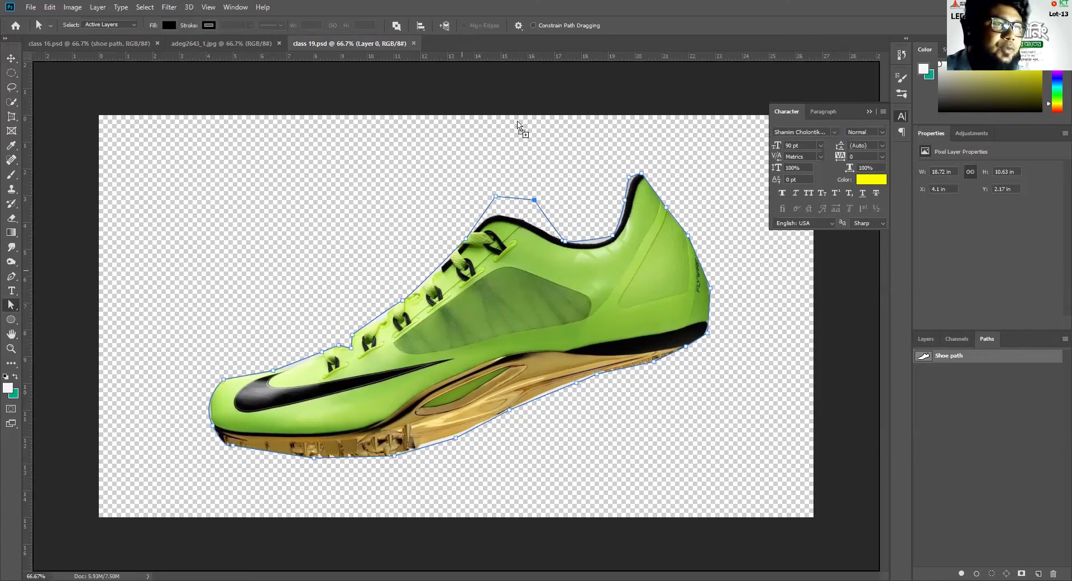
Open shoe path.jpg, display its "Shoe path", and move the anchor point beside the tongue up to the black tongue's tip.
left_click_drag(475, 42, 475, 43)
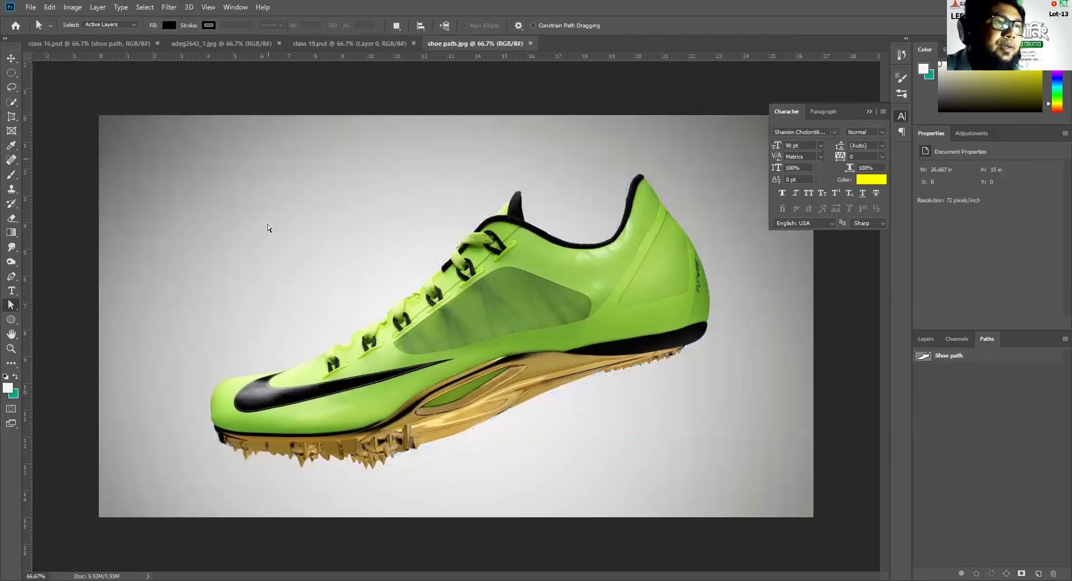
left_click(956, 355)
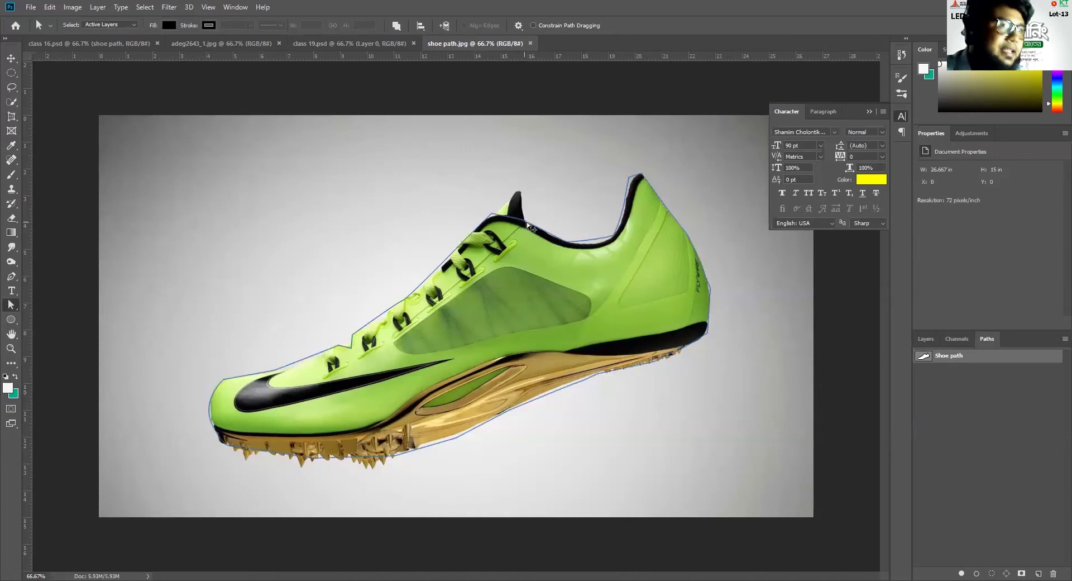
scroll(527, 222, "up", 3)
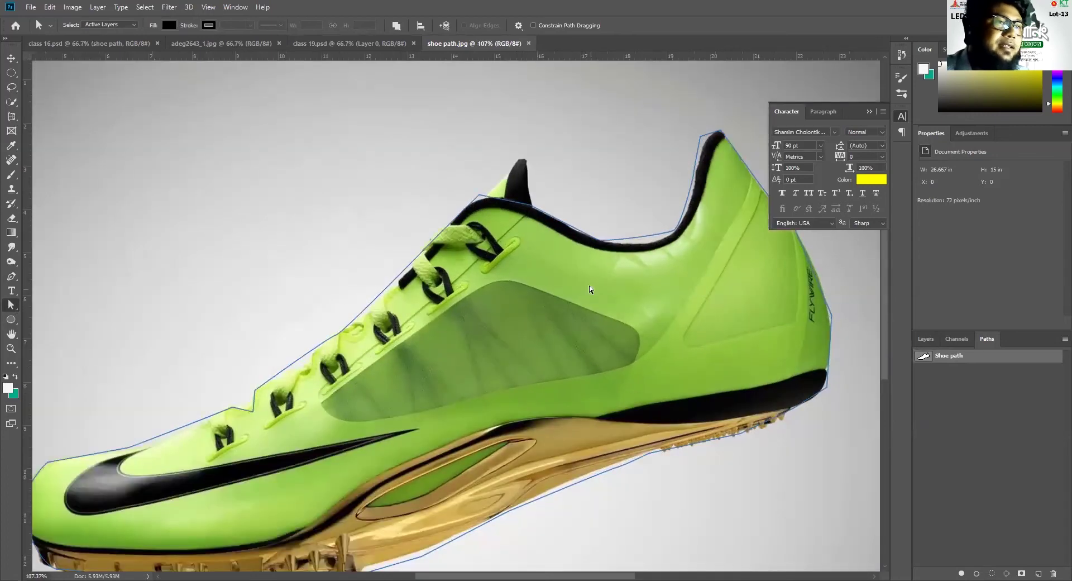
left_click(541, 212)
left_click_drag(530, 206, 528, 157)
left_click_drag(480, 196, 483, 199)
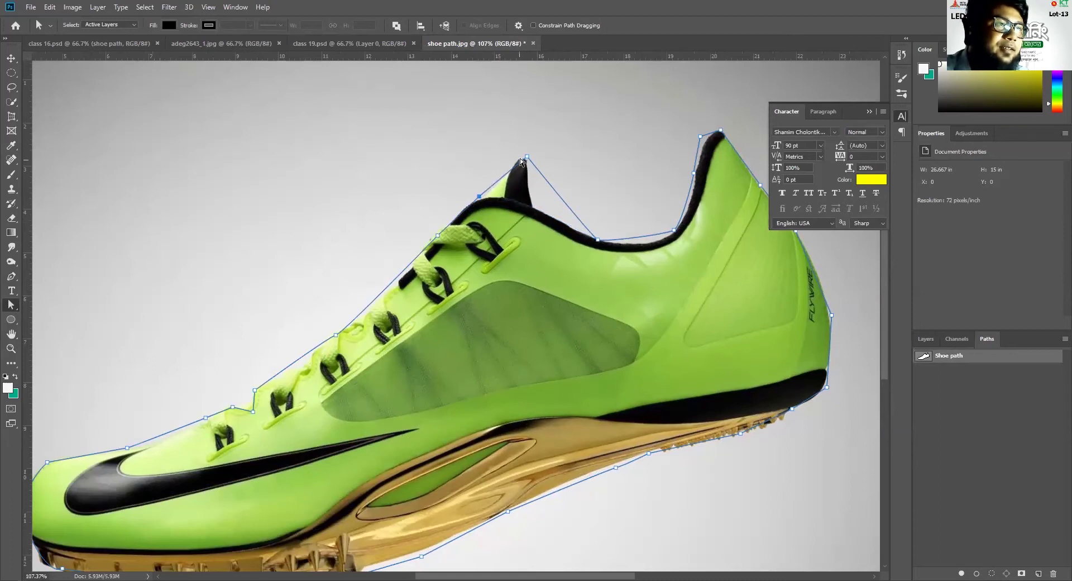
mouse_move(527, 158)
left_mouse_down()
mouse_move(513, 202)
mouse_move(518, 151)
mouse_move(536, 212)
mouse_move(514, 204)
mouse_move(499, 179)
mouse_move(521, 161)
left_mouse_up()
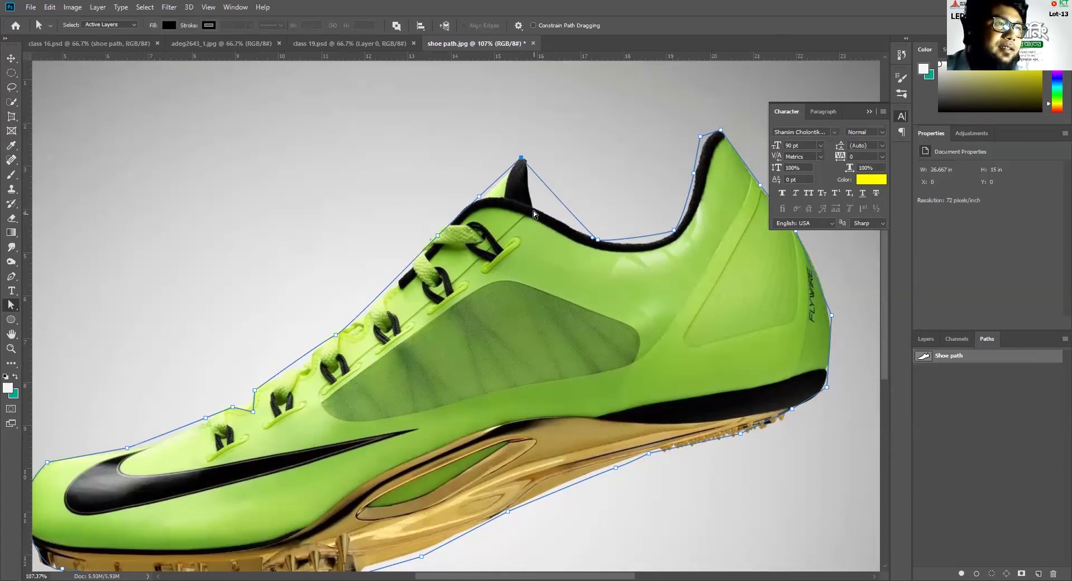
left_click_drag(523, 164, 525, 164)
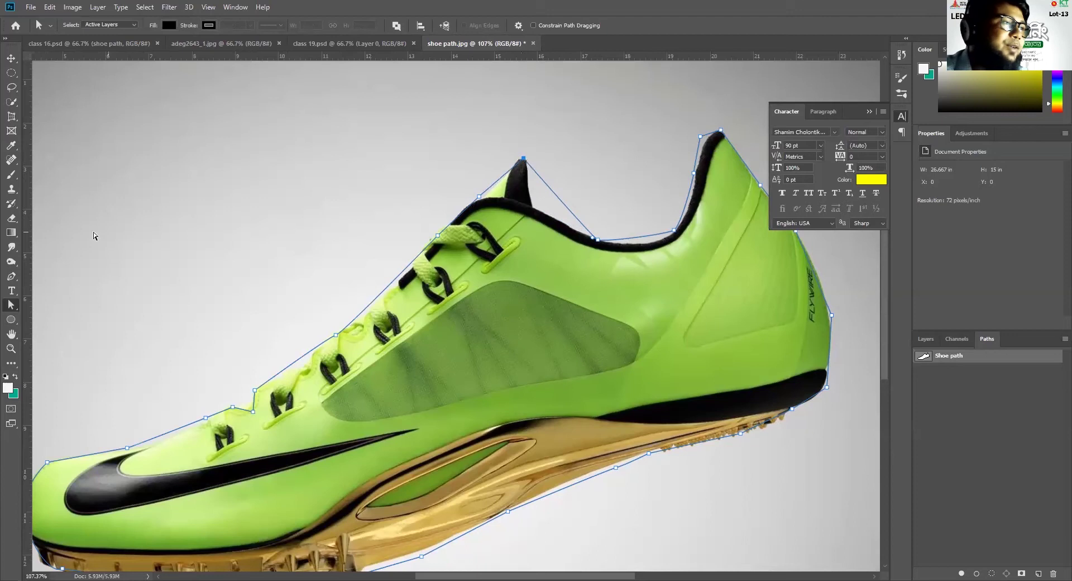
Add an anchor point between the tongue tip and the collar, pull it in to the tongue's base, and save the JPEG.
left_click(15, 280)
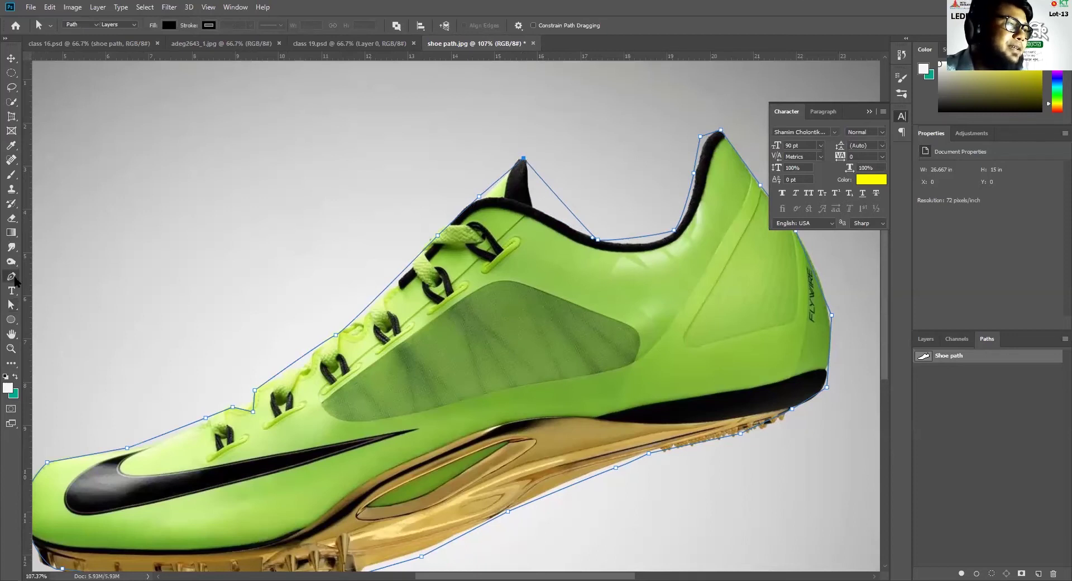
left_click(14, 279)
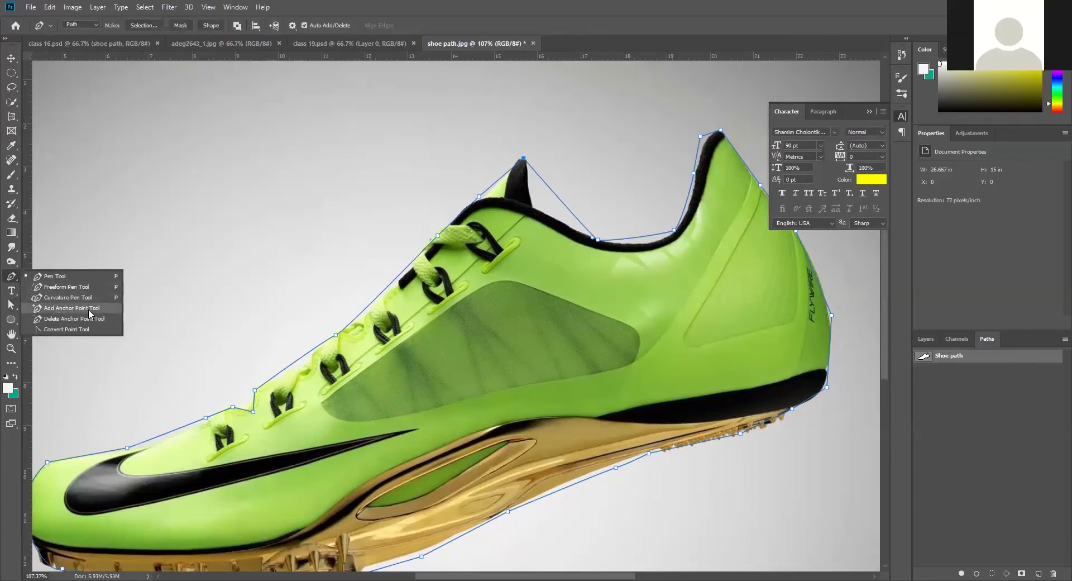
left_click(50, 308)
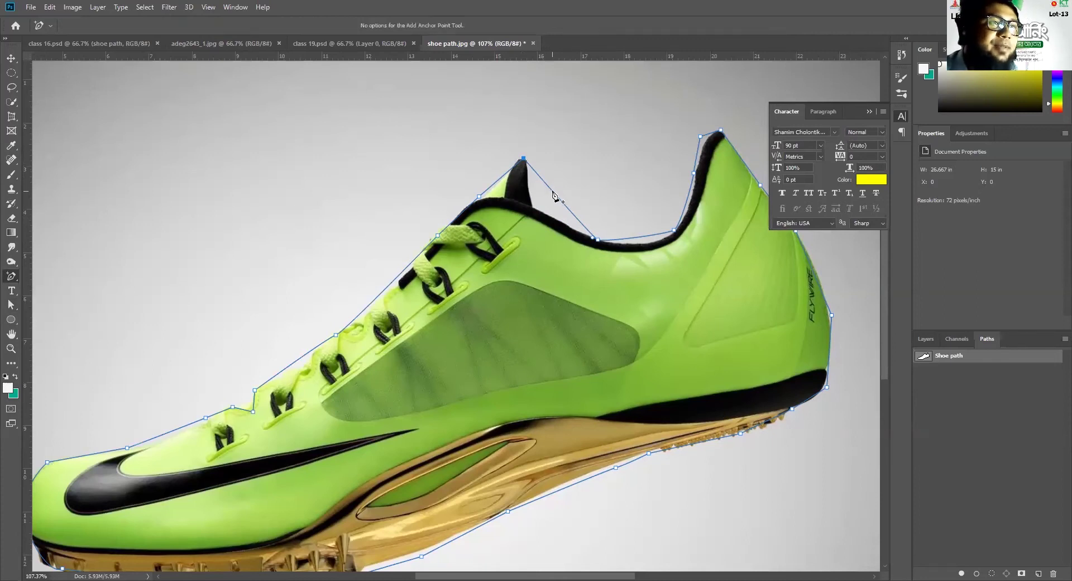
left_click(552, 191)
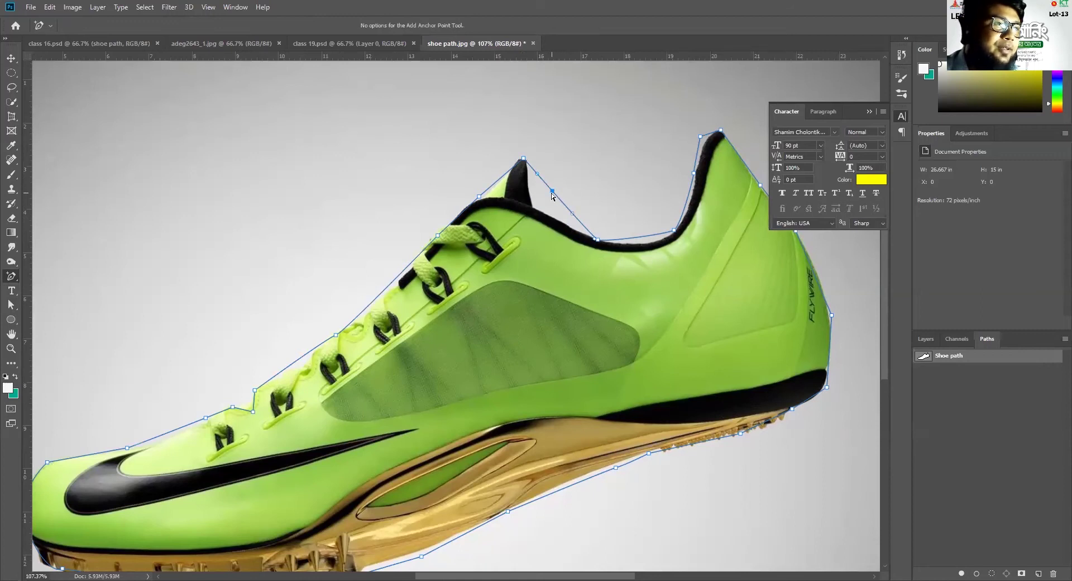
left_click(11, 304)
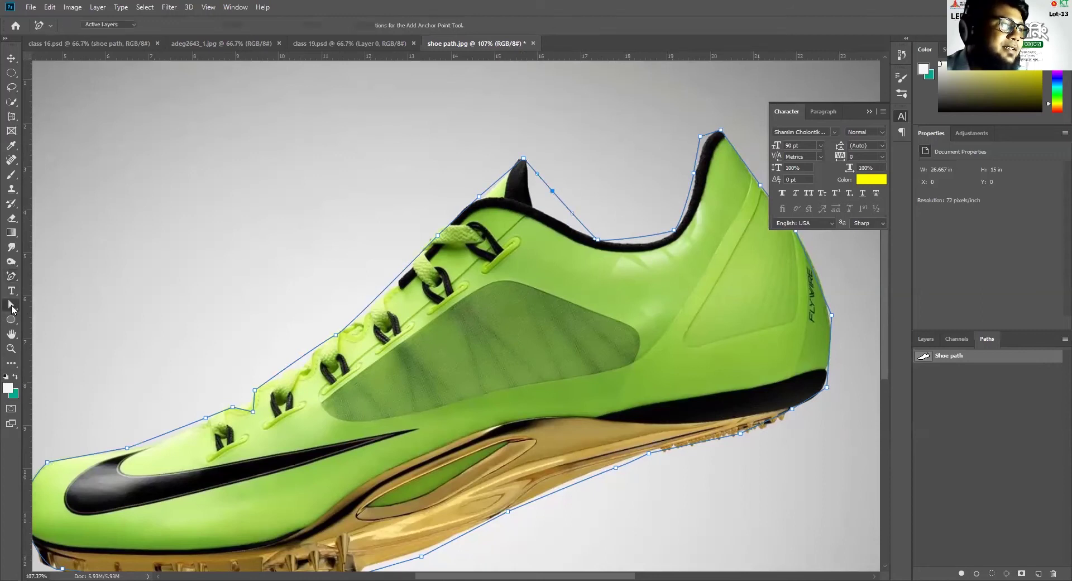
left_click_drag(552, 193, 553, 220)
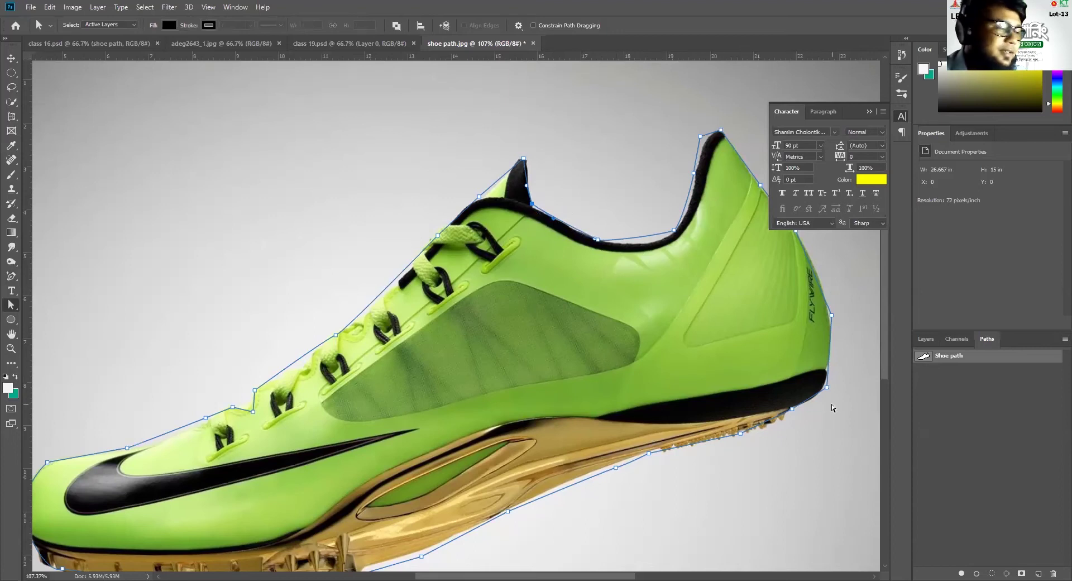
key("ctrl+s")
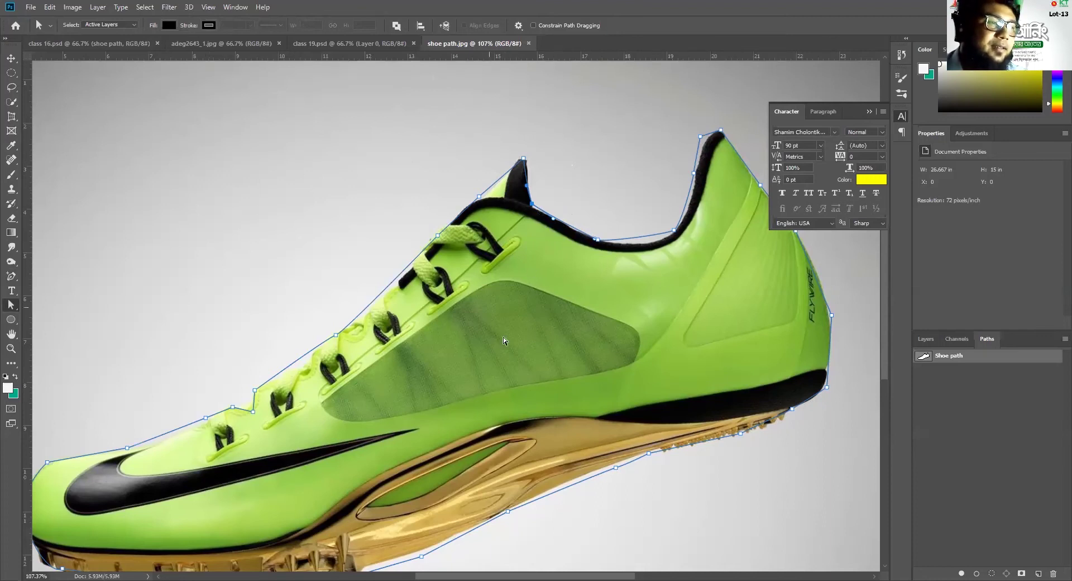
Refine the path's anchor points and handles in front of the laces and around the toe of the shoe.
key("ctrl+minus")
key("ctrl+minus")
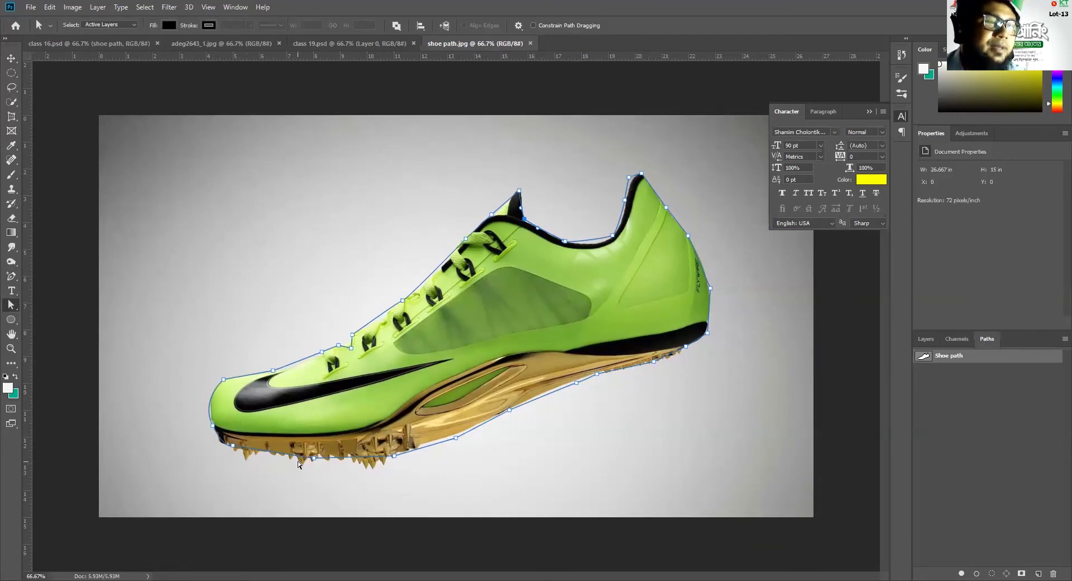
left_click(314, 458)
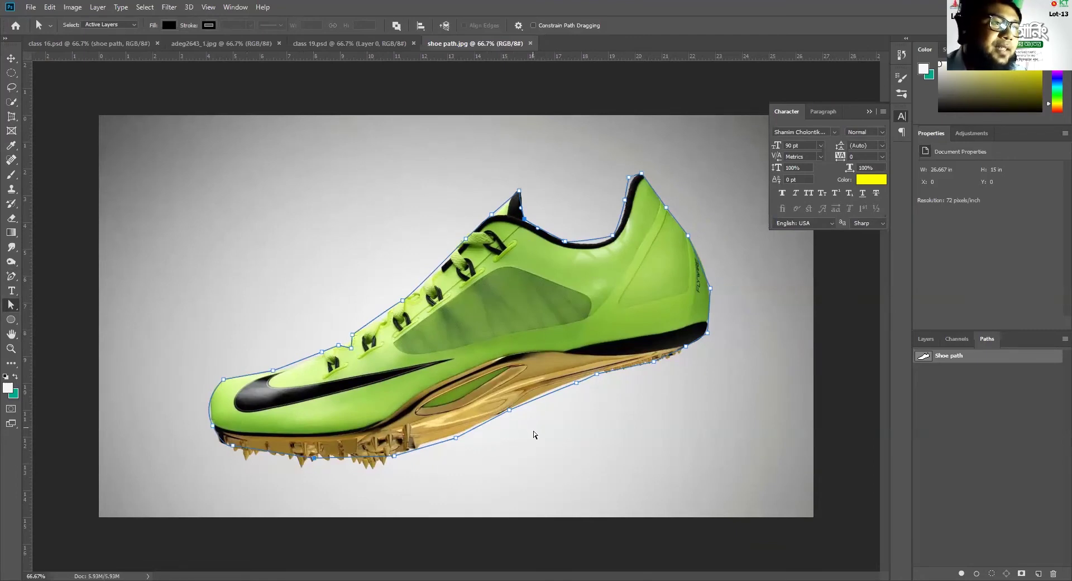
left_click(351, 335)
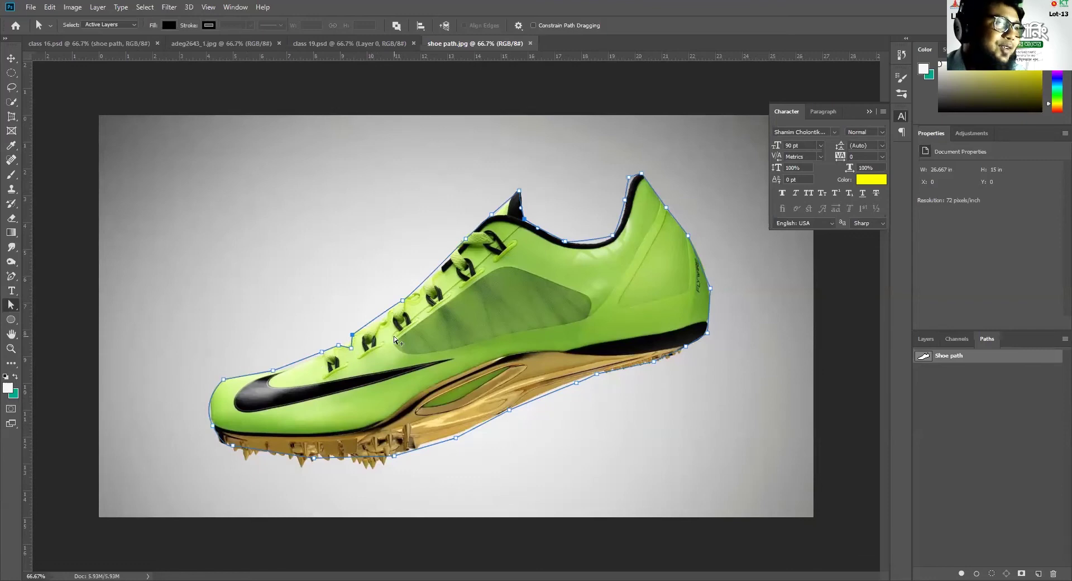
scroll(394, 336, "up", 3)
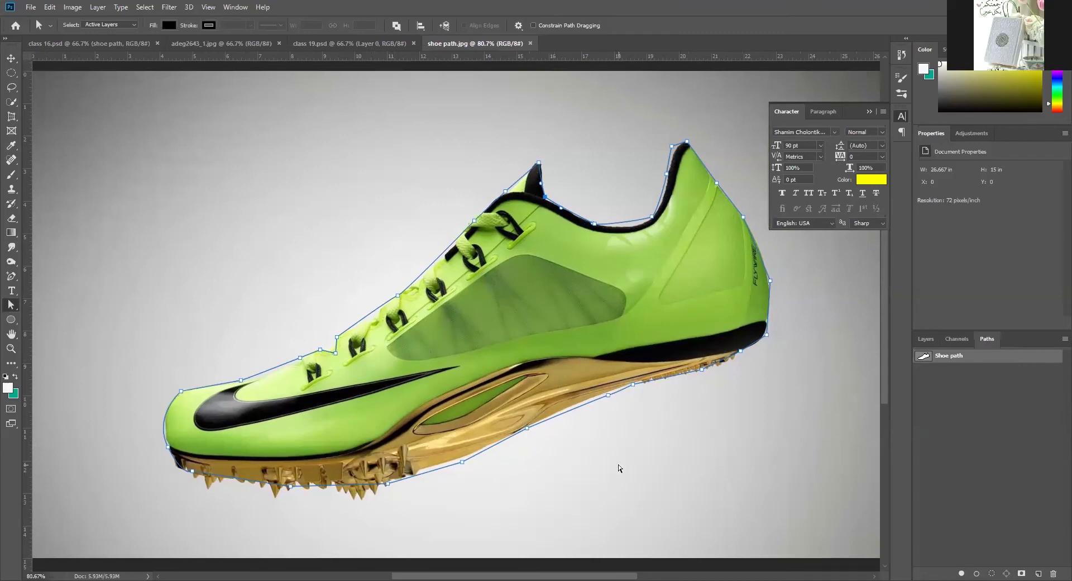
scroll(476, 330, "up", 5)
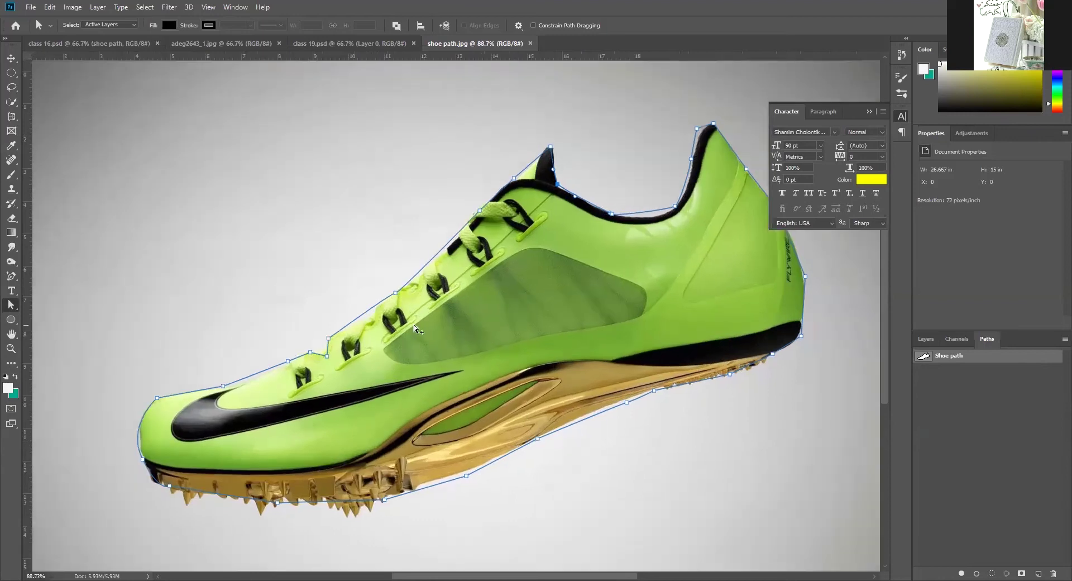
left_click_drag(306, 364, 252, 377)
left_click_drag(175, 404, 181, 401)
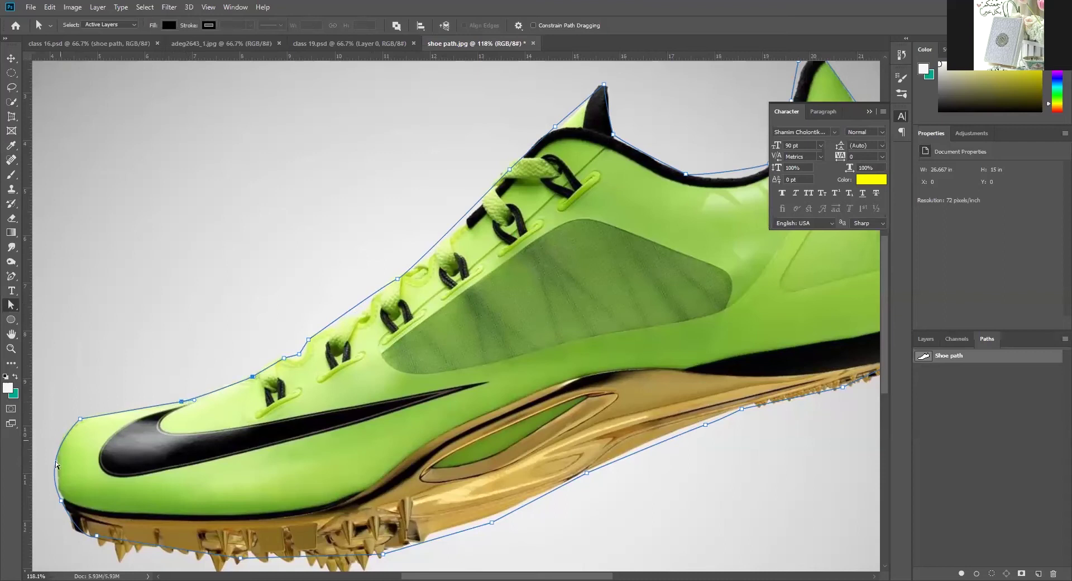
left_click(62, 498)
left_click(85, 535)
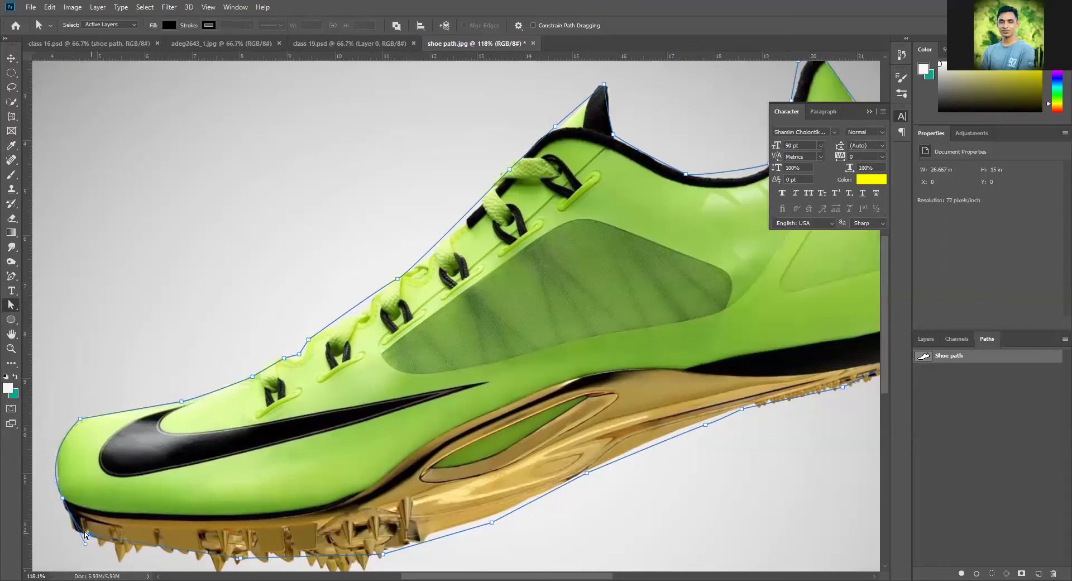
mouse_move(82, 542)
left_mouse_down()
mouse_move(73, 531)
mouse_move(69, 540)
left_mouse_up()
Unlock the Background layer, delete everything outside the edited shoe path using an inverted selection made from it, and deselect.
key("ctrl+0")
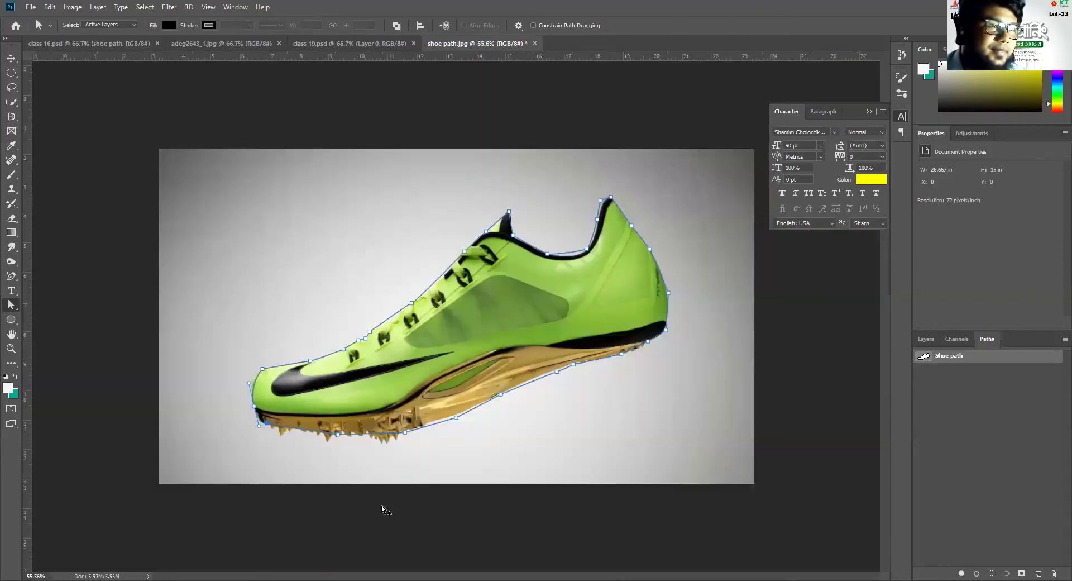
scroll(450, 430, "up", 2)
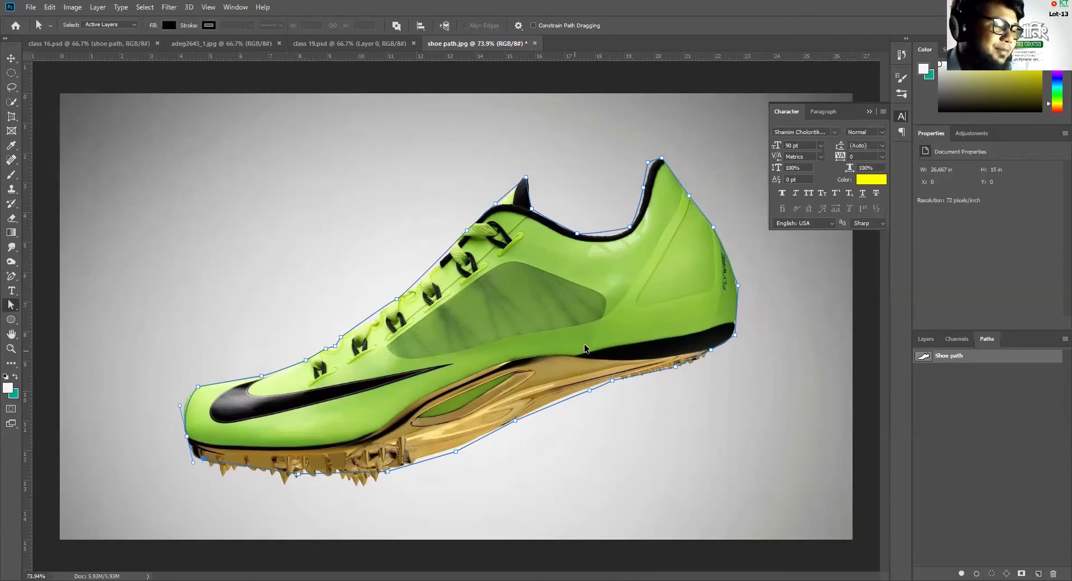
scroll(584, 343, "down", 3)
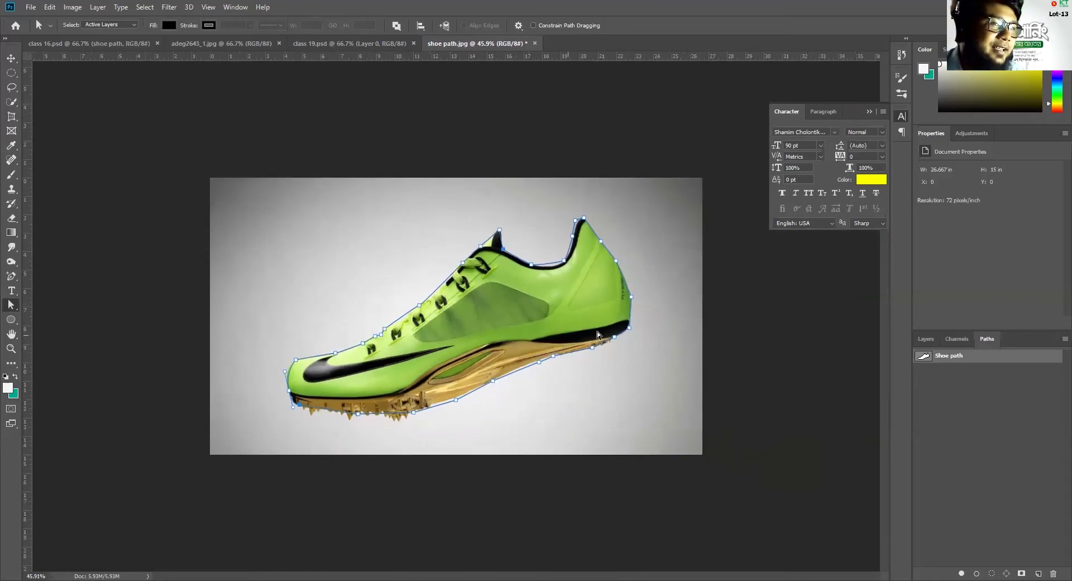
key("ctrl+Return")
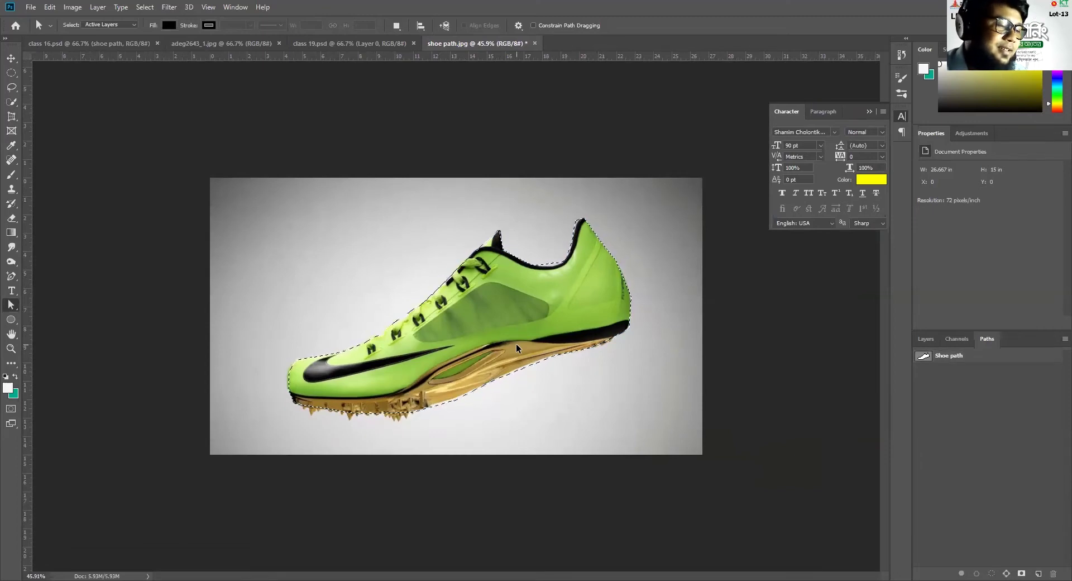
key("ctrl+shift+i")
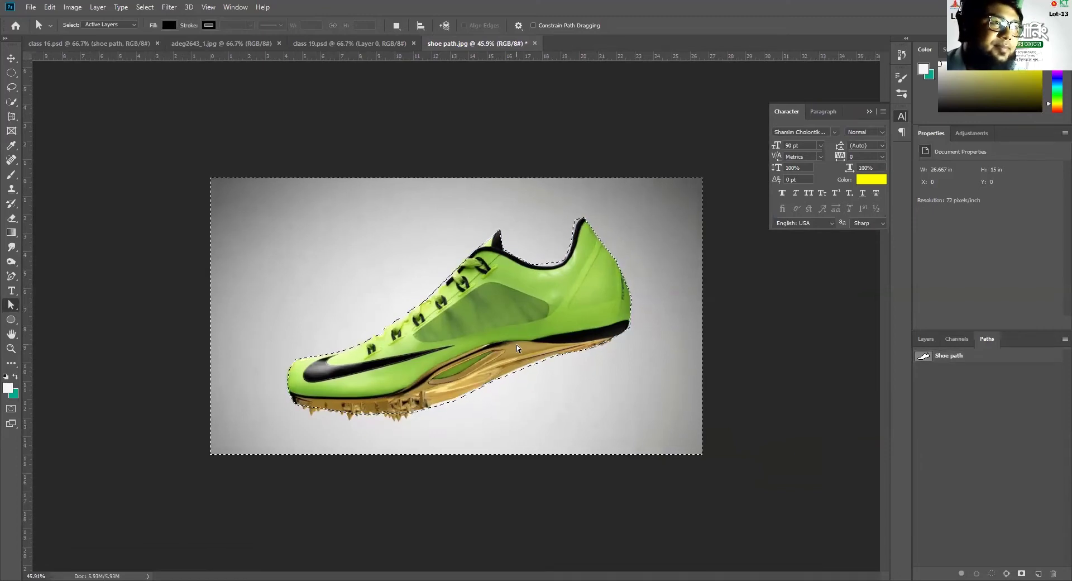
key("shift+F5")
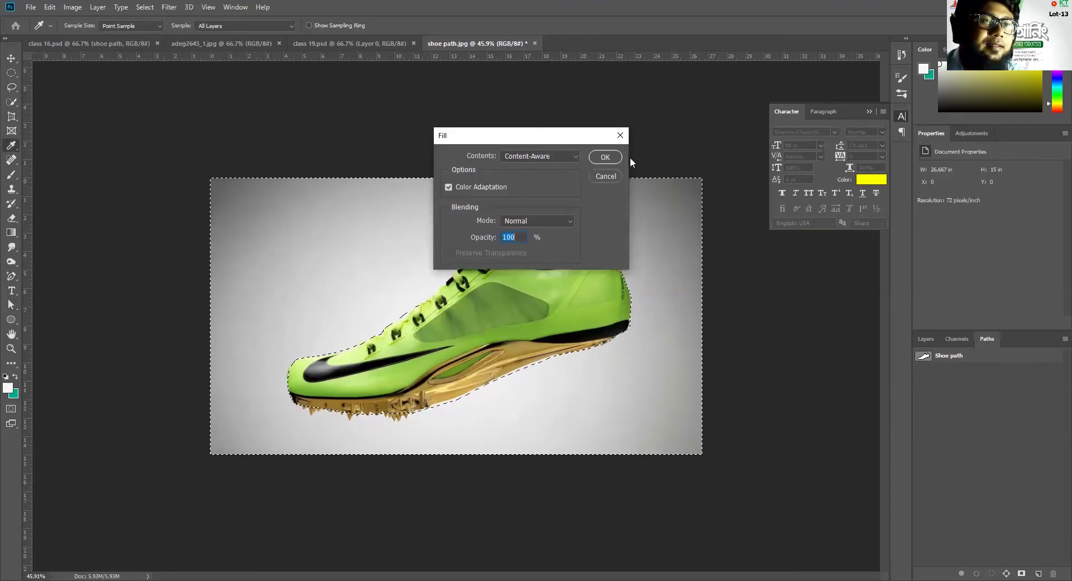
left_click(621, 138)
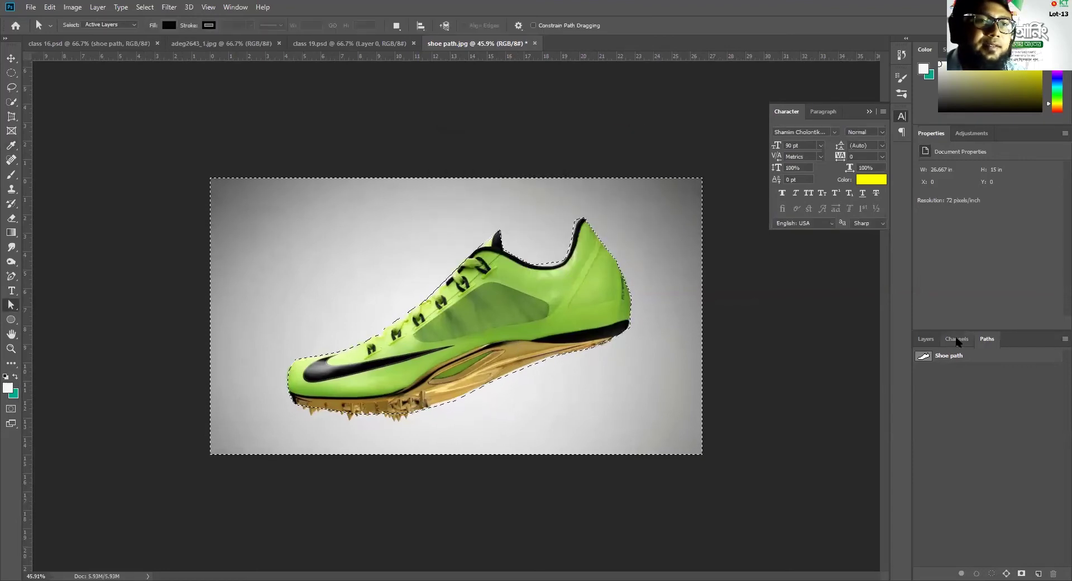
left_click(926, 339)
left_click(1052, 406)
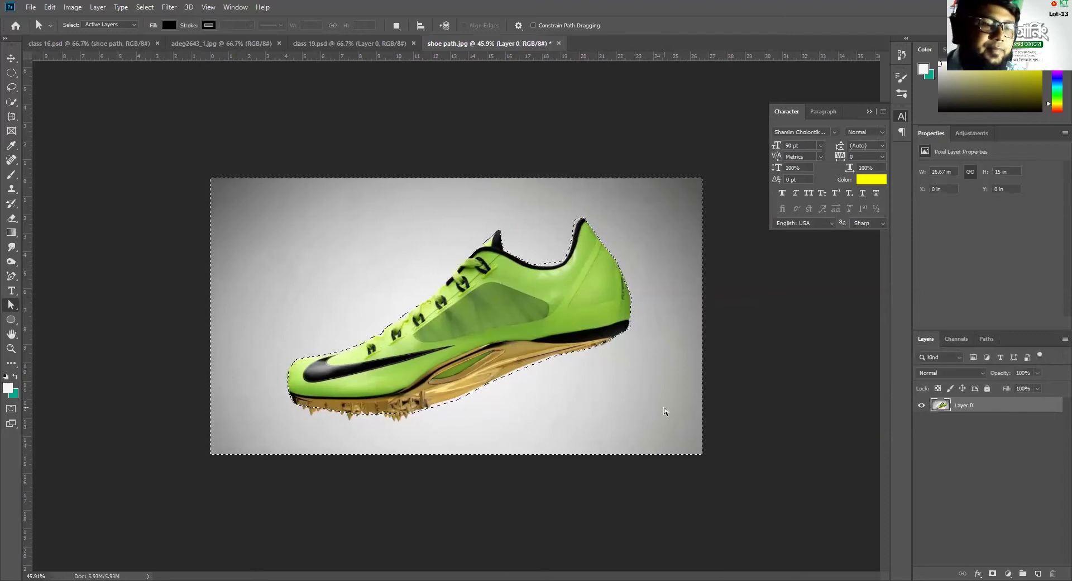
key("Delete")
key("ctrl+d")
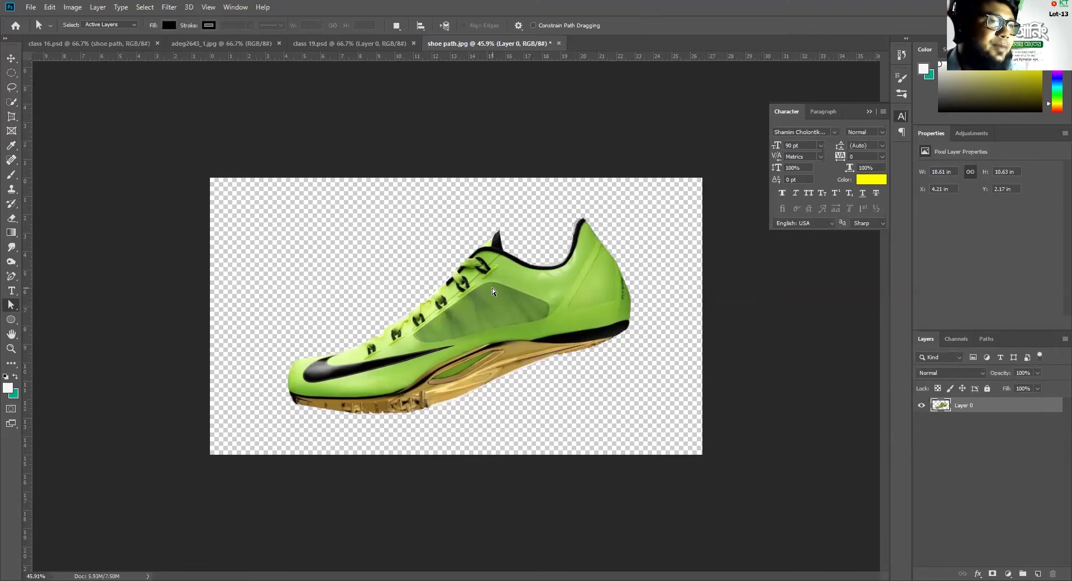
Copy the cut-out green shoe into class 16.psd and position it over the multicoloured shoe photo.
left_click(11, 57)
left_click(80, 45)
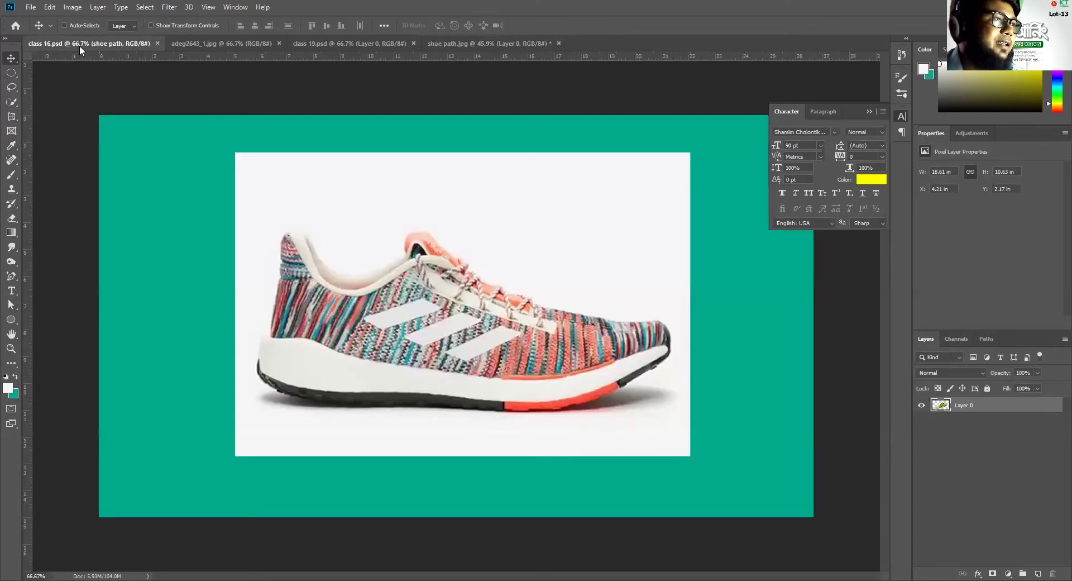
left_click(458, 42)
left_click_drag(477, 273, 389, 385)
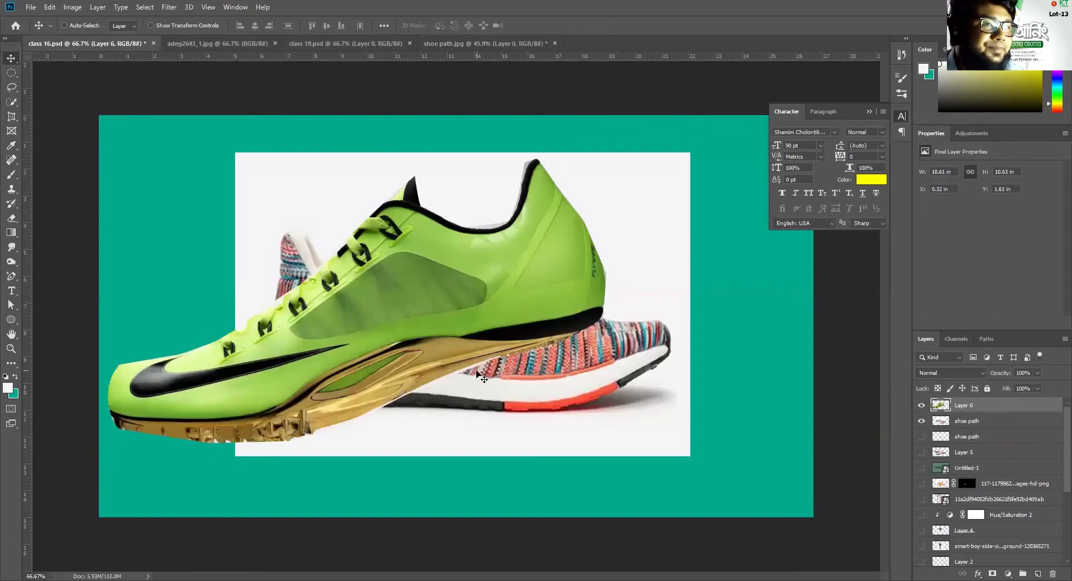
left_click_drag(485, 292, 584, 287)
left_click_drag(600, 351, 602, 354)
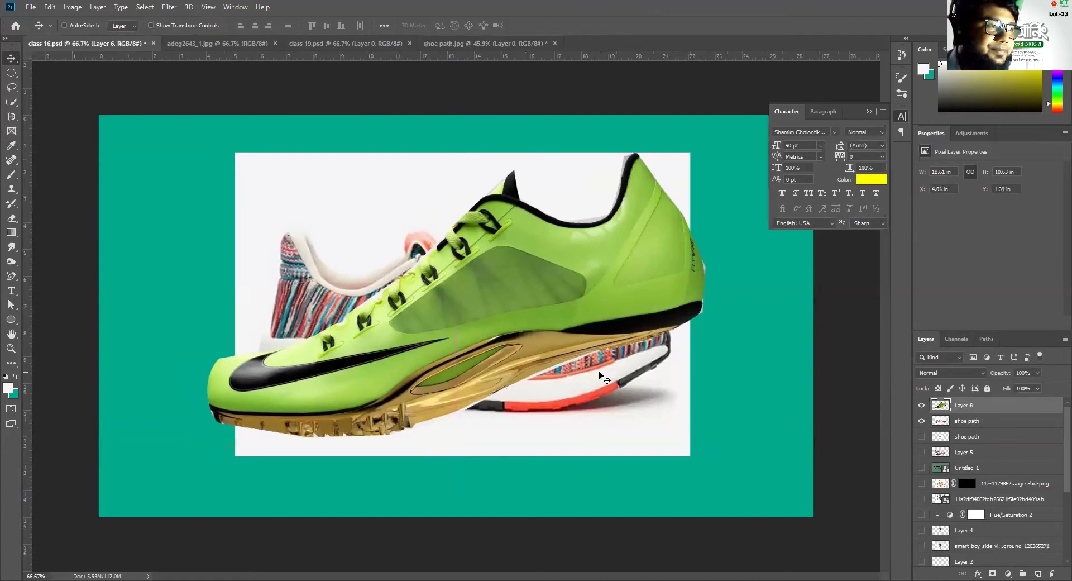
left_click(463, 41)
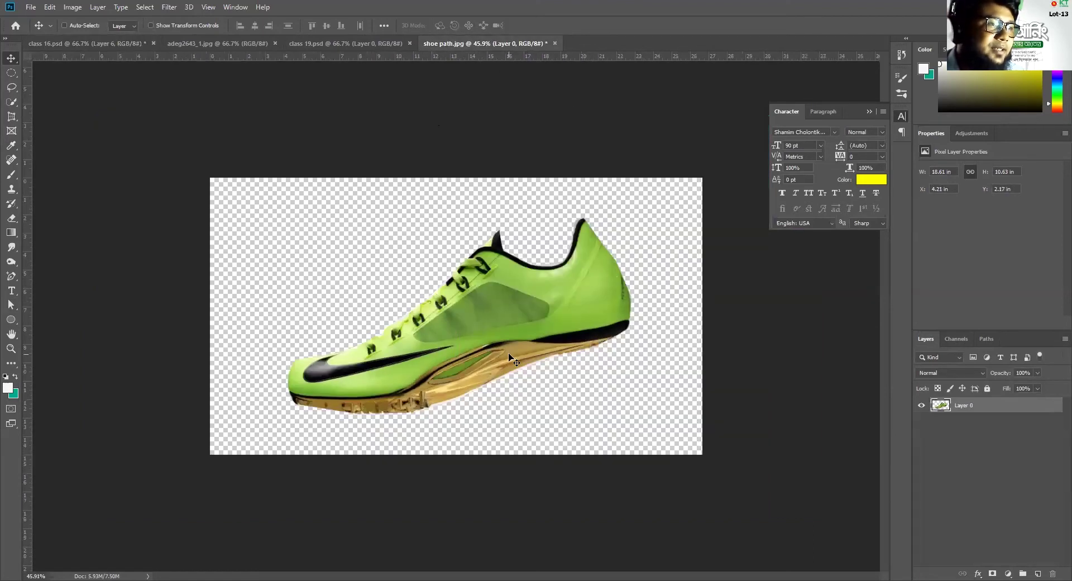
scroll(483, 364, "up", 3)
scroll(484, 364, "down", 3)
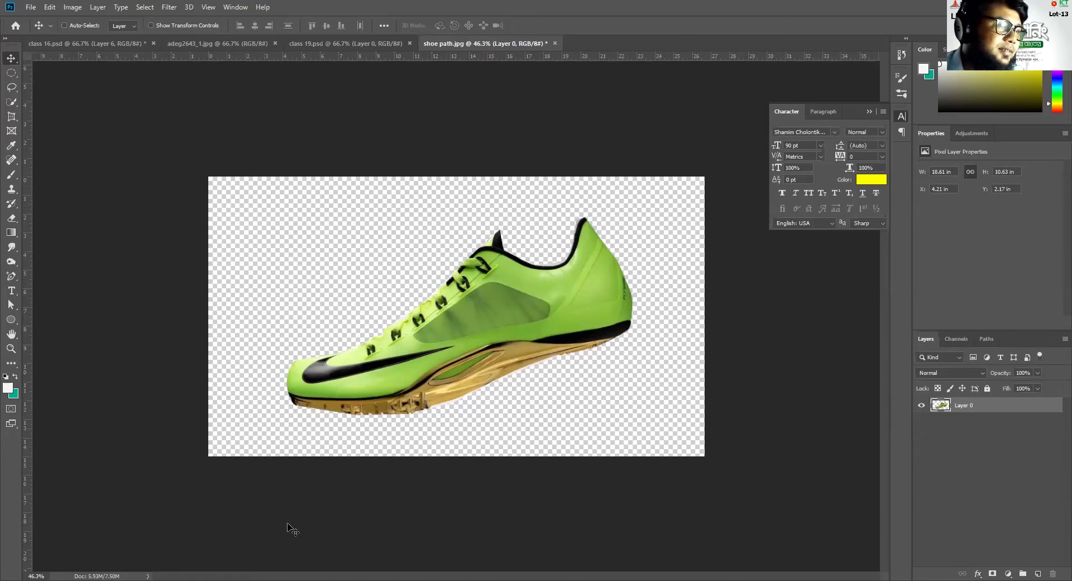
left_click_drag(291, 529, 376, 318)
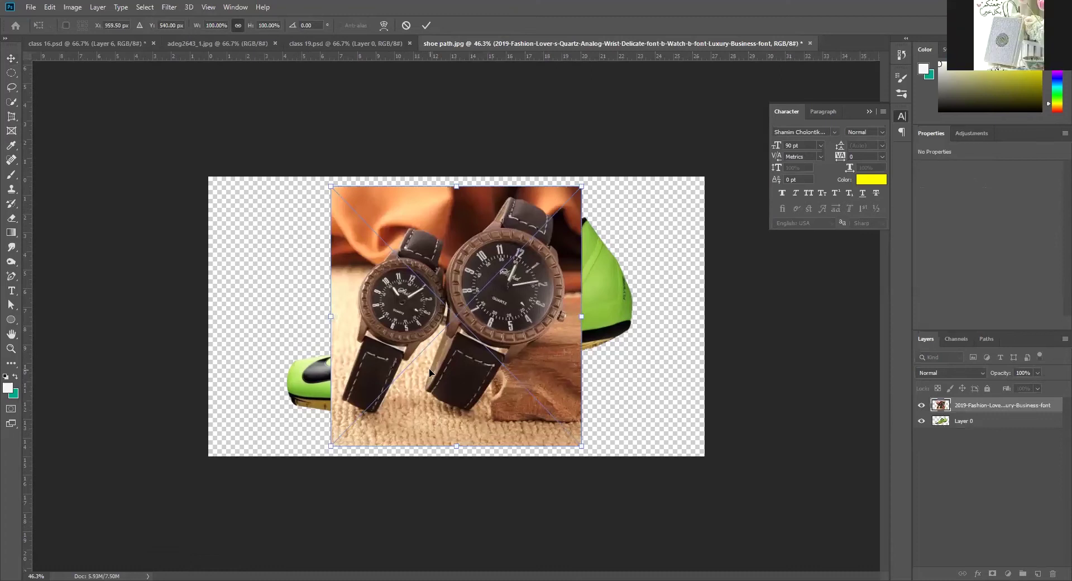
key("Escape")
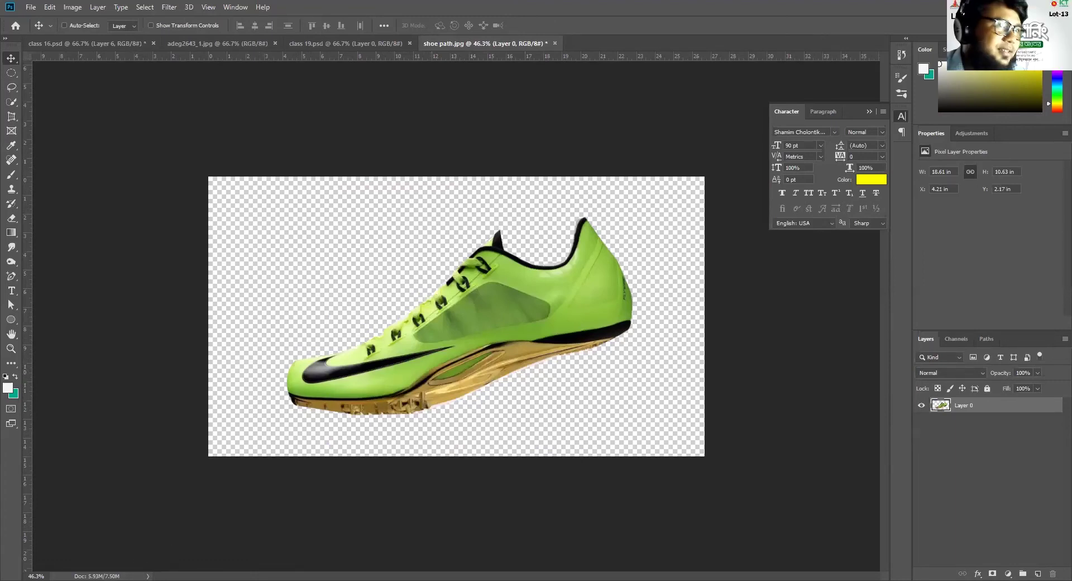
Open the two-wristwatch photo as a separate document and examine the edges of the watch cases and straps.
left_click_drag(888, 42, 591, 52)
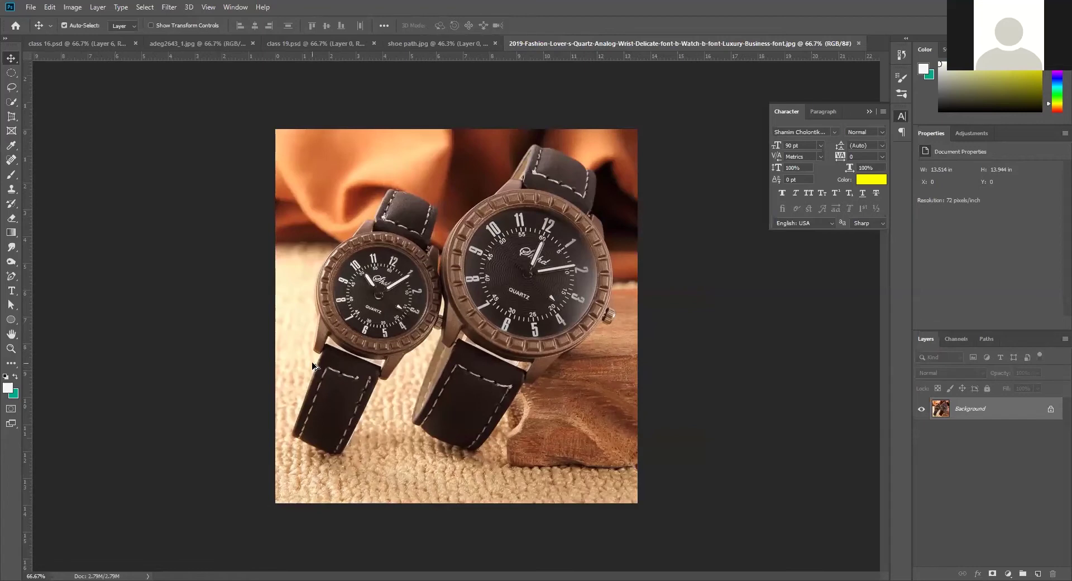
scroll(328, 357, "up", 2)
scroll(329, 356, "up", 3)
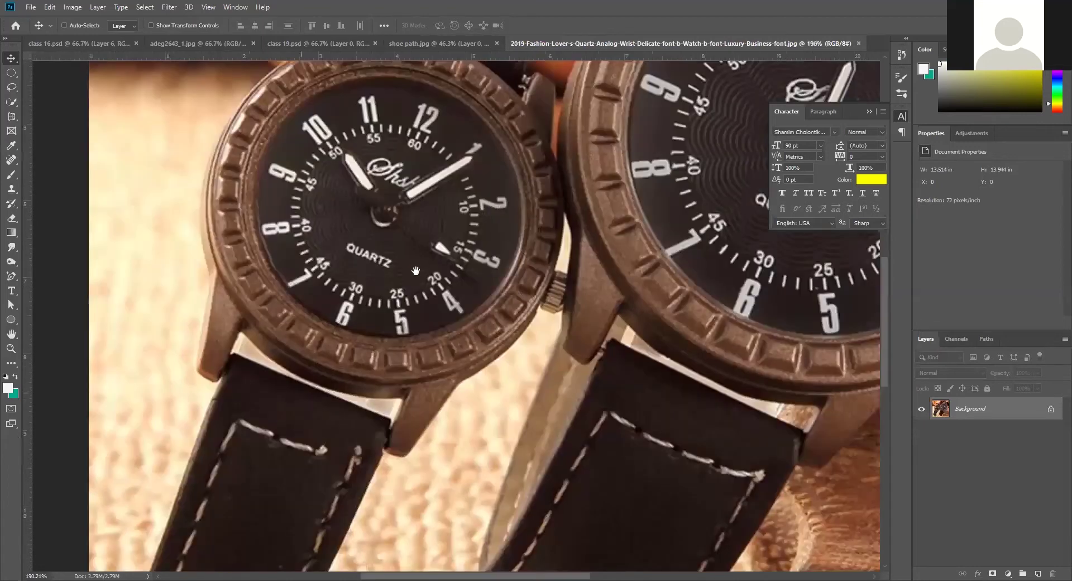
scroll(361, 402, "up", 1)
scroll(363, 367, "up", 1)
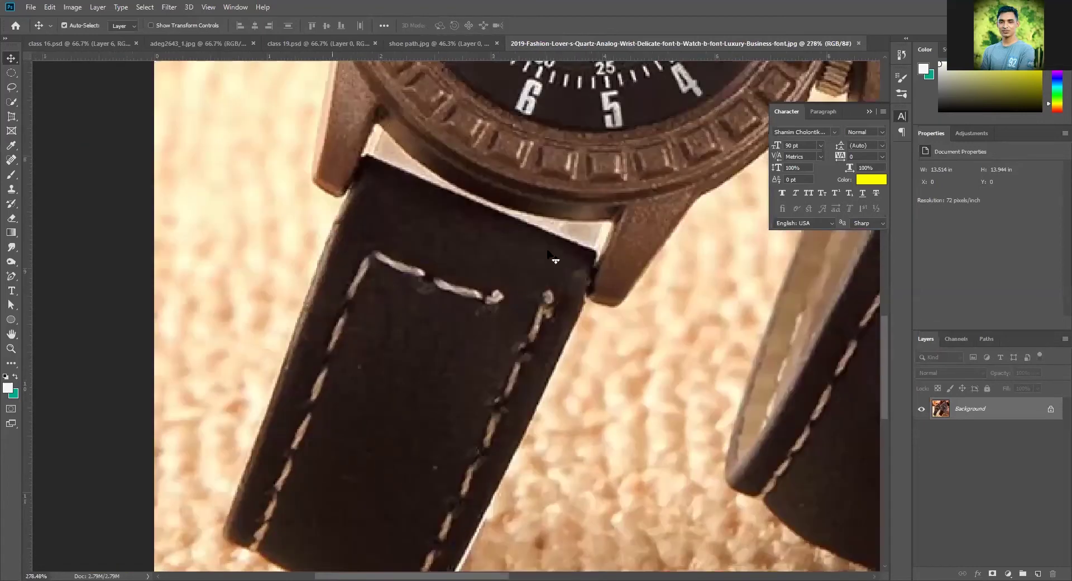
scroll(433, 278, "down", 2)
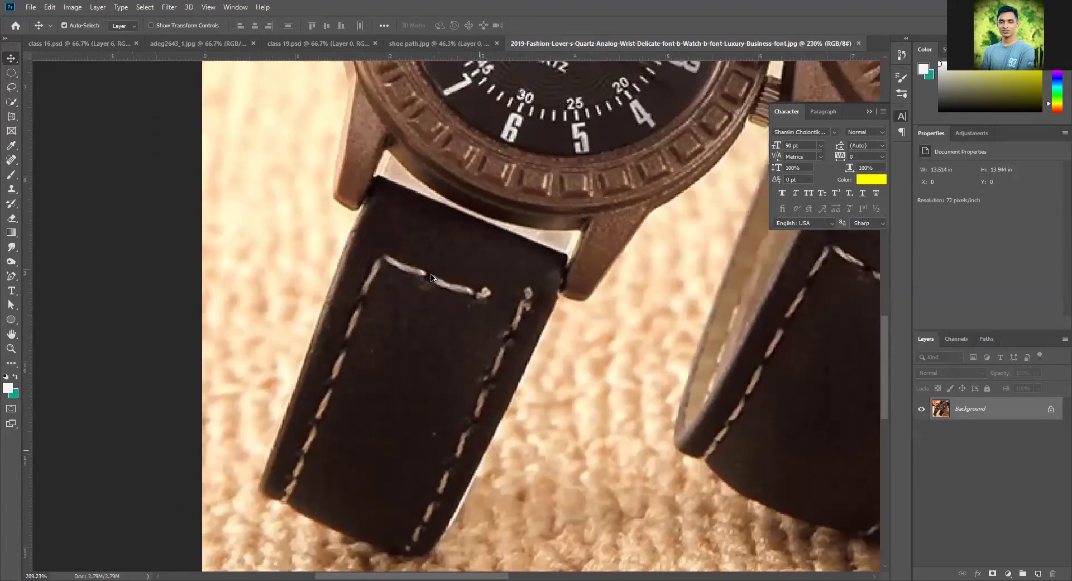
scroll(430, 278, "down", 2)
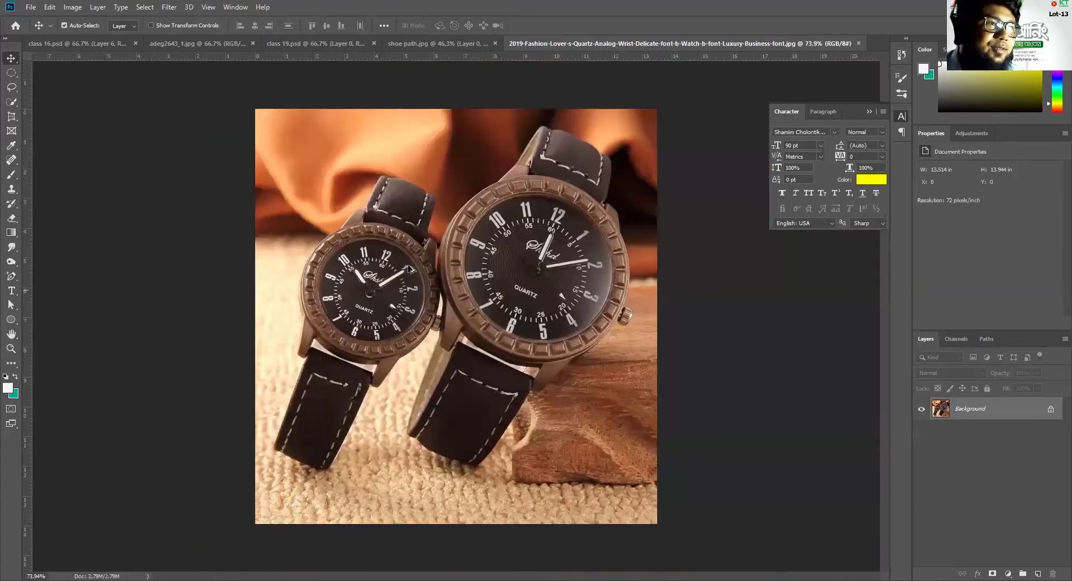
scroll(405, 274, "up", 1)
scroll(405, 274, "up", 1)
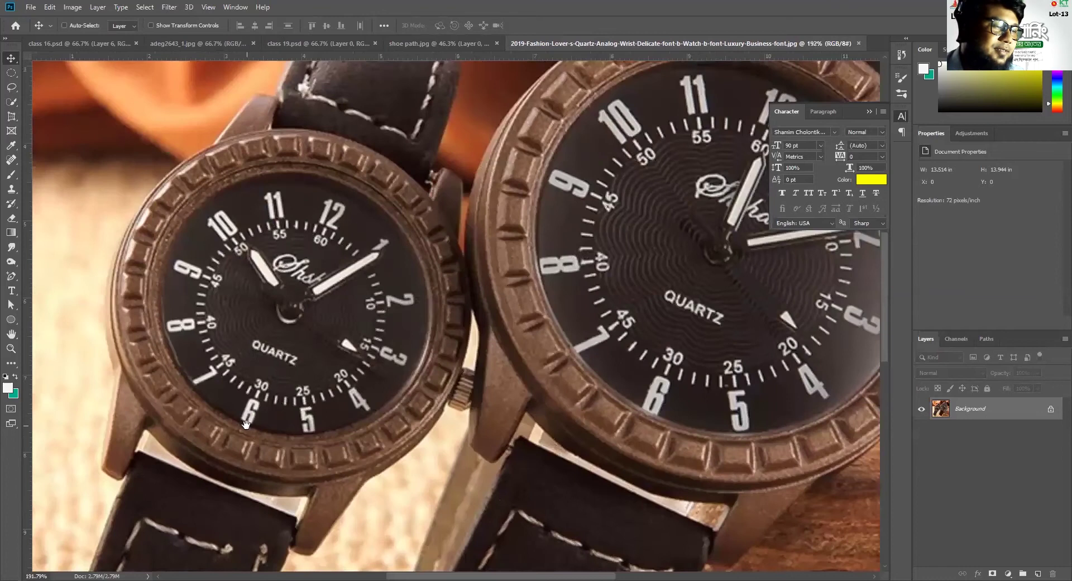
left_click_drag(284, 316, 340, 65)
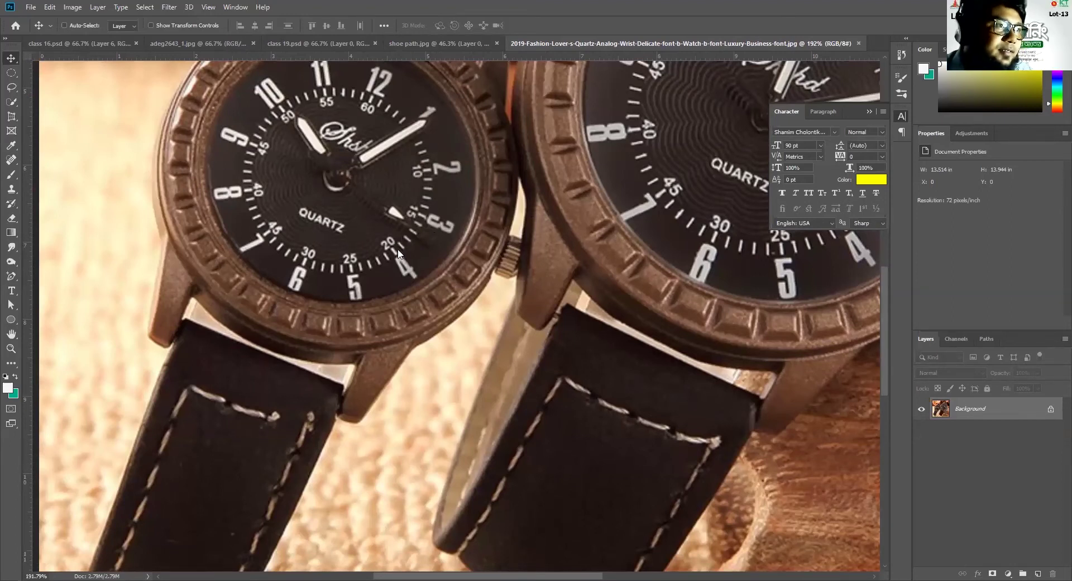
scroll(401, 253, "down", 2)
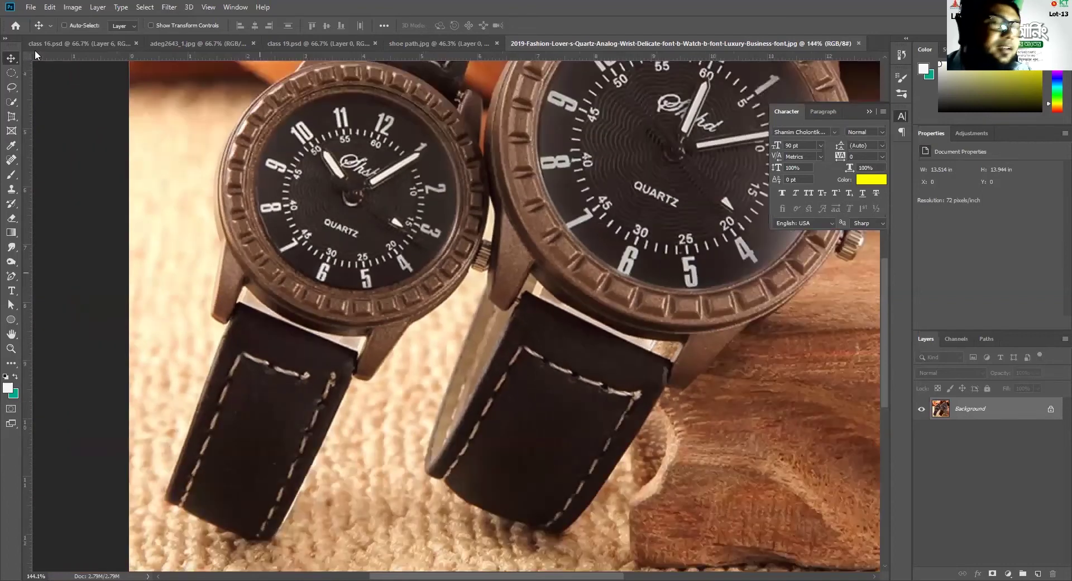
Start a Pen tool path along the outer edge of the smaller watch's lower strap, from its end up to the lug.
left_click(12, 276)
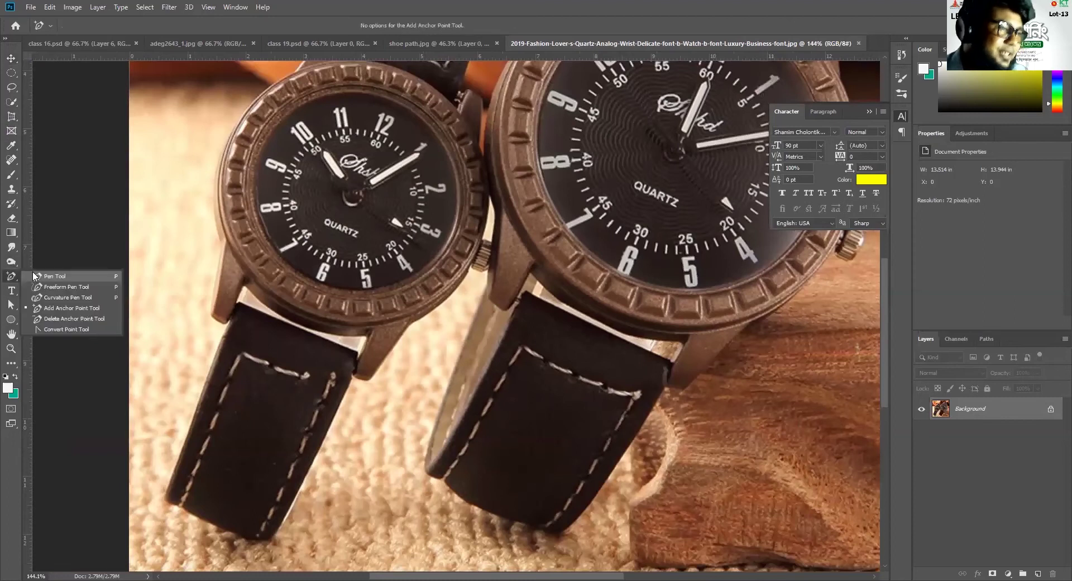
left_click(34, 275)
left_click_drag(221, 397, 361, 335)
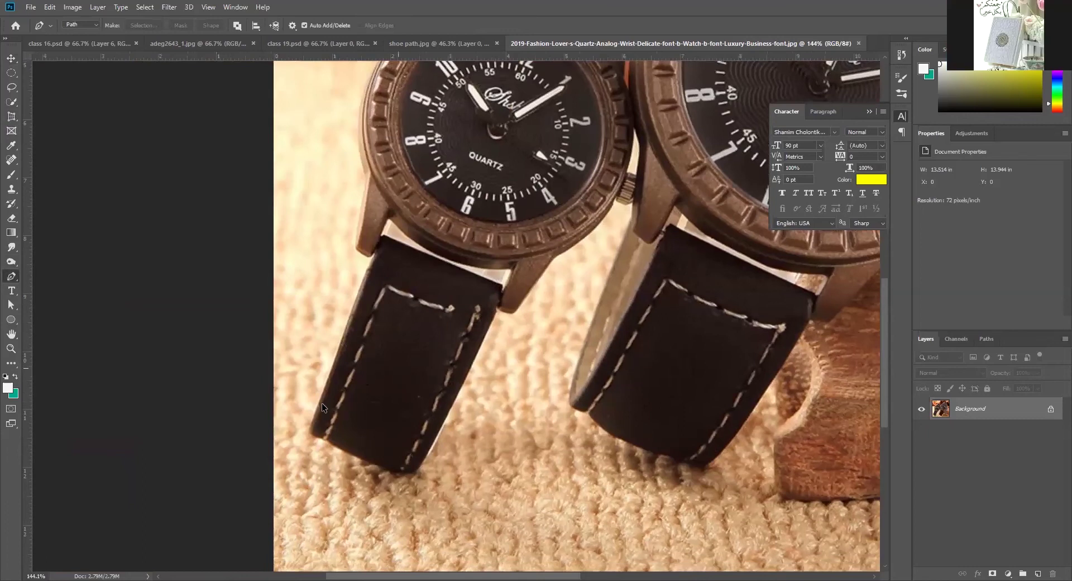
scroll(322, 403, "up", 3)
left_click(304, 439)
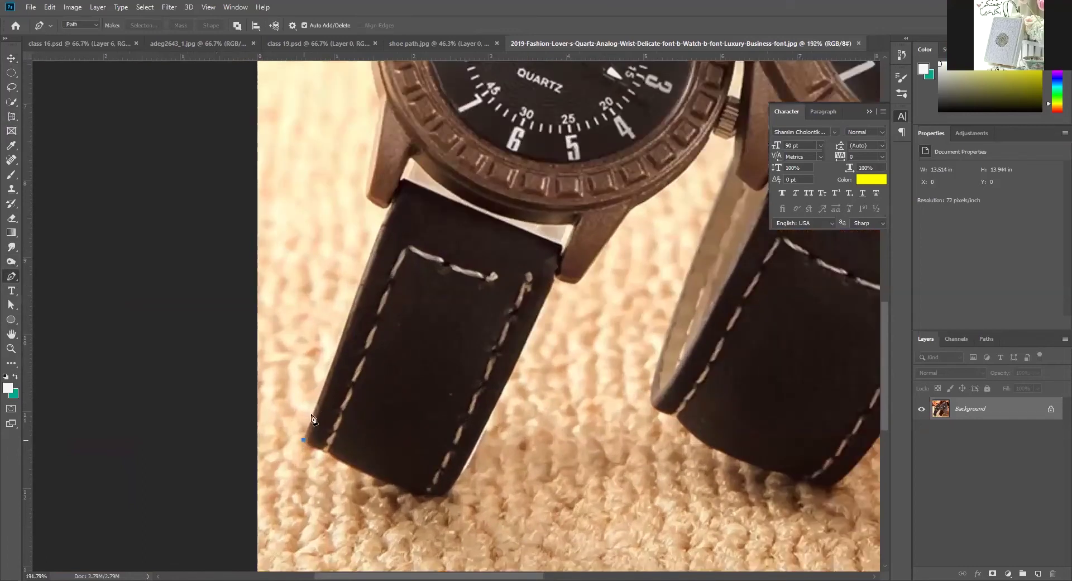
left_click(392, 205)
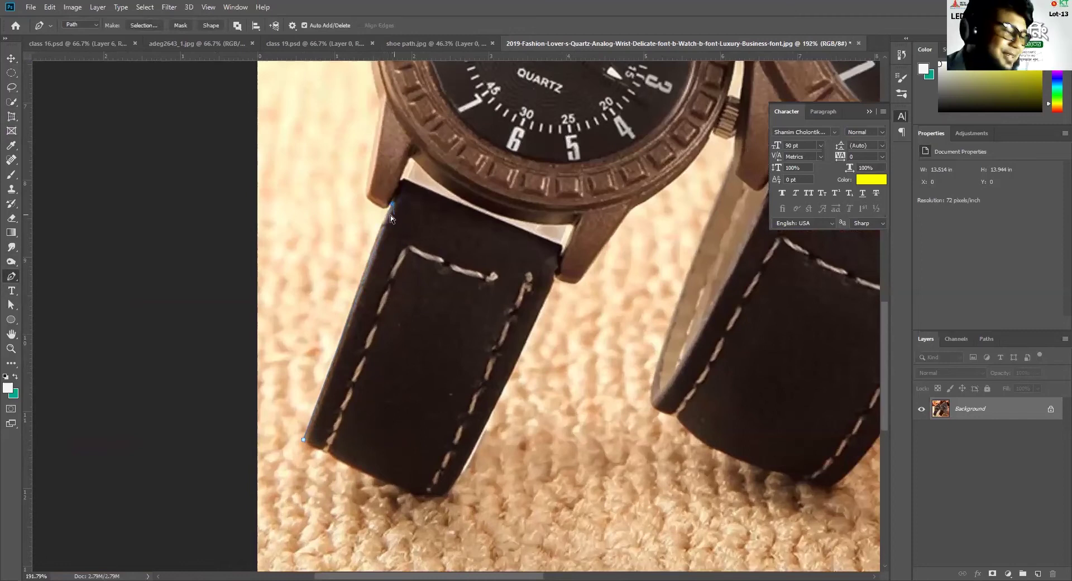
Try to continue the path around the lower end of the smaller watch's lug and up its outer edge.
scroll(352, 206, "up", 3)
scroll(399, 195, "up", 5)
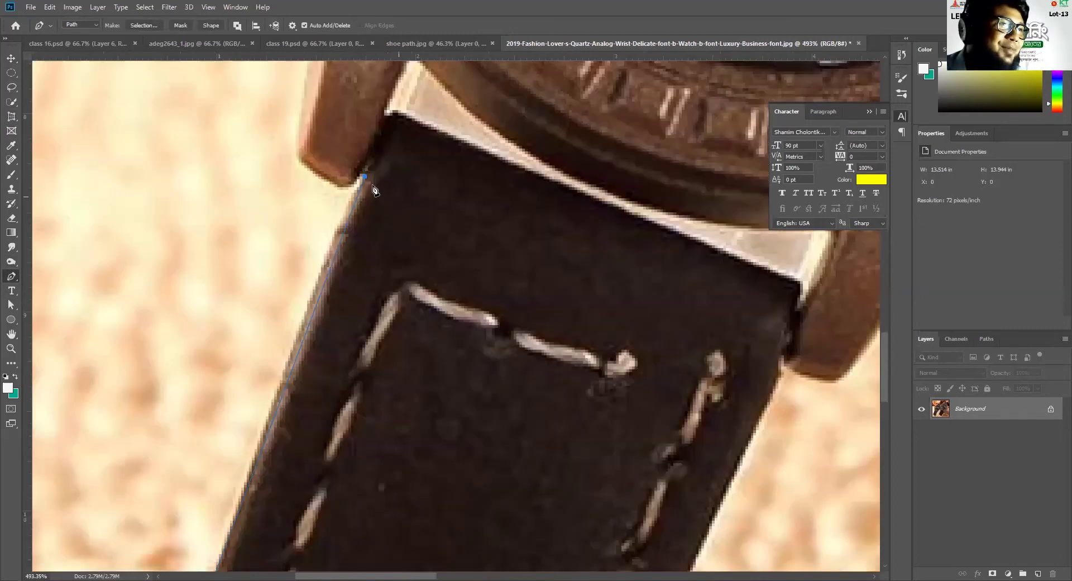
left_click_drag(361, 178, 317, 177)
left_click(299, 160)
left_click(302, 118)
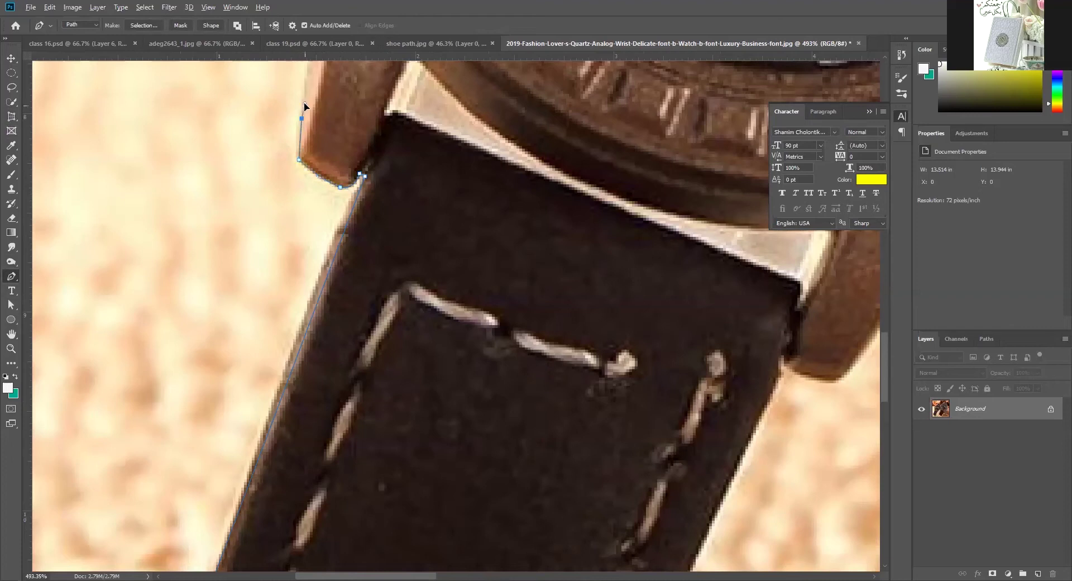
scroll(456, 134, "down", 2)
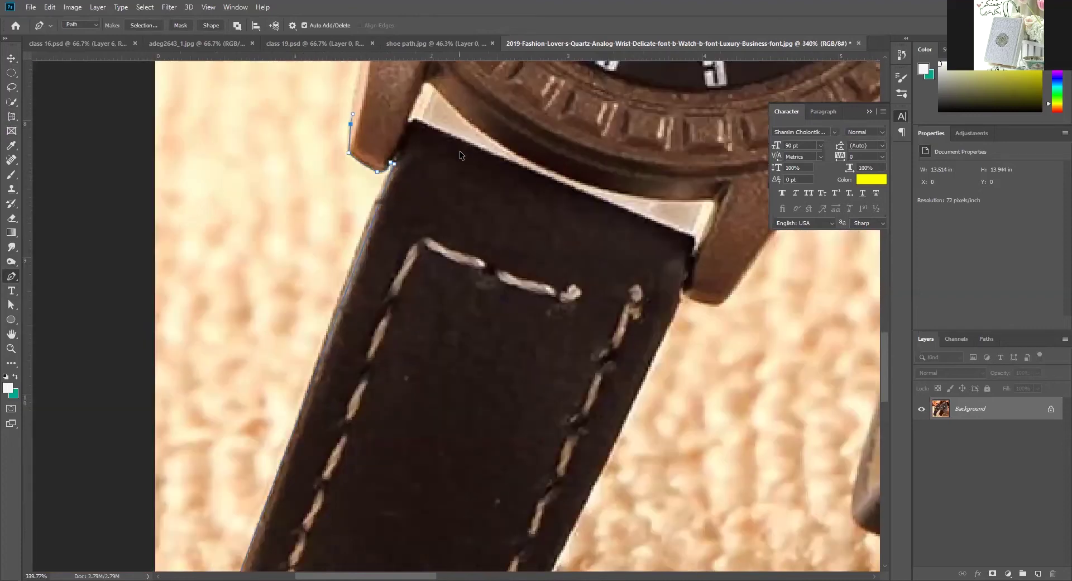
scroll(499, 166, "down", 5)
key("ctrl+0")
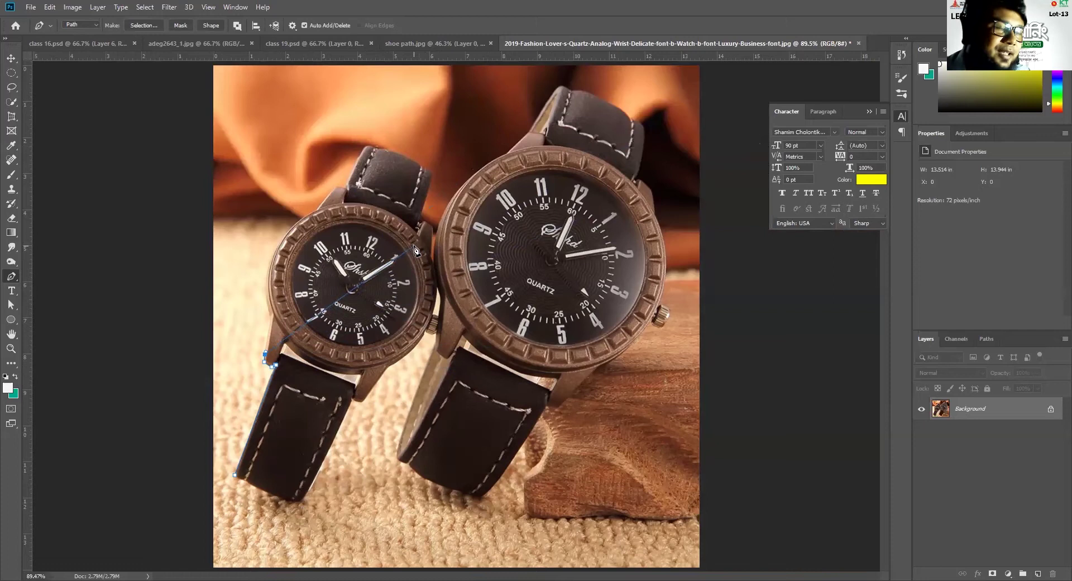
scroll(381, 280, "down", 3)
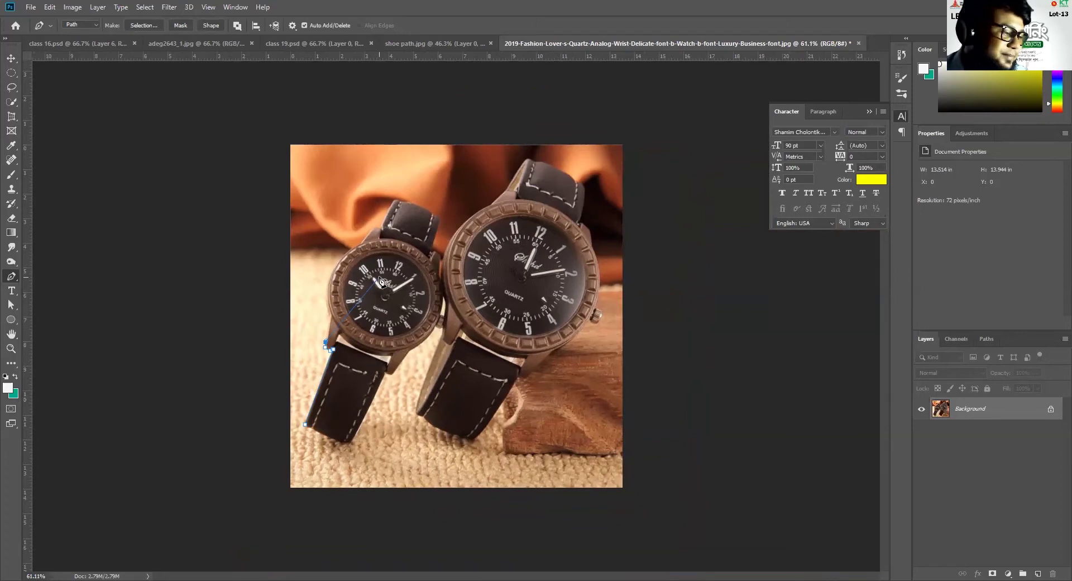
scroll(380, 280, "up", 3)
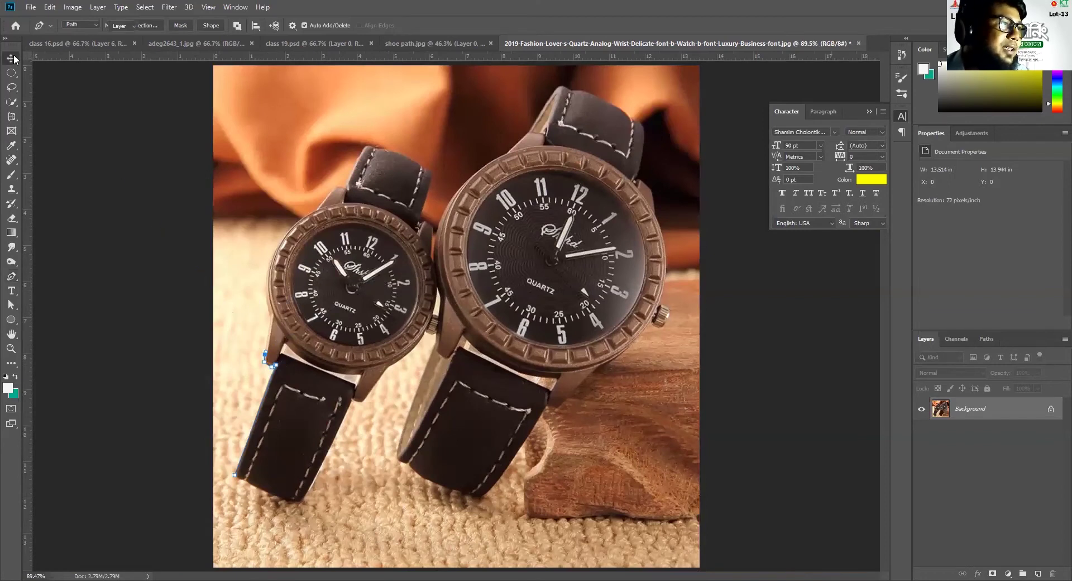
key("v")
key("ctrl+minus")
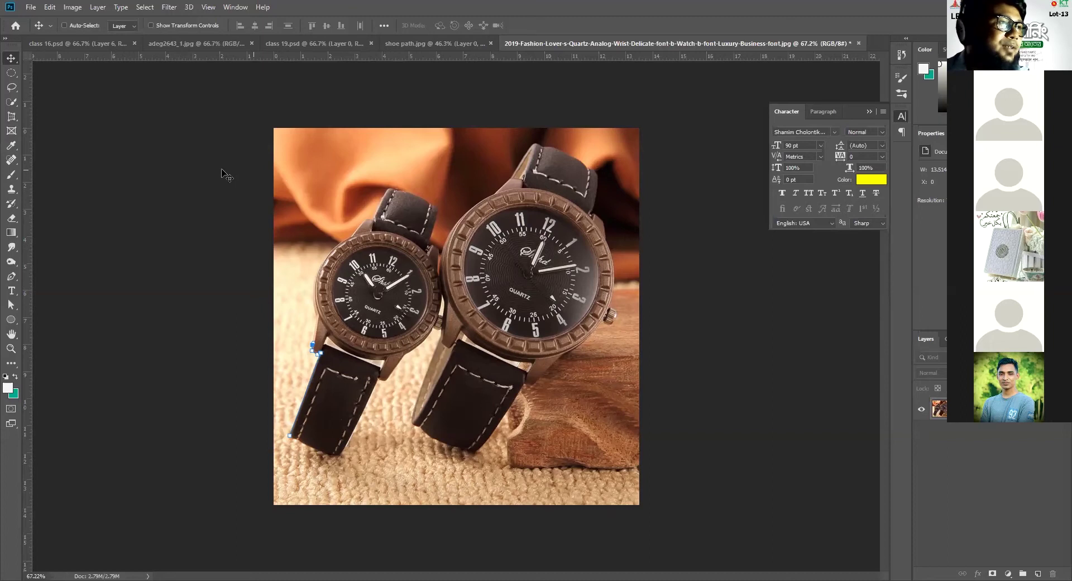
key("w")
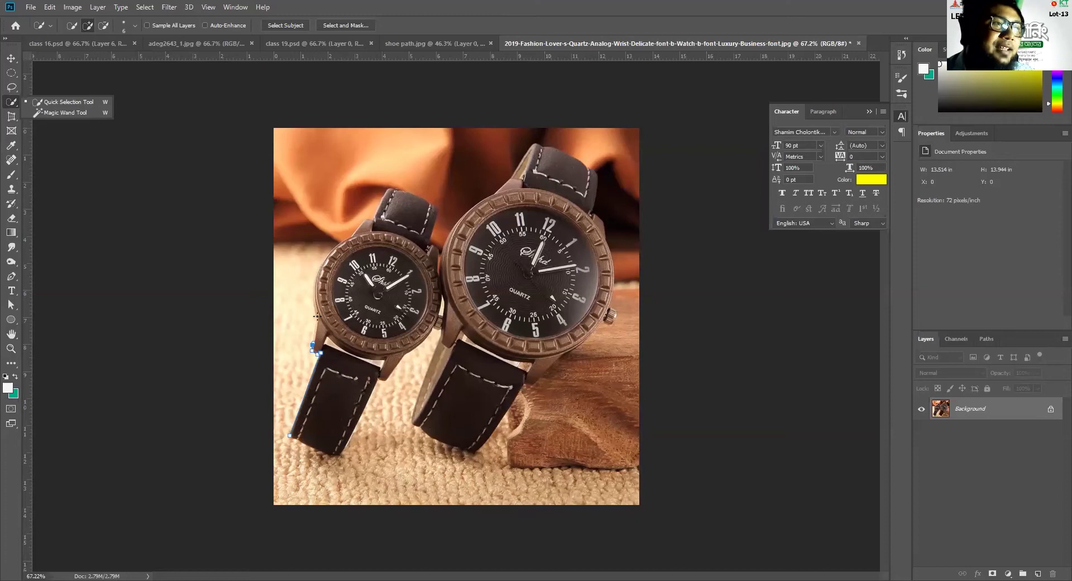
left_click(327, 347)
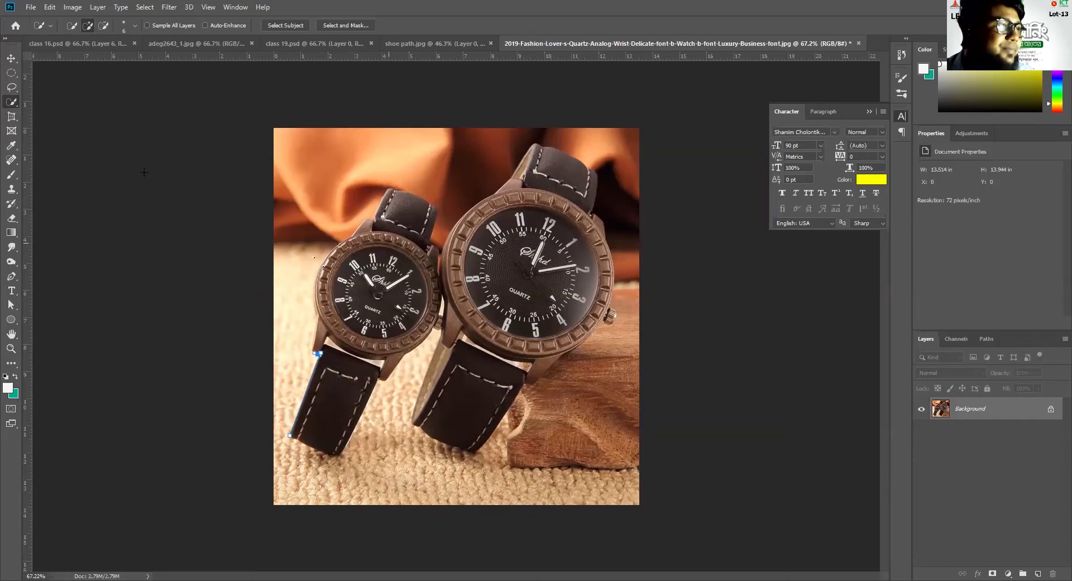
left_click(10, 58)
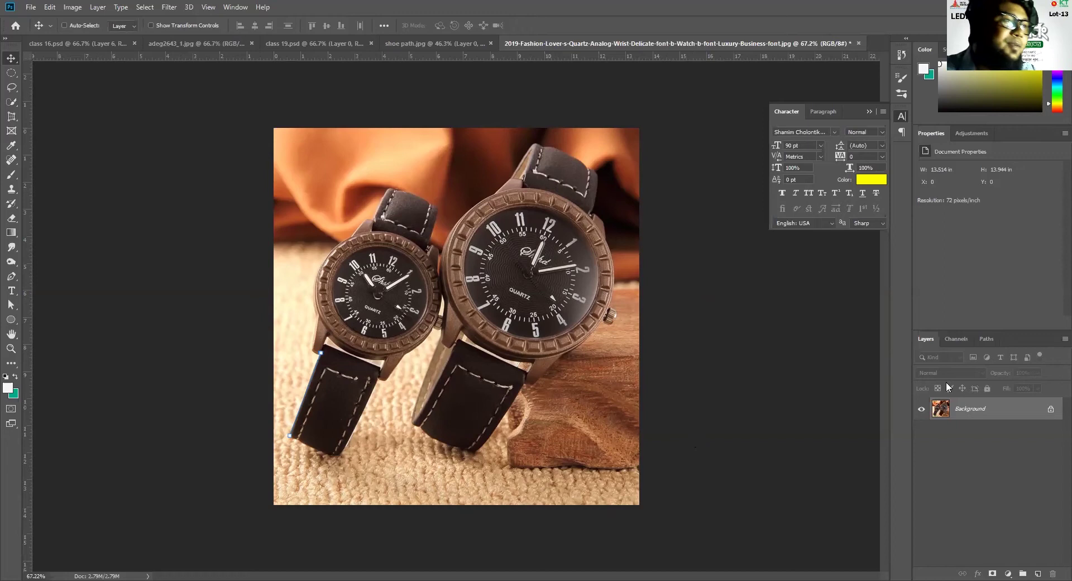
left_click(450, 45)
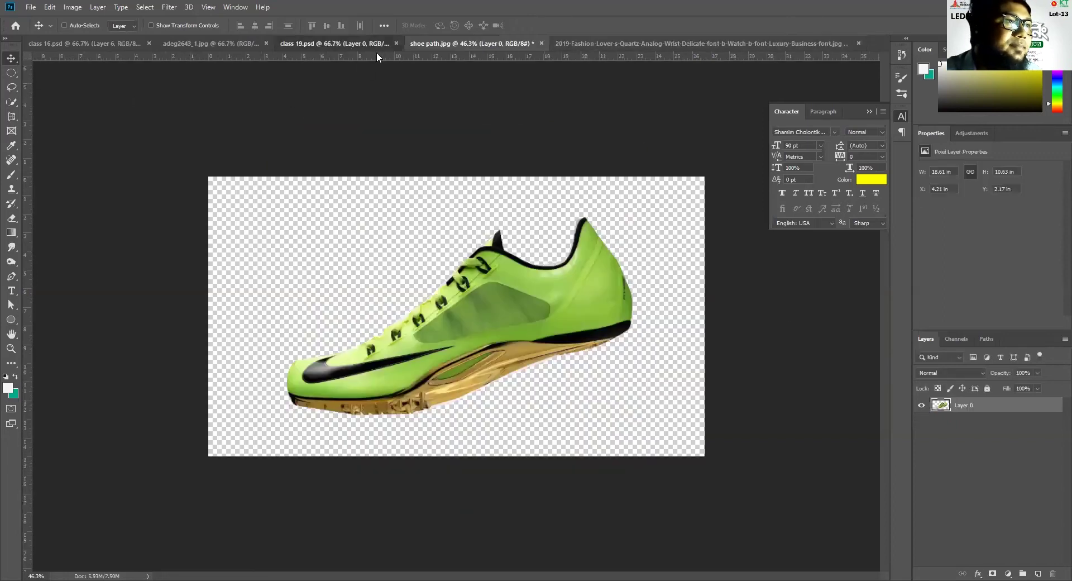
left_click(376, 45)
key("ctrl+Tab")
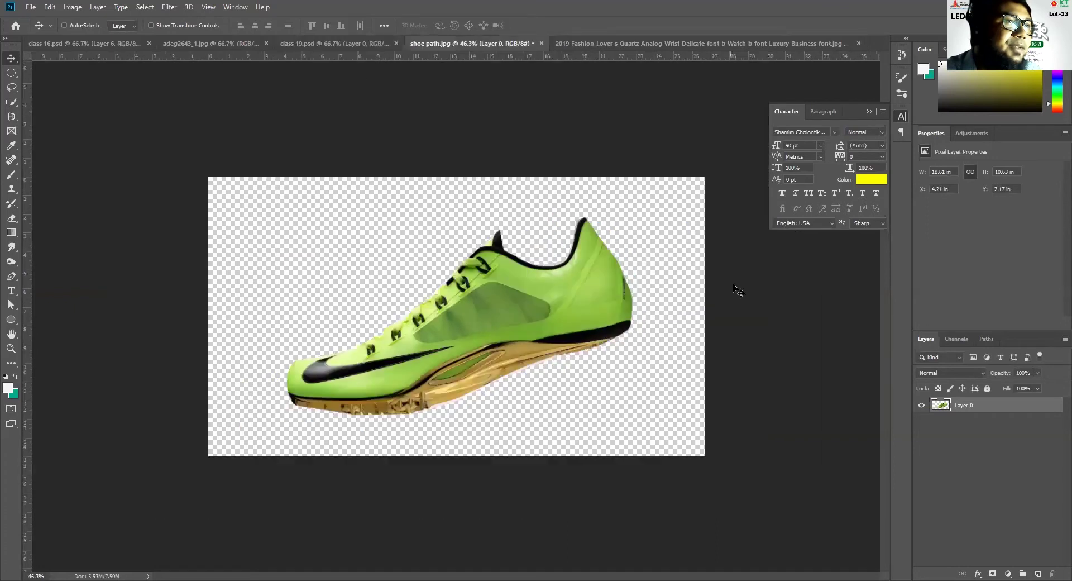
left_click(624, 43)
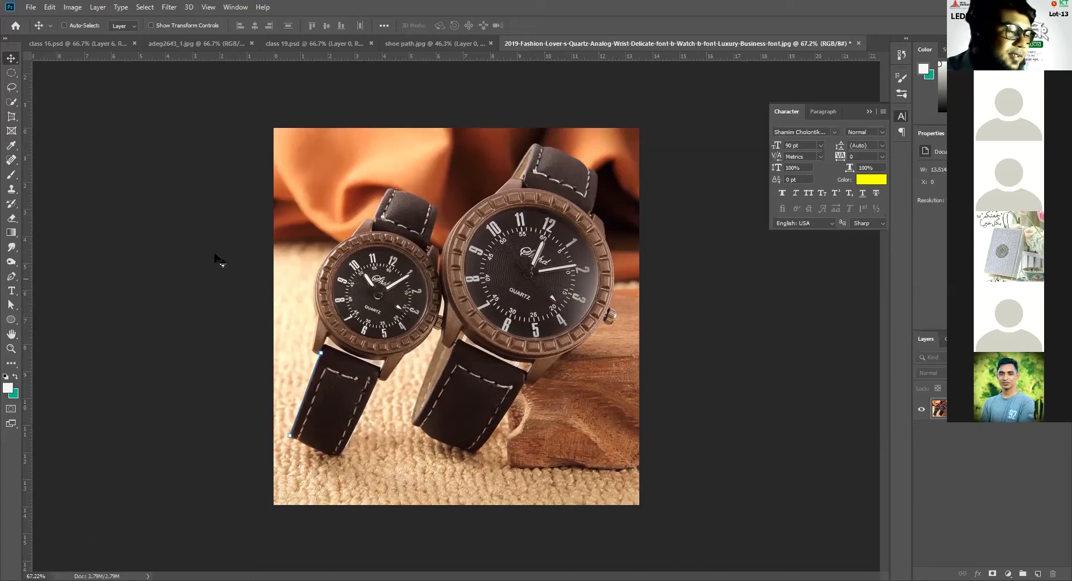
Try twice to move the watch photo with the Move tool, declining to convert the Background to a normal layer.
left_click_drag(290, 435, 284, 408)
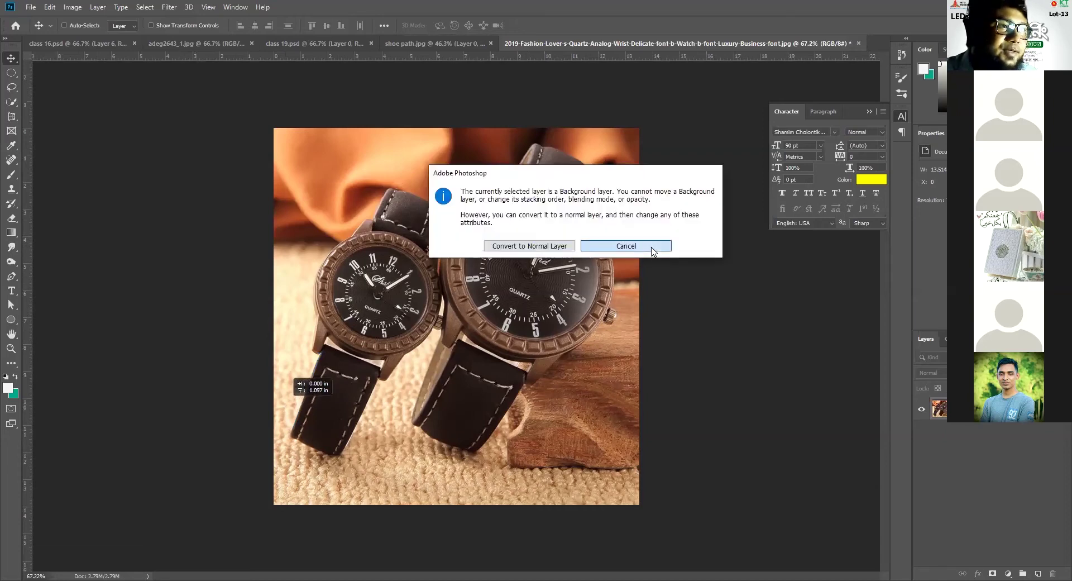
left_click(651, 247)
left_click_drag(325, 367, 330, 341)
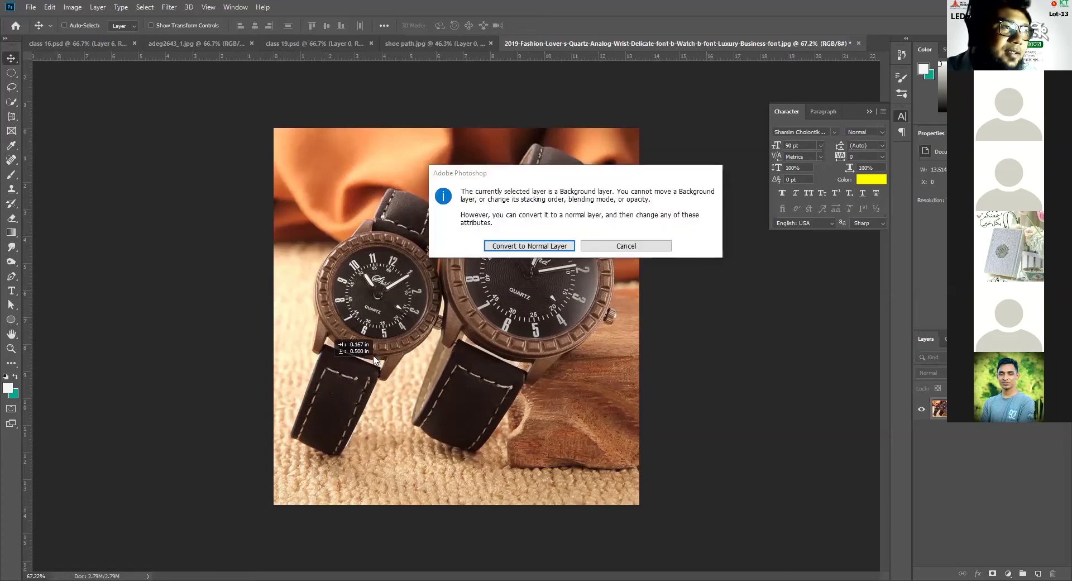
left_click(661, 248)
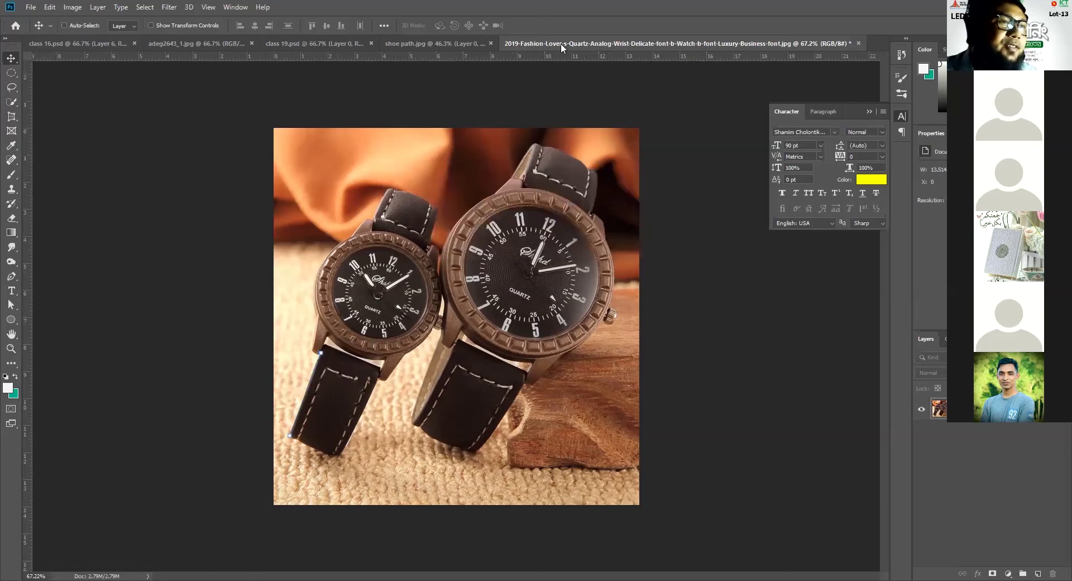
In adeg2643_1.jpg, add the 90 pt yellow text "বাংলাদেশ" above the shoe and move it slightly toward the centre.
left_click(440, 44)
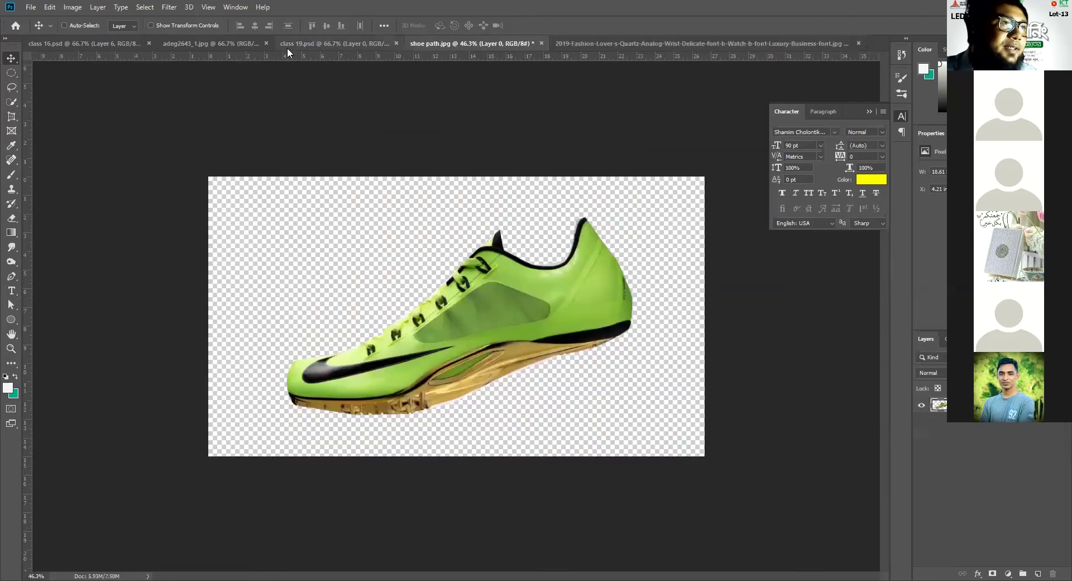
left_click(190, 44)
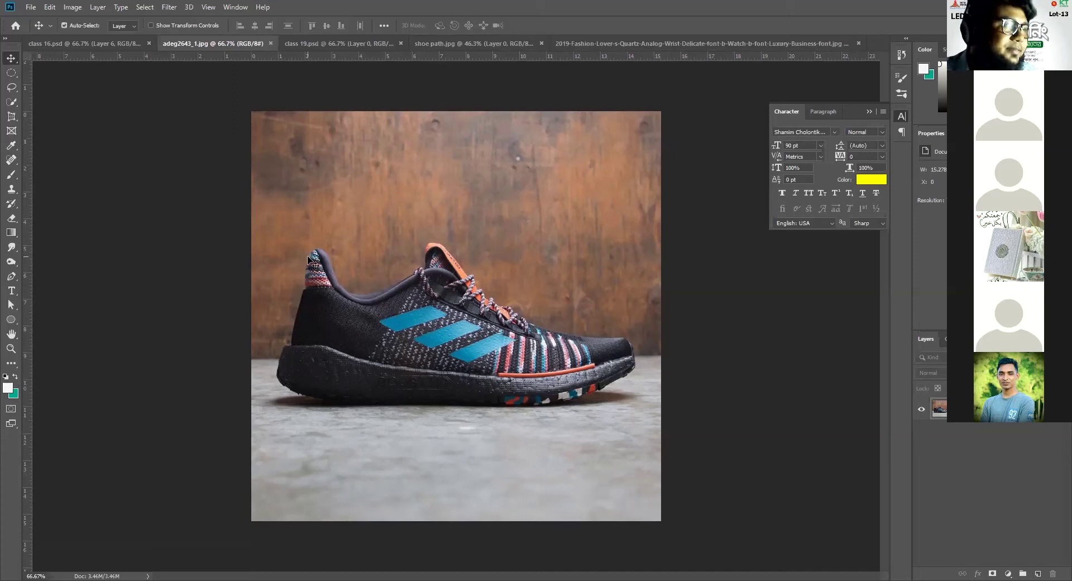
key("ctrl")
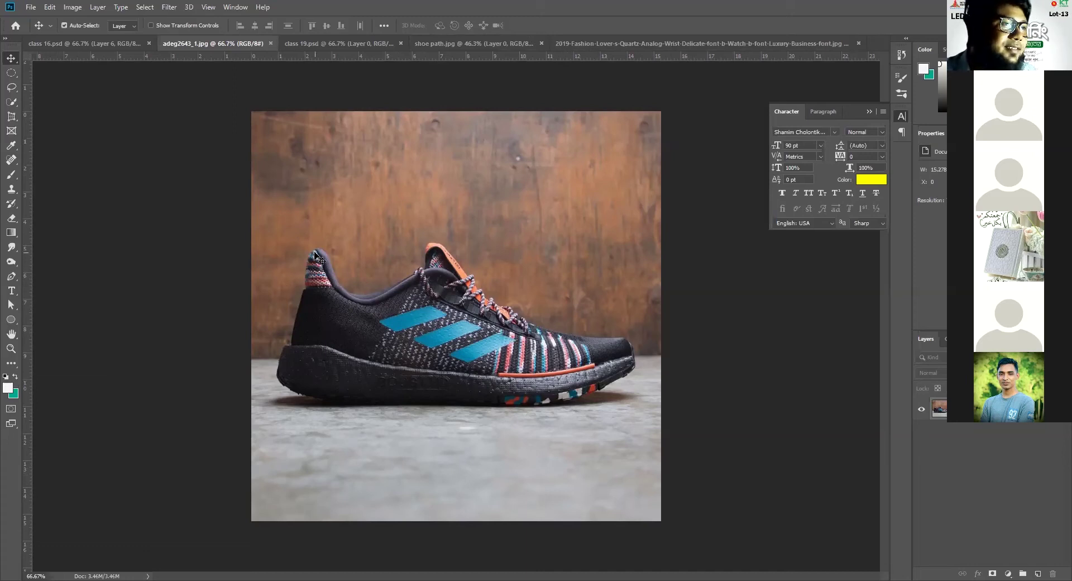
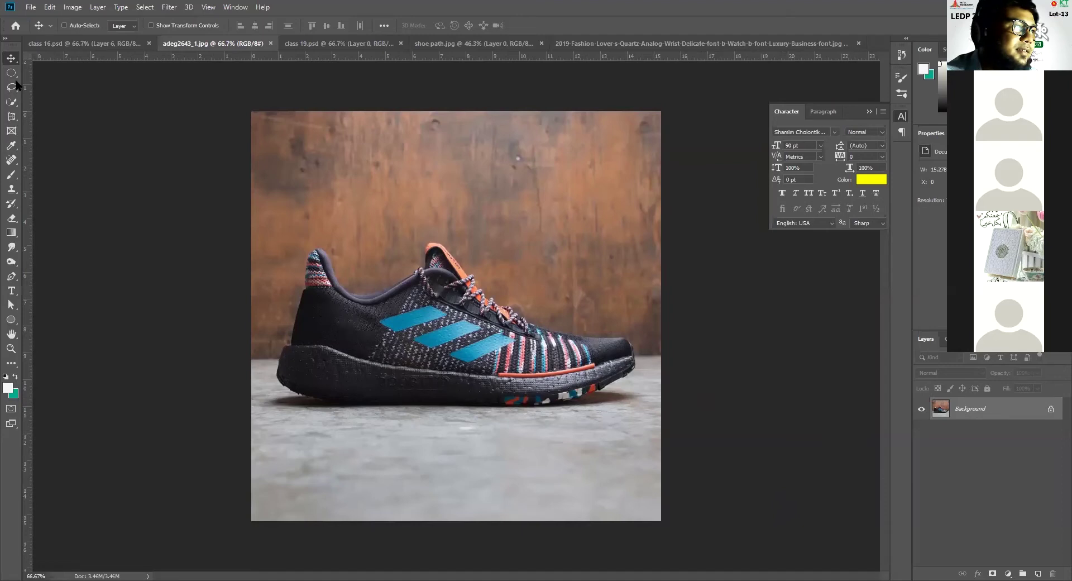
left_click(11, 291)
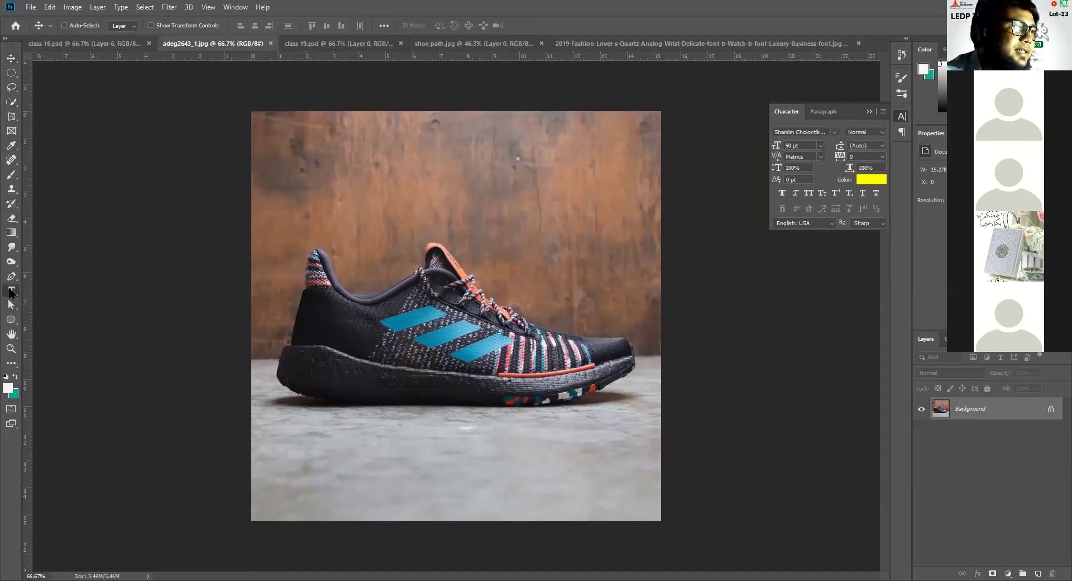
left_click(331, 212)
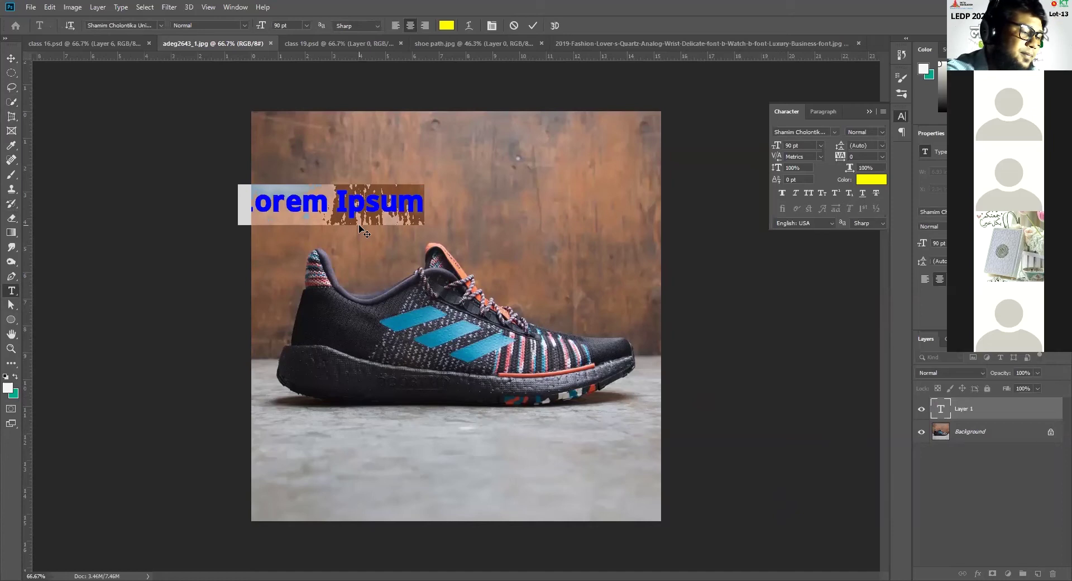
type("বাংলাদেশ")
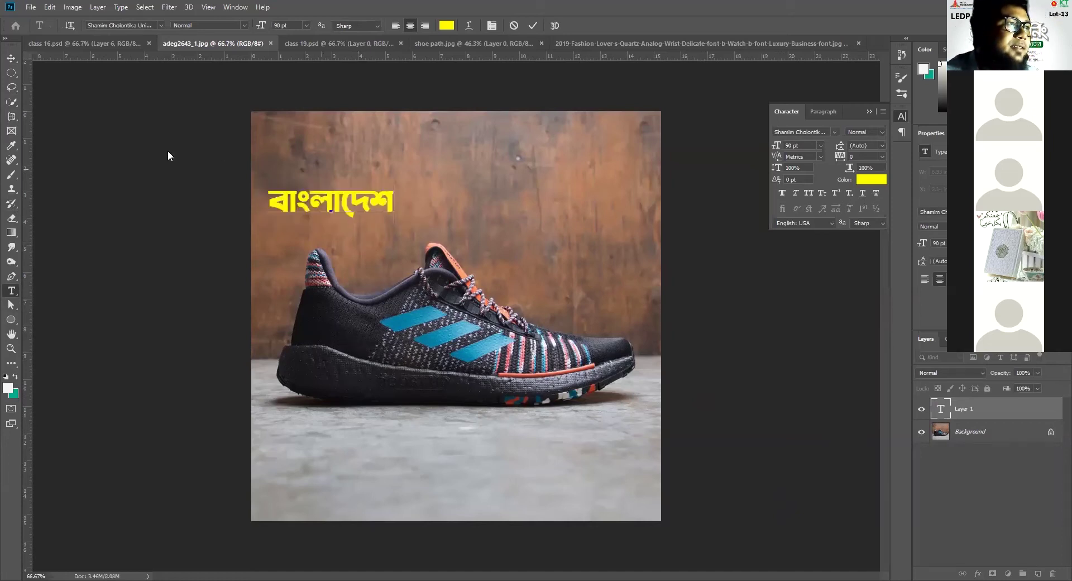
left_click(16, 60)
left_click_drag(489, 205, 569, 219)
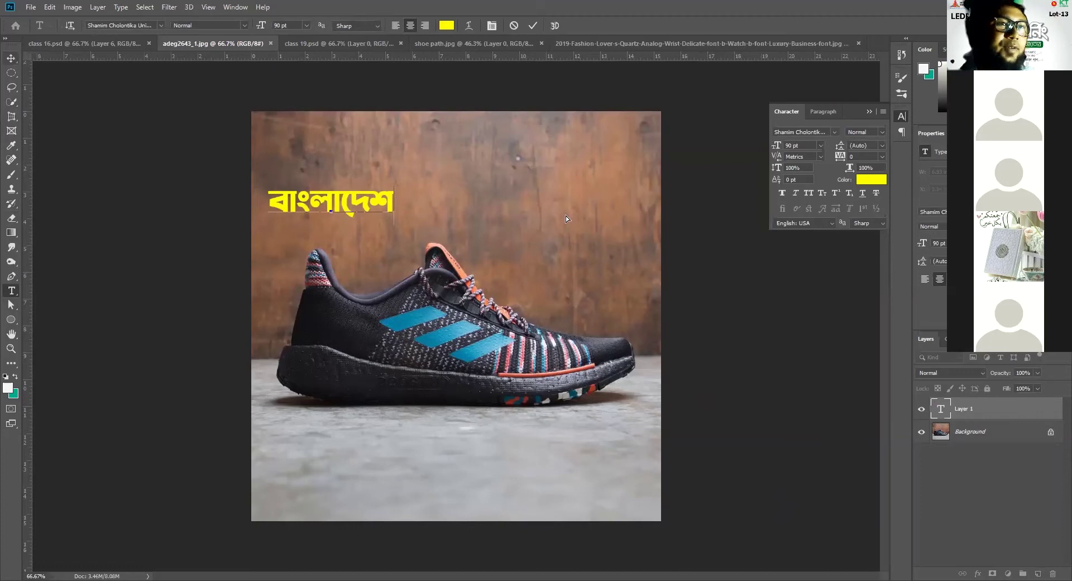
Try the SutonnyOMJ and SutonnyMJ fonts on the Bangla text layer.
left_click(835, 132)
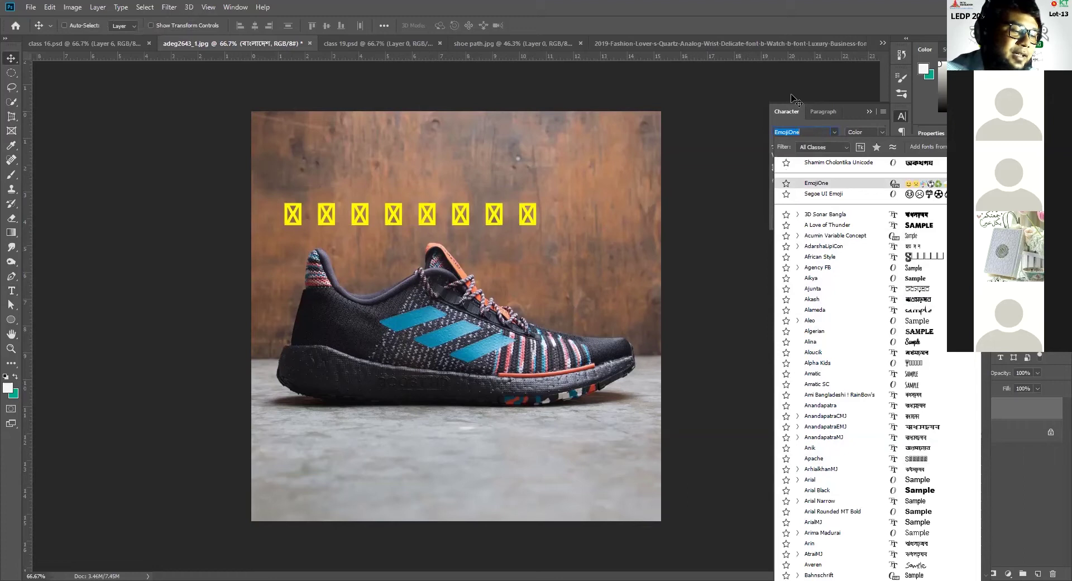
type("বি")
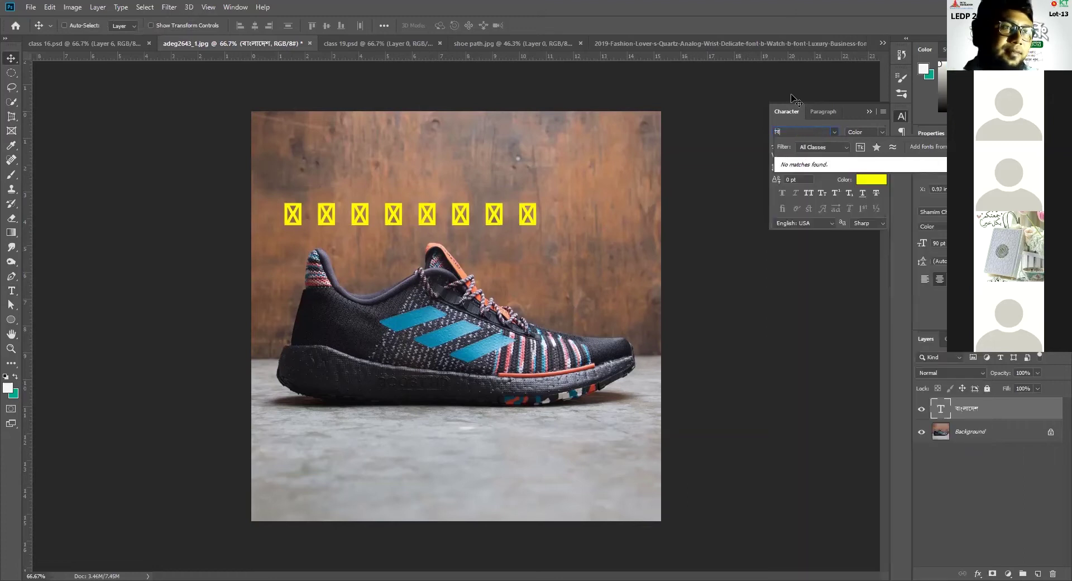
key("BackSpace")
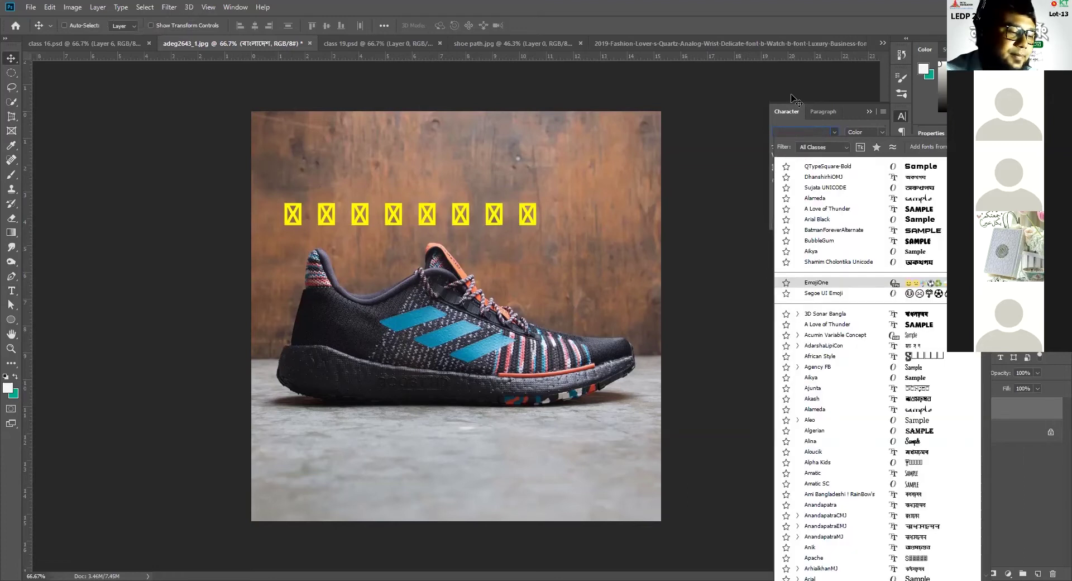
type("bi")
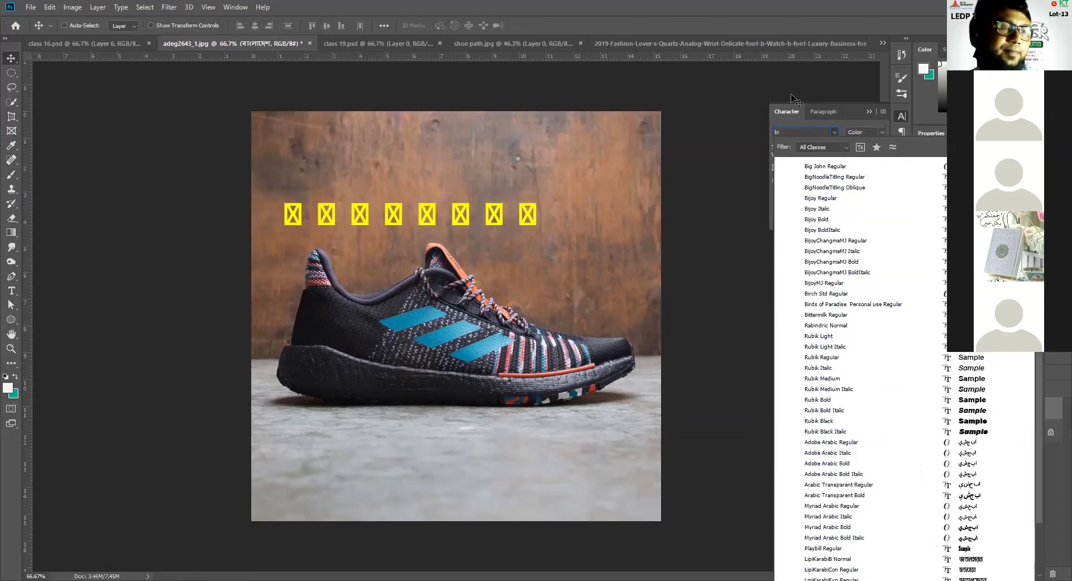
key("BackSpace")
key("BackSpace")
type("su")
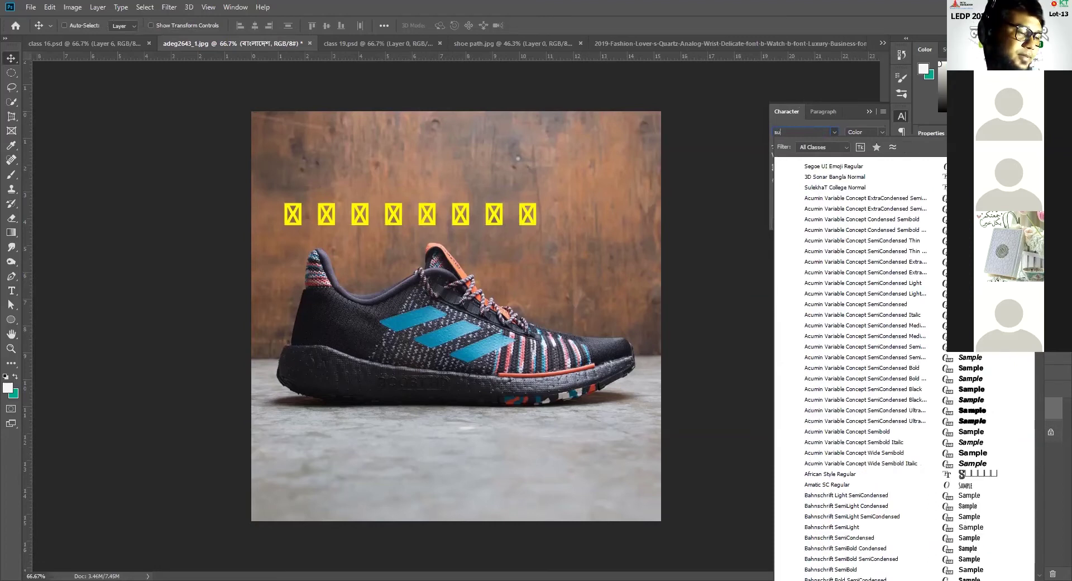
type("tonnyOMJ")
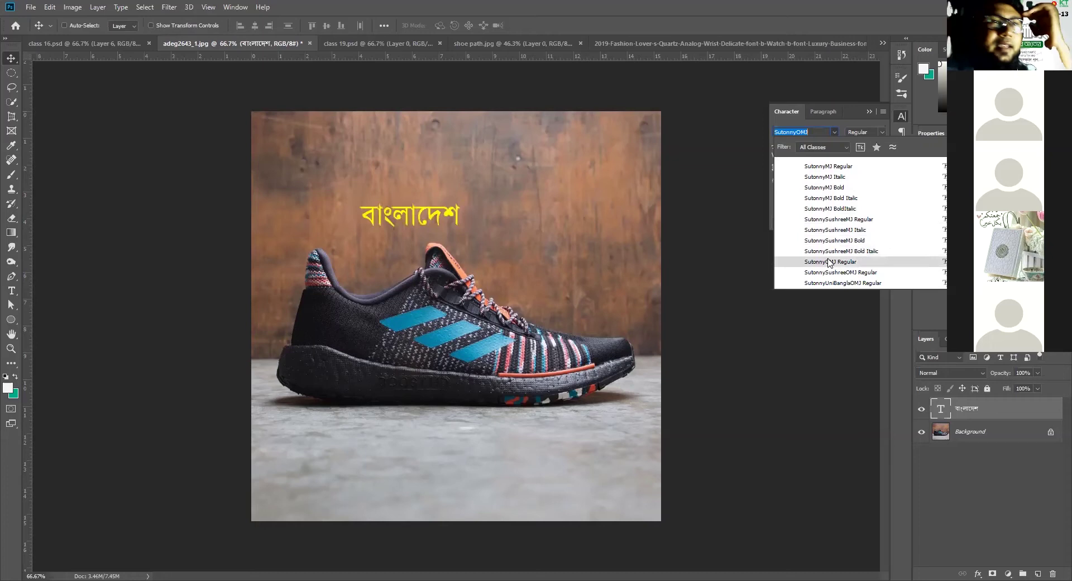
key("Down")
key("Down")
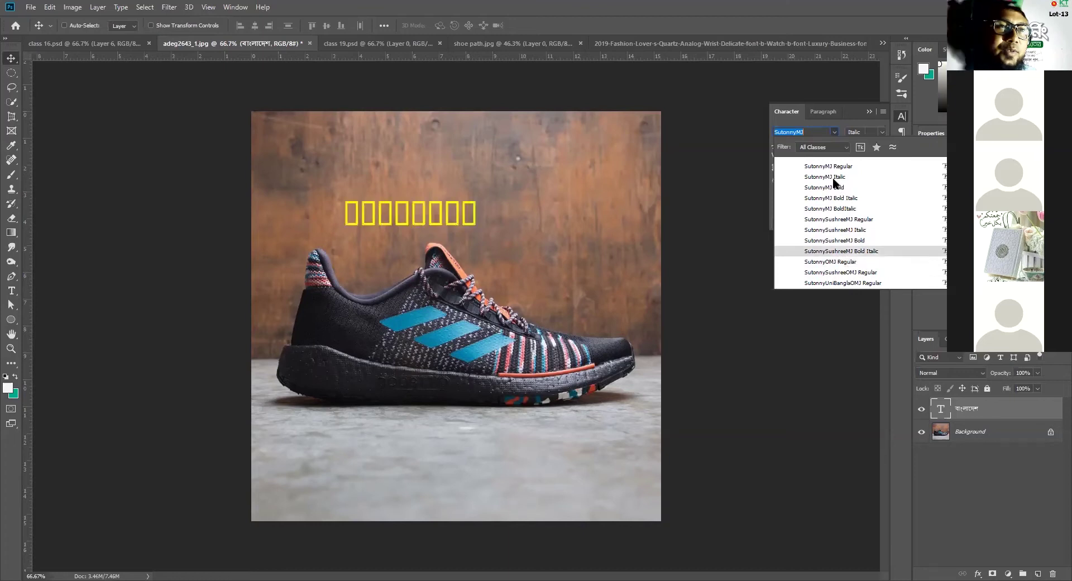
key("Up")
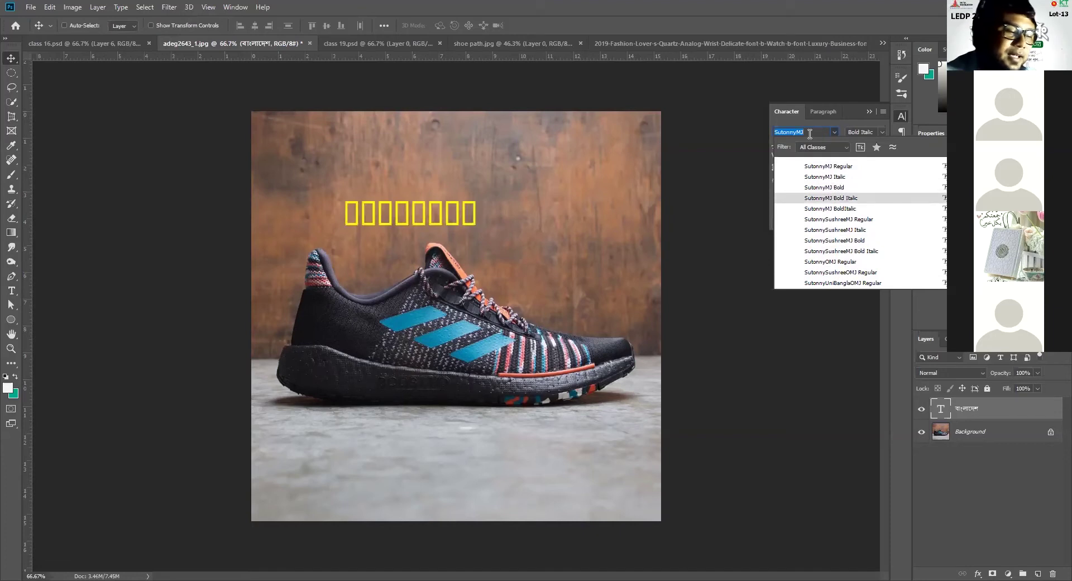
Set the Bangla text's font to Kalpurush Regular.
type("kal")
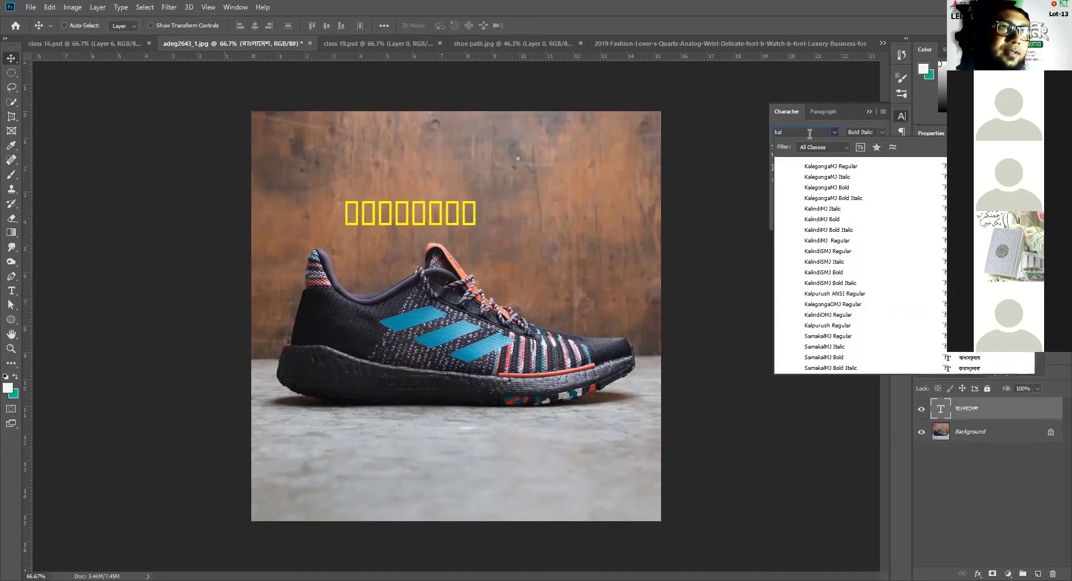
type("purush")
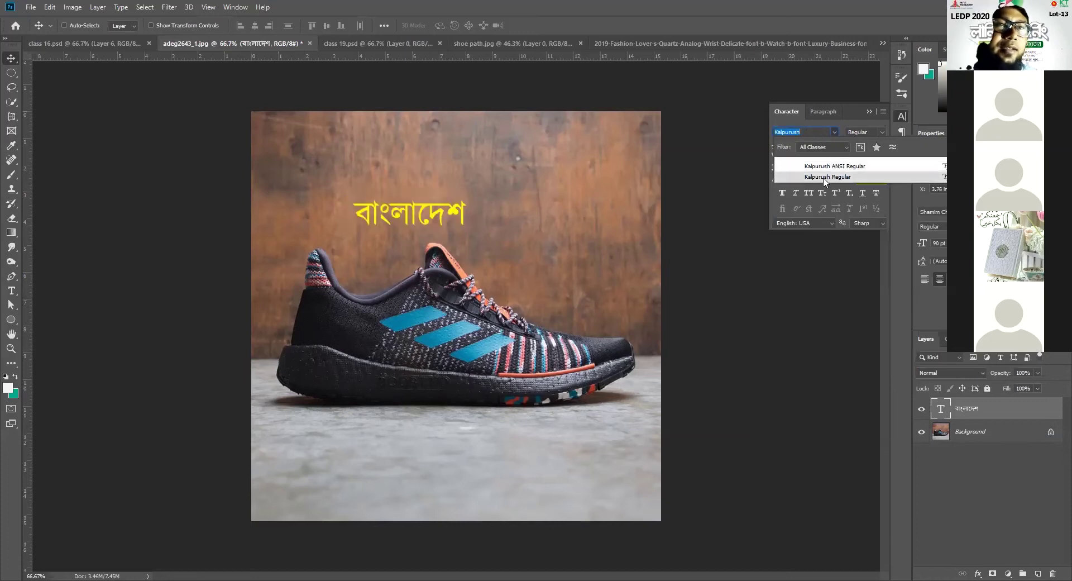
left_click(823, 176)
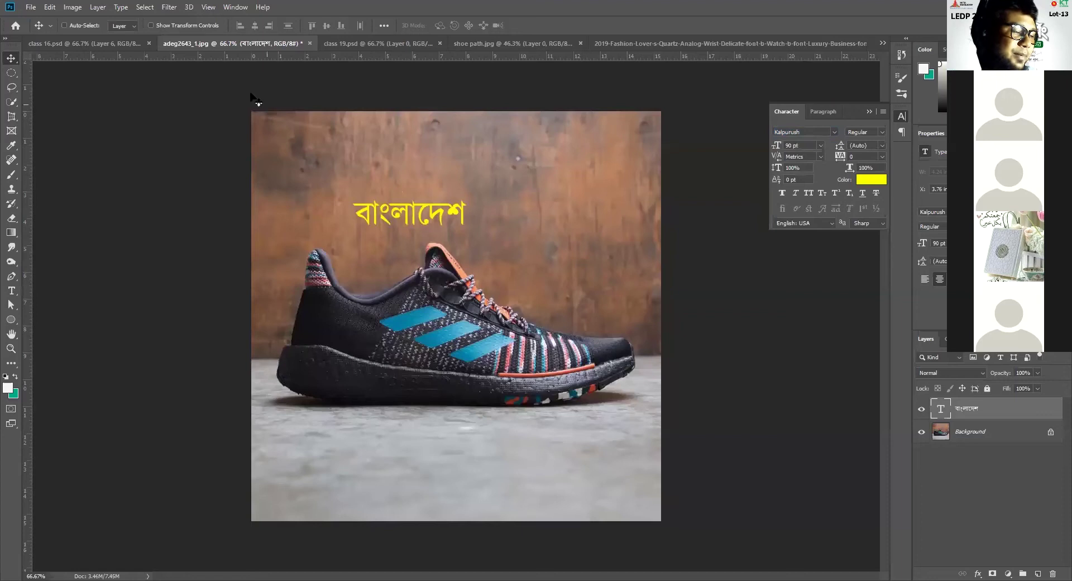
Examine the text engine options in the Type preferences and close them without changes.
left_click(48, 8)
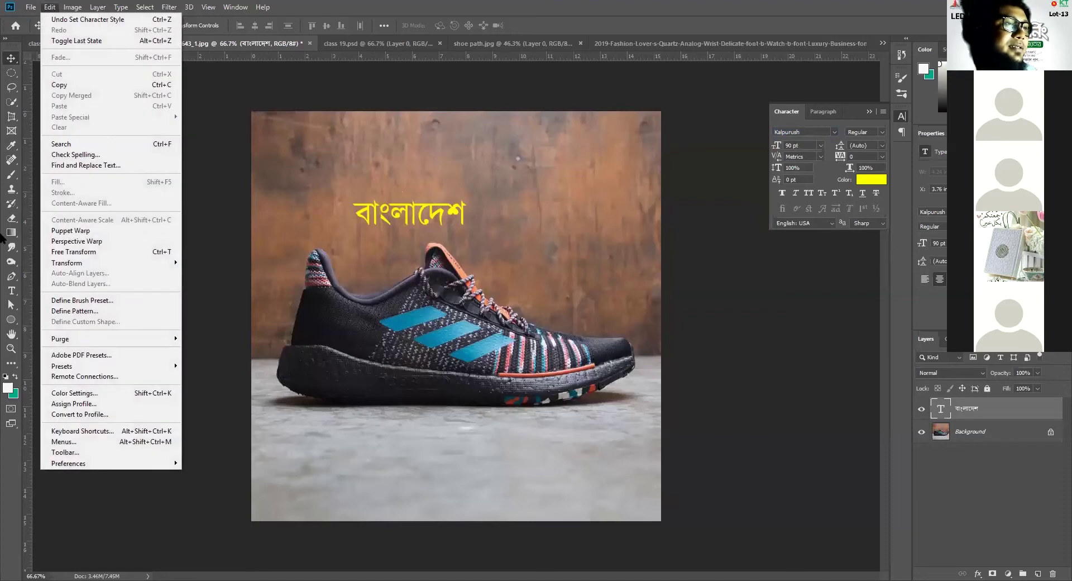
left_click(19, 6)
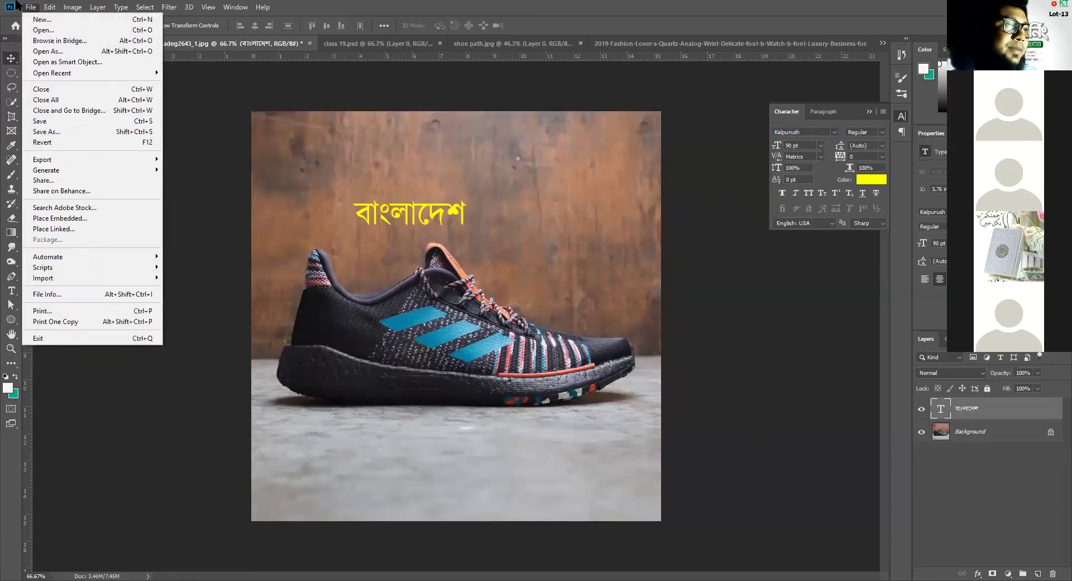
mouse_move(50, 7)
mouse_move(129, 463)
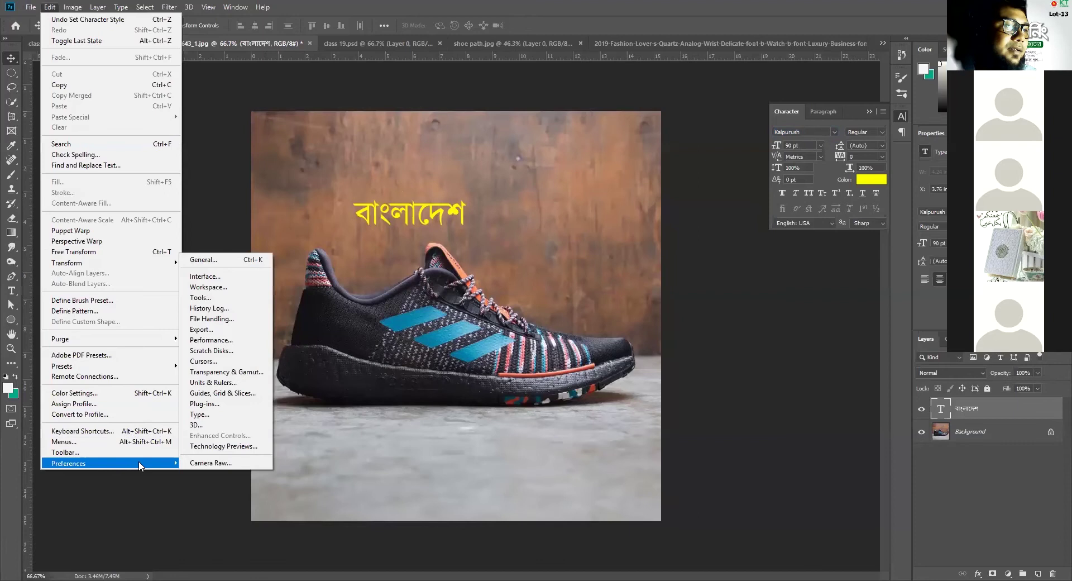
left_click(216, 417)
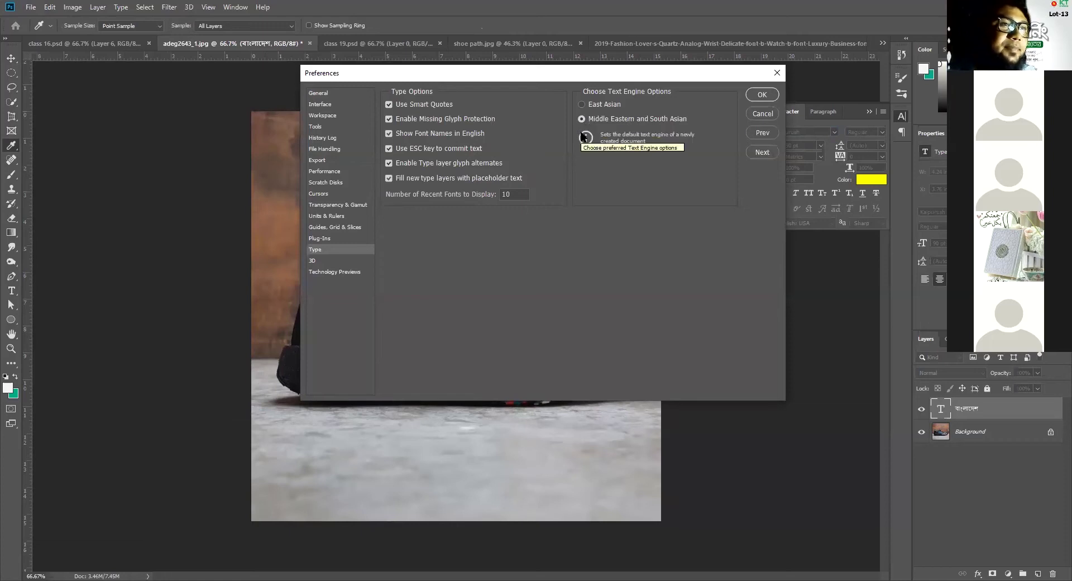
left_click(778, 76)
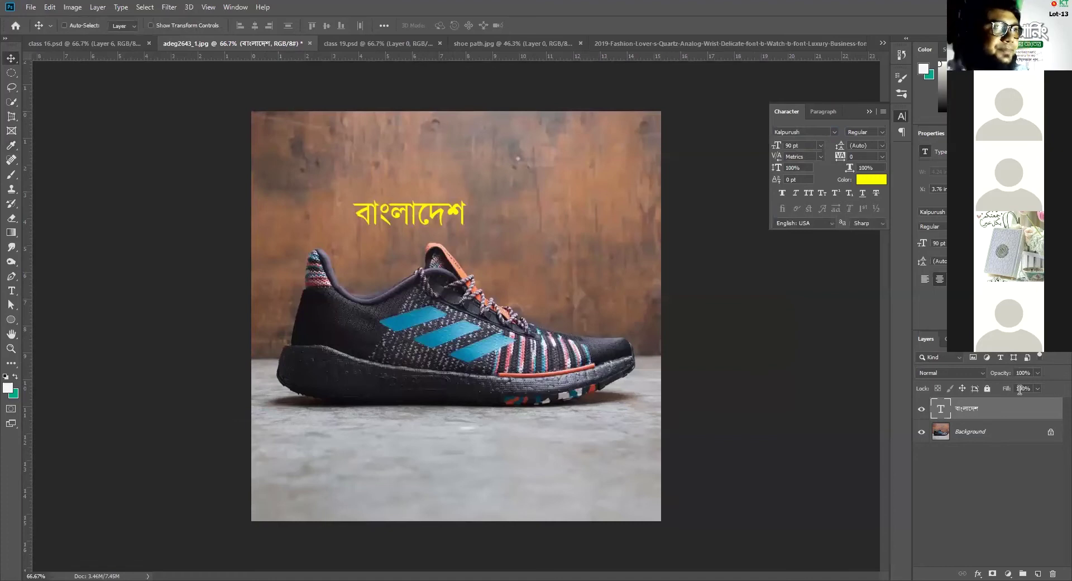
key("ctrl")
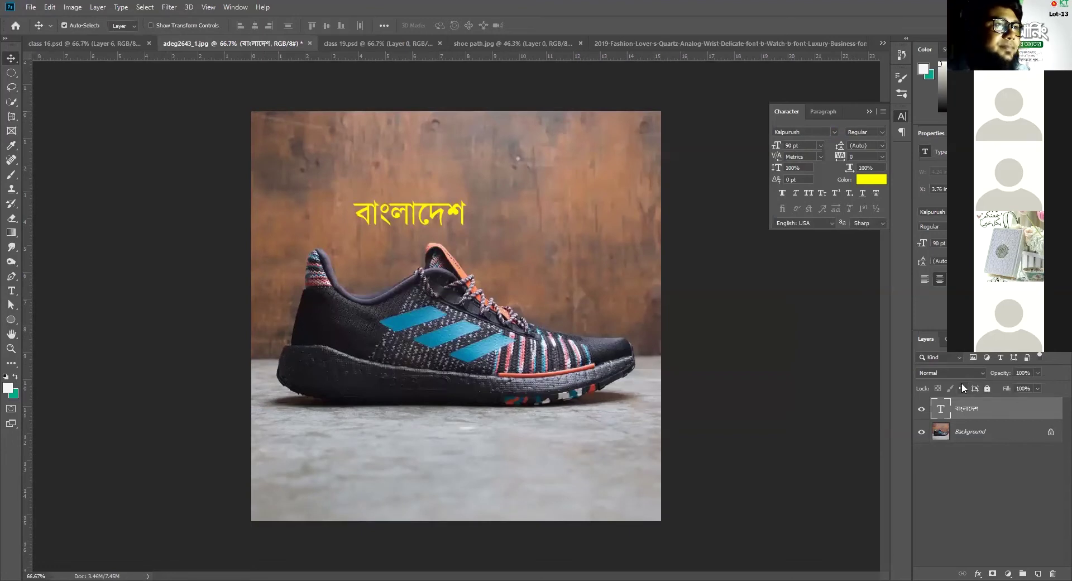
key("ctrl+s")
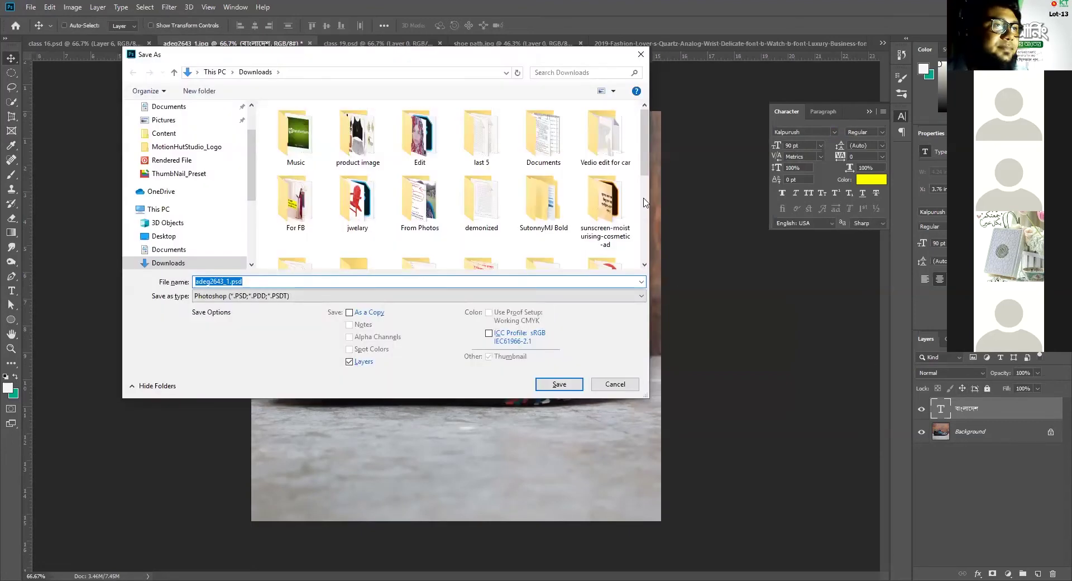
left_click(640, 55)
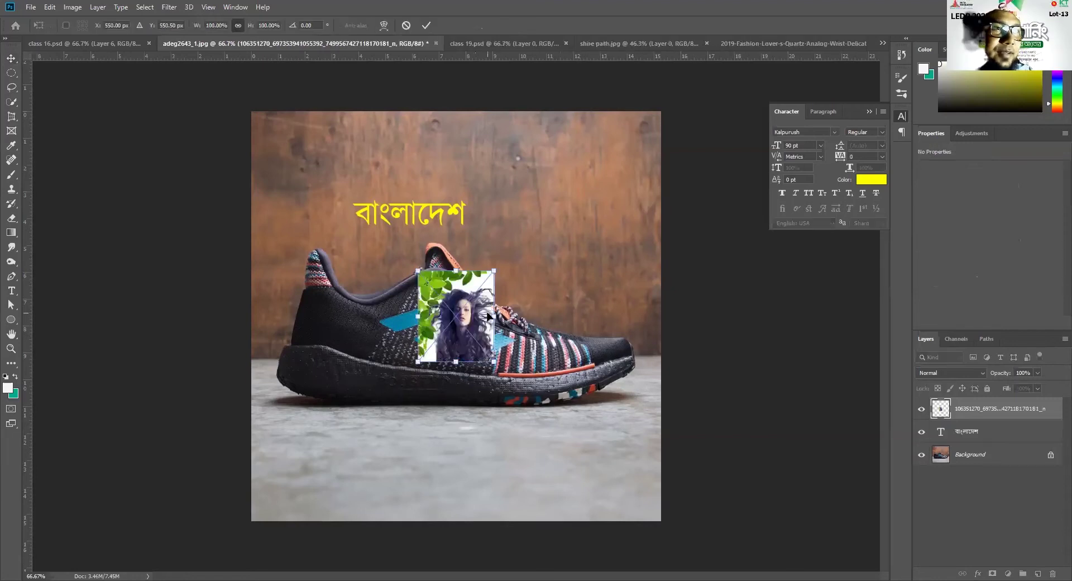
Enlarge the placed portrait photo to about 11.6 × 13.8 in over the shoe and commit the transform.
left_click_drag(455, 361, 460, 514)
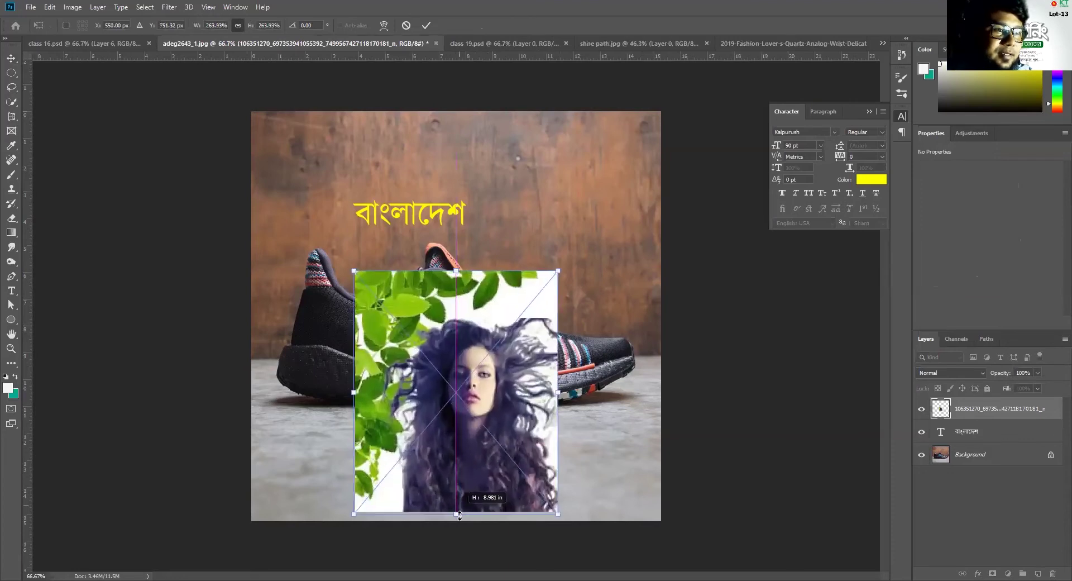
left_click_drag(456, 270, 455, 143)
key("Return")
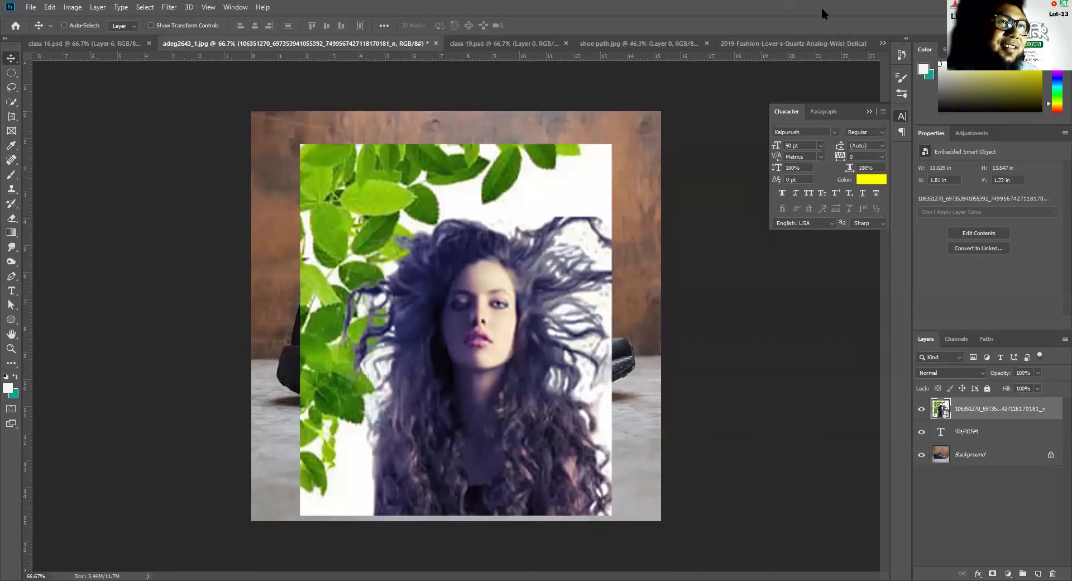
Switch to the chair document and enter the Bangla text "বাংলাদে" beside the chair's backrest.
key("ctrl+Tab")
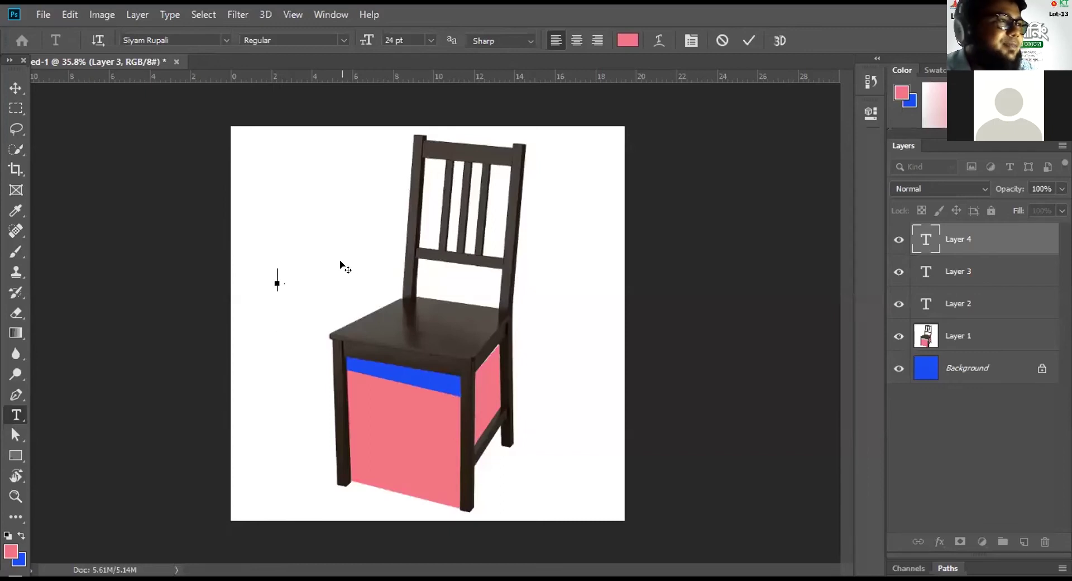
type("বাংলা")
type("দে")
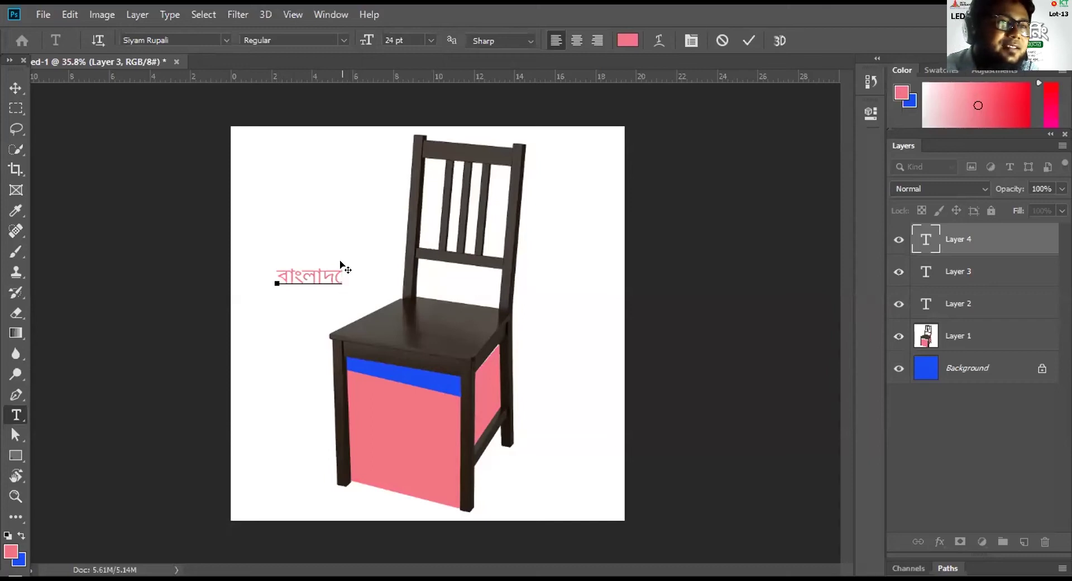
Browse the fonts for the Bangla text, keep Siyam Rupali, and commit the text layer.
left_click(221, 37)
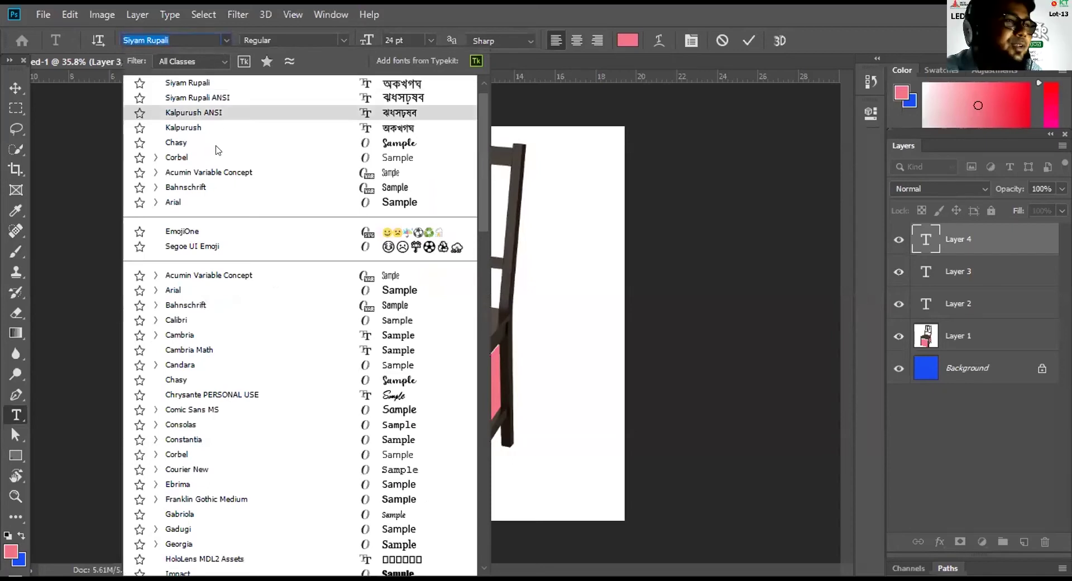
left_click(219, 58)
key("Escape")
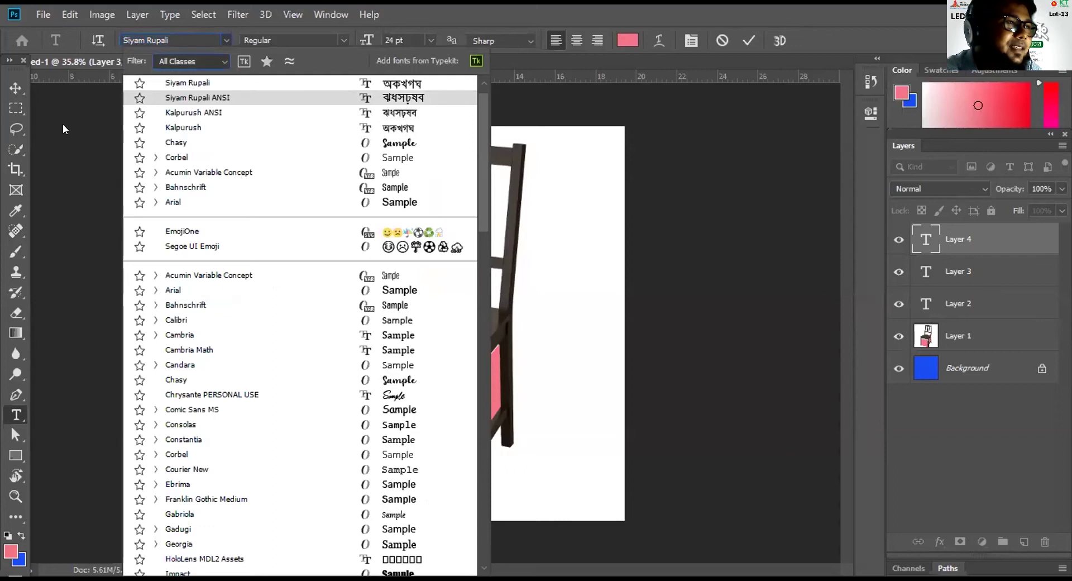
key("Return")
left_click(67, 12)
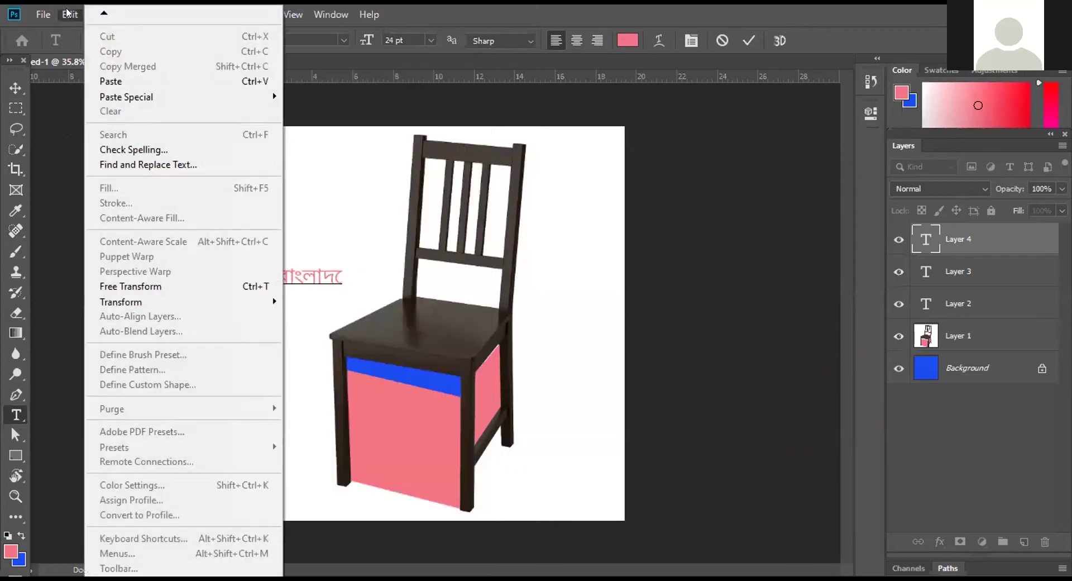
left_click(67, 13)
left_click(15, 88)
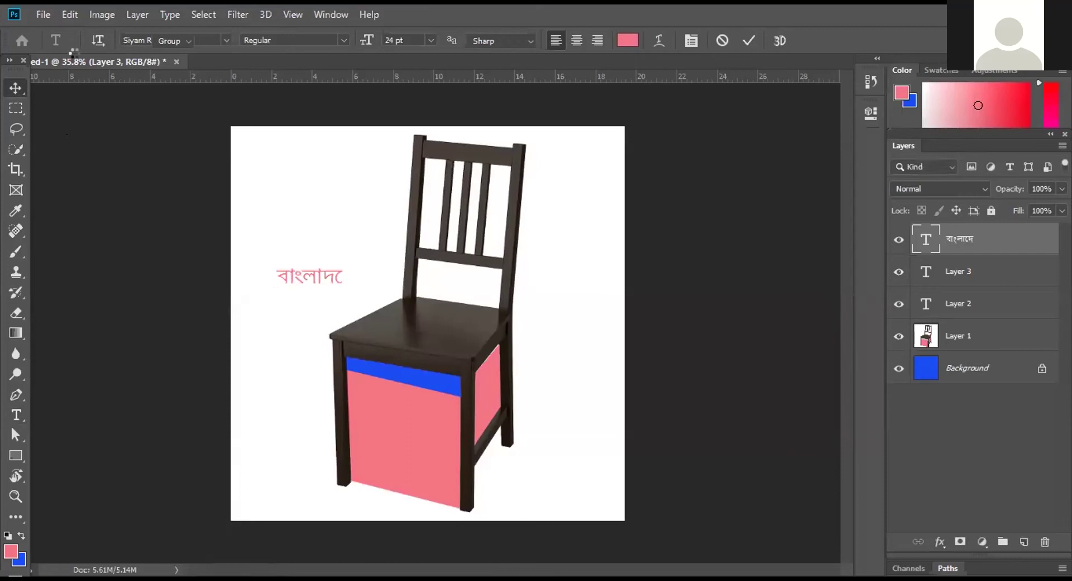
Show the Character settings and detach them from the Paragraph settings as a separate floating group over the canvas.
key("alt+w")
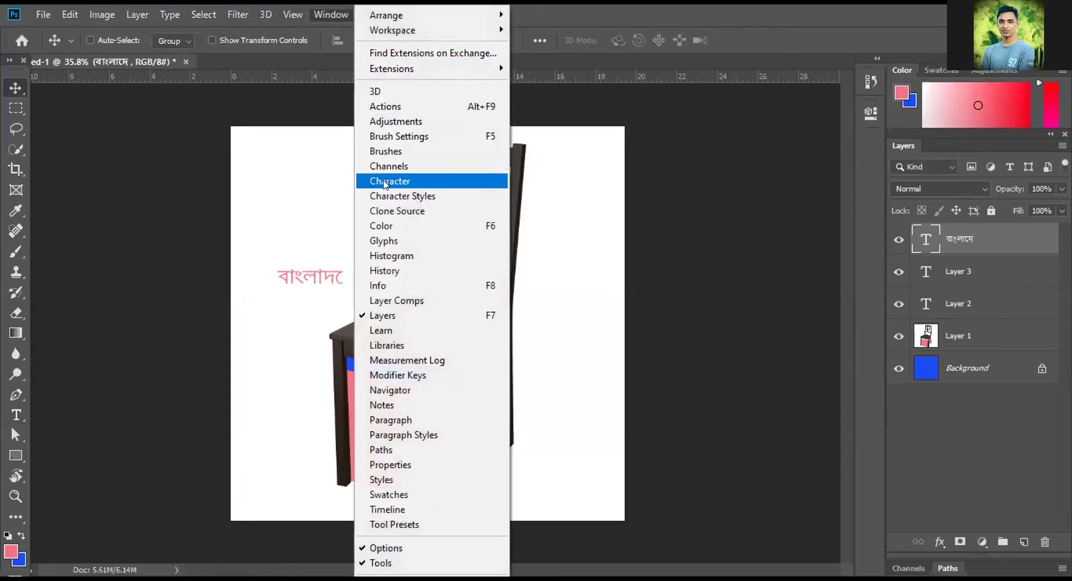
left_click(384, 182)
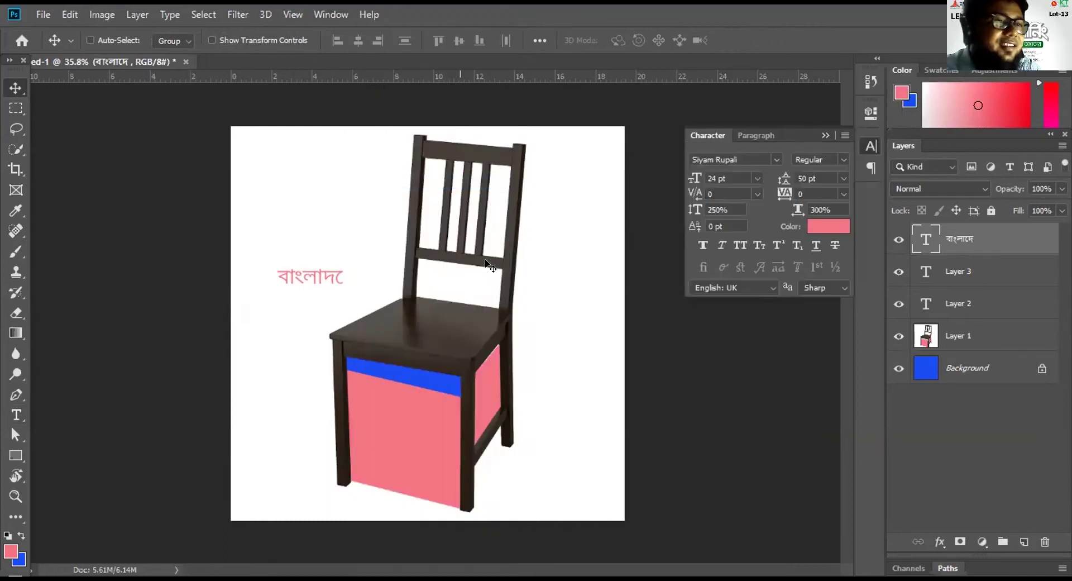
key("t")
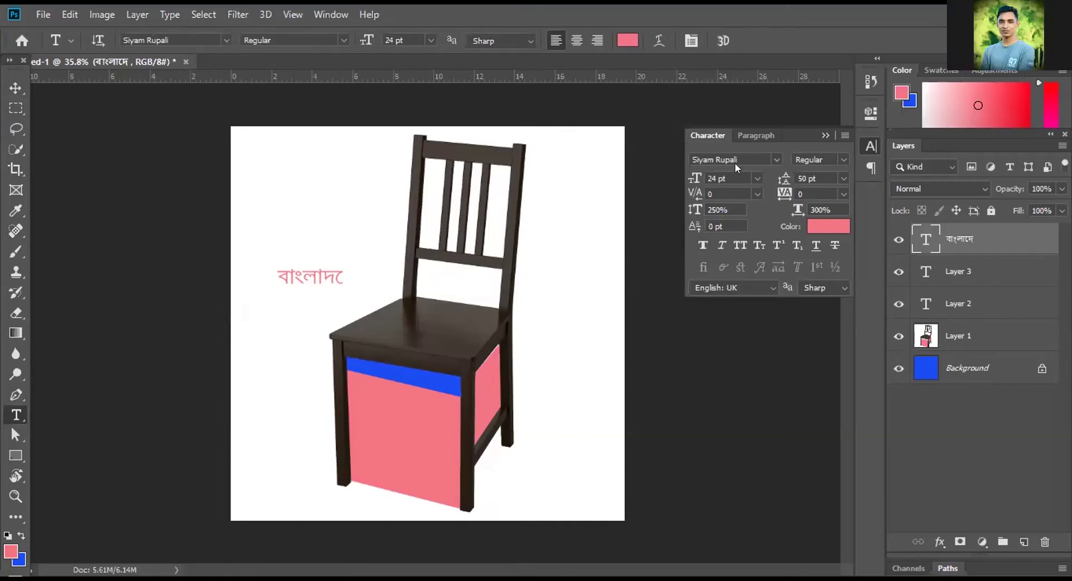
left_click_drag(719, 140, 581, 97)
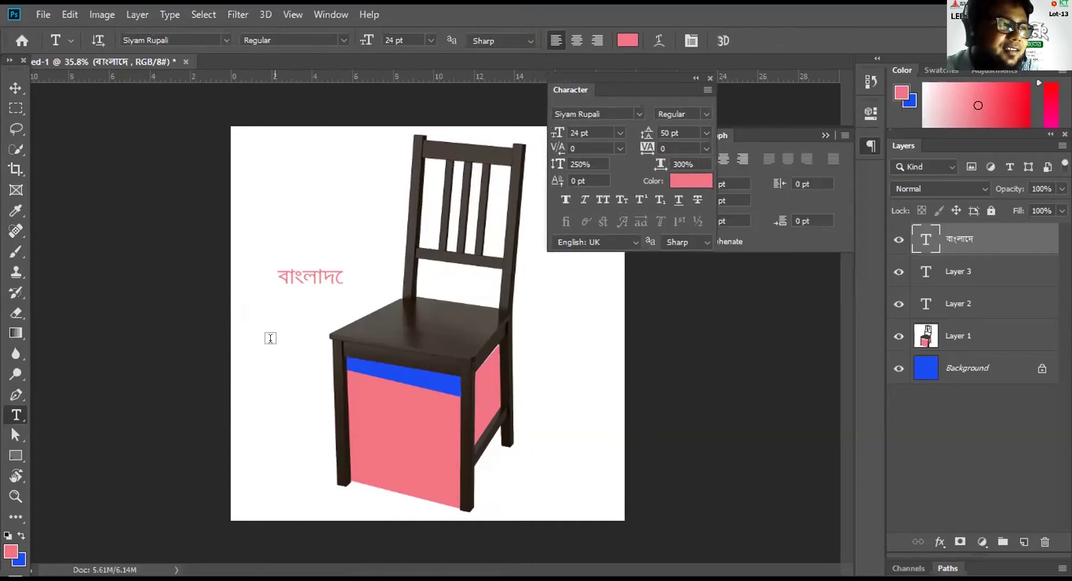
Start a text layer below the Bangla text, clear its placeholder, and close the chair document without saving.
left_click(270, 337)
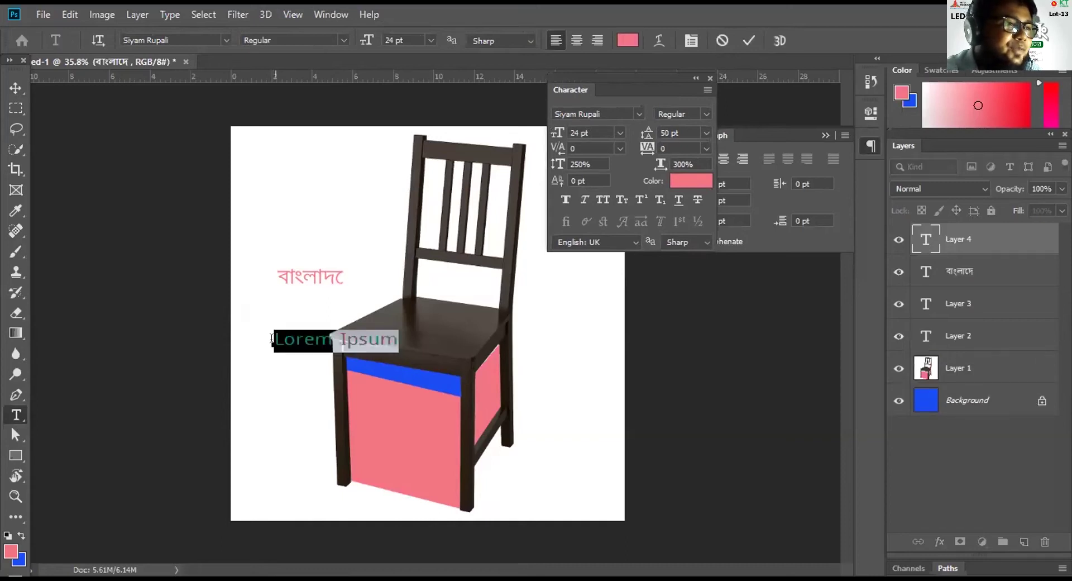
key("BackSpace")
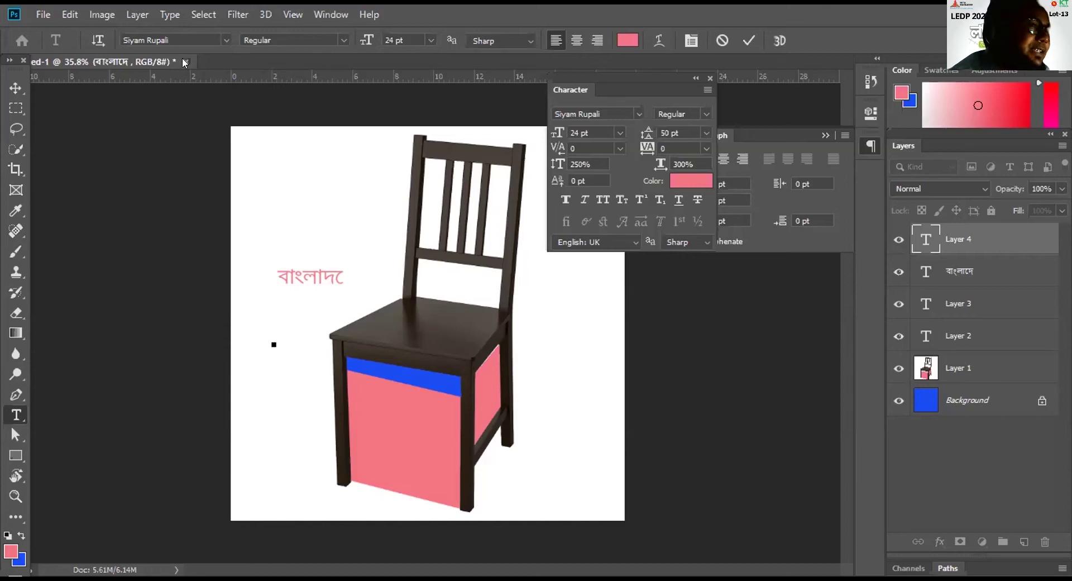
left_click(16, 88)
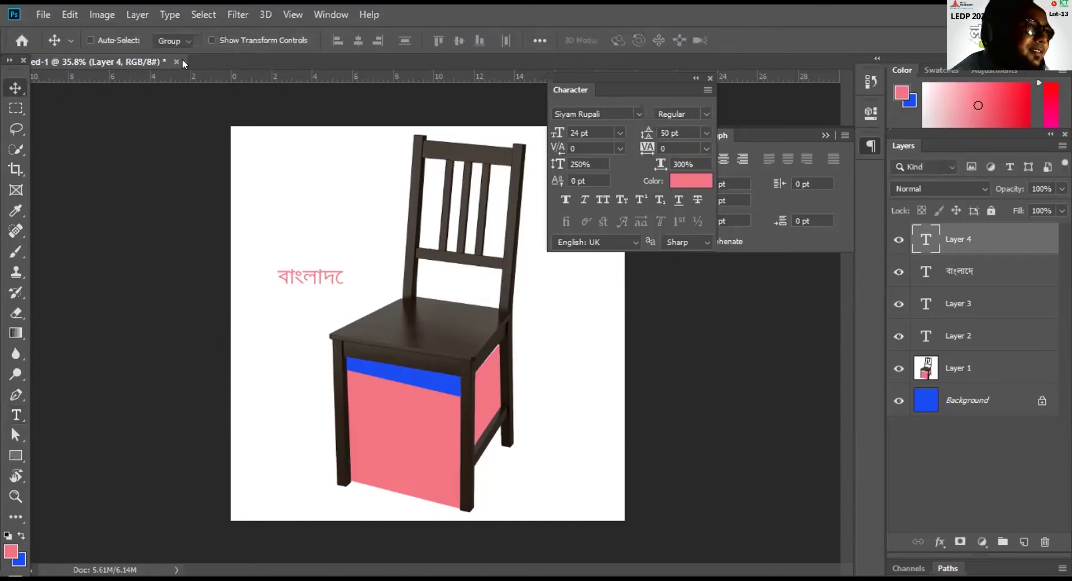
left_click(174, 62)
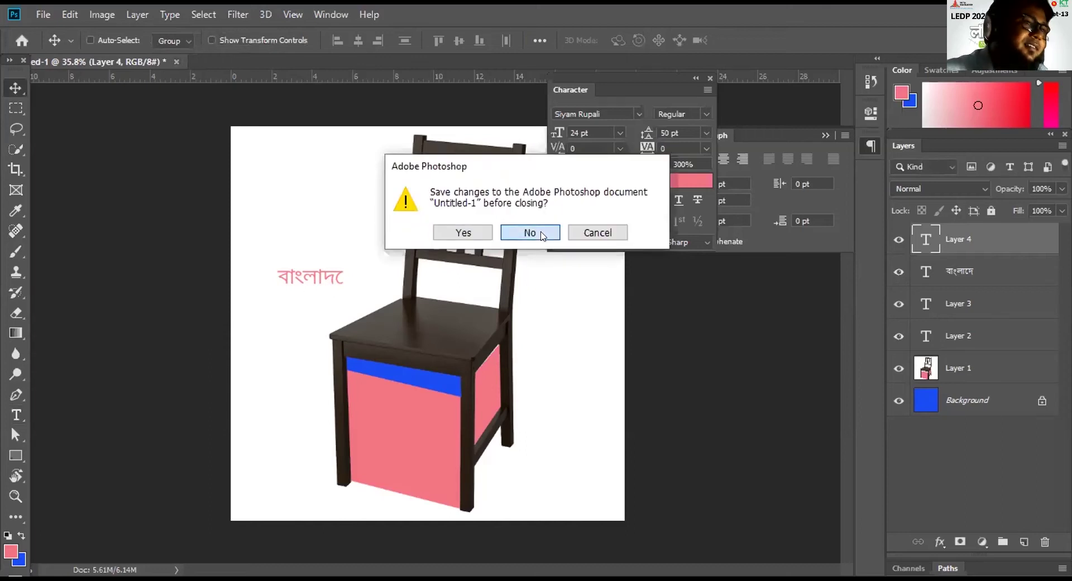
left_click(541, 234)
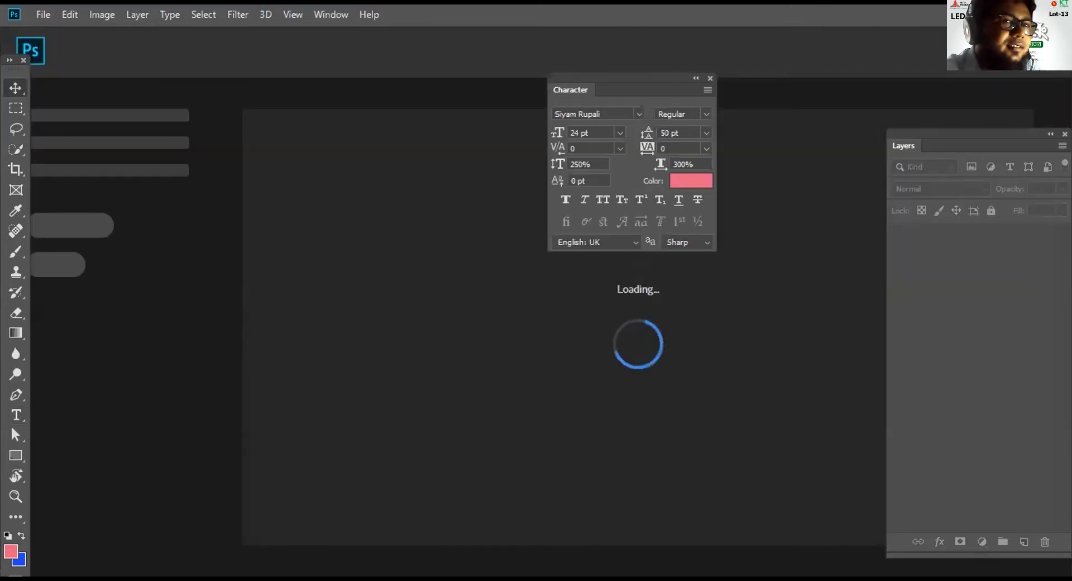
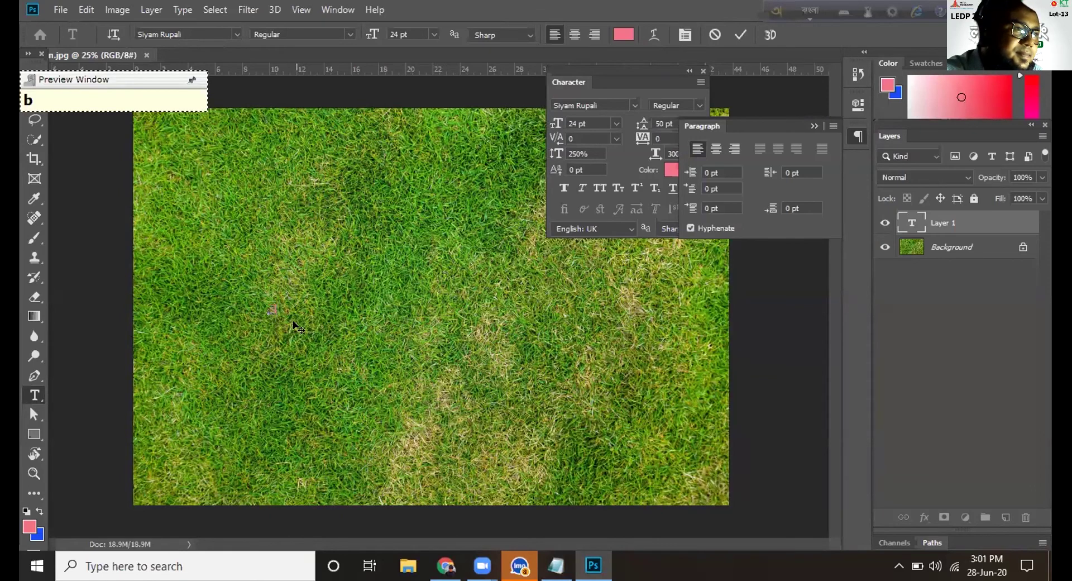
Enter the Bangla text "বাংলাদেশ" on the grass photo and choose black #000000 as the text color.
type("anglade")
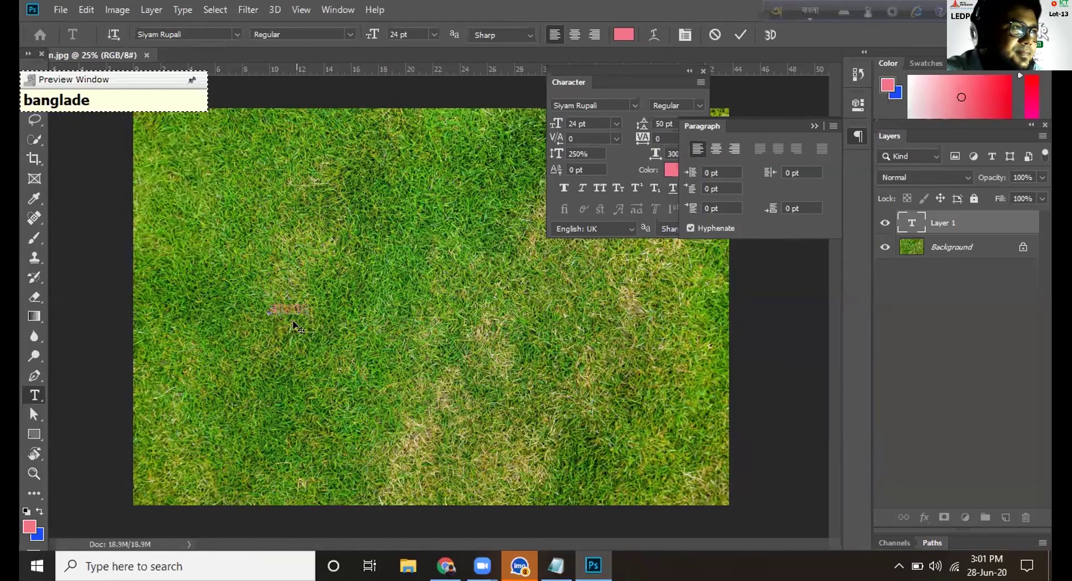
type("sh")
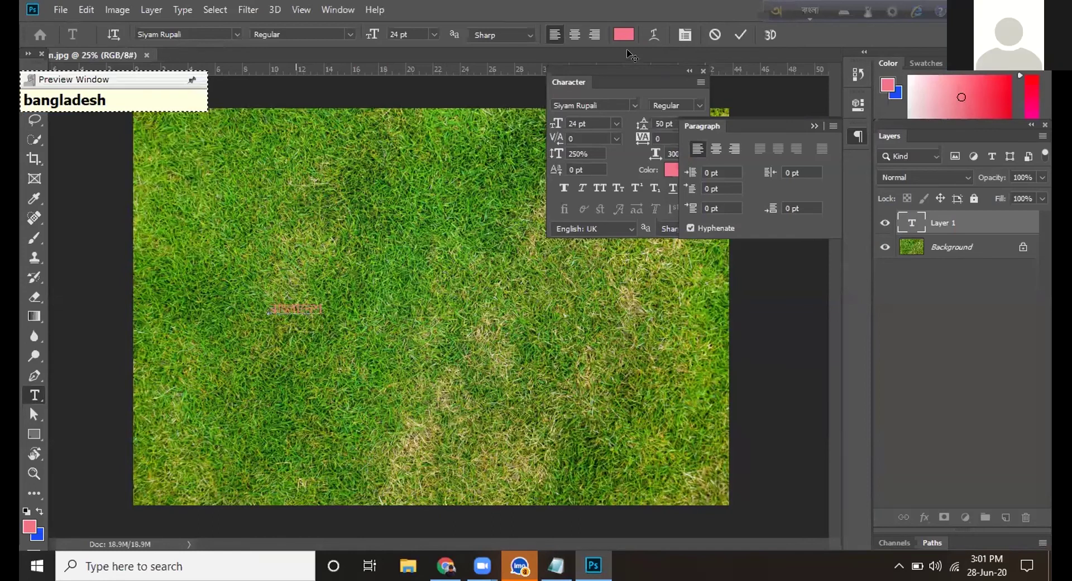
left_click(620, 32)
left_click(507, 319)
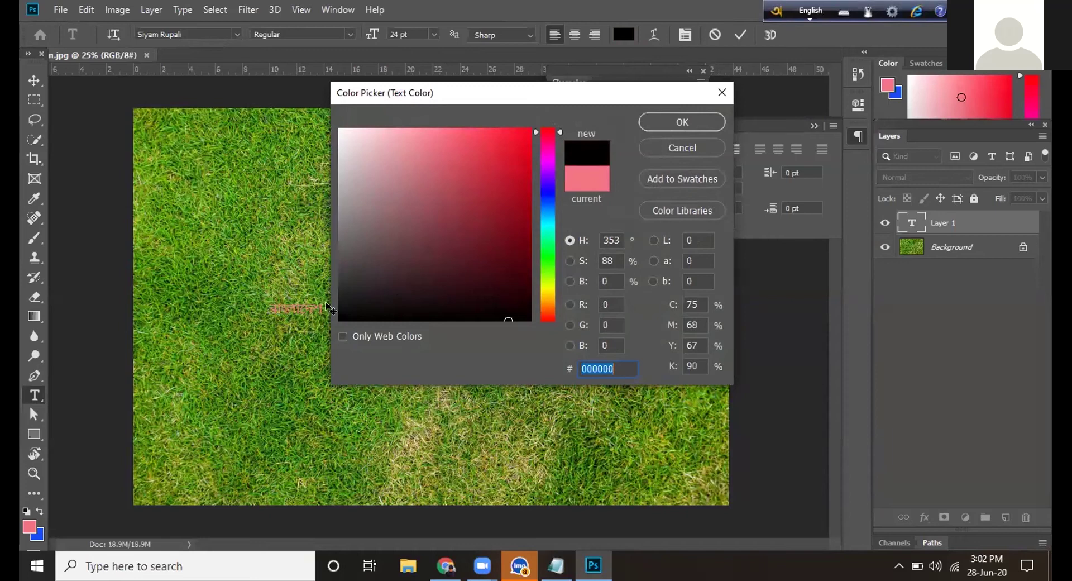
key("Return")
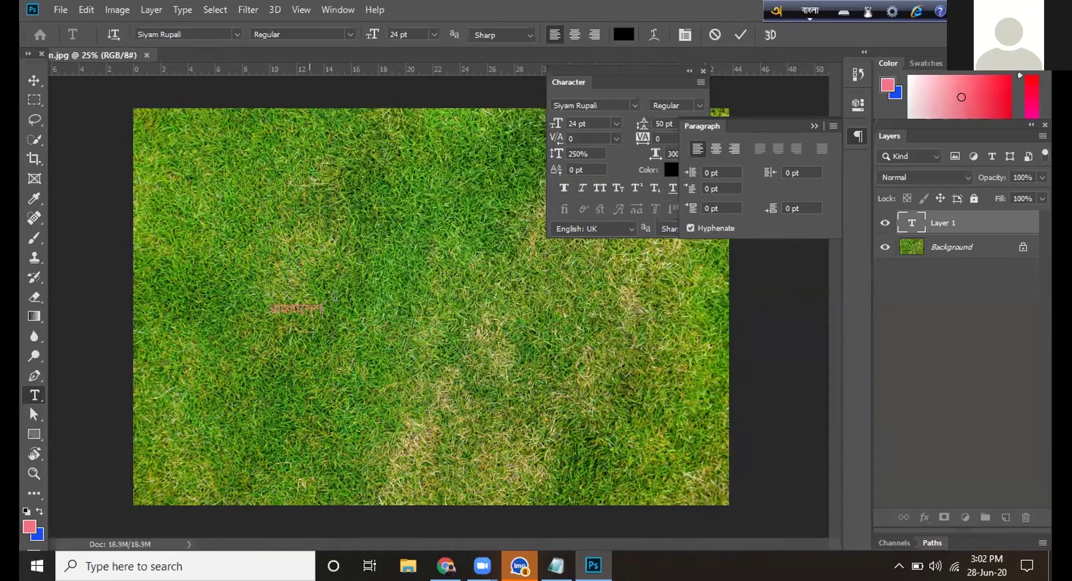
type("দেশ")
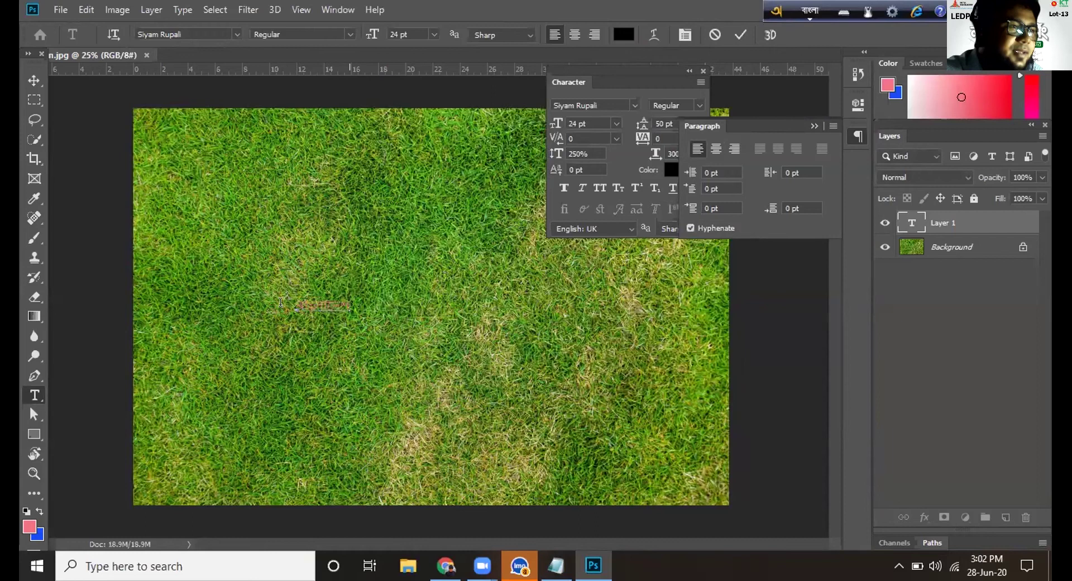
Recolor the entire Bangla text to near-black #040101 and commit the text layer.
key("ctrl+a")
key("alt+shift")
left_click(624, 34)
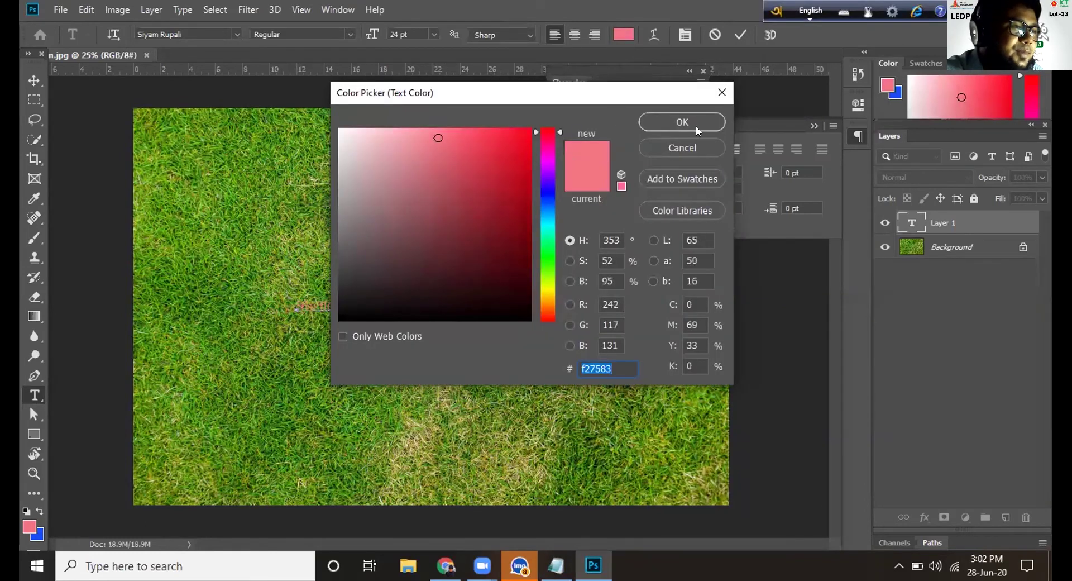
left_click(503, 318)
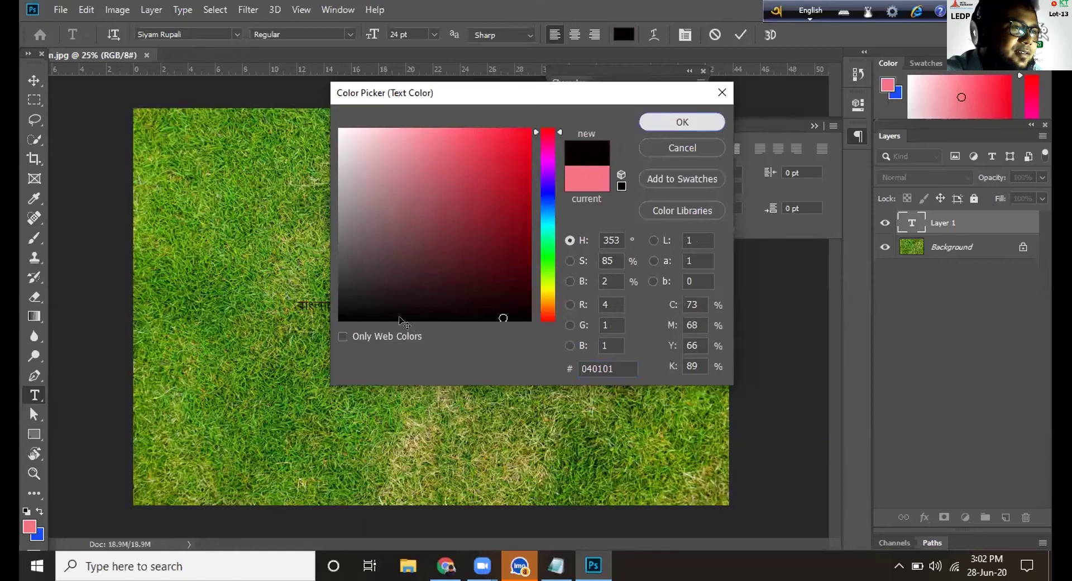
key("Return")
key("alt+shift")
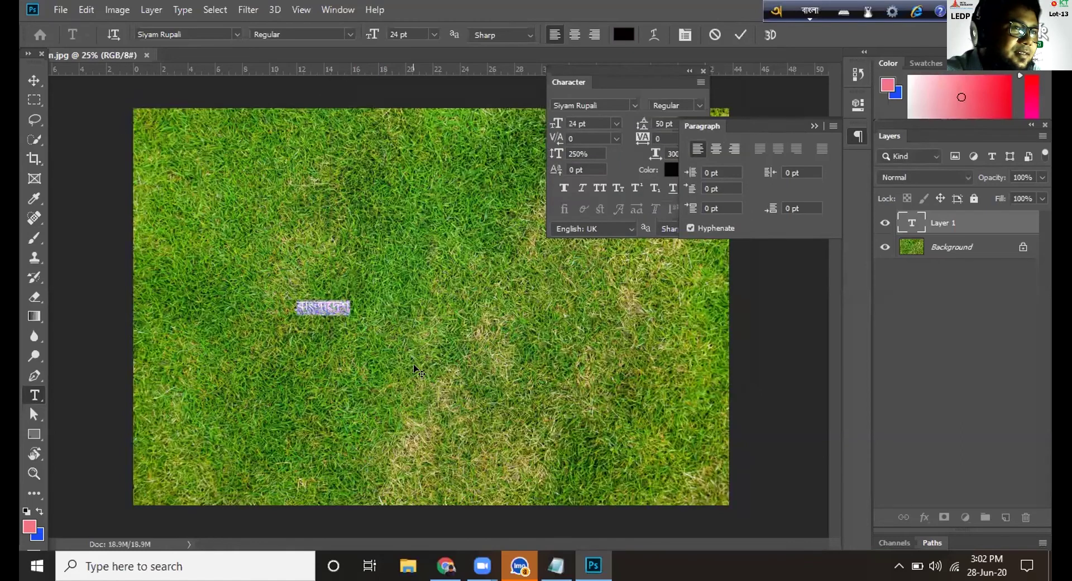
key("ctrl+Return")
key("v")
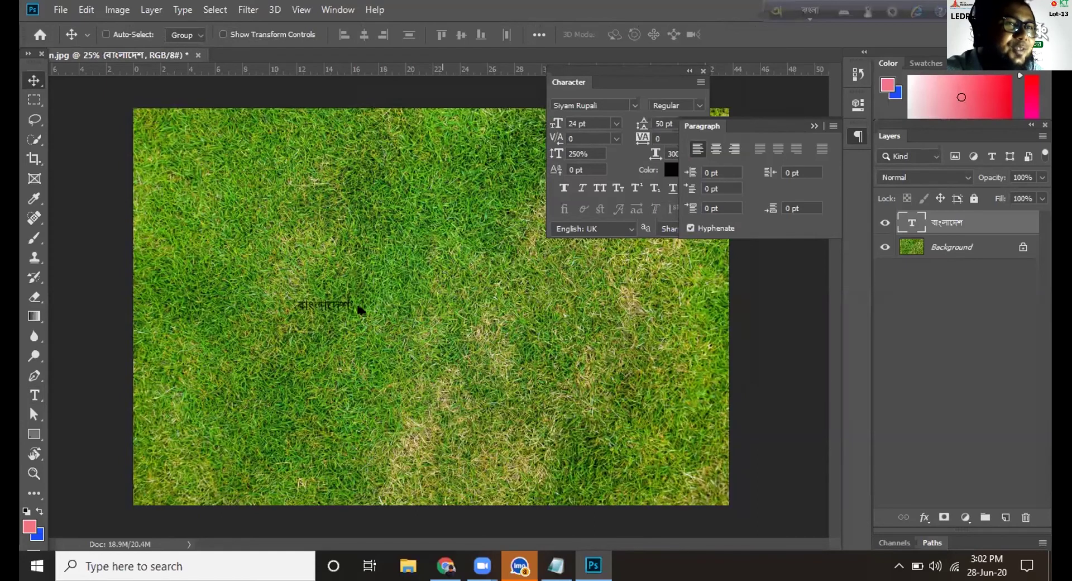
Examine the letter shapes of the Bangla text and the layers beneath it on the grass photo.
key("ctrl+plus")
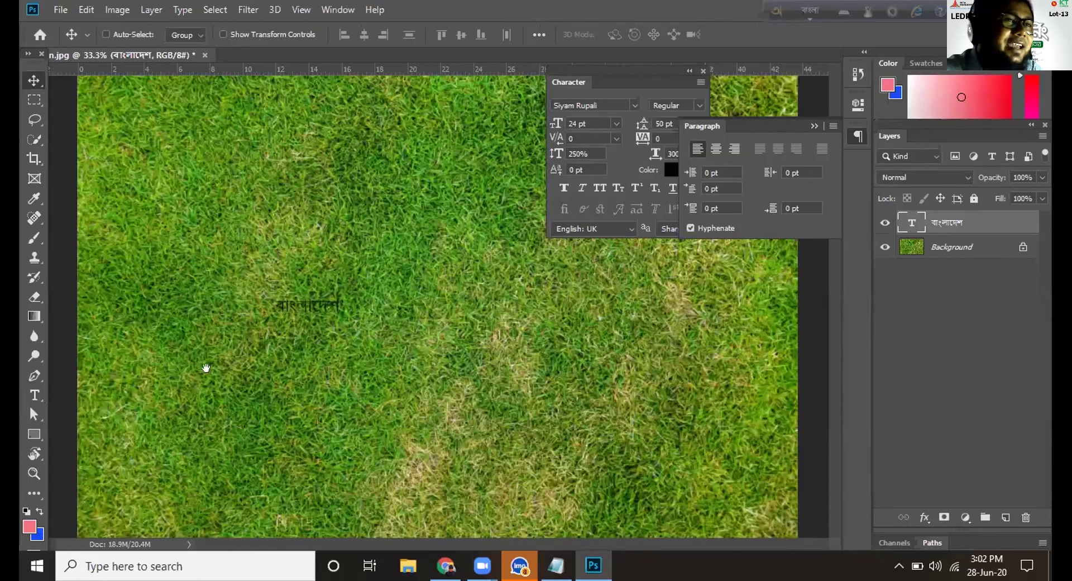
scroll(328, 376, "up", 1)
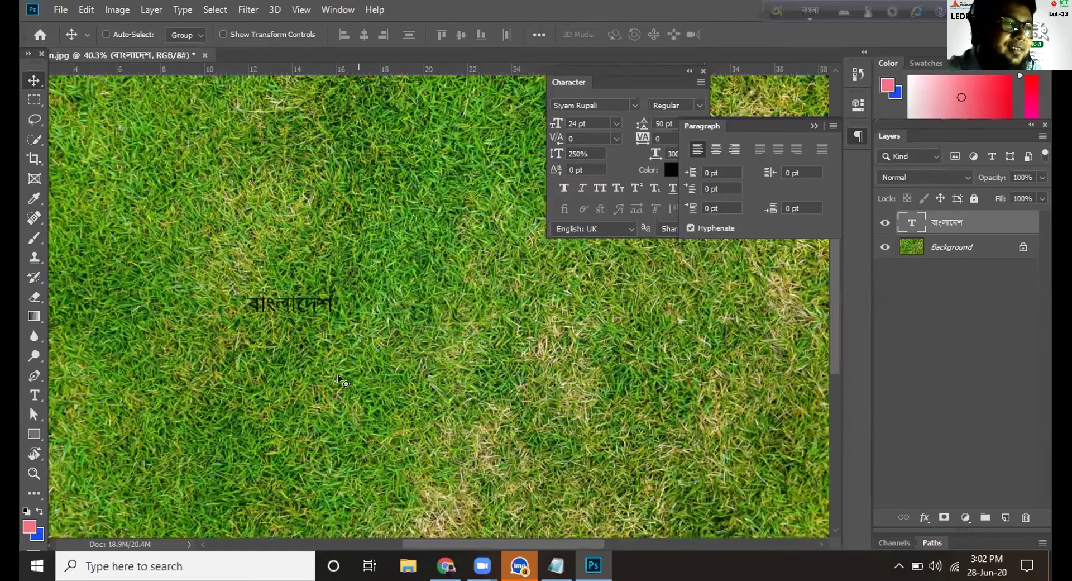
scroll(342, 375, "up", 2)
scroll(341, 375, "up", 2)
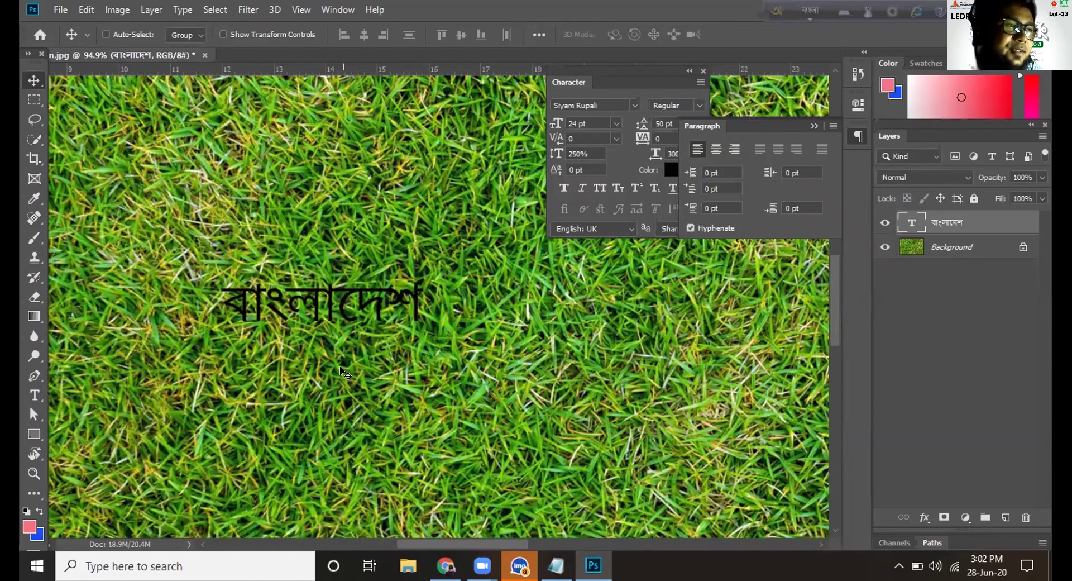
right_click(329, 313)
left_click(352, 320)
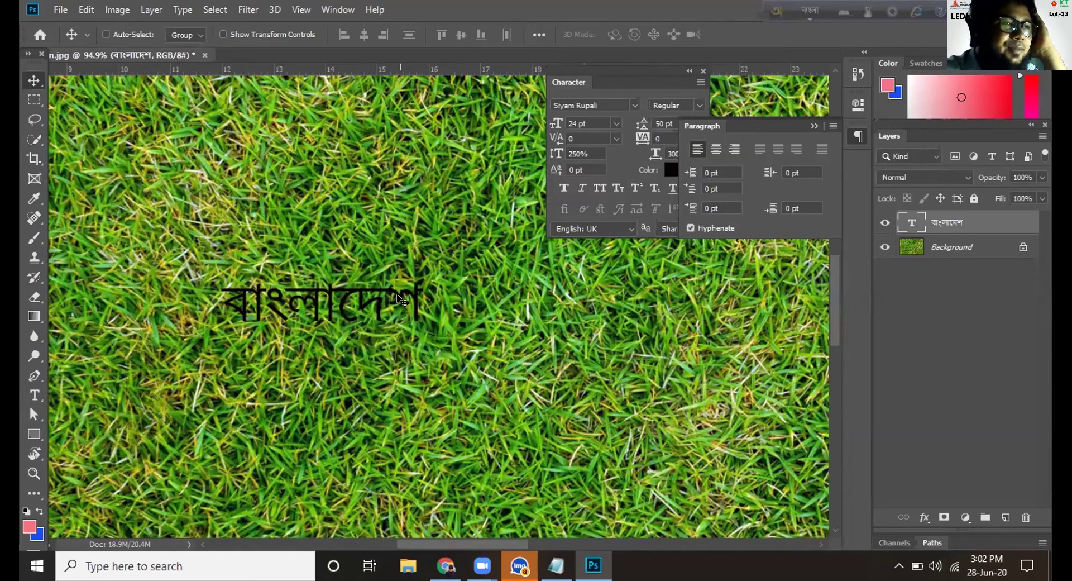
right_click(375, 299)
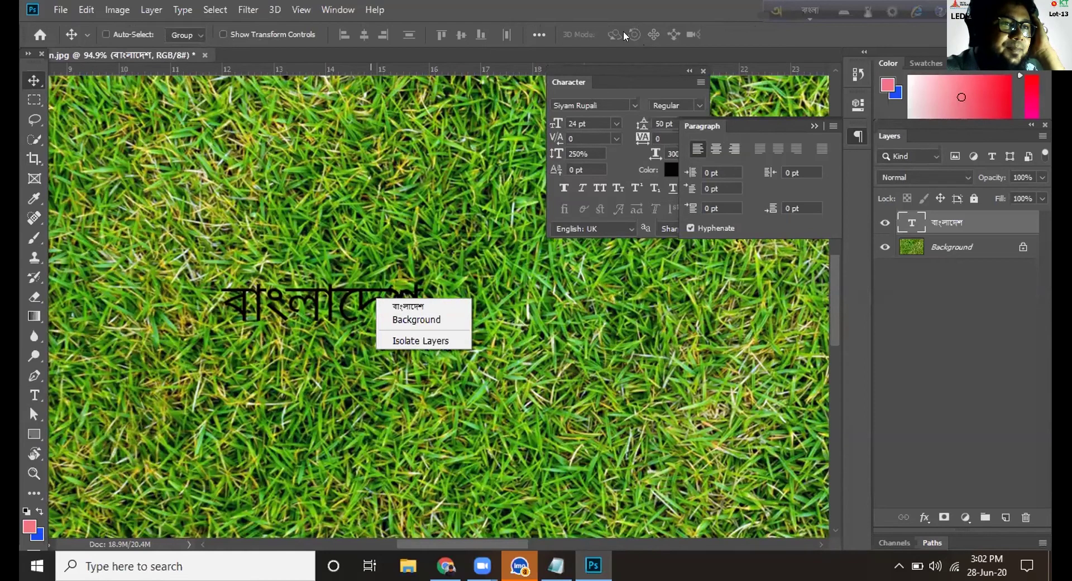
key("Escape")
Recolor the Bangla text to #010000 by sampling a color from its letters on the canvas.
key("Return")
left_click(671, 170)
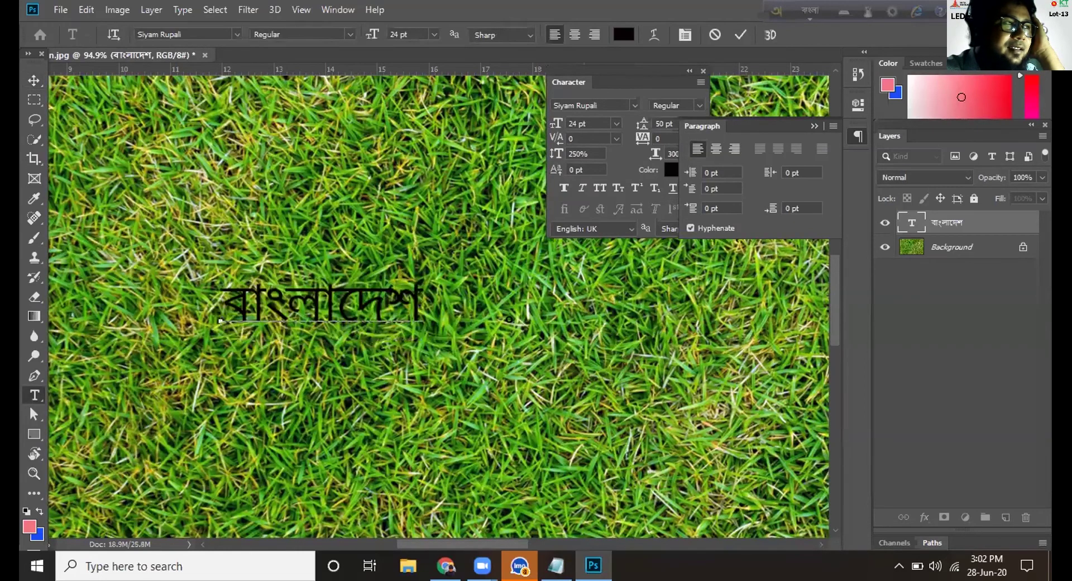
left_click(229, 298)
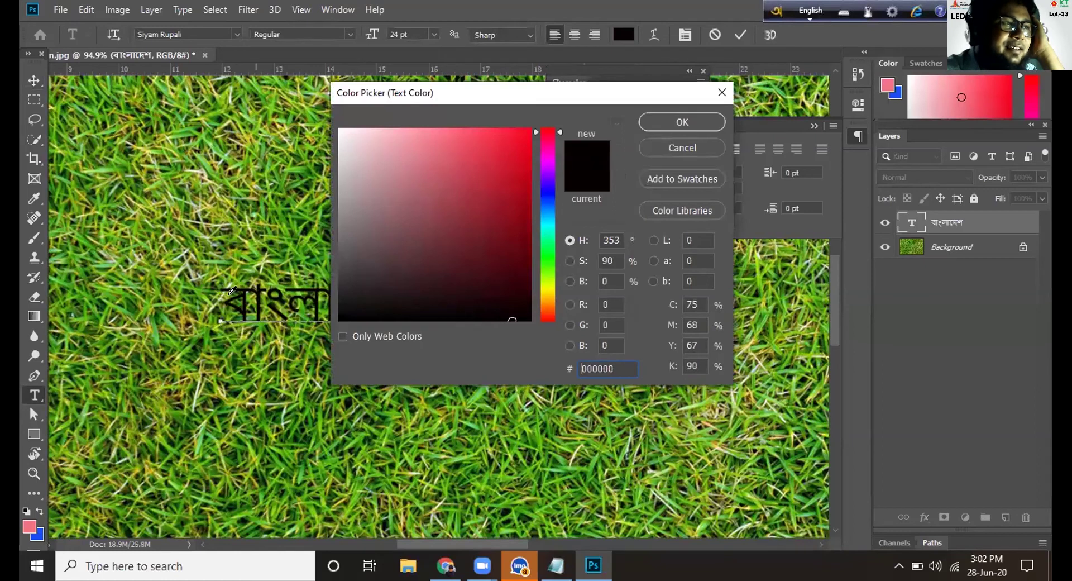
left_click(228, 297)
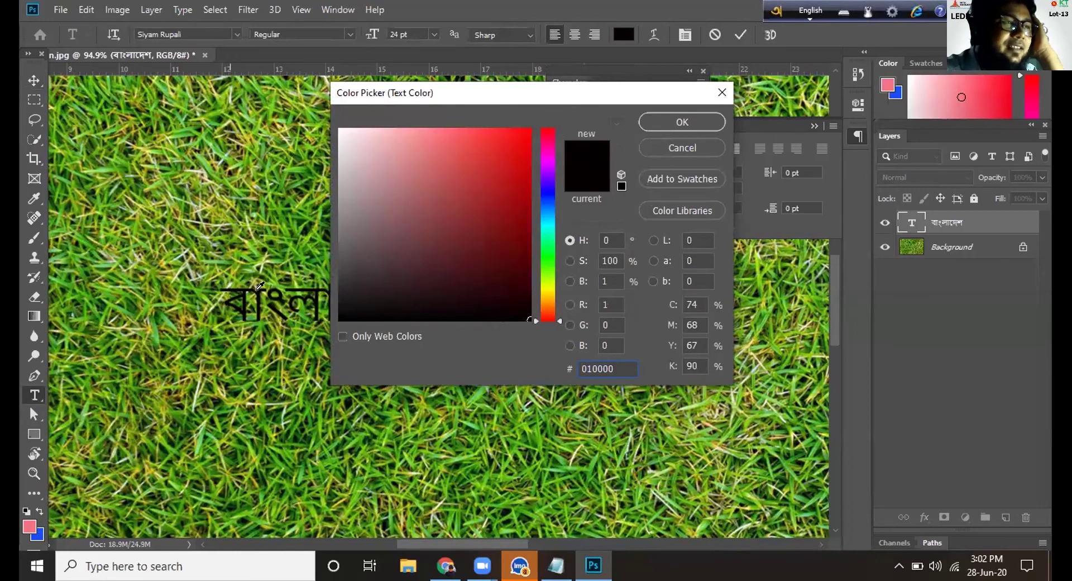
left_click(666, 128)
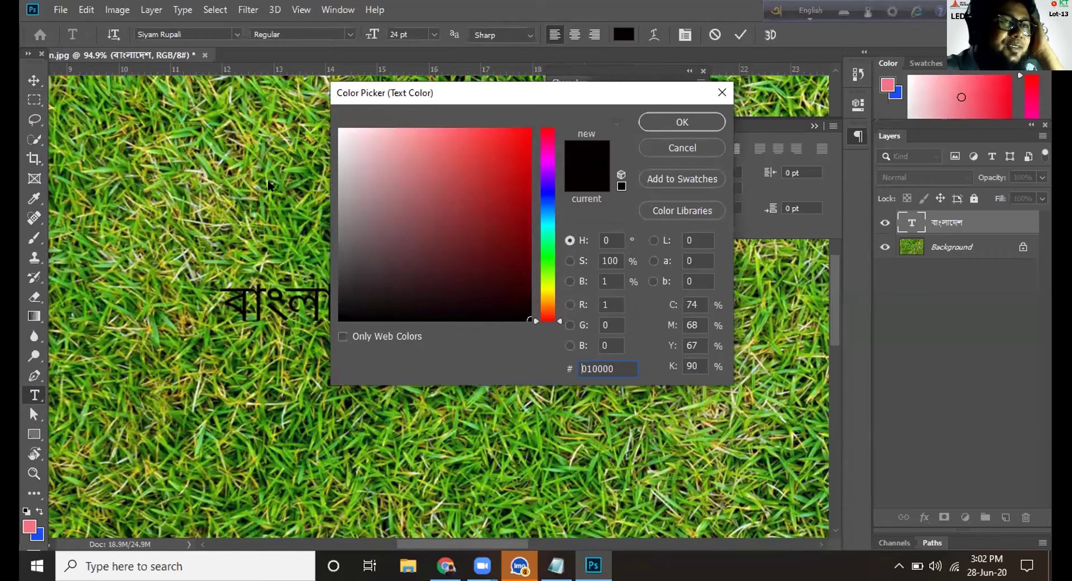
left_click(33, 80)
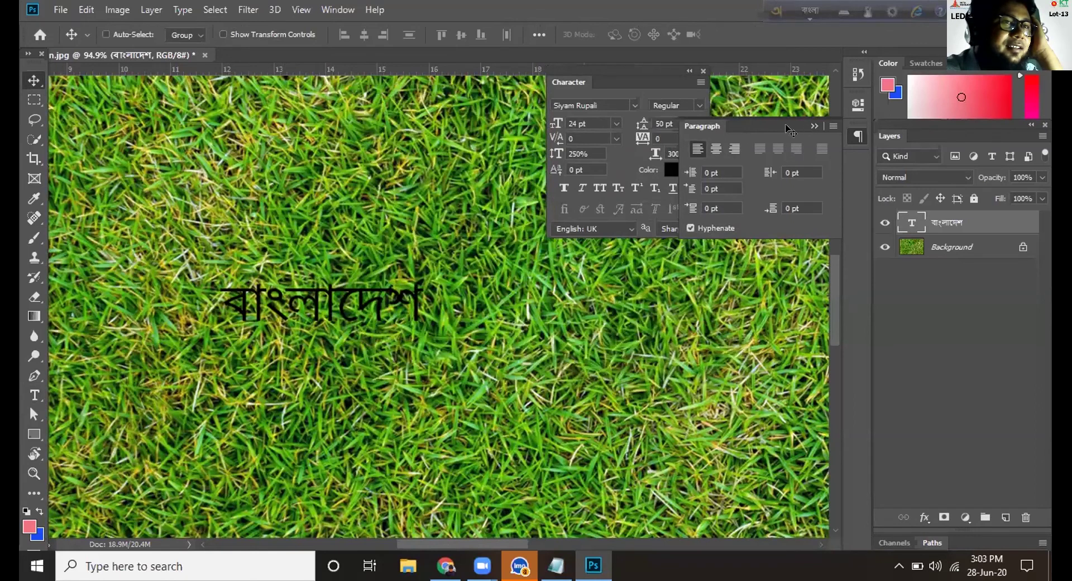
Try red #ce2437 and black #000000 for the Bangla text, and apply dark red #6f0e19.
left_click(672, 172)
type("ce2437")
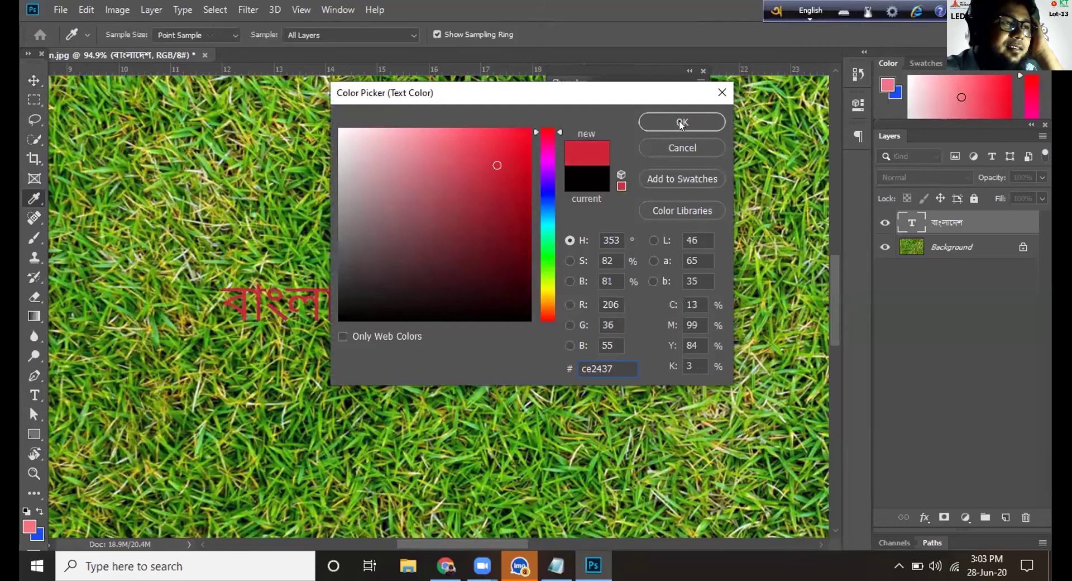
left_click(490, 319)
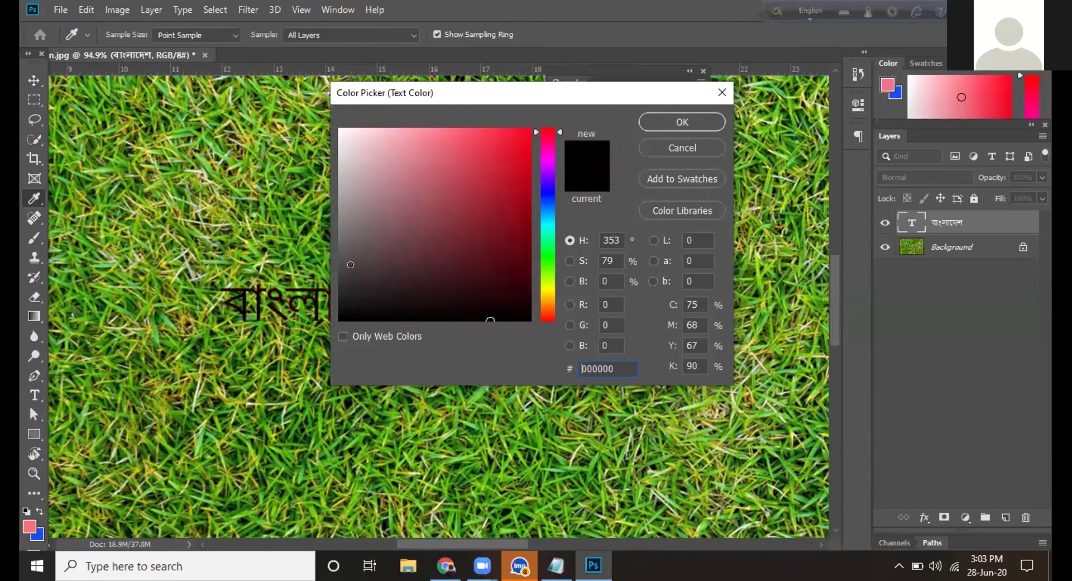
type("323232")
left_click(436, 313)
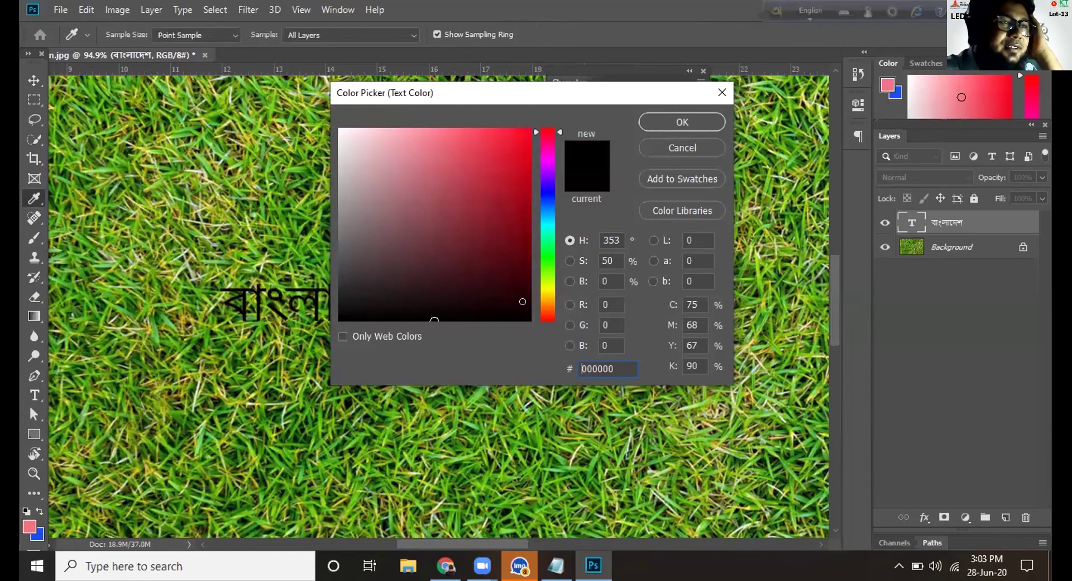
left_click(451, 219)
left_click(503, 194)
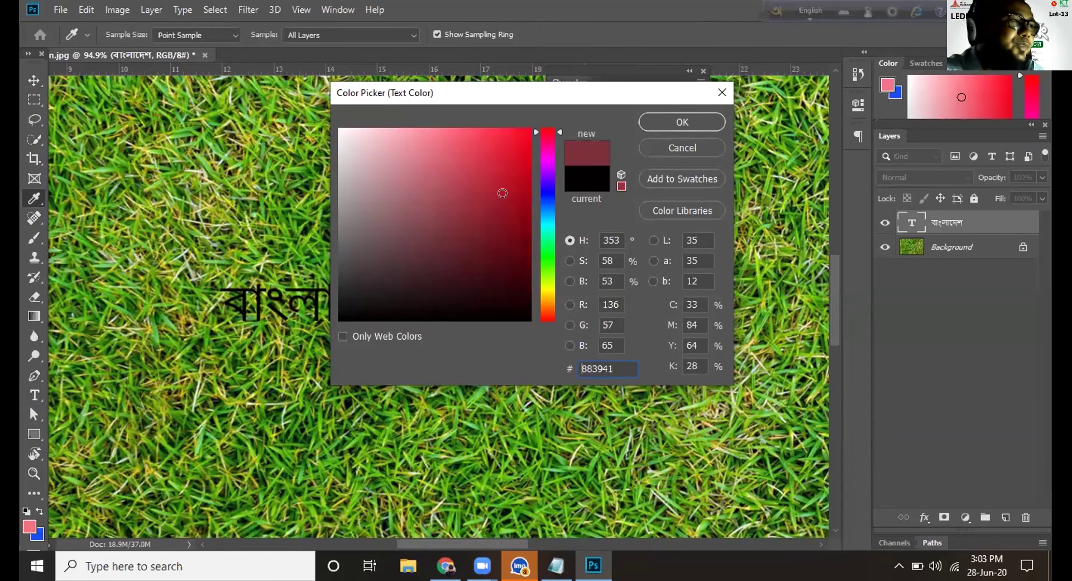
left_click(531, 304)
left_click(507, 237)
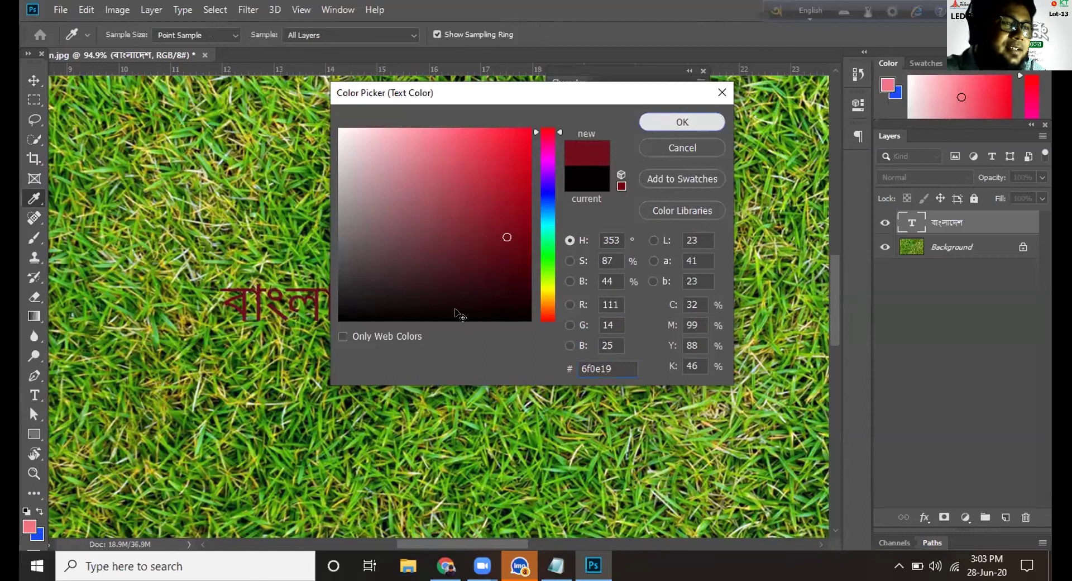
key("F12")
key("Return")
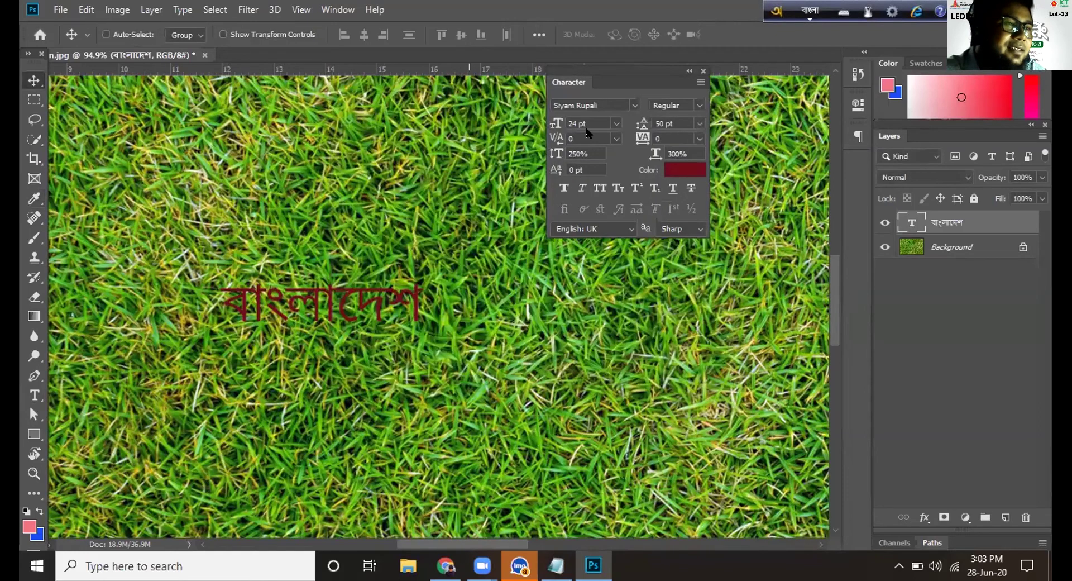
Set the font size of the dark red Bangla text on the grass photo to 50 pt.
left_click(564, 125)
key("F12")
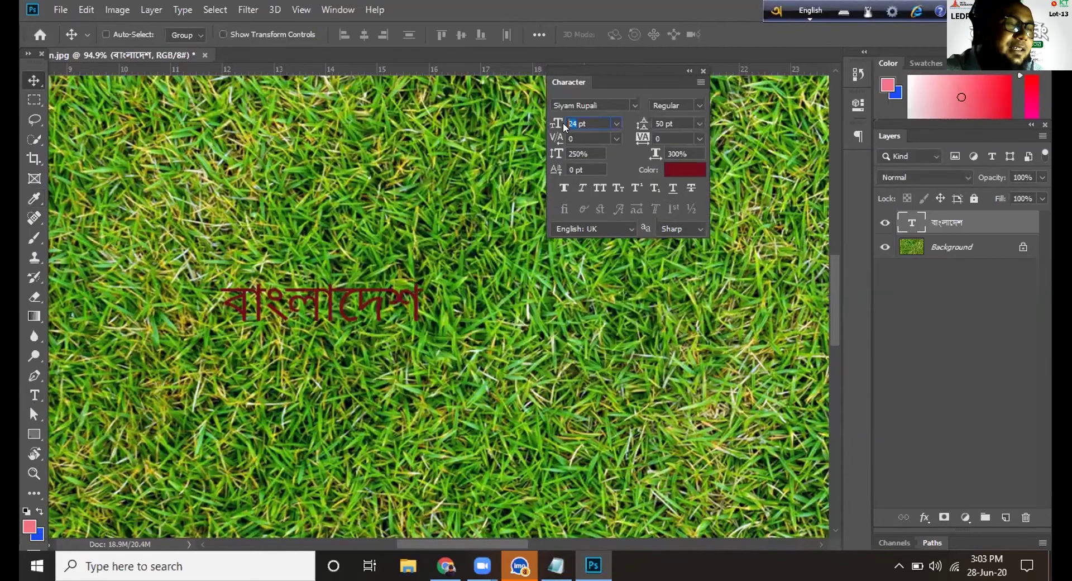
type("50")
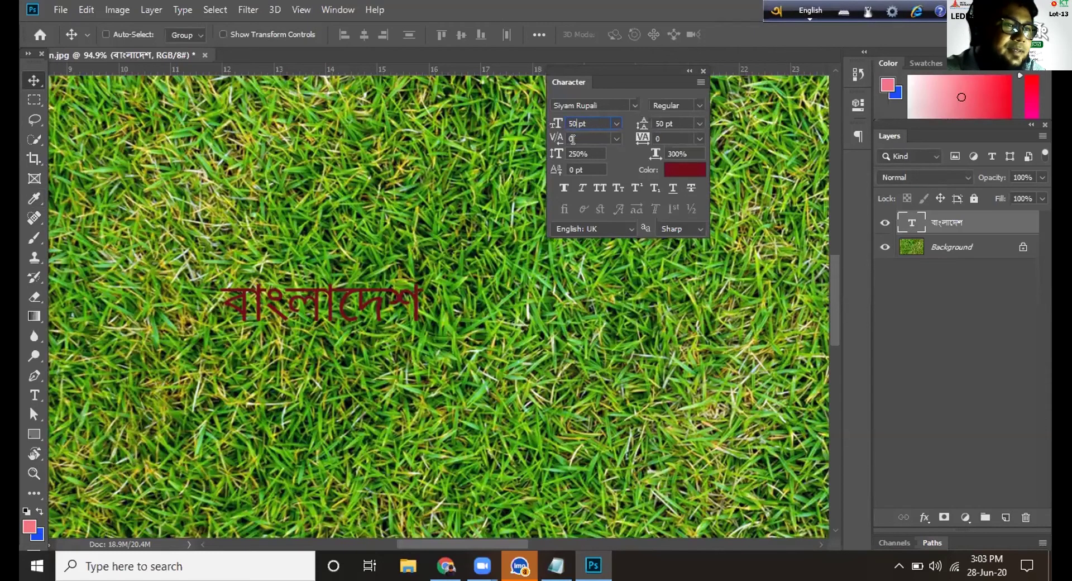
key("F12")
key("Return")
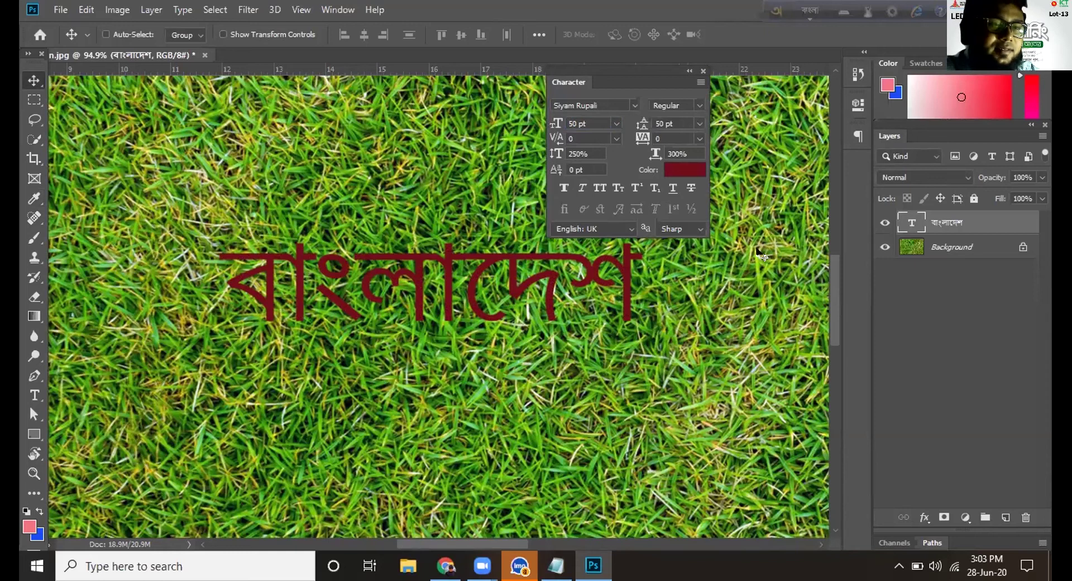
key("F12")
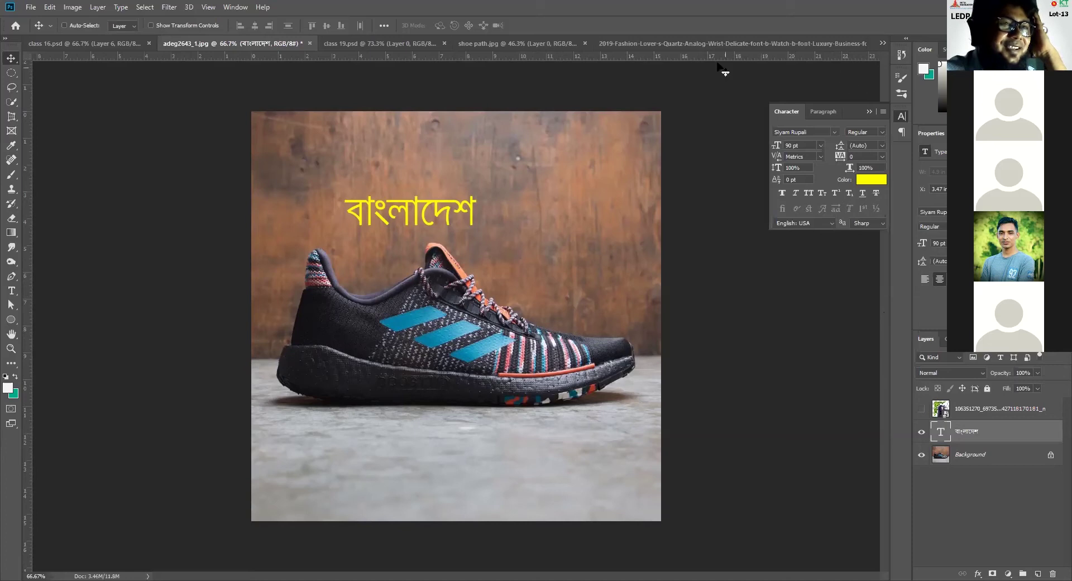
Examine the black shoe photo and its yellow Bangla text at closer zoom levels.
left_click(364, 41)
left_click(253, 42)
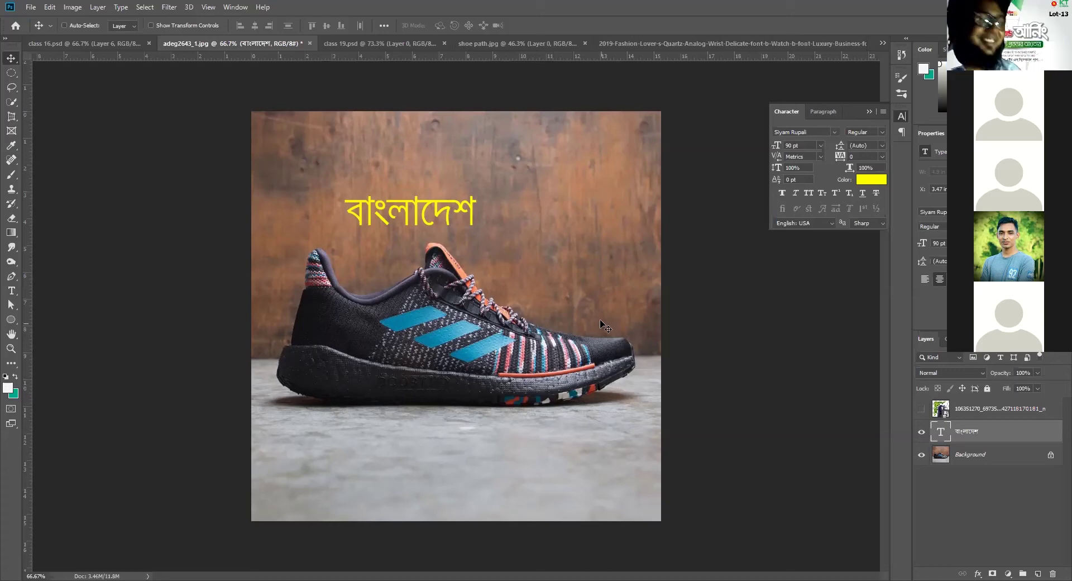
key("ctrl")
scroll(393, 342, "up", 3)
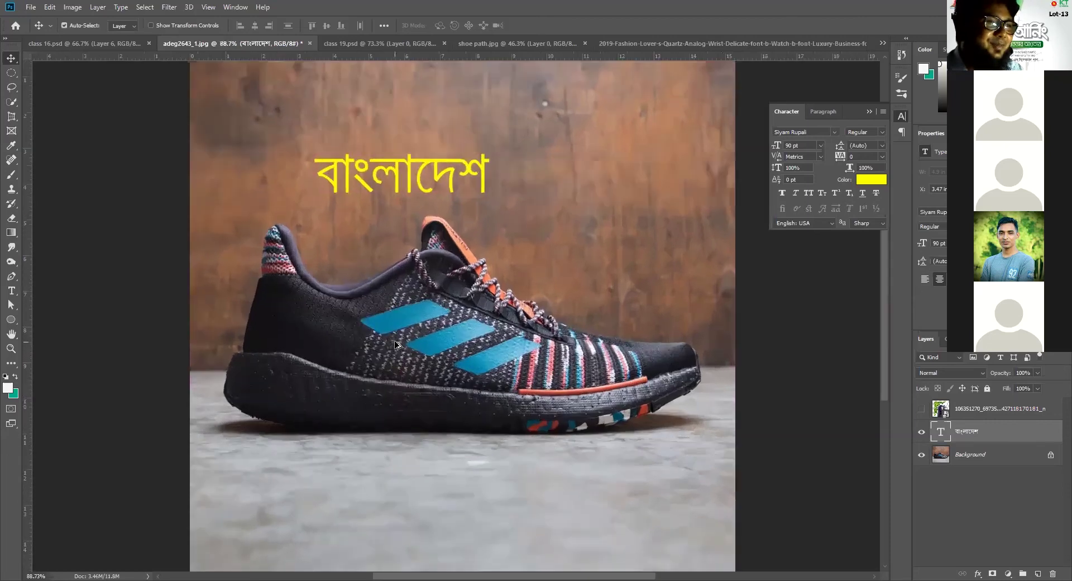
left_click_drag(391, 318, 441, 334)
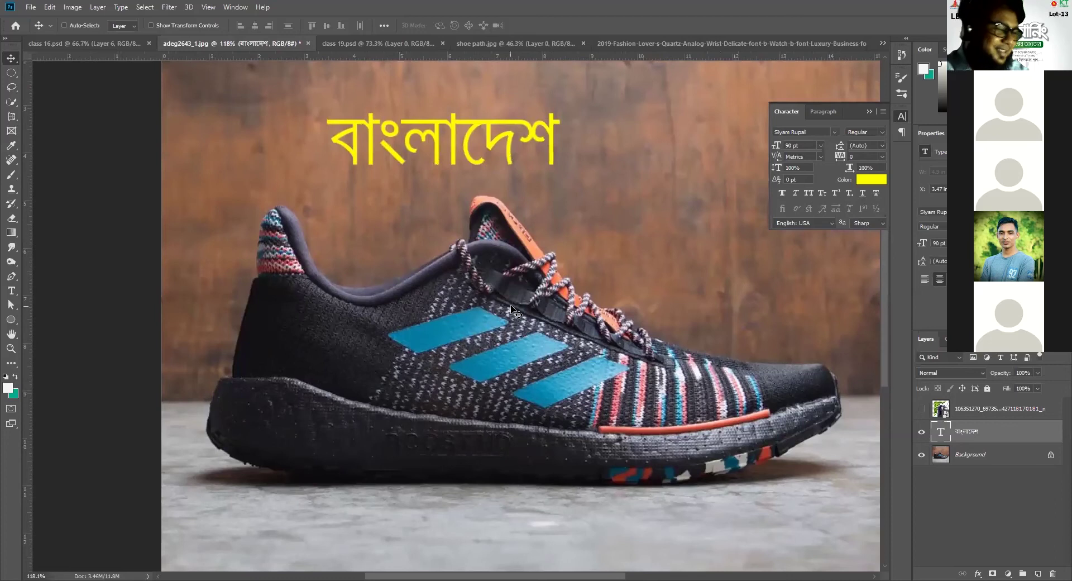
key("ctrl")
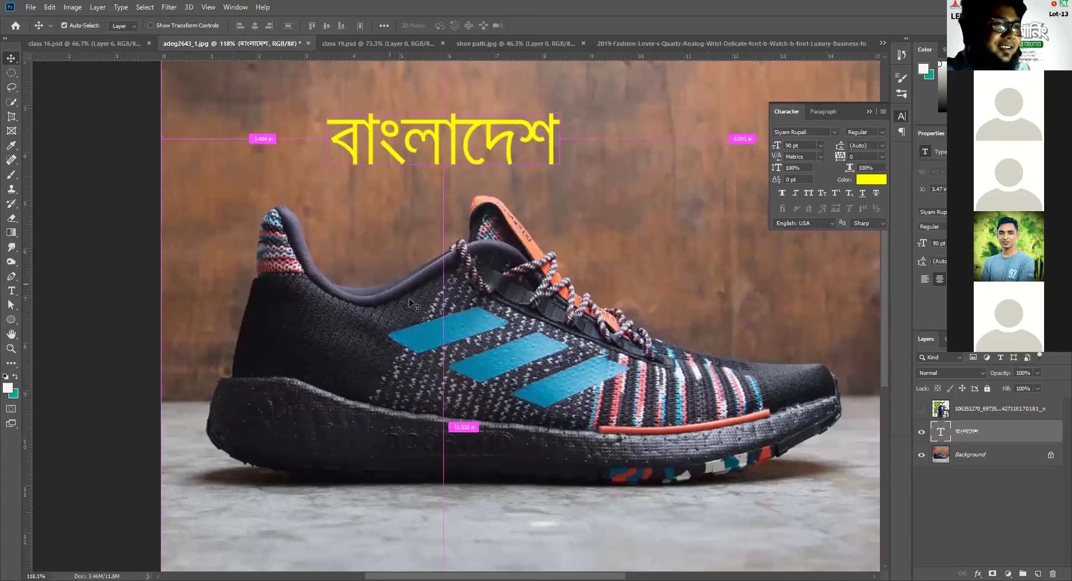
key("ctrl+shift+s")
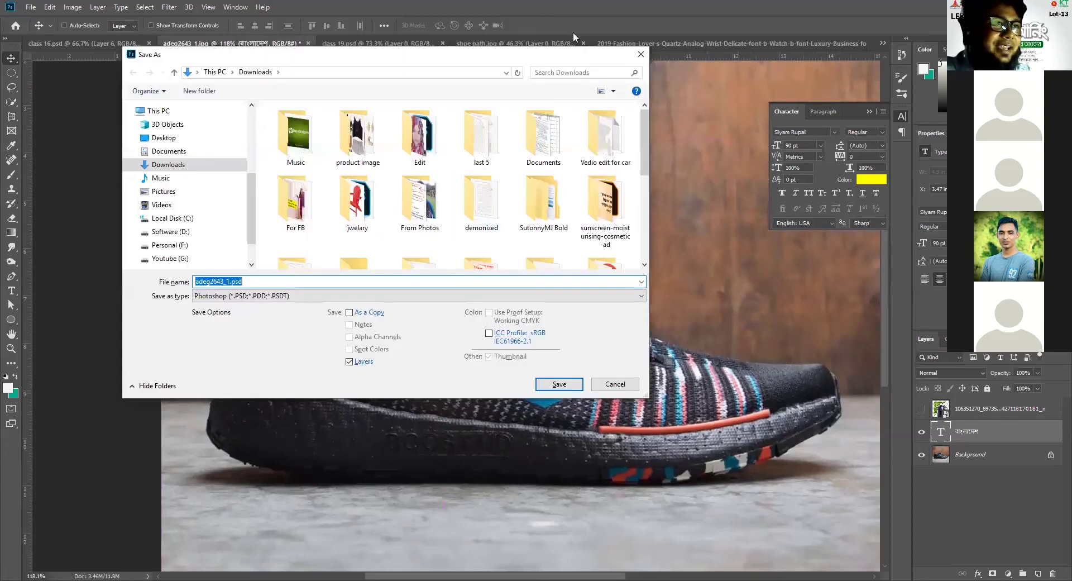
left_click(642, 55)
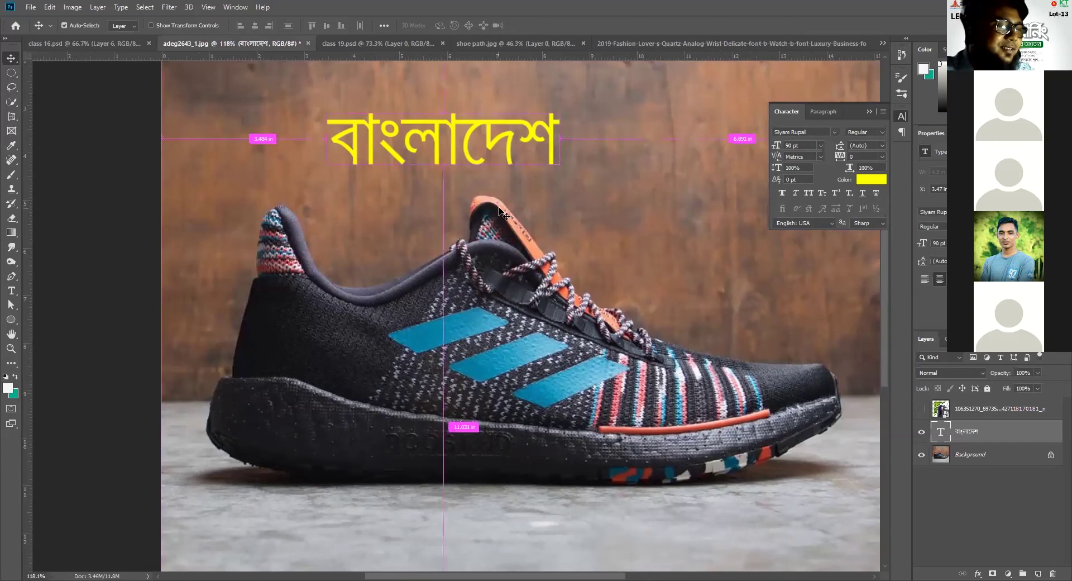
scroll(500, 212, "down", 3)
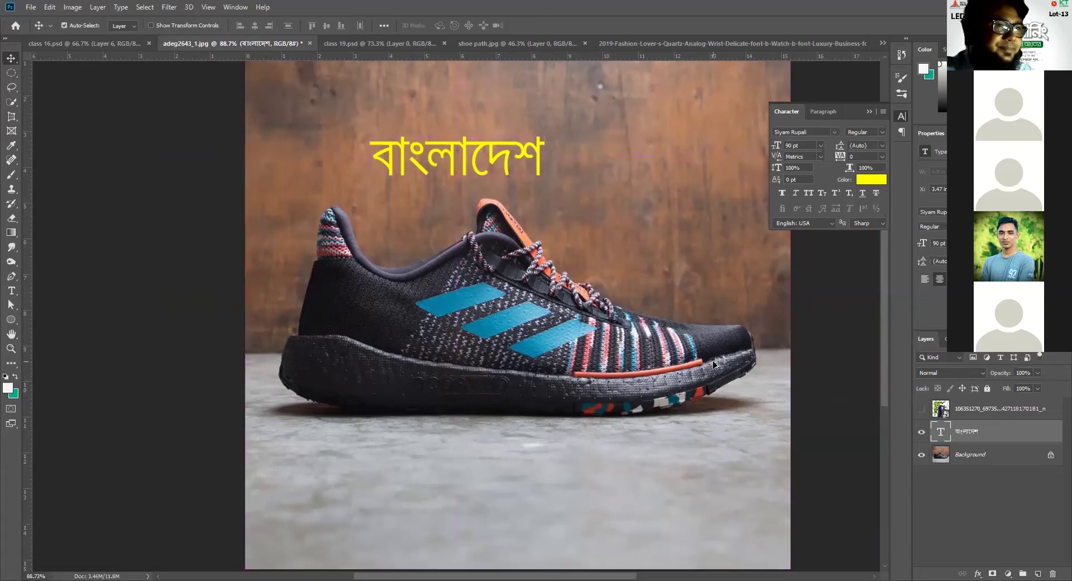
key("ctrl+minus")
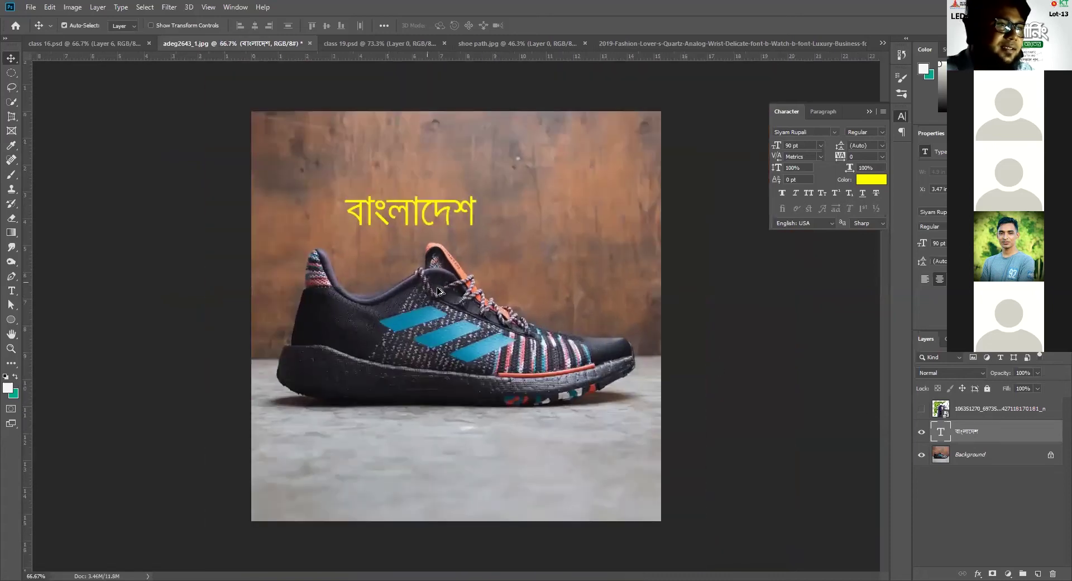
scroll(438, 293, "up", 1)
scroll(440, 292, "down", 1)
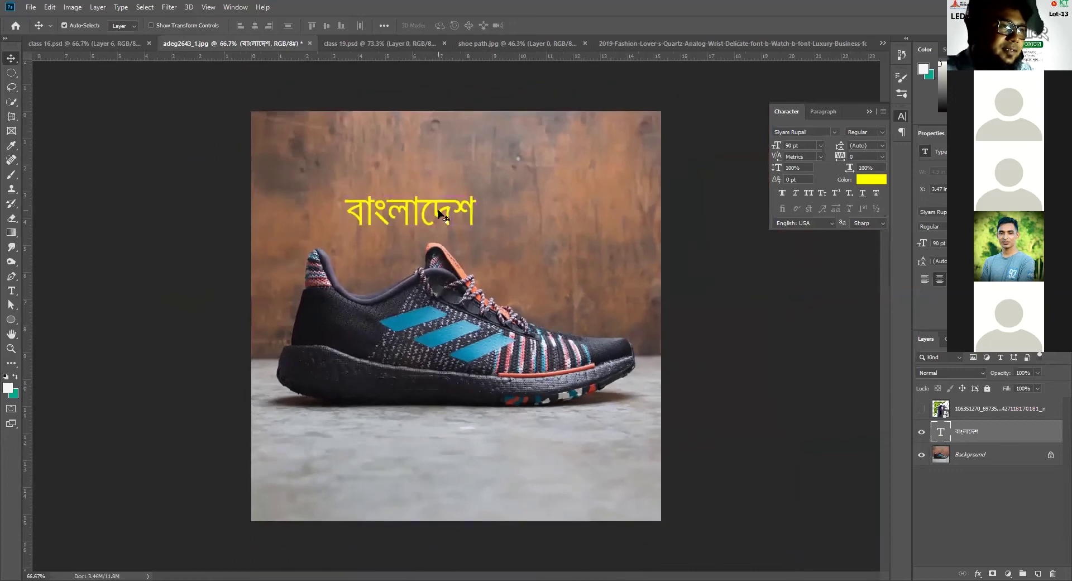
Scale the yellow Bangla text proportionally to about 172% and place it over the upper part of the shoe.
key("ctrl+t")
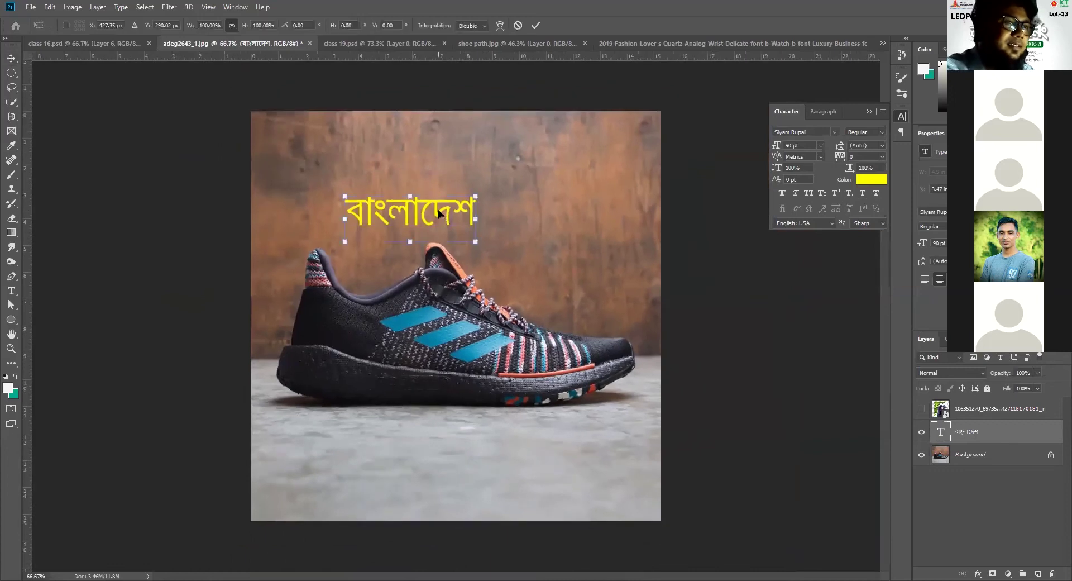
left_click_drag(408, 187, 411, 162)
left_click_drag(454, 192, 461, 250)
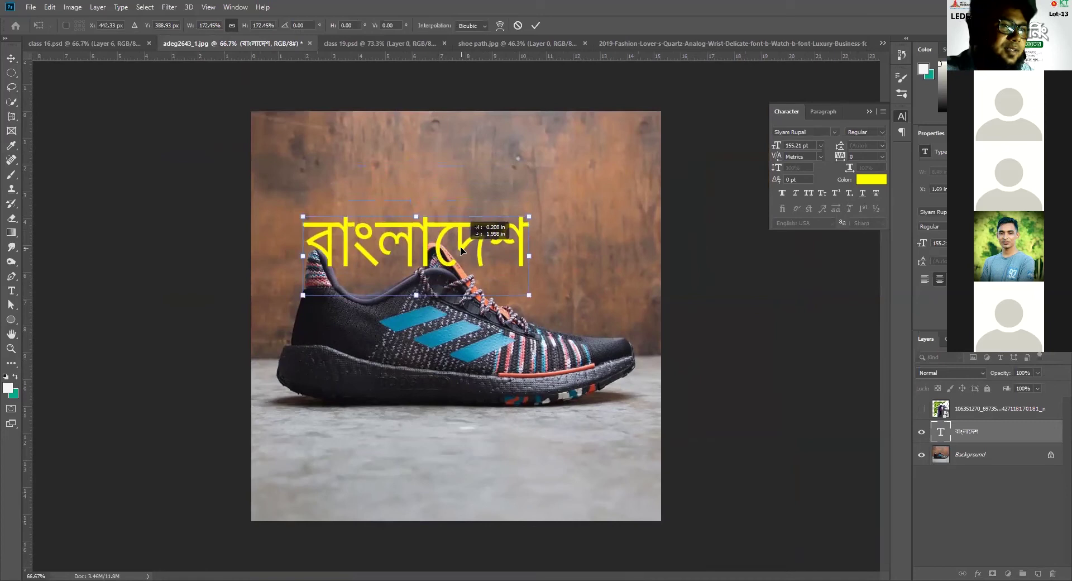
key("Return")
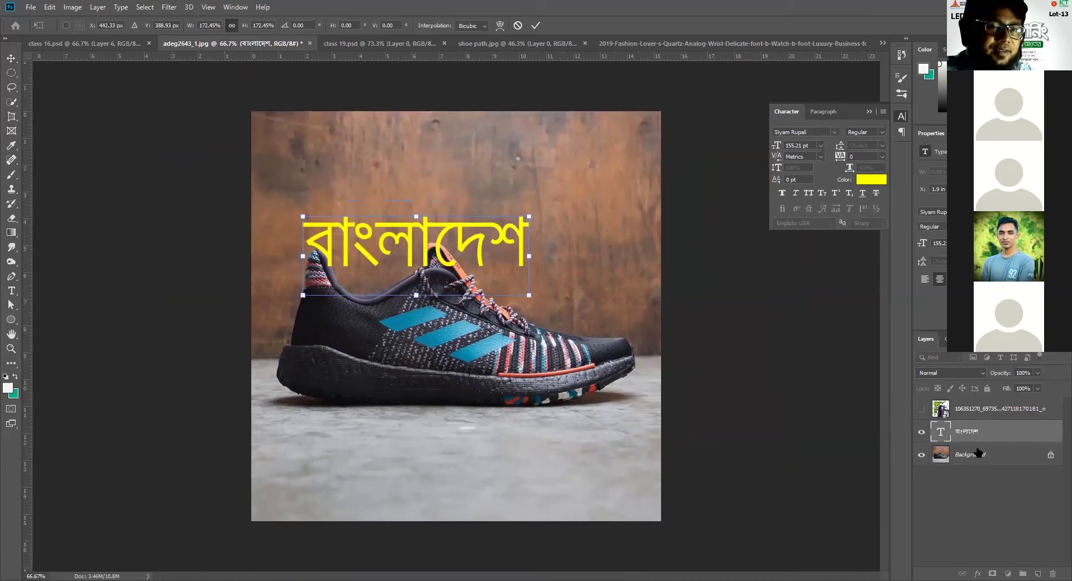
Unlock the shoe photo's background layer and shift the Bangla text slightly right over the shoe's collar and tongue.
left_click(1052, 455)
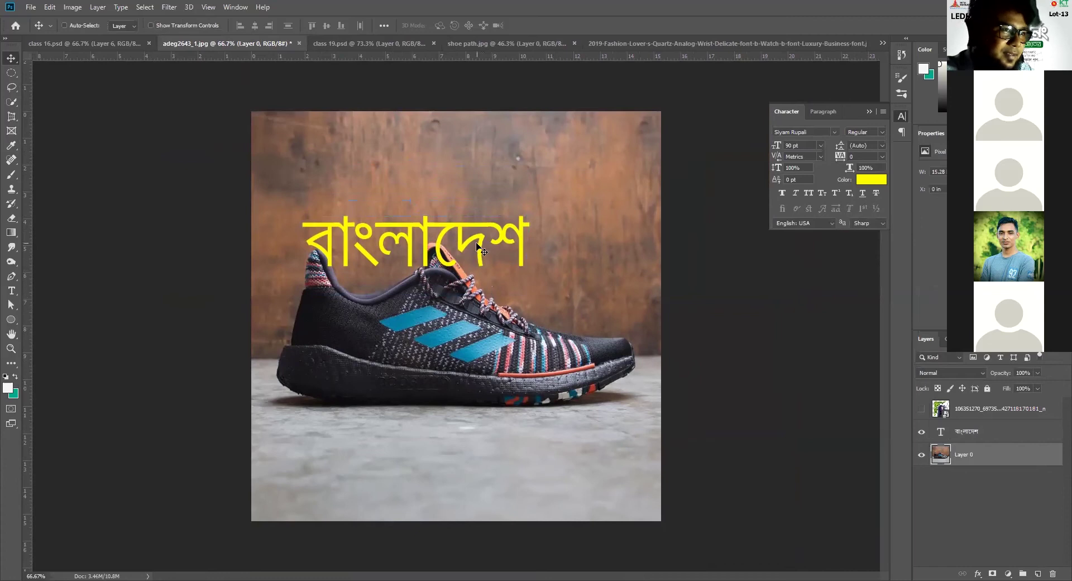
mouse_move(478, 244)
left_mouse_down()
mouse_move(494, 245)
mouse_move(478, 244)
left_mouse_up()
left_click_drag(755, 385, 755, 385)
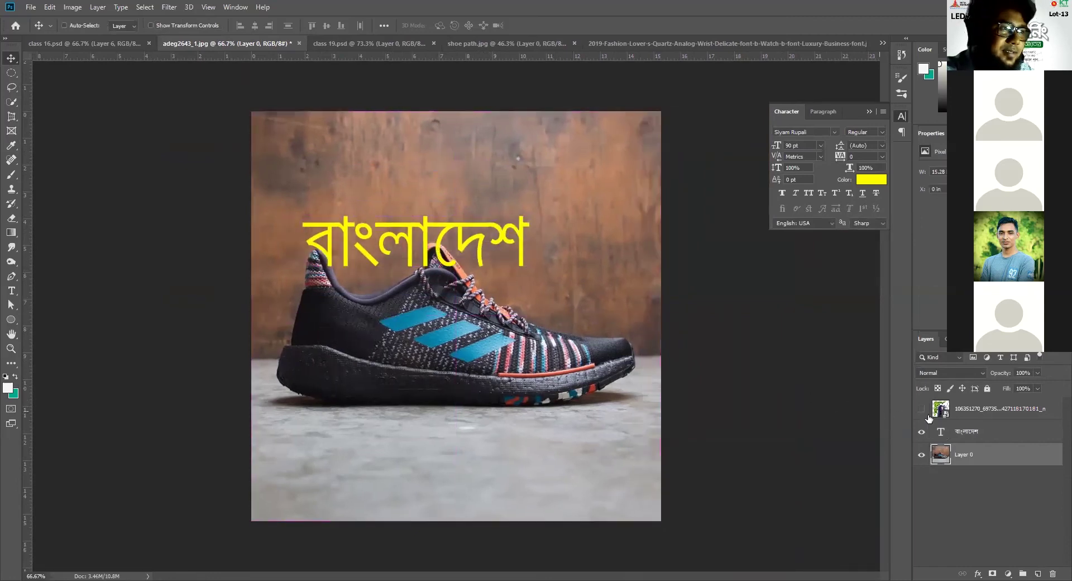
left_click(992, 431)
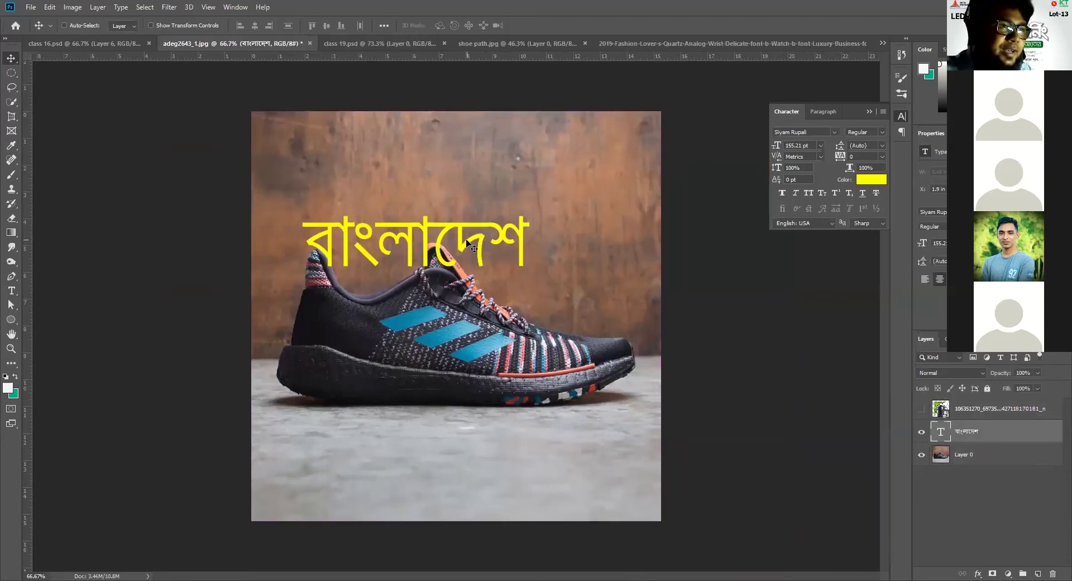
left_click_drag(471, 243, 514, 251)
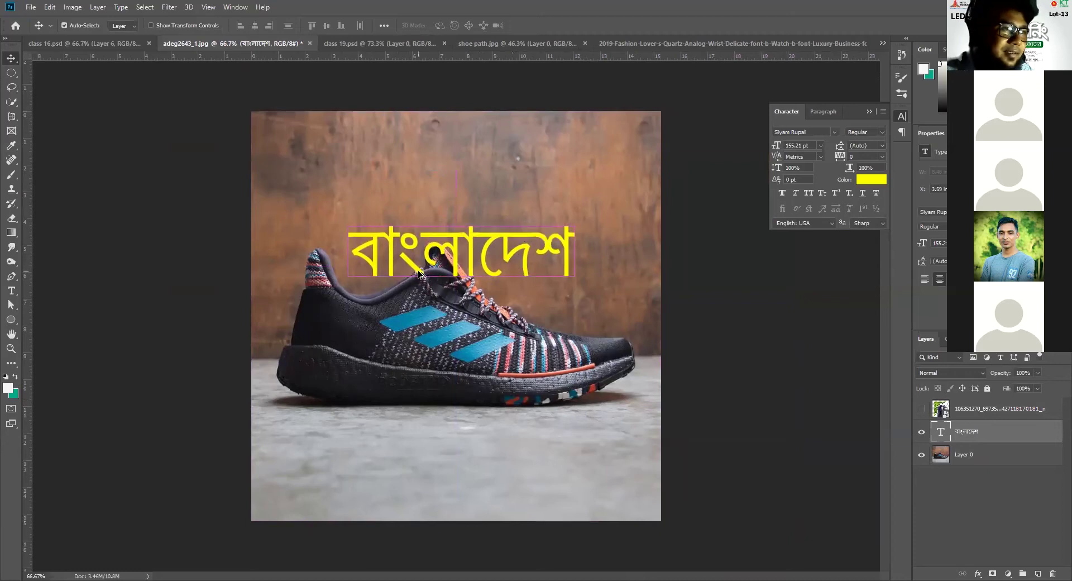
Hide the Bangla text layer to leave only the shoe photo showing.
scroll(435, 273, "up", 3)
scroll(437, 273, "up", 2)
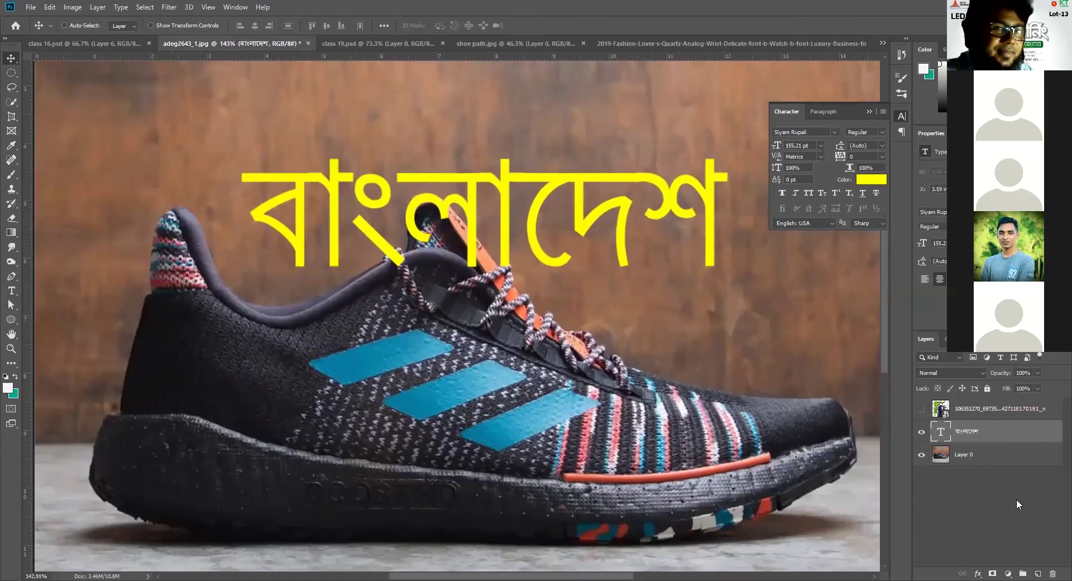
left_click(922, 431)
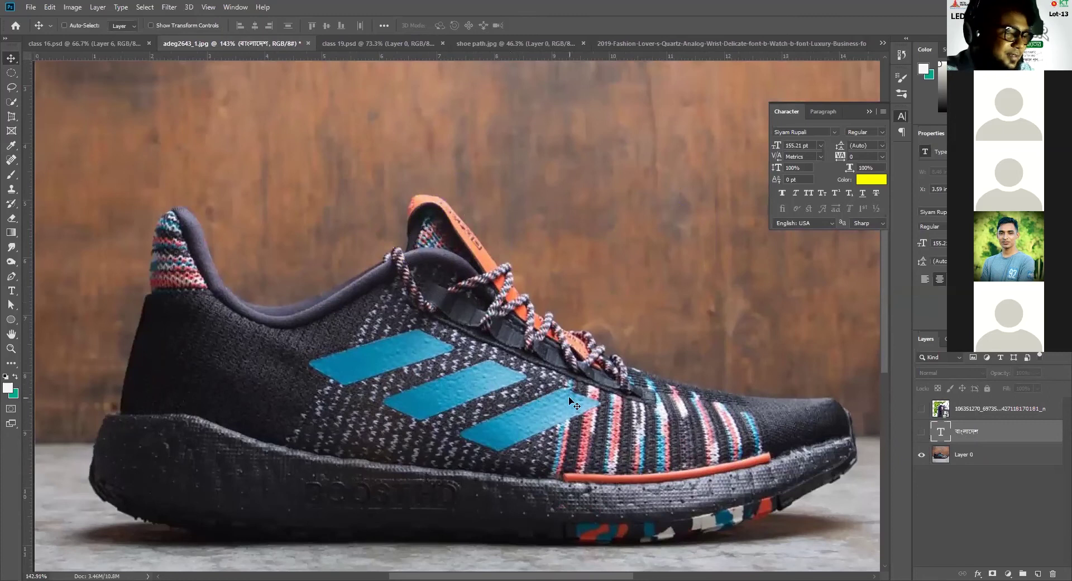
scroll(571, 397, "down", 2)
scroll(571, 397, "down", 1)
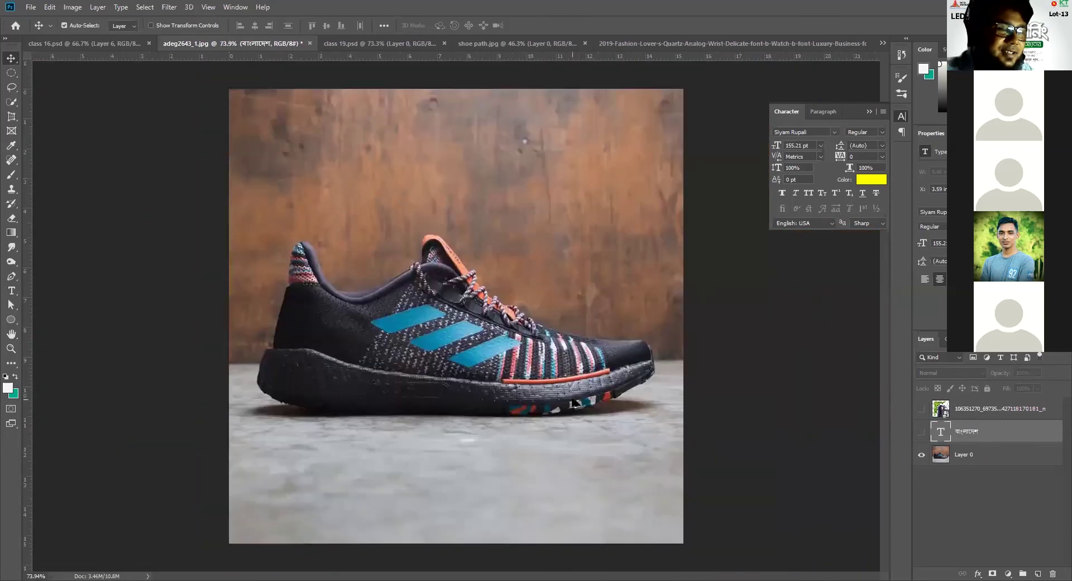
scroll(564, 335, "up", 1)
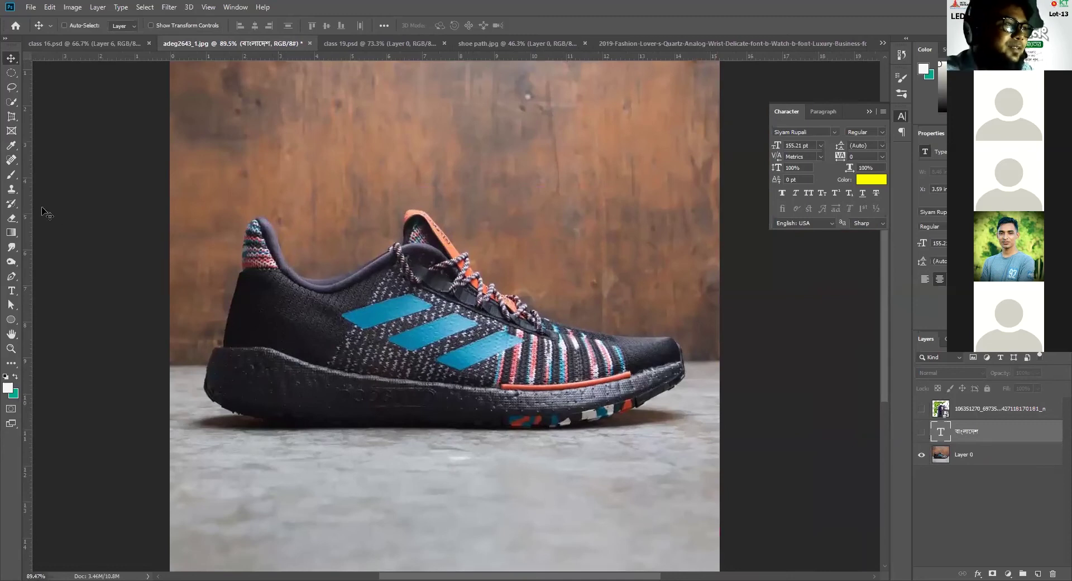
Start a Pen tool path on the shoe layer along the collar's upper edge up to the first lace loop.
key("p")
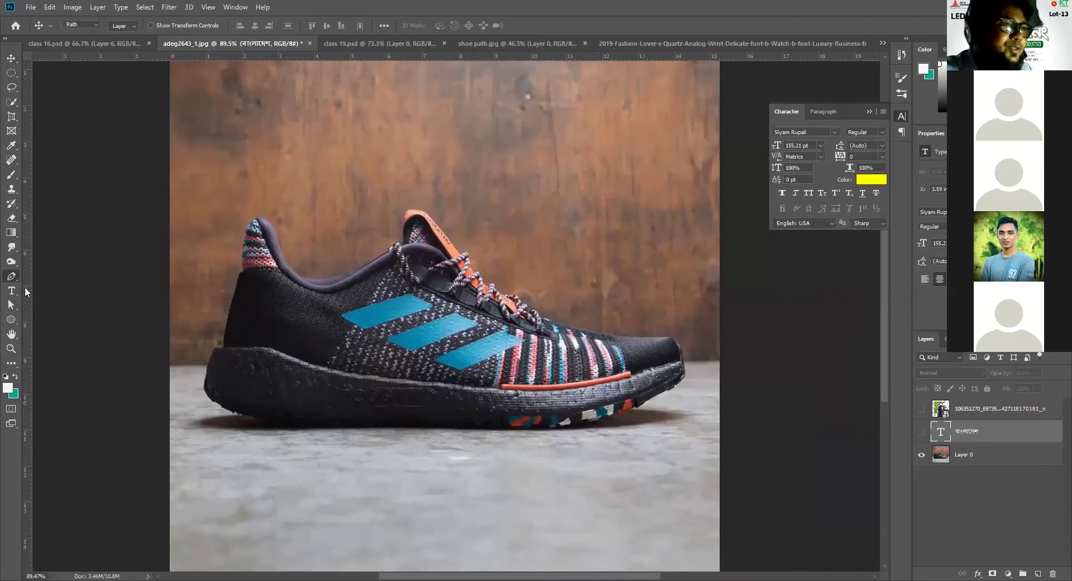
scroll(379, 253, "up", 4)
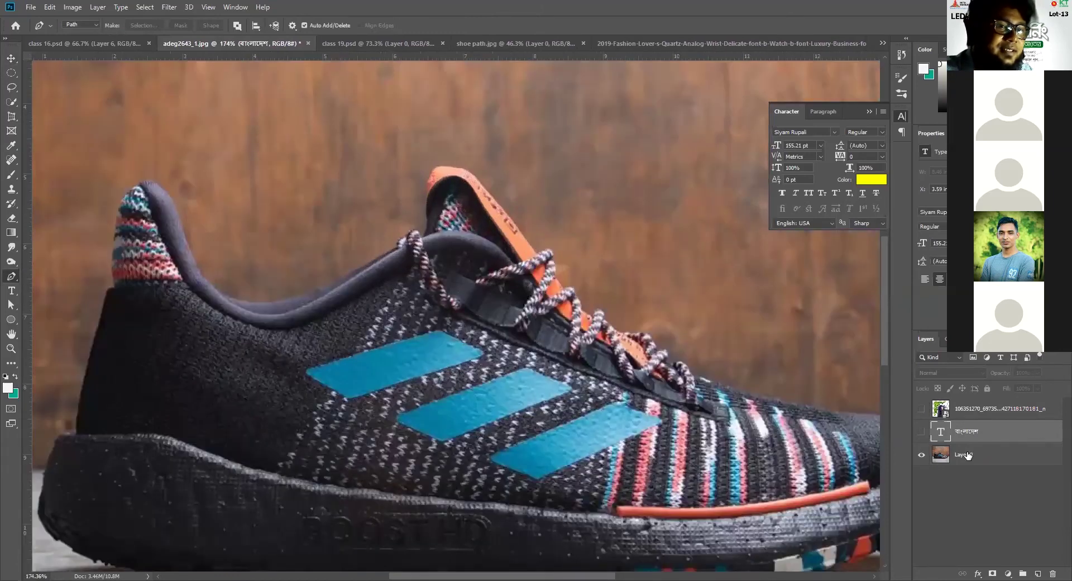
left_click(968, 456)
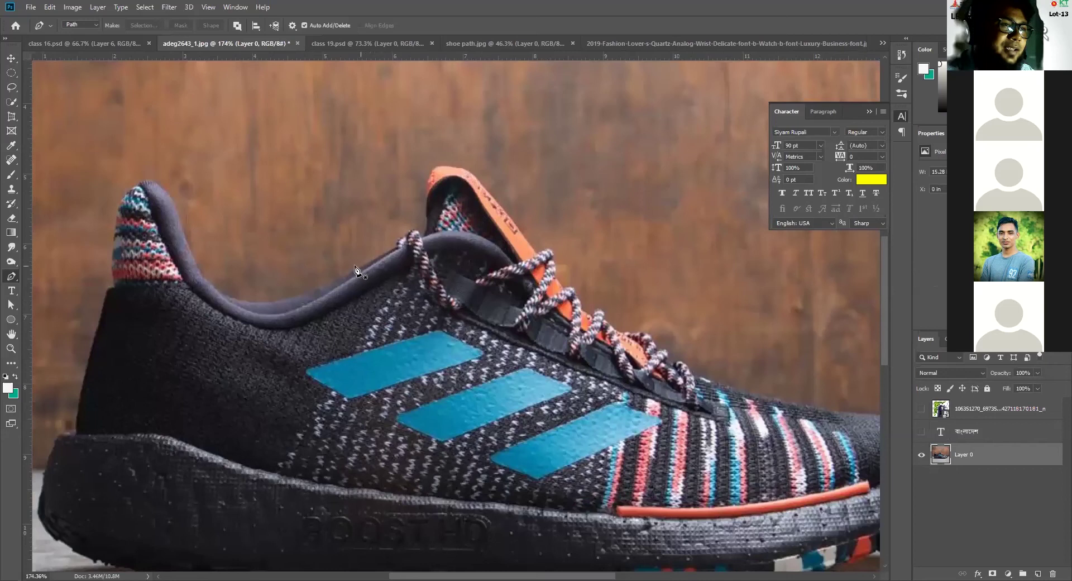
left_click(237, 300)
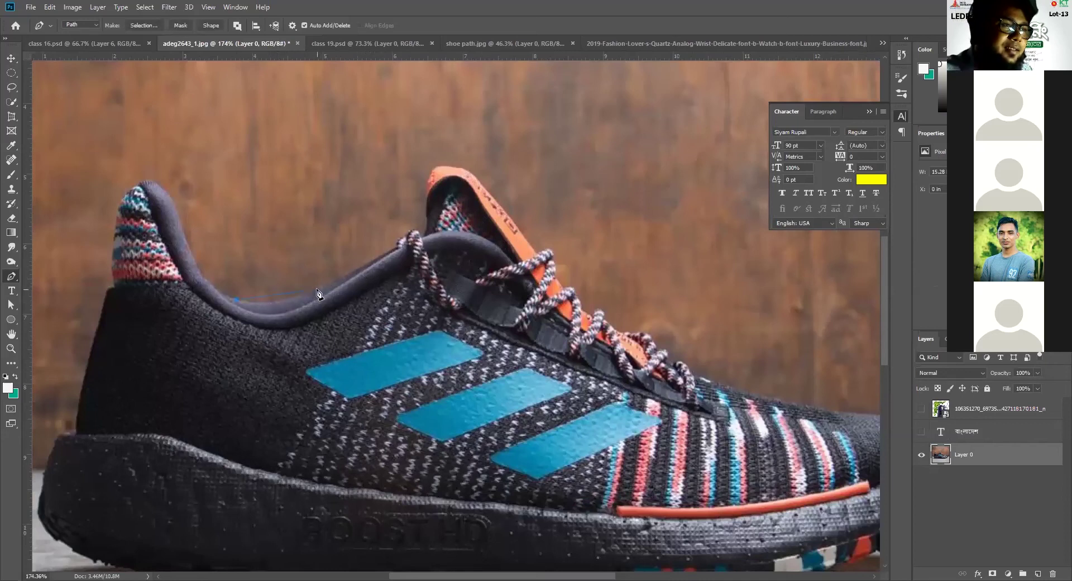
left_click_drag(335, 285, 369, 275)
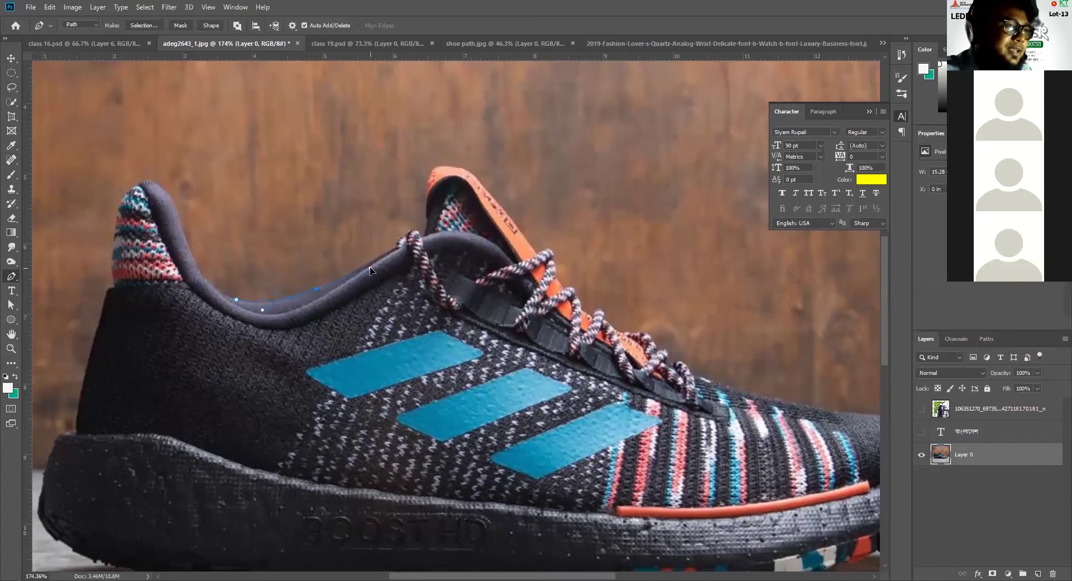
left_click_drag(370, 271, 341, 281)
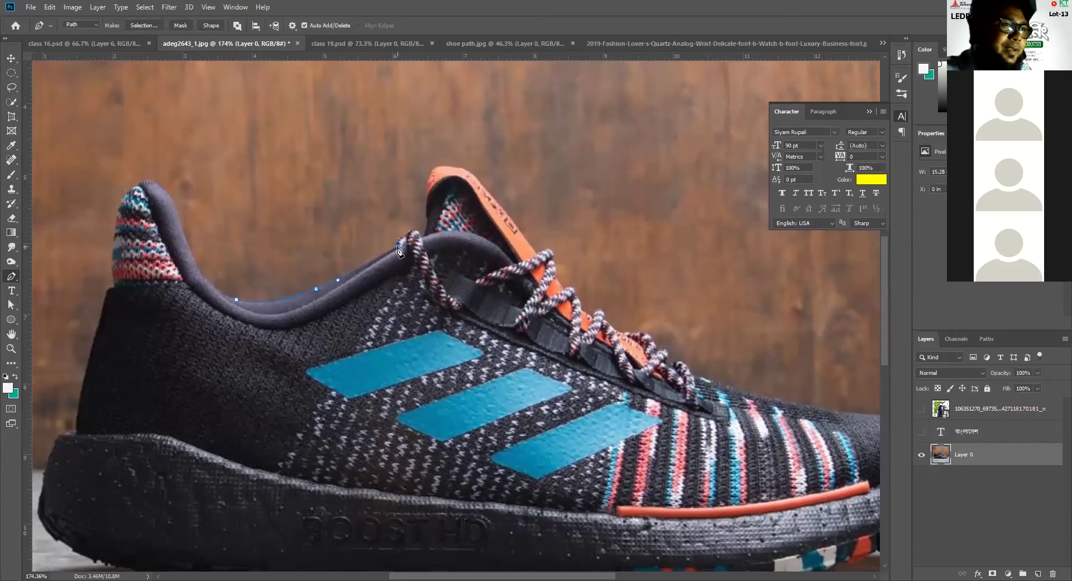
left_click_drag(397, 244, 418, 231)
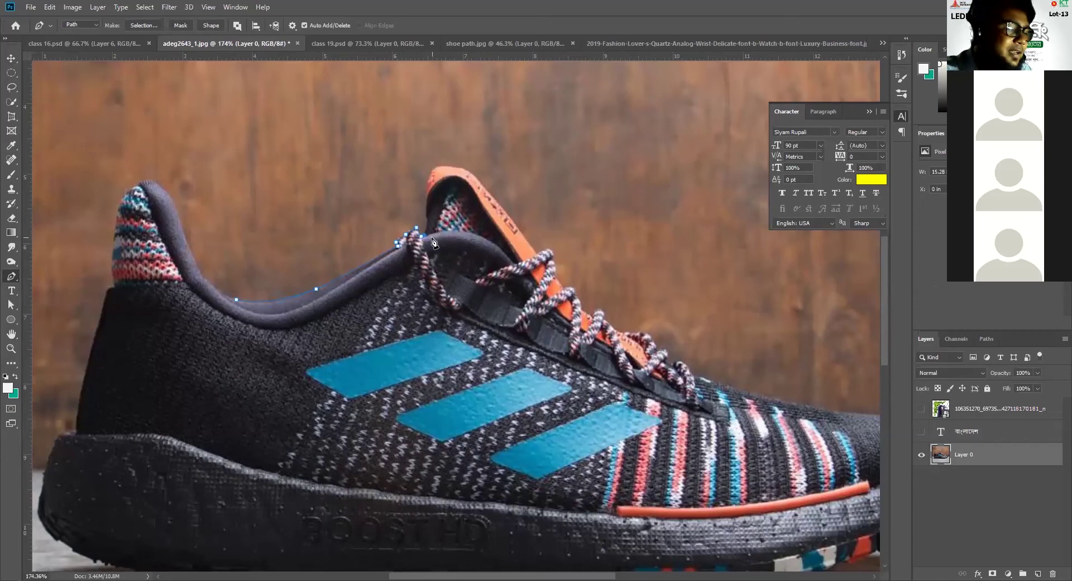
Continue the Pen tool path from the first lace loop up the tongue's back edge to its orange tip.
scroll(420, 229, "up", 2)
scroll(438, 257, "up", 2)
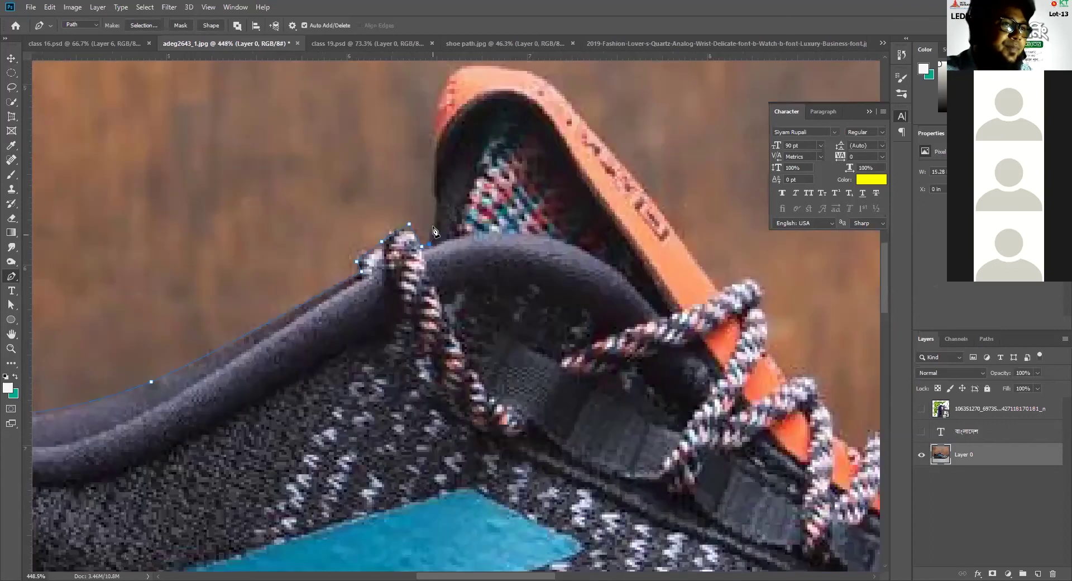
left_click(429, 171)
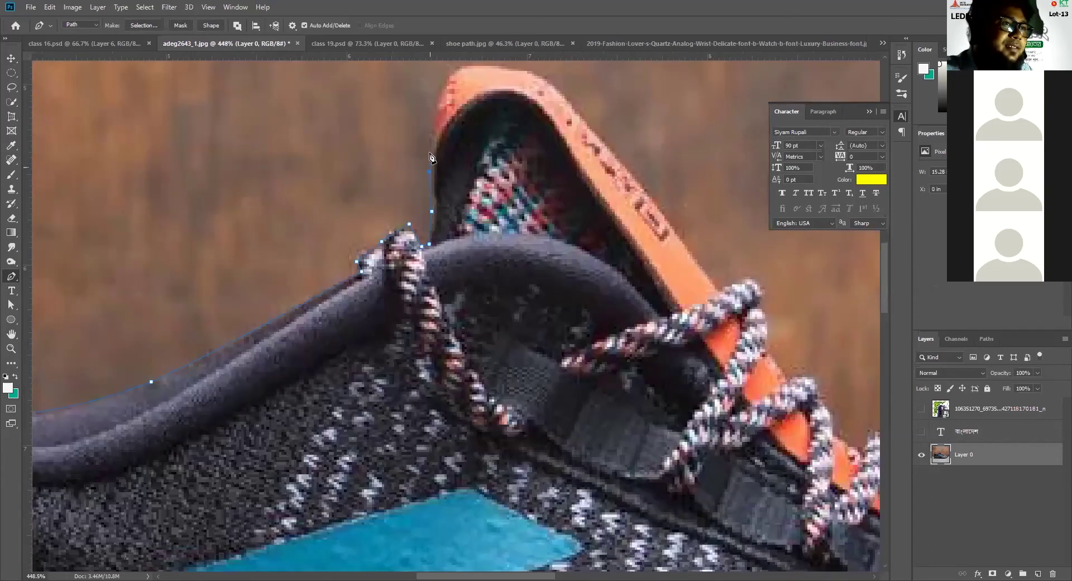
left_click(429, 136)
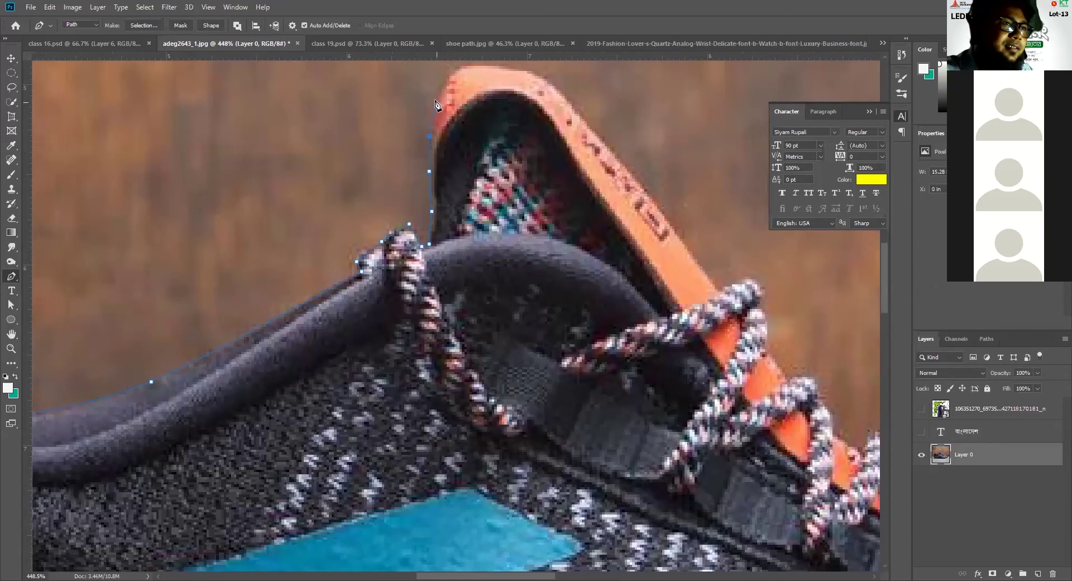
left_click(435, 100)
left_click_drag(488, 91, 457, 220)
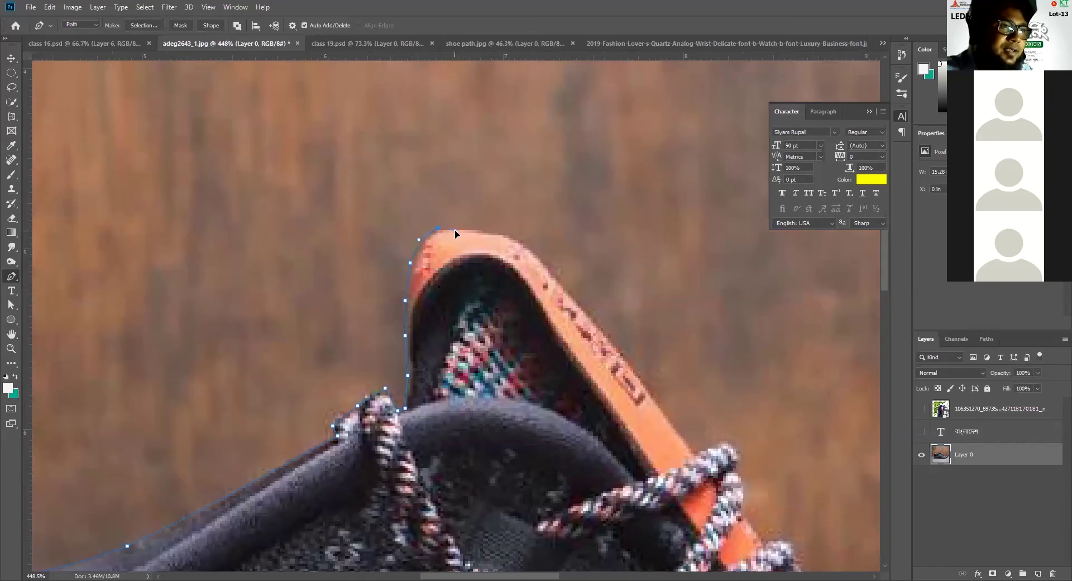
Carry the path over the tongue's orange tip and down its front edge to just before the next lace loop.
left_click(457, 229)
left_click(495, 232)
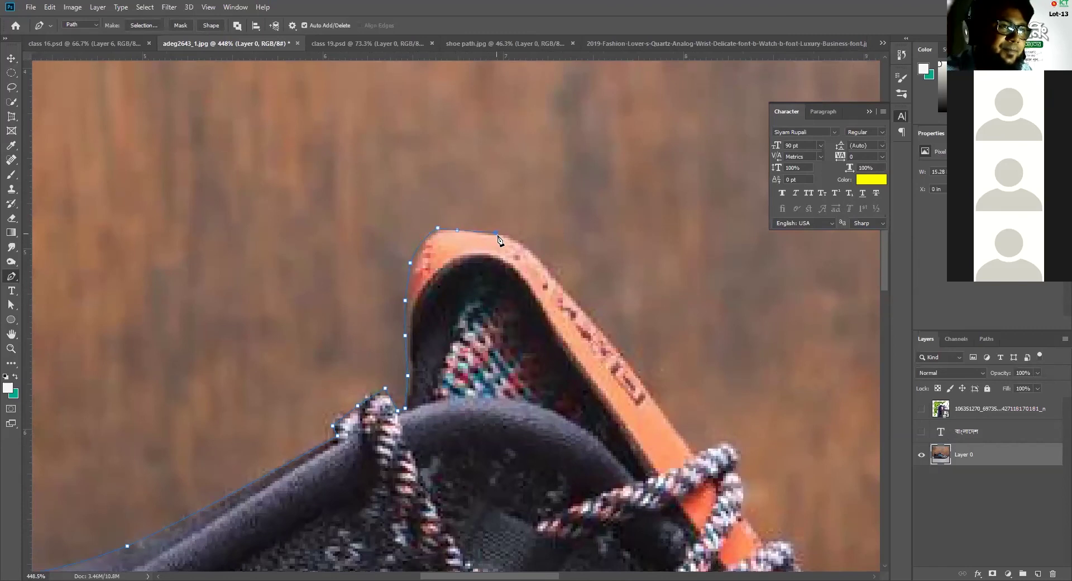
left_click(508, 235)
left_click_drag(573, 295, 586, 332)
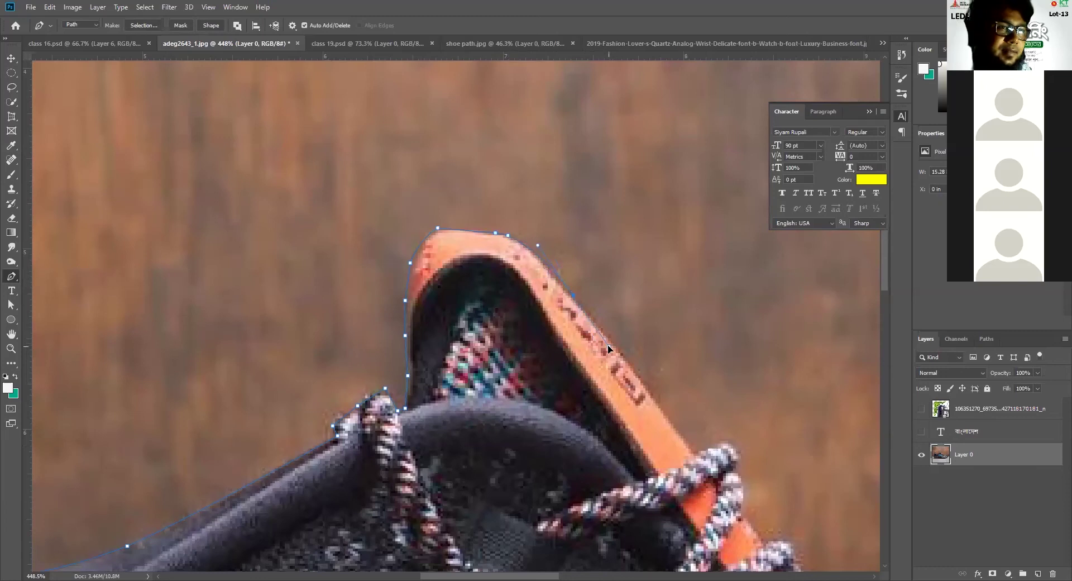
left_click(607, 334)
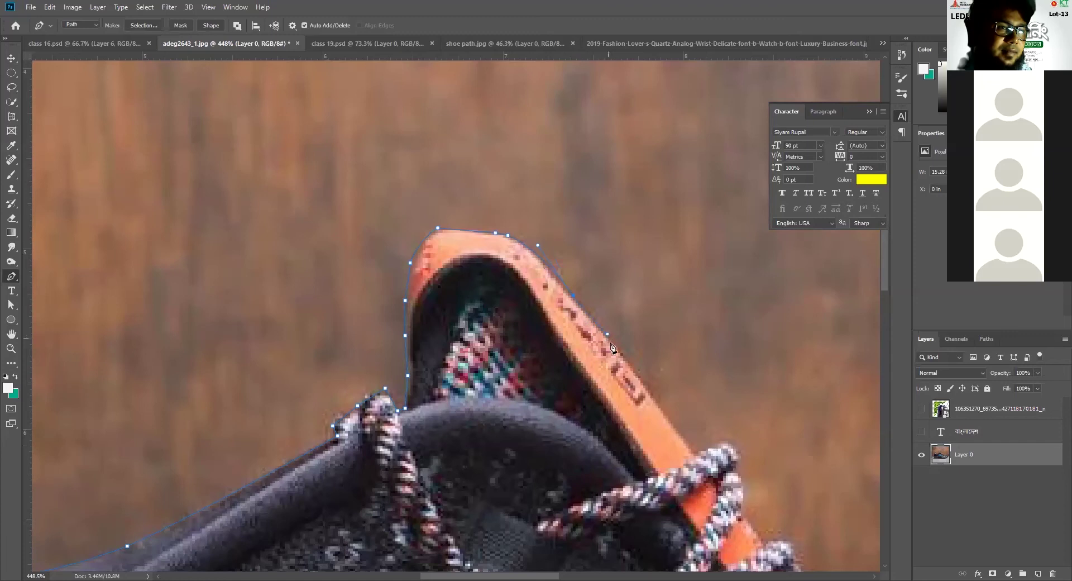
left_click(633, 369)
left_click_drag(666, 422, 446, 289)
left_click(449, 287)
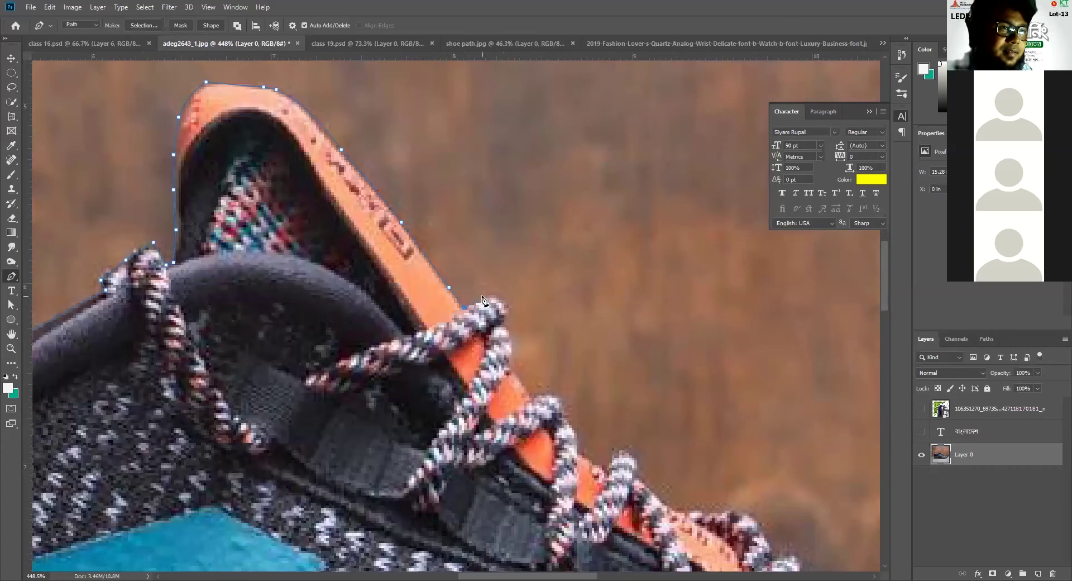
Trace the path around the uppermost lace loop on the tongue's front edge.
left_click(487, 293)
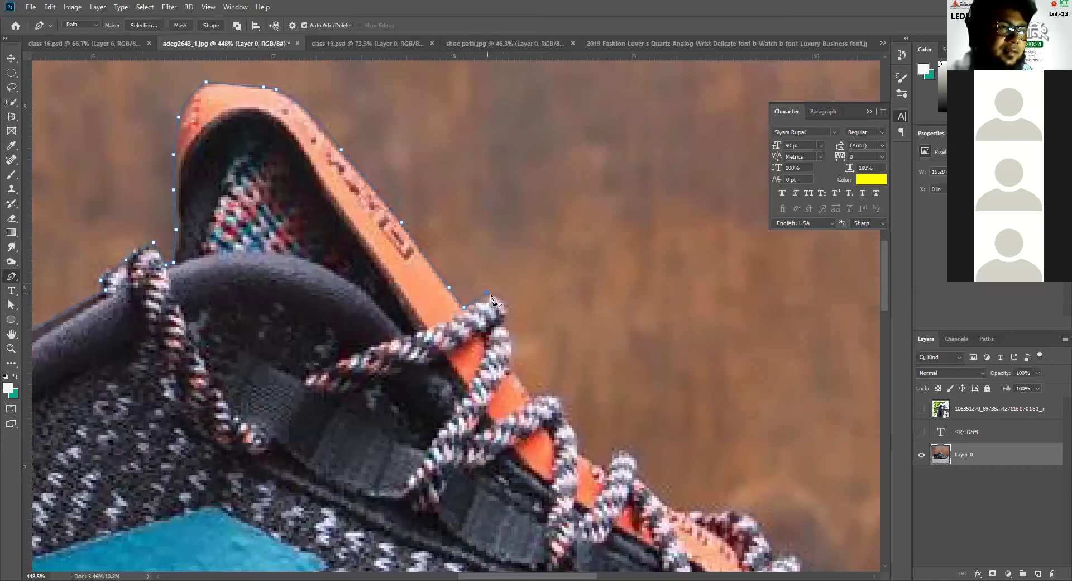
left_click(509, 311)
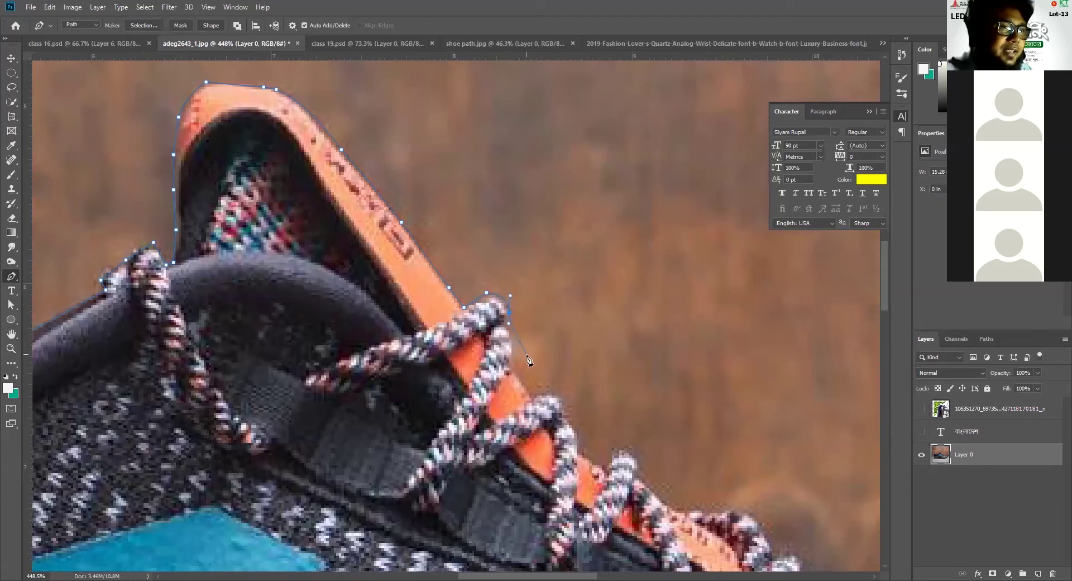
scroll(523, 350, "down", 1)
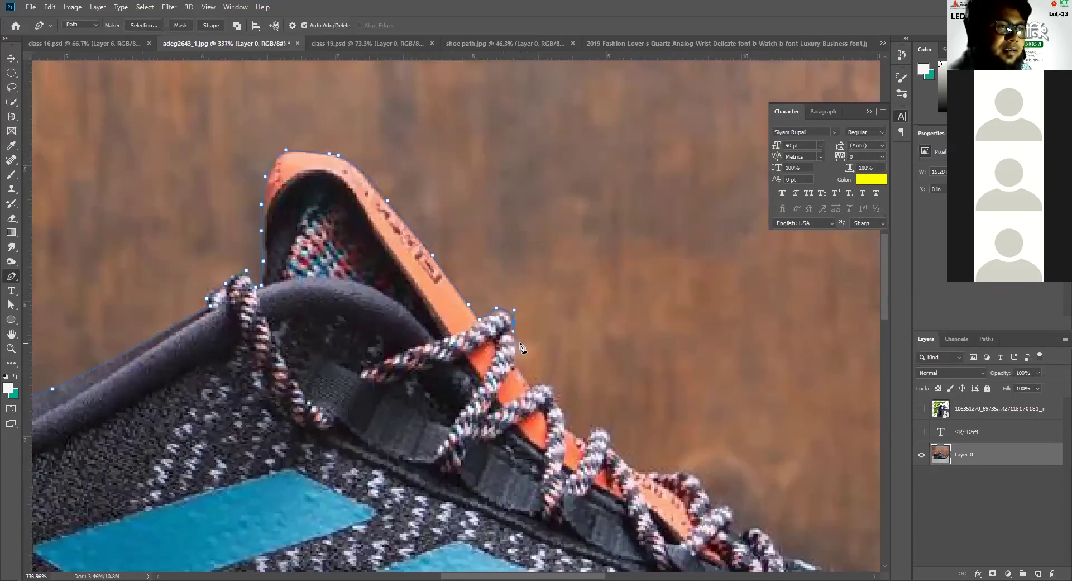
left_click(515, 350)
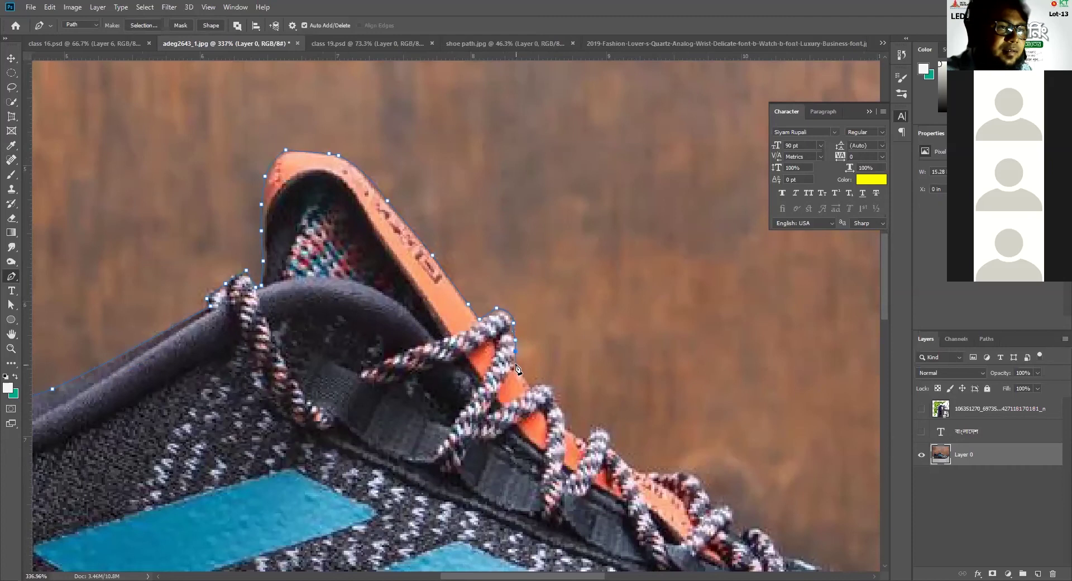
Extend the path around the next two lace loops down the front of the tongue.
left_click(534, 385)
left_click(549, 384)
left_click(556, 401)
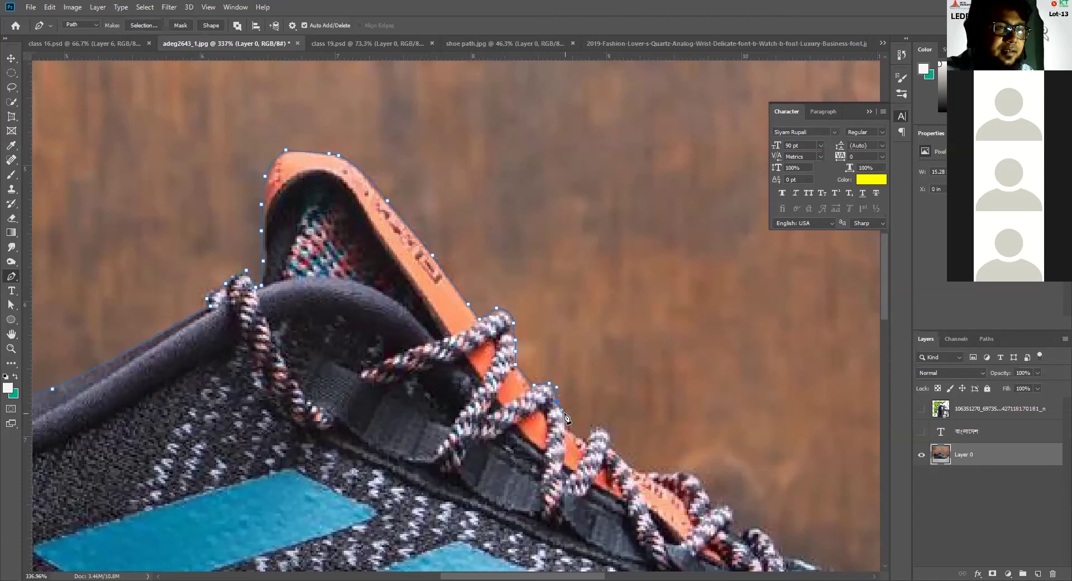
left_click(564, 411)
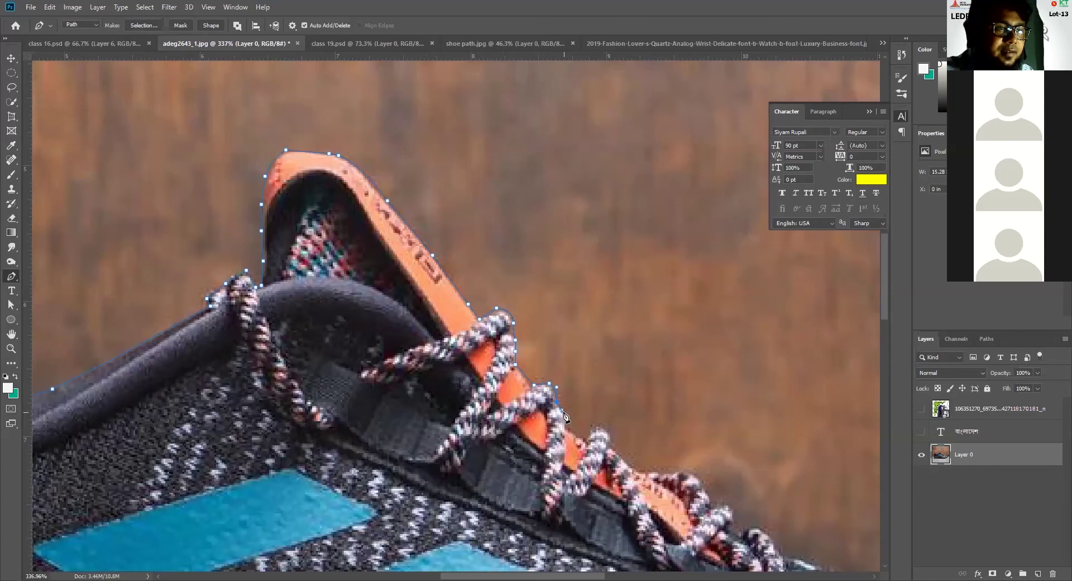
left_click(586, 441)
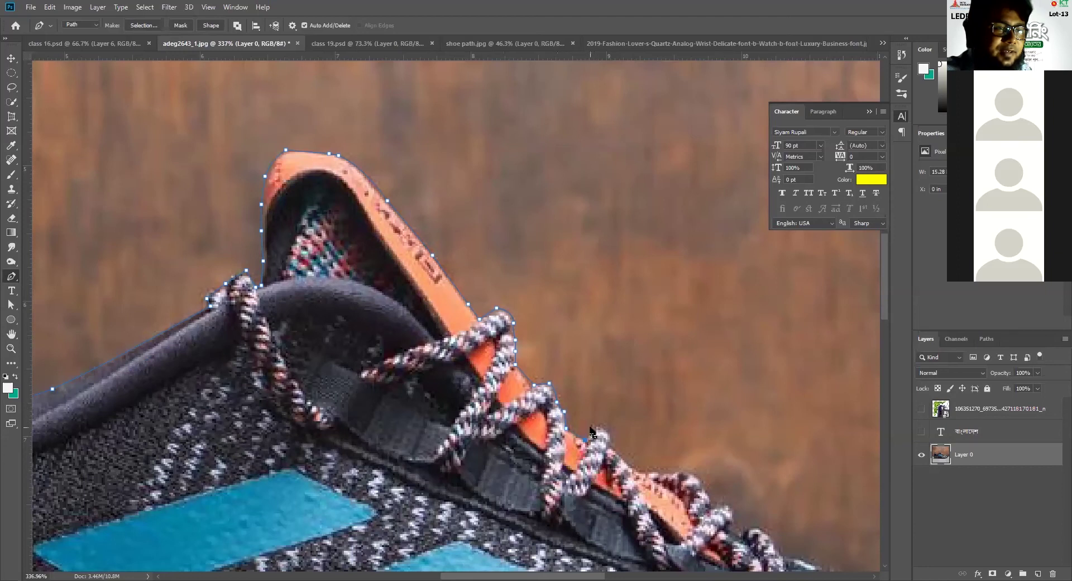
left_click(593, 425)
left_click(607, 428)
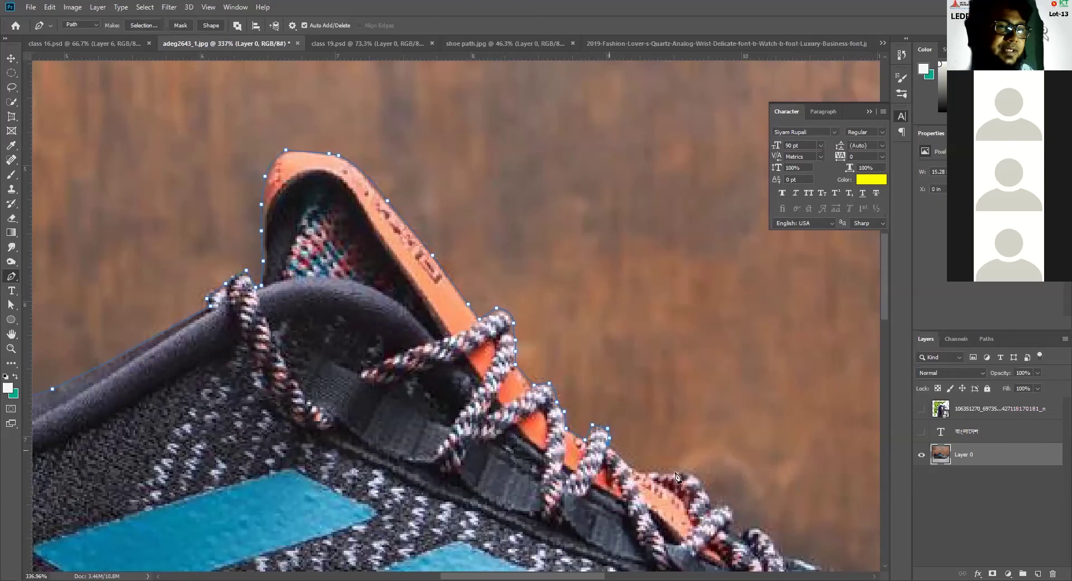
Finish the path back across the shoe's side and copy the enclosed area to a new layer through a selection.
scroll(483, 363, "down", 2)
scroll(483, 363, "down", 3)
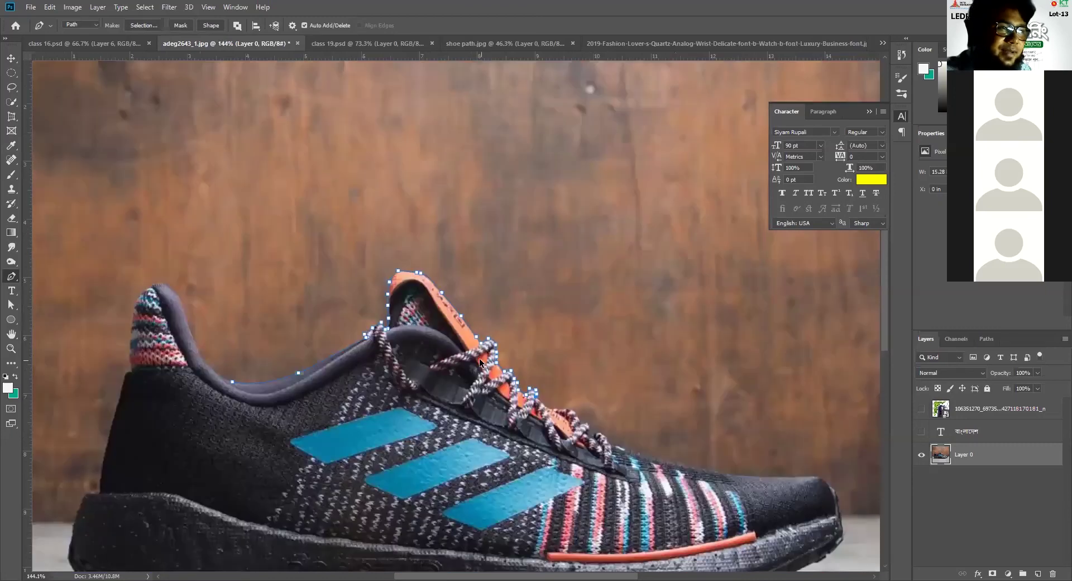
scroll(480, 362, "down", 2)
left_click(301, 408)
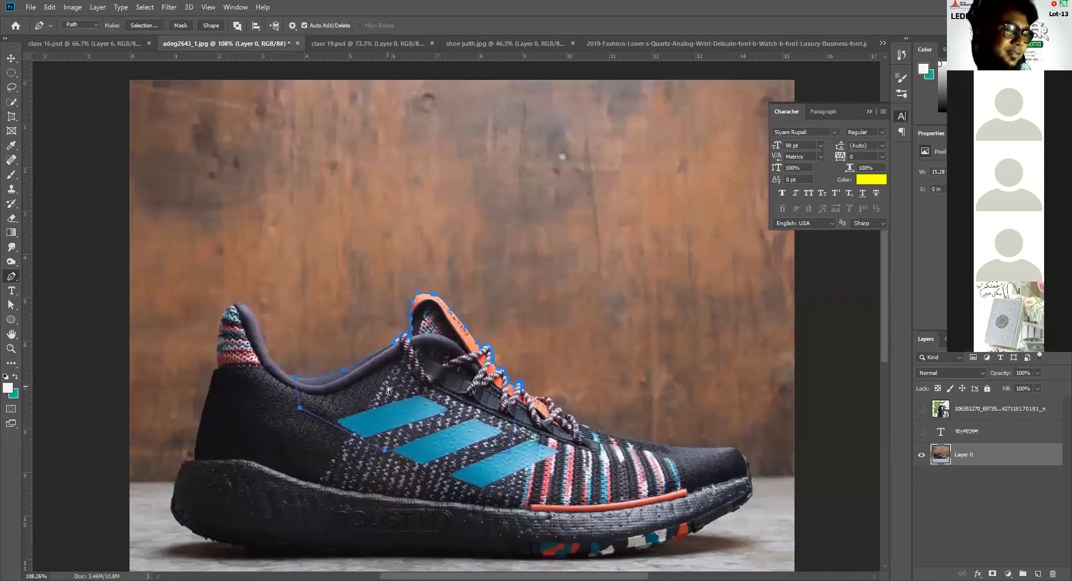
key("ctrl+Return")
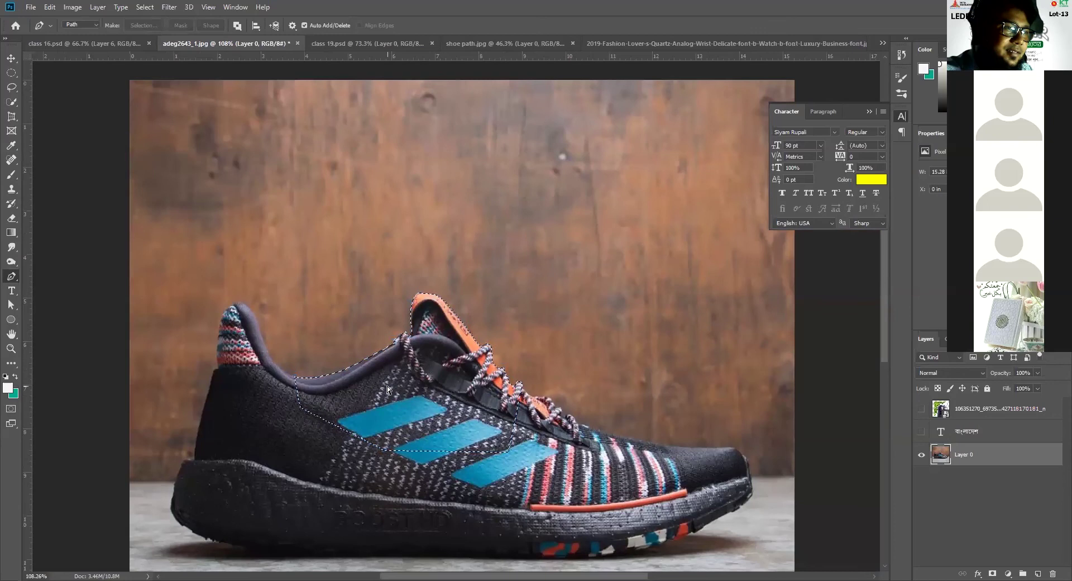
key("ctrl+j")
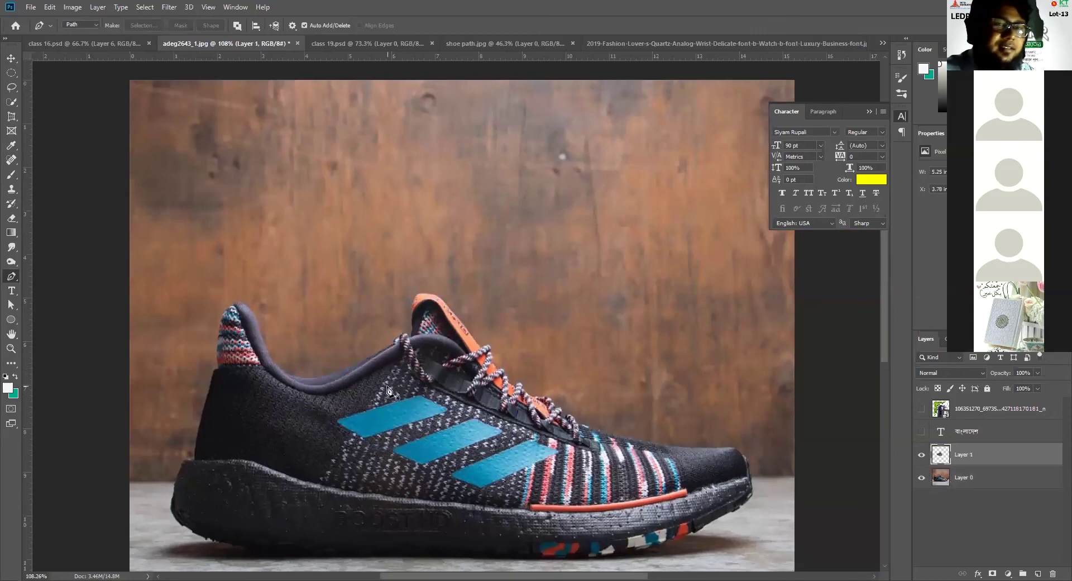
Show the Bangla text layer and move the copied shoe layer above it so the text sits behind the tongue.
left_click(922, 432)
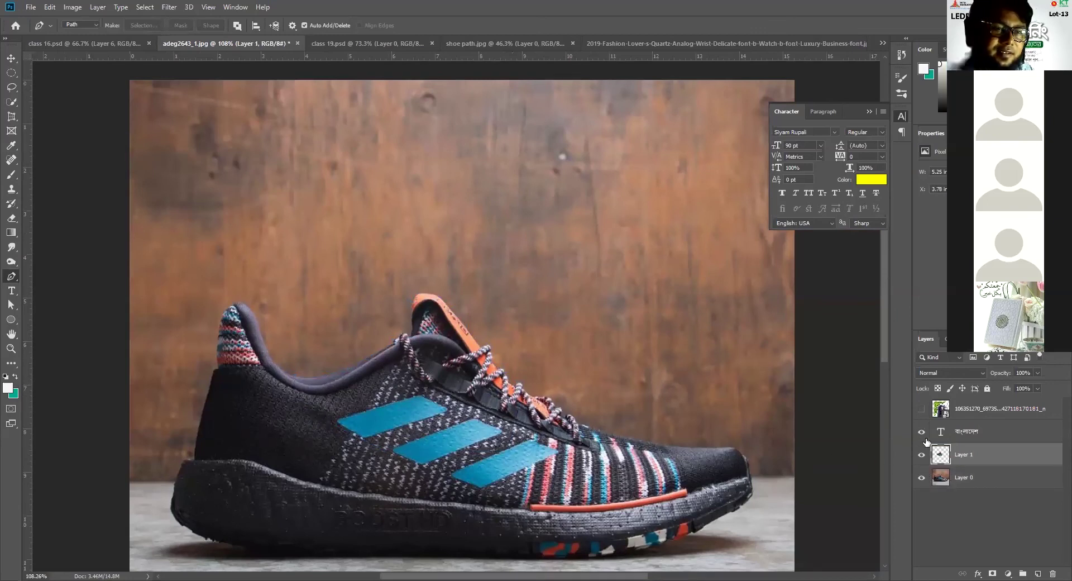
left_click_drag(967, 456, 975, 429)
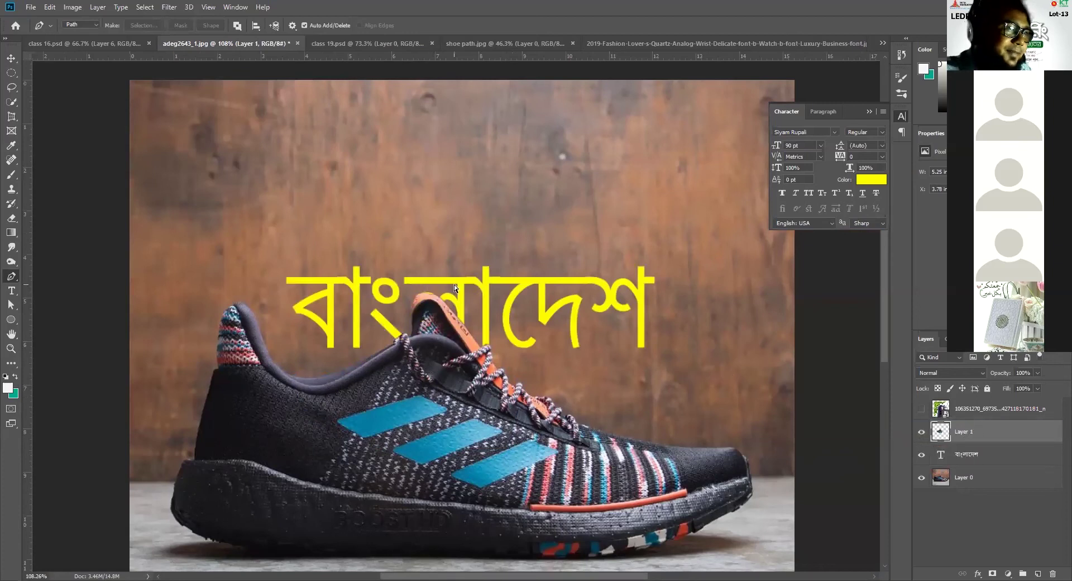
key("v")
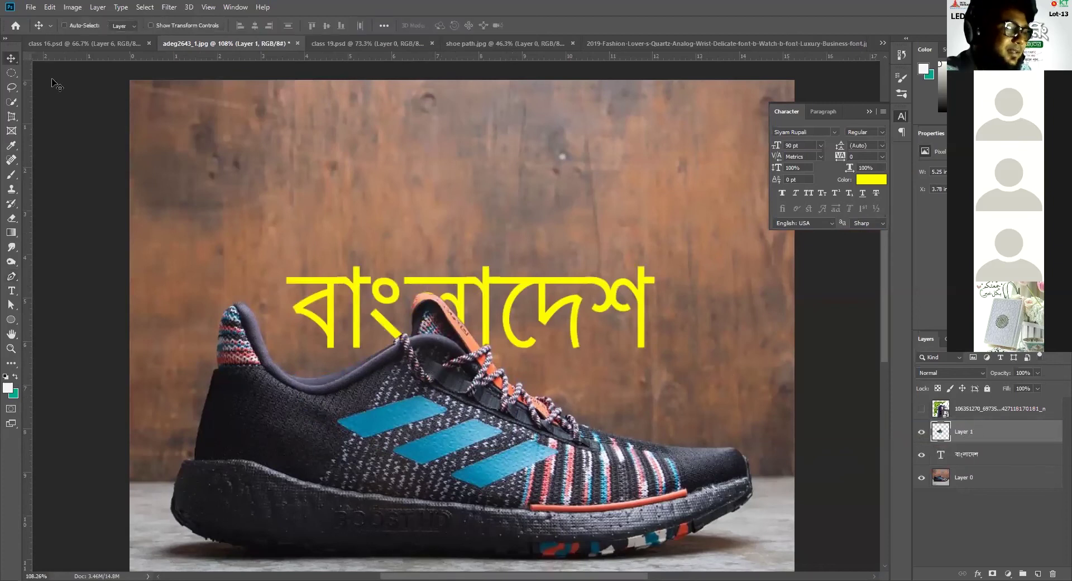
scroll(509, 416, "down", 3)
Change the Bangla text's font to Sujata UNICODE, searching the fonts for "unico".
key("ctrl")
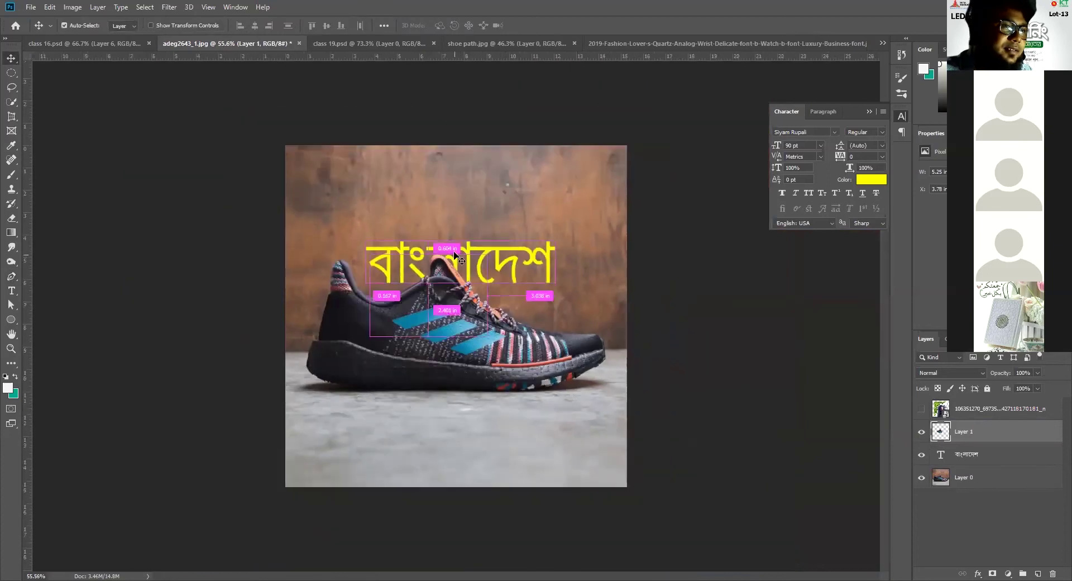
left_click(458, 257, "ctrl")
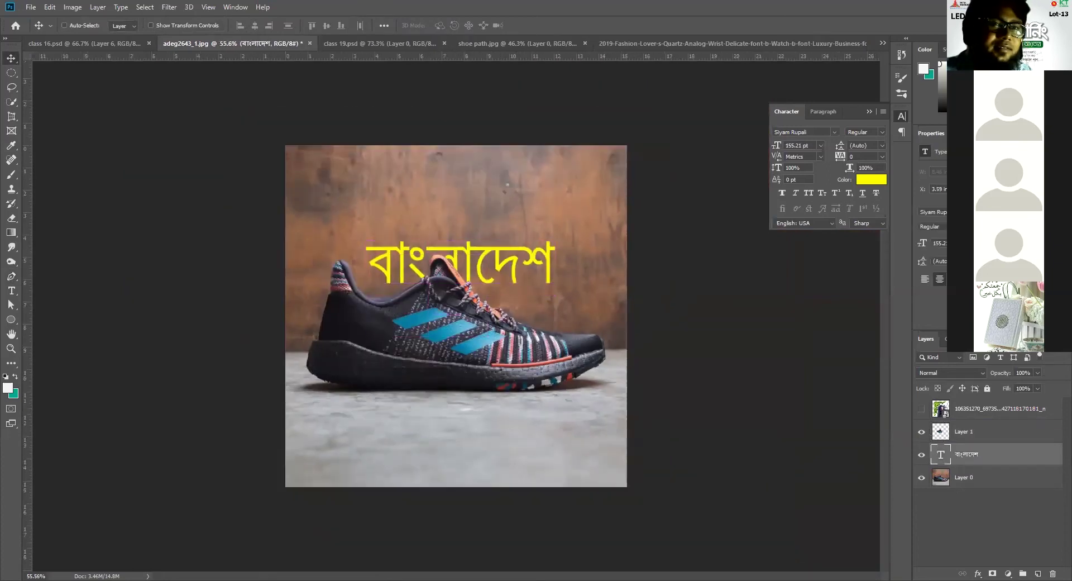
left_click(820, 132)
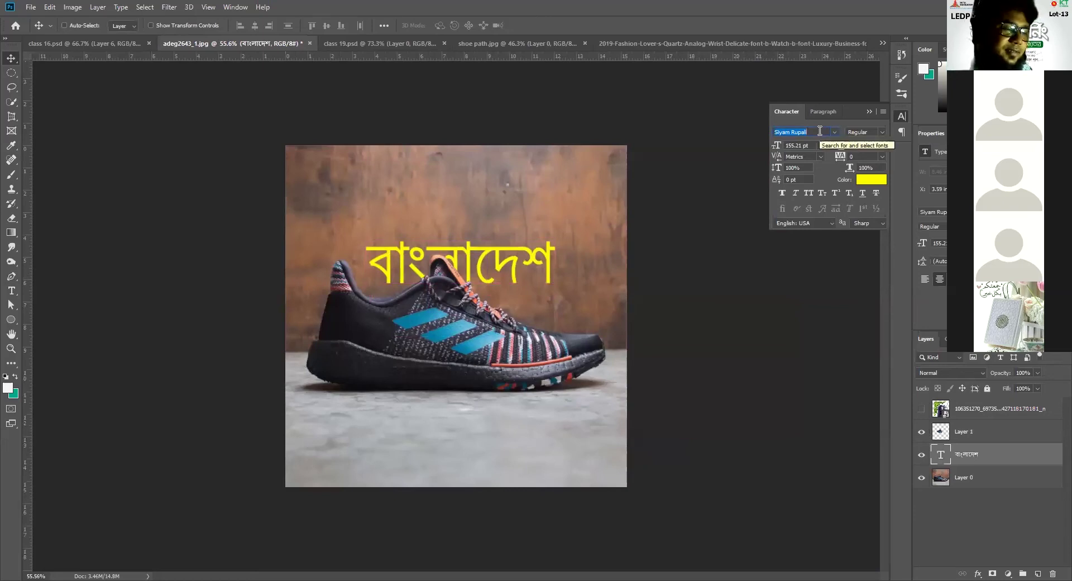
type("বলগ")
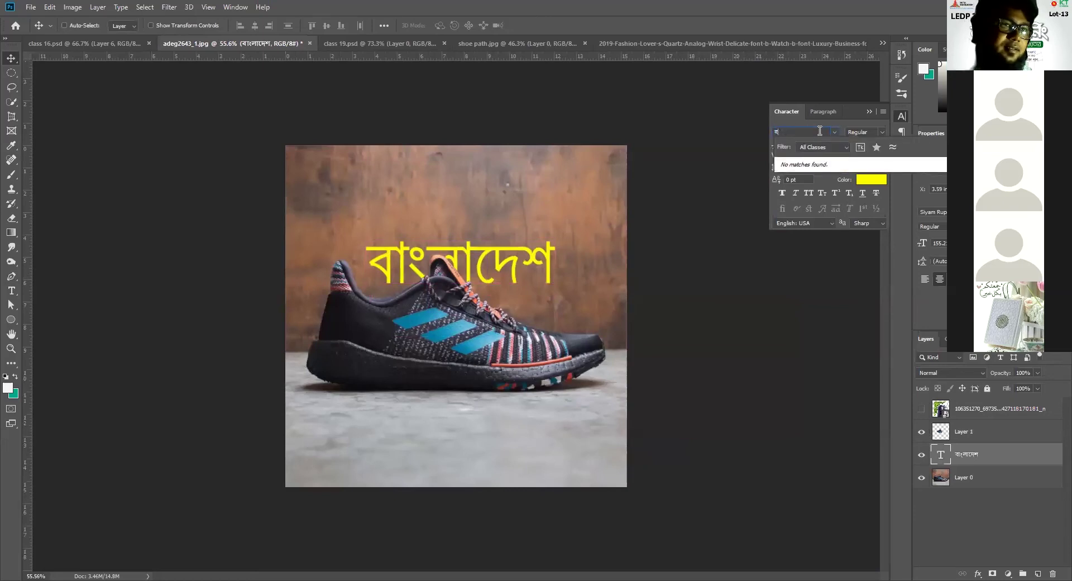
key("BackSpace")
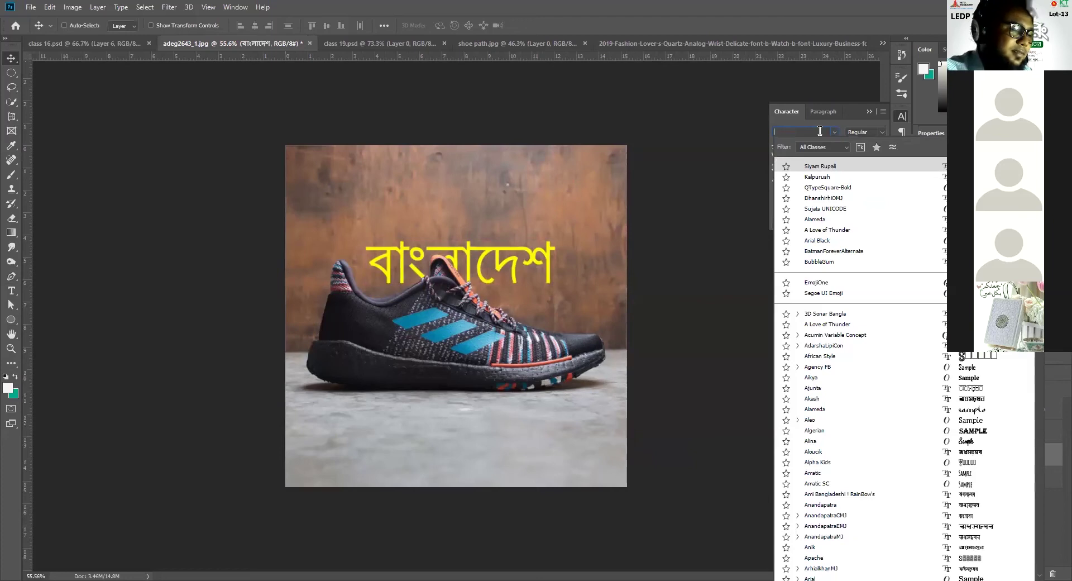
type("uni")
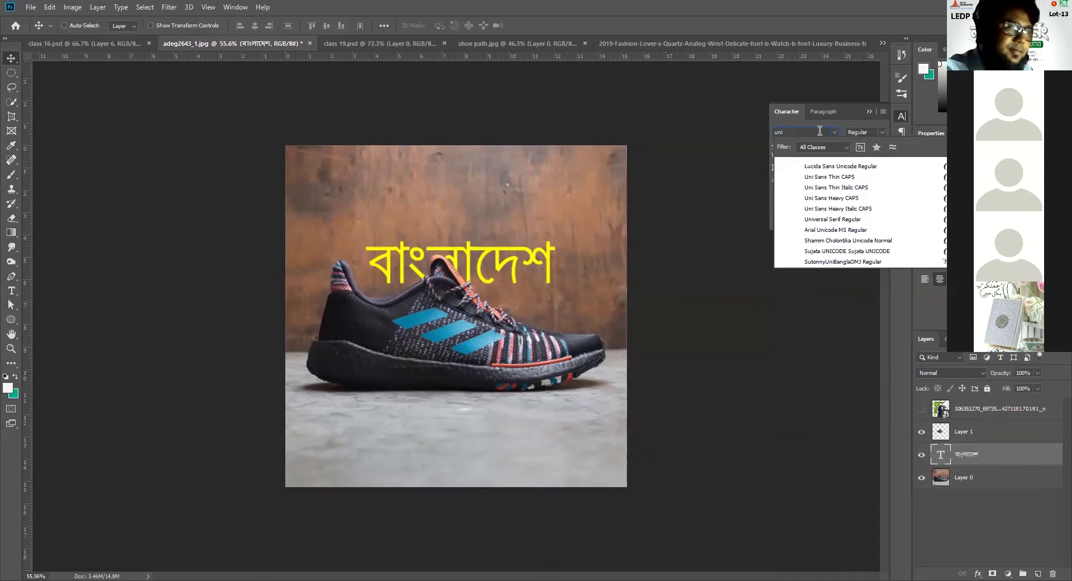
type("co...")
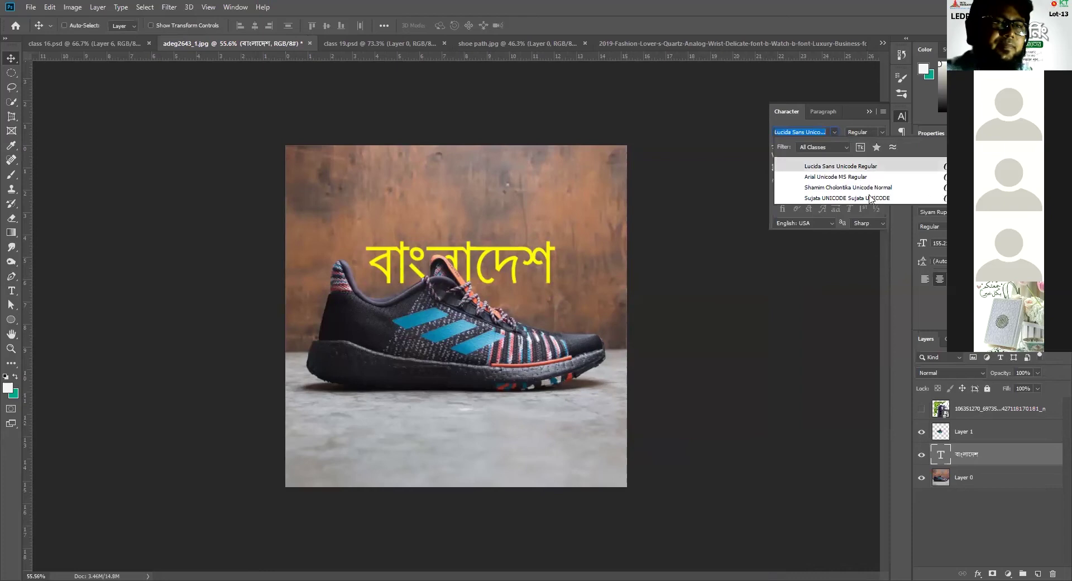
left_click(857, 199)
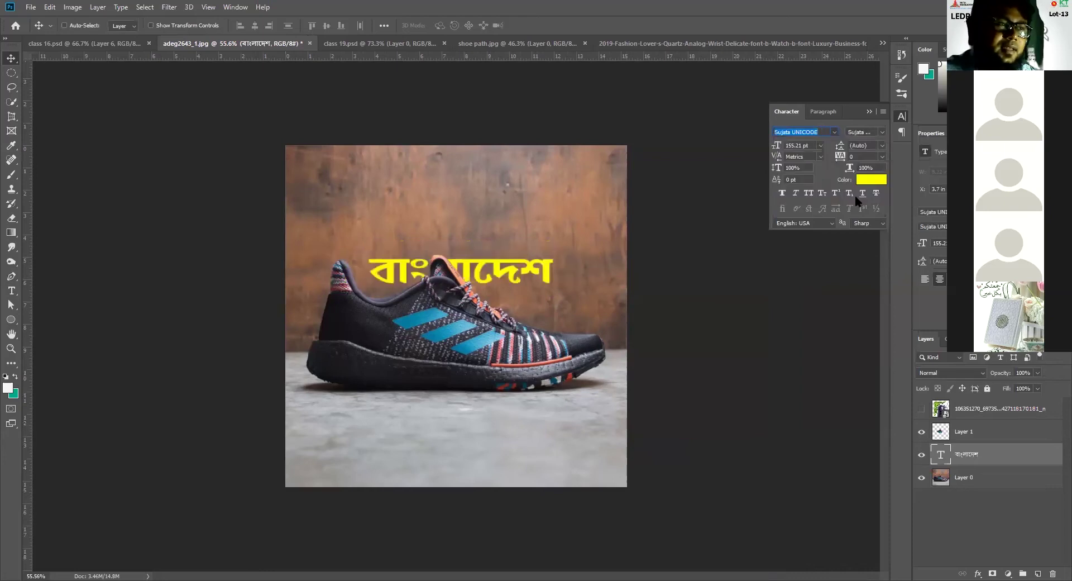
Stretch the Bangla text to about 169% height and 114% width, skew it slightly, and place it behind the shoe's tongue.
key("ctrl+t")
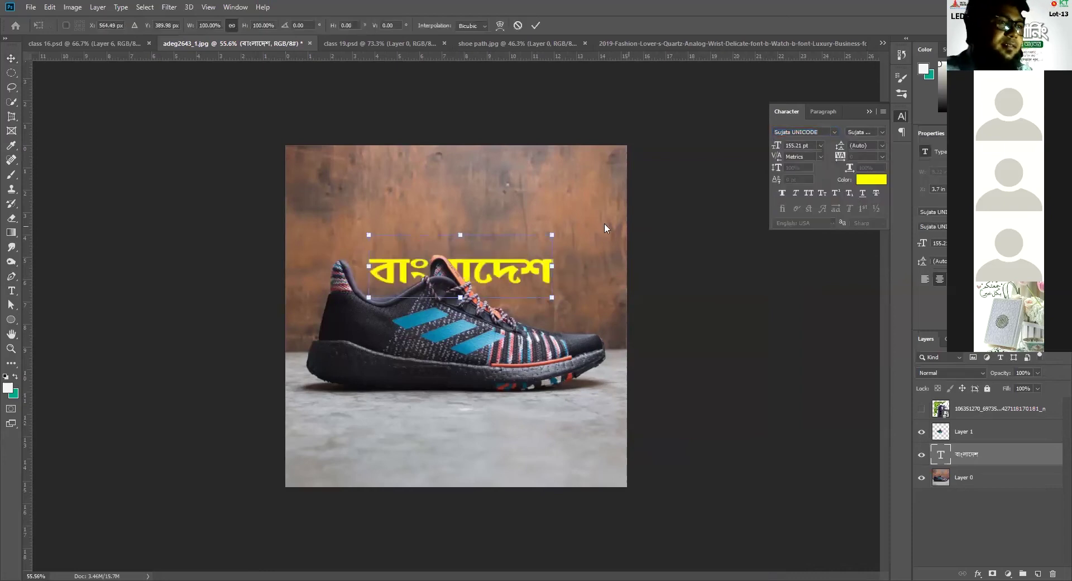
left_click_drag(461, 233, 485, 191)
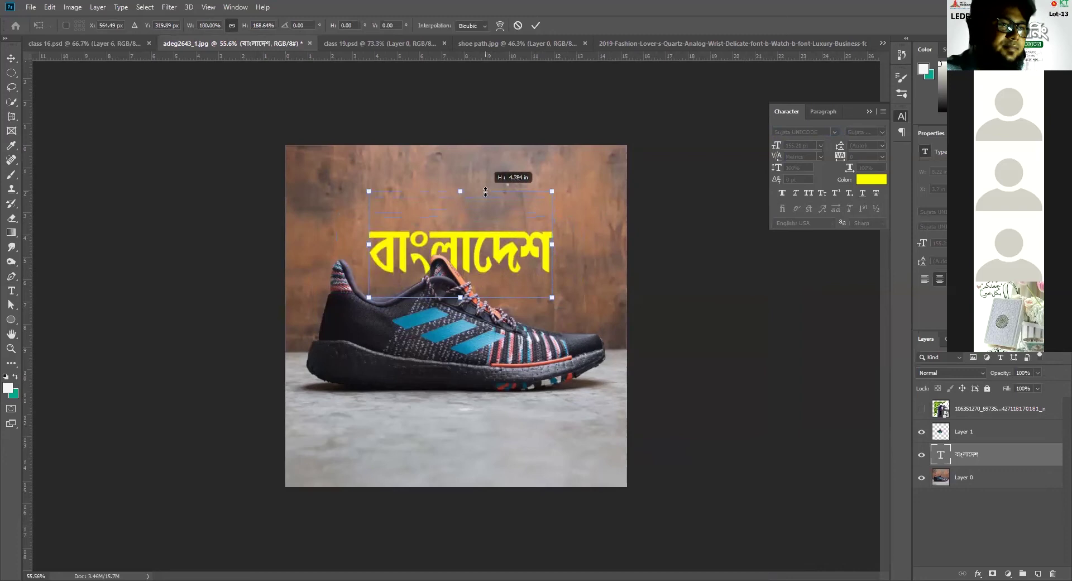
left_click_drag(552, 244, 483, 260)
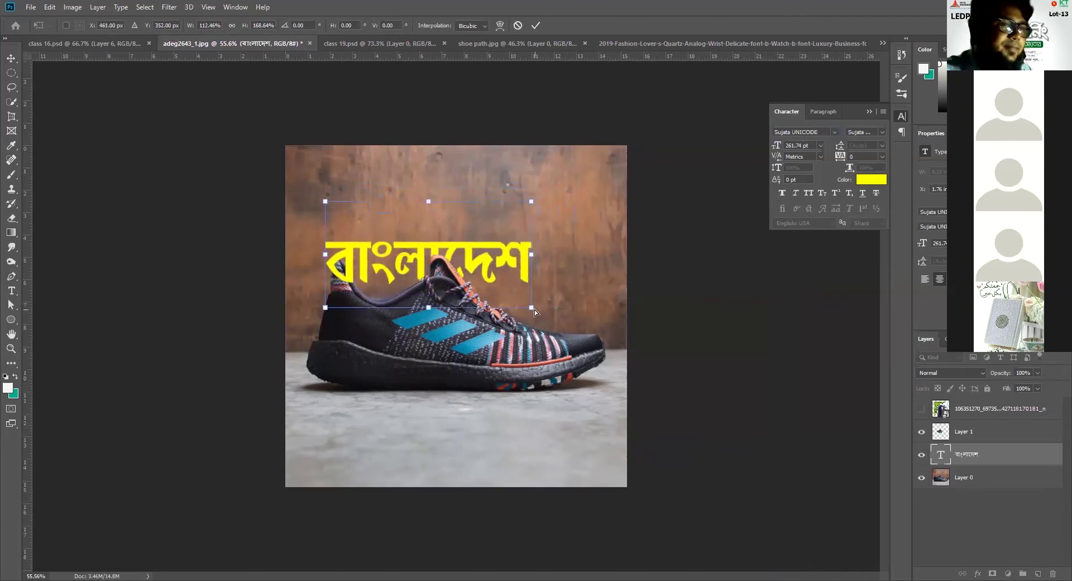
left_click_drag(534, 311, 541, 285)
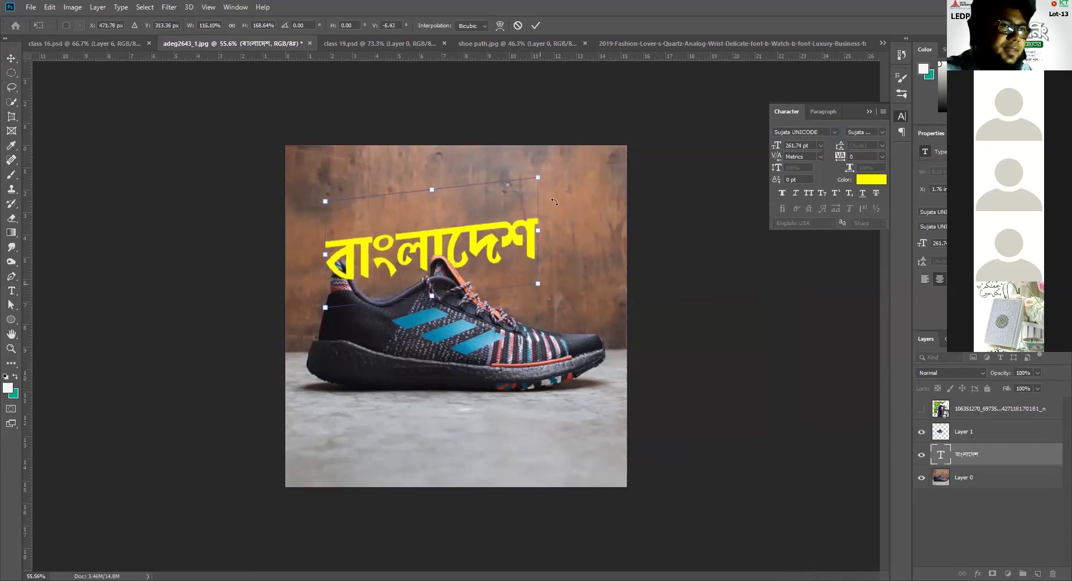
left_click_drag(541, 180, 534, 201)
mouse_move(417, 252)
left_mouse_down()
mouse_move(397, 254)
mouse_move(423, 263)
left_mouse_up()
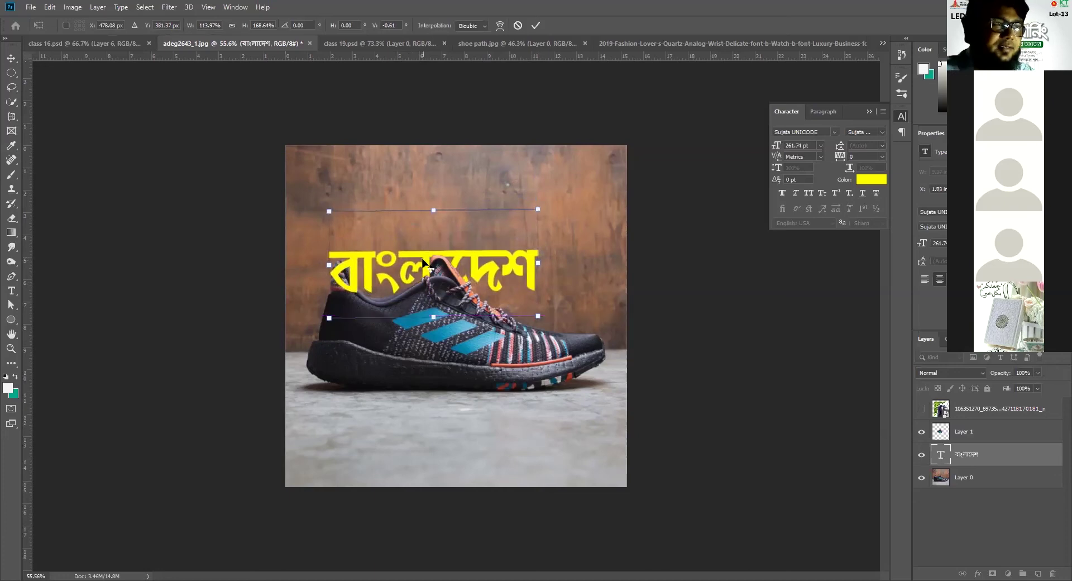
key("Return")
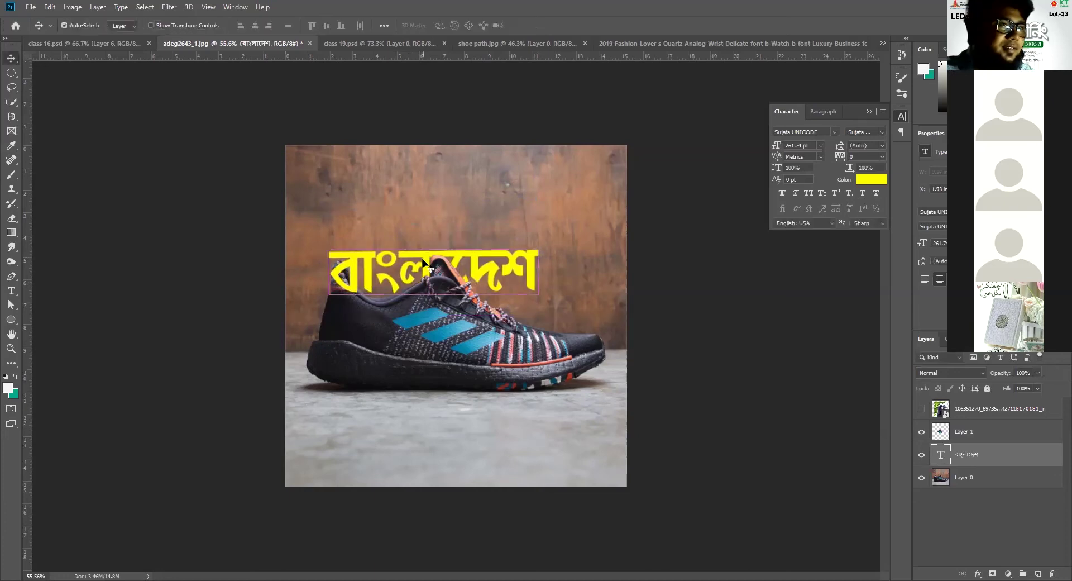
Move the Bangla text slightly up and to the left above the shoe, and leave the document unsaved.
key("ctrl+shift+s")
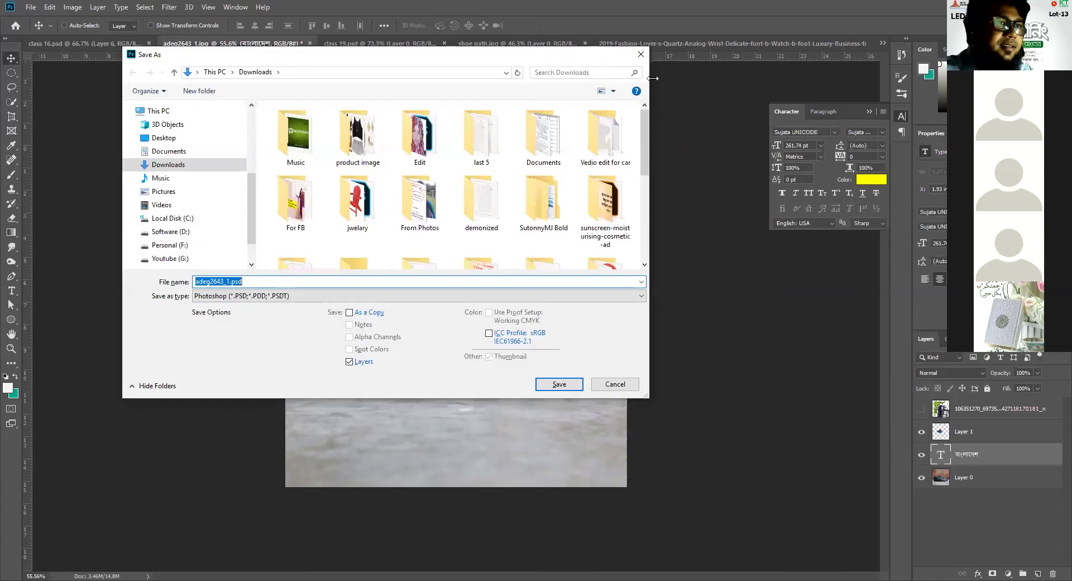
left_click(641, 56)
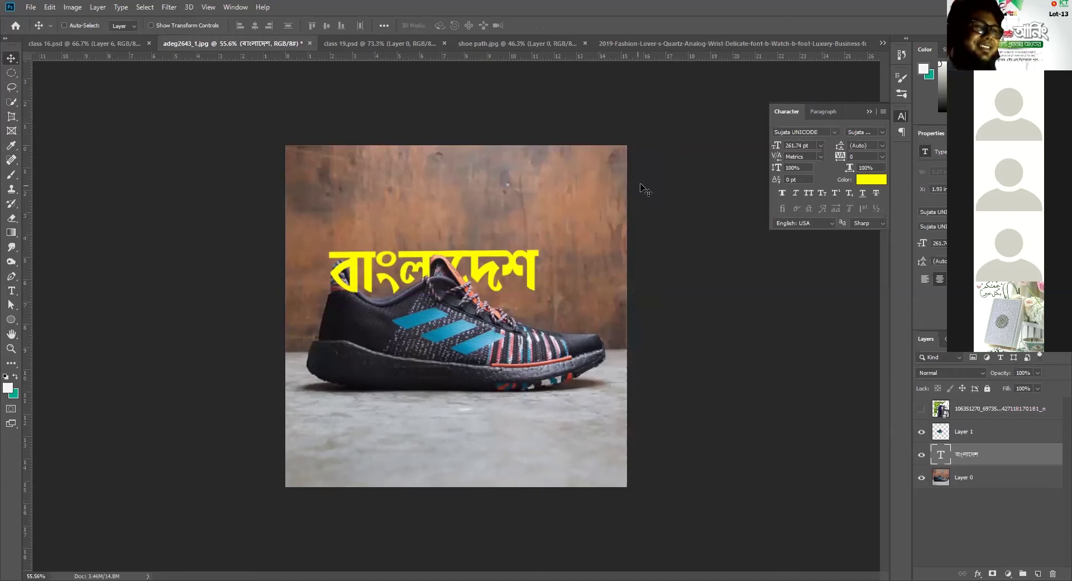
left_click_drag(480, 272, 474, 257)
key("ctrl")
key("ctrl+s")
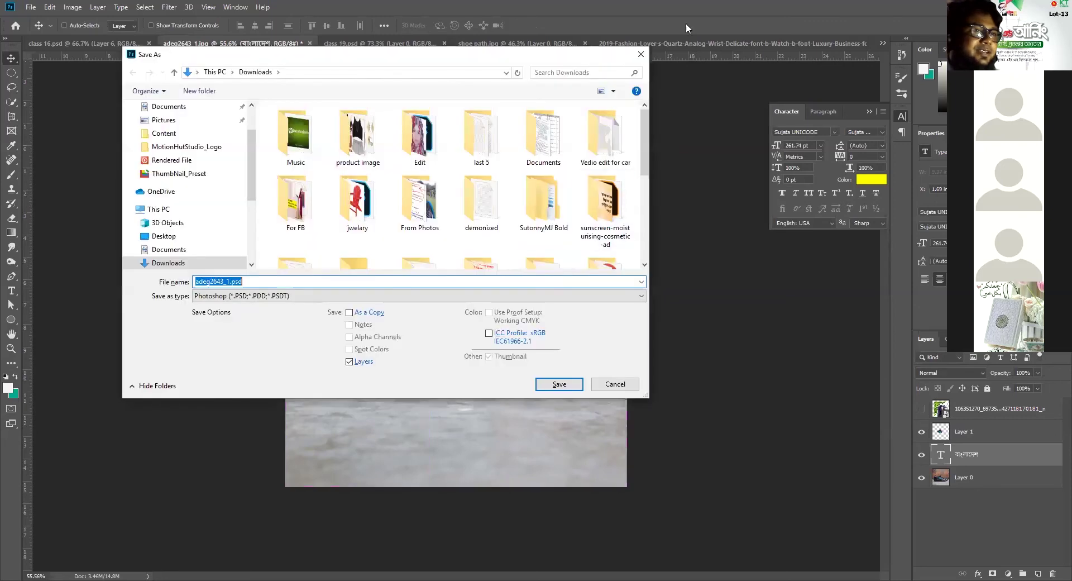
key("Escape")
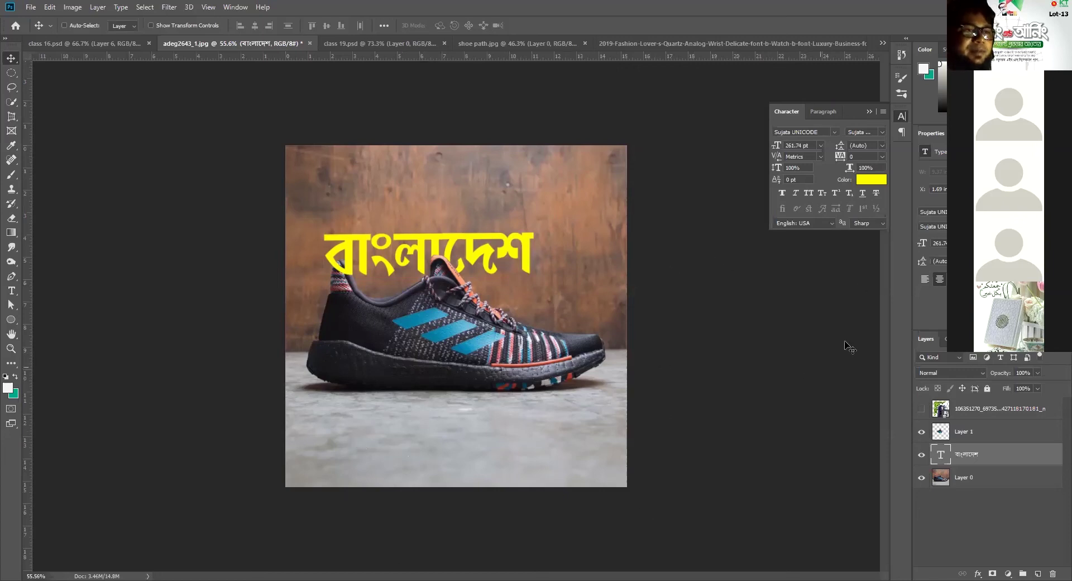
Inspect the text behind the shoe's tongue and sample the brown wall beside the text as the foreground colour.
key("ctrl")
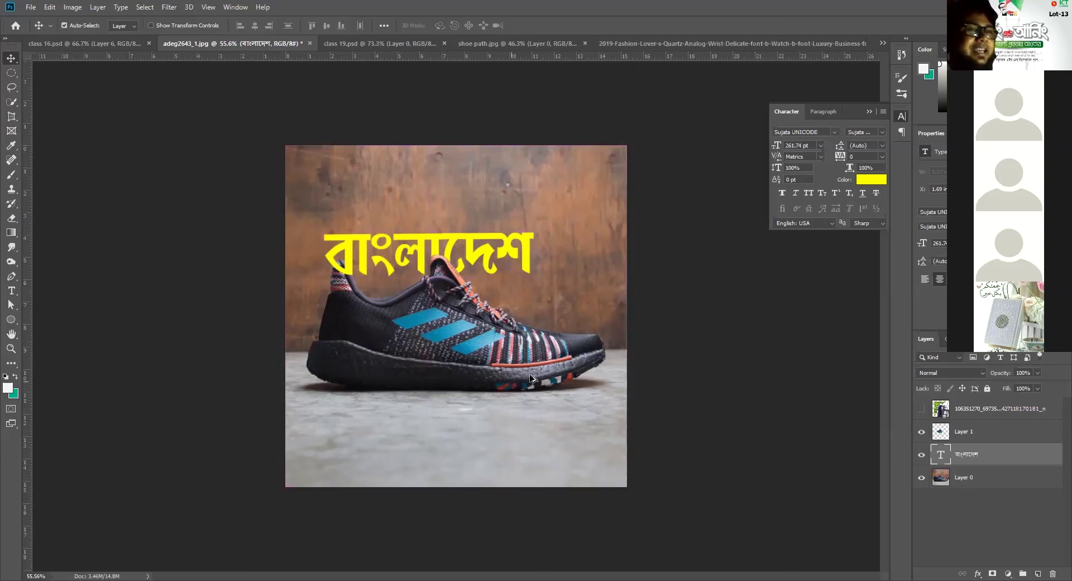
scroll(605, 240, "up", 3)
scroll(617, 237, "up", 2)
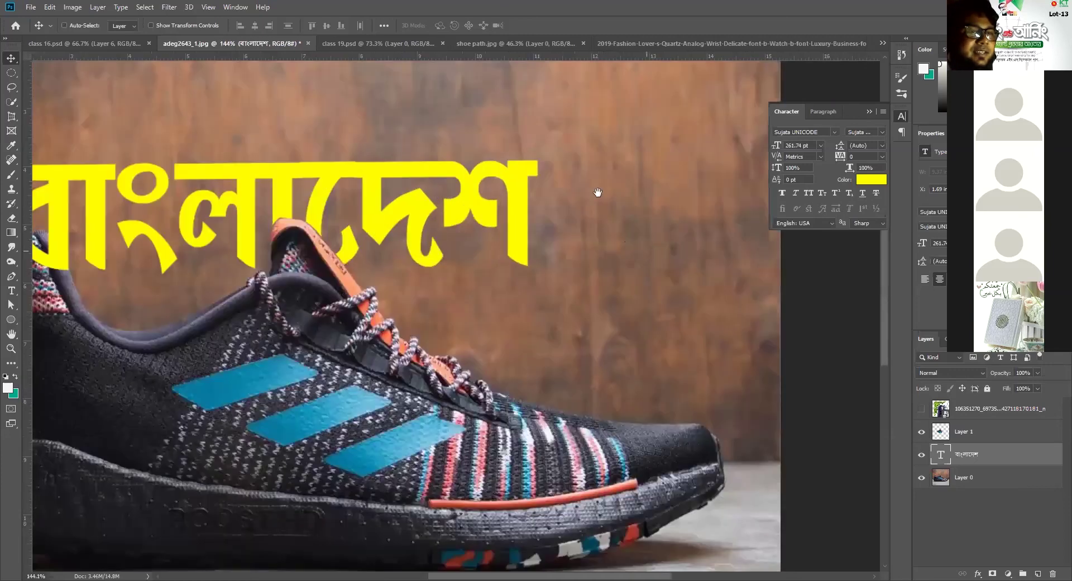
scroll(539, 383, "down", 4)
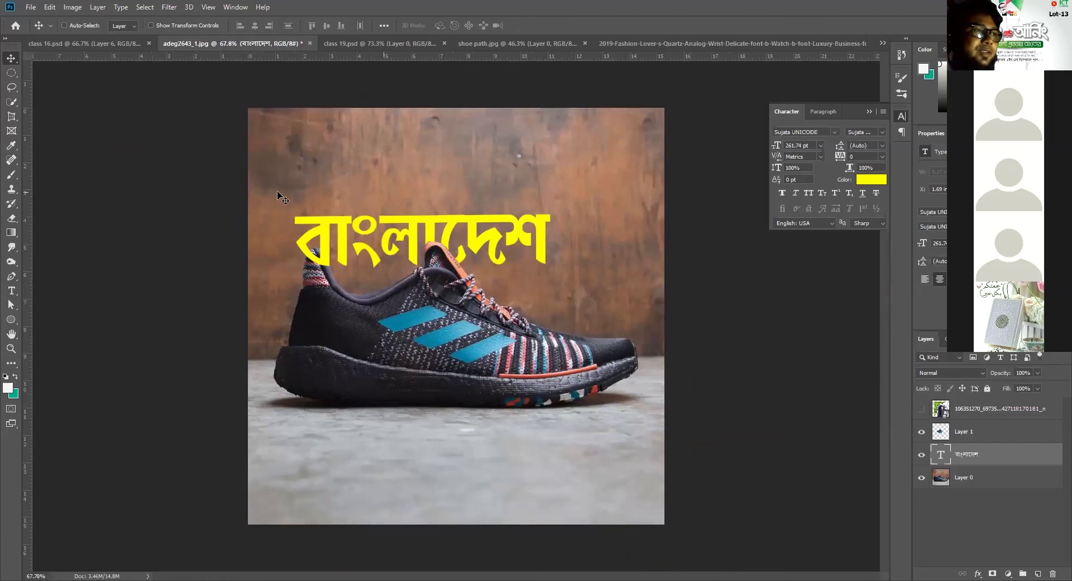
key("i")
left_click(592, 202)
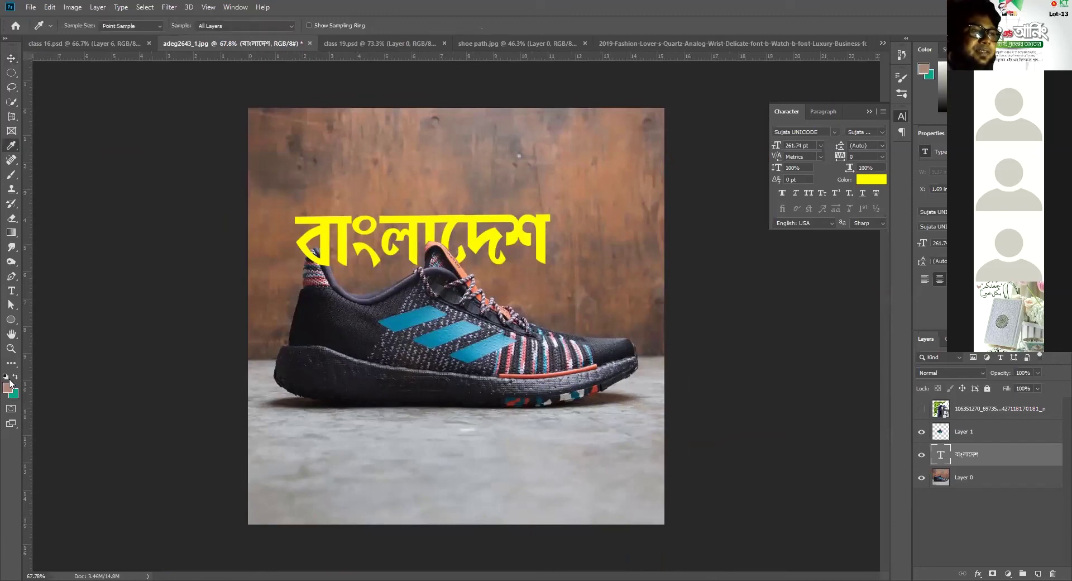
Switch to class 19.psd and set the foreground colour to brown #9b7b5e.
left_click(380, 43)
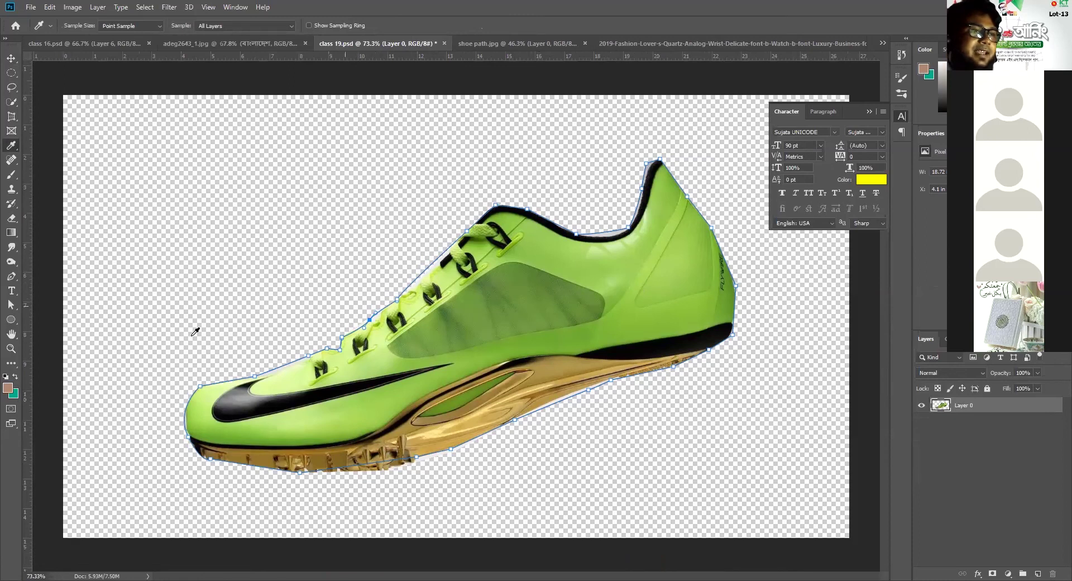
left_click(8, 387)
left_click(345, 252)
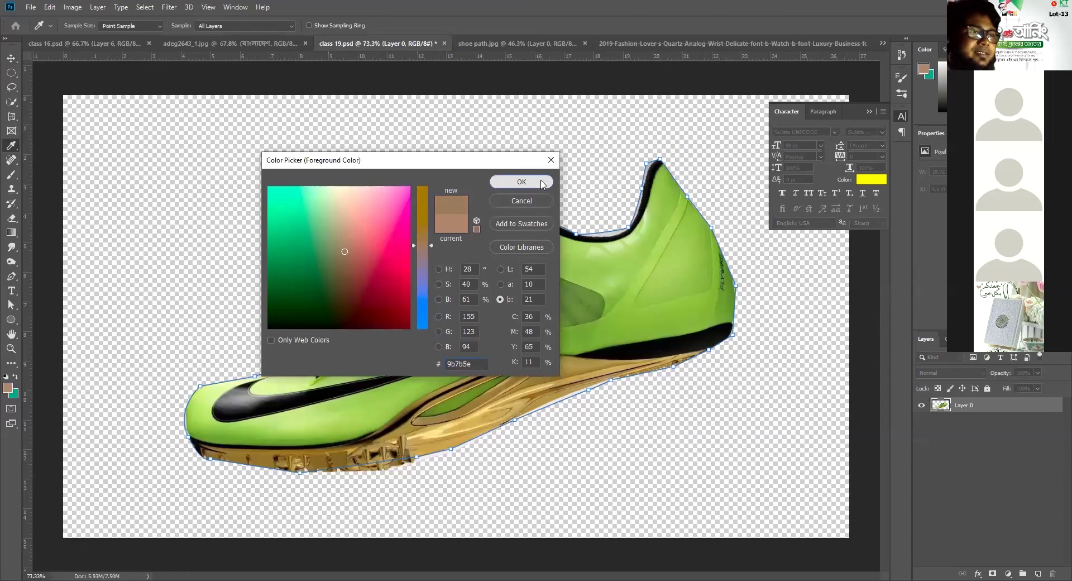
left_click(521, 182)
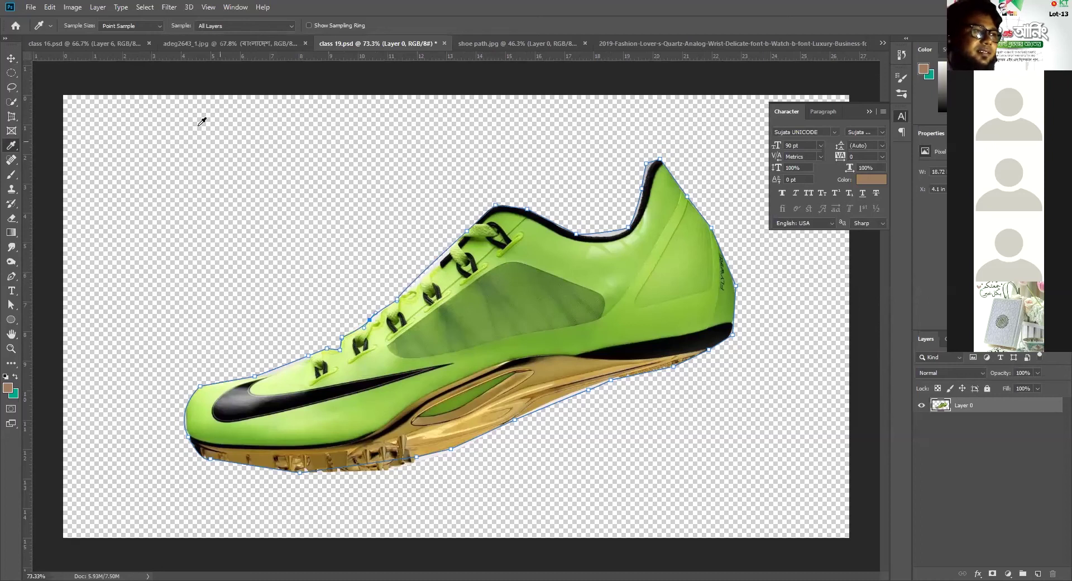
Examine the cut-out green shoe in class 19.psd, the one in shoe path.jpg, and the watch photo.
key("v")
scroll(622, 387, "down", 5)
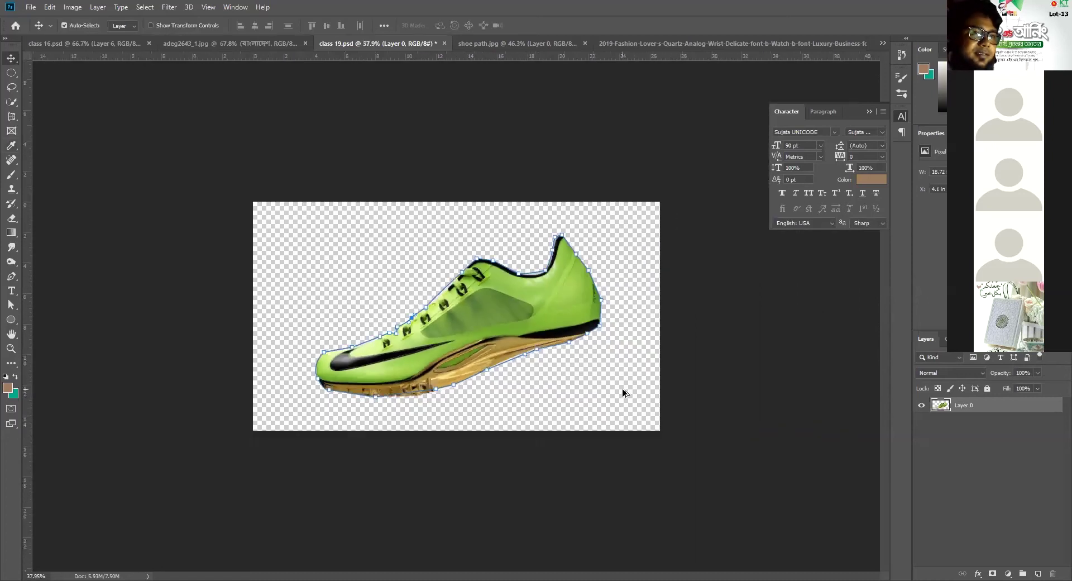
scroll(591, 300, "up", 3)
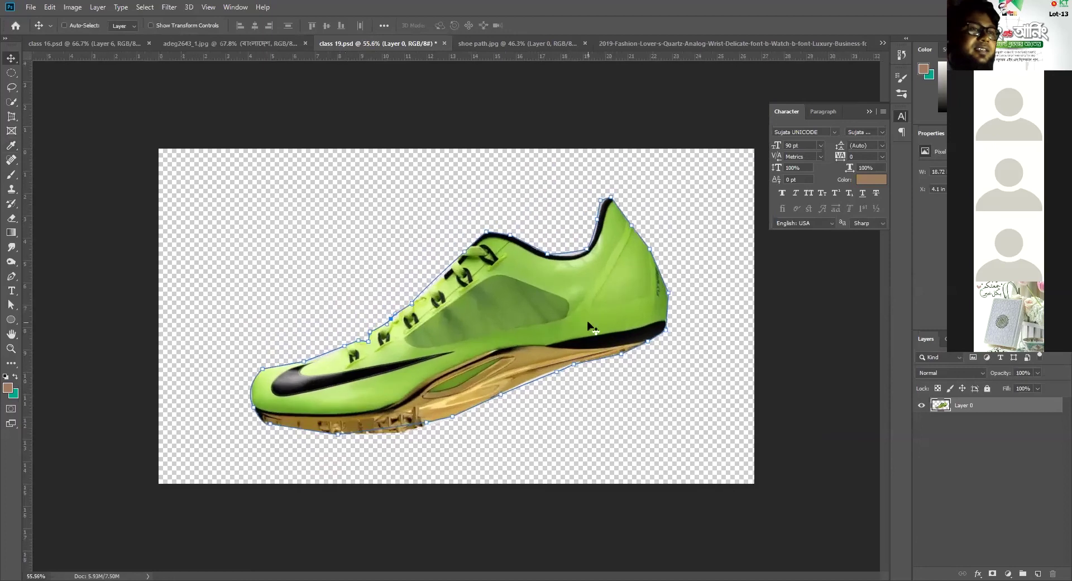
left_click(493, 42)
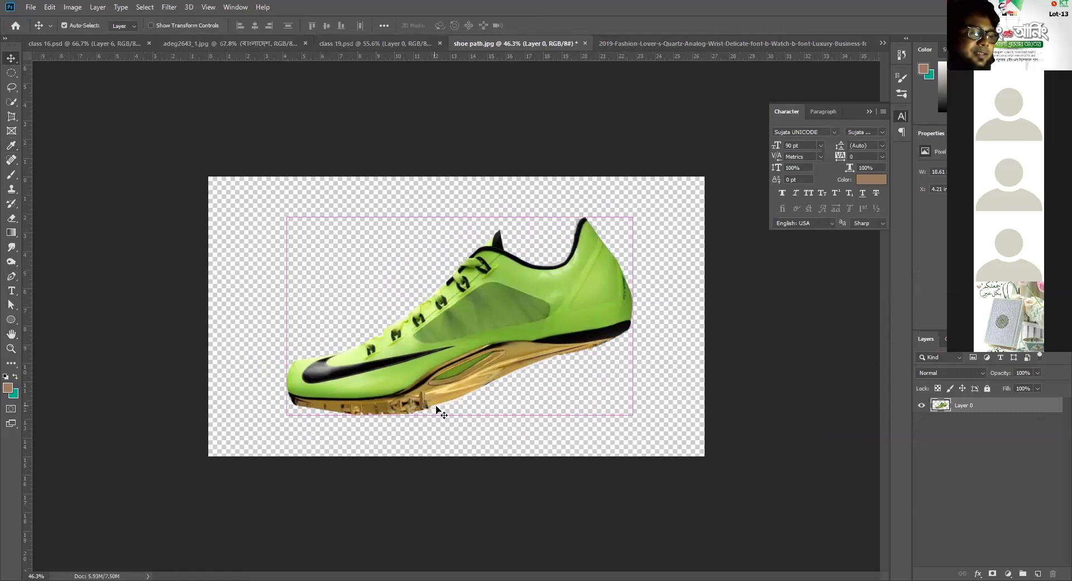
scroll(440, 412, "down", 2)
scroll(440, 412, "up", 2)
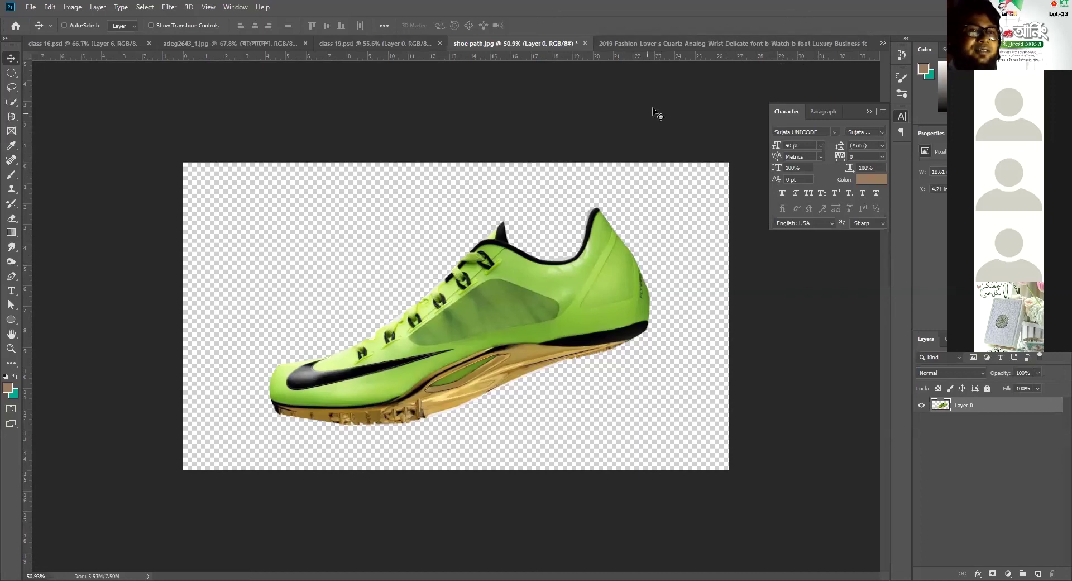
left_click(661, 44)
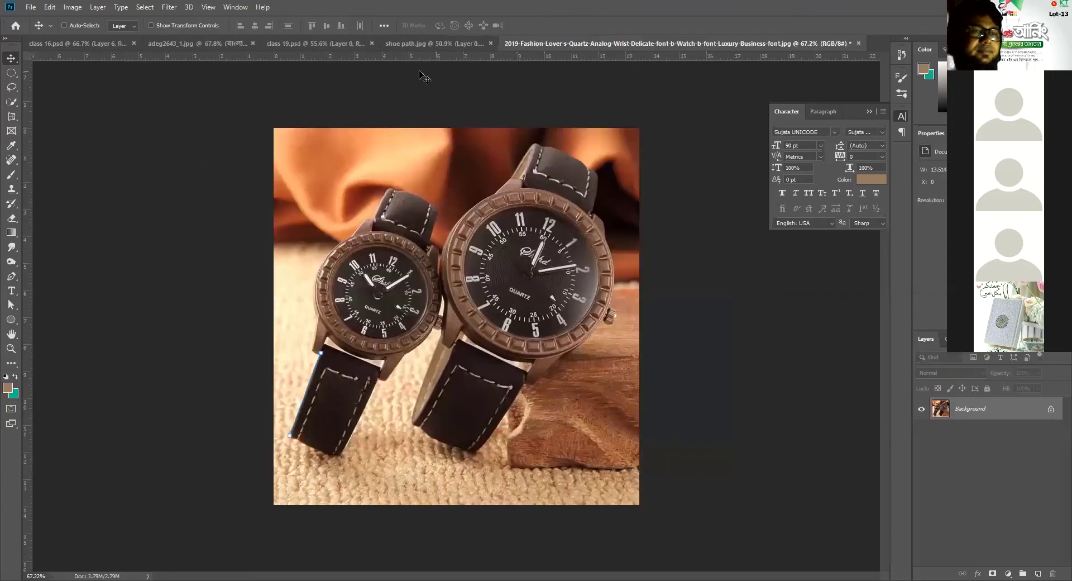
left_click(453, 43)
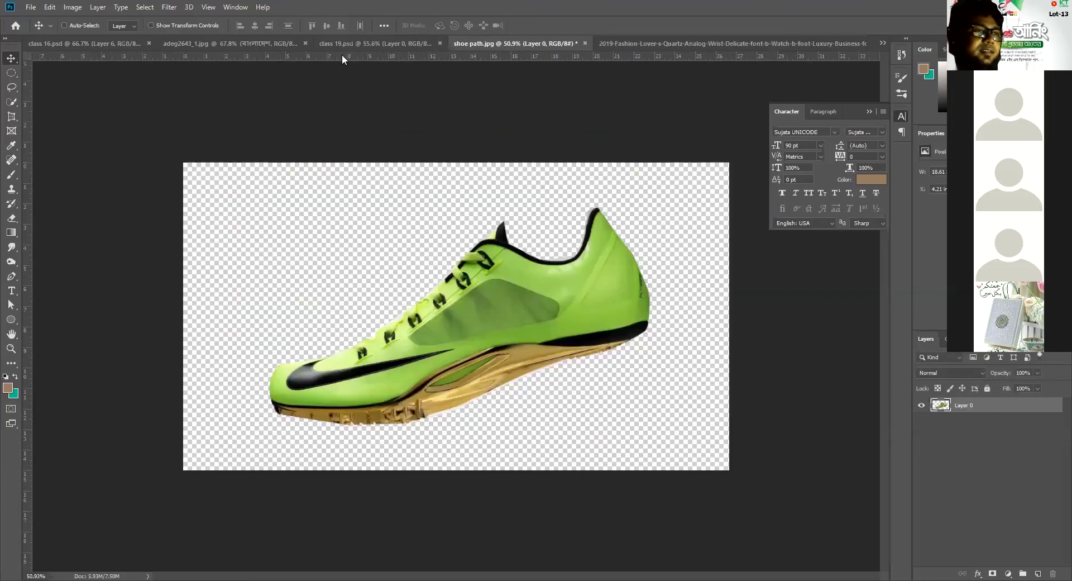
Return to adeg2643_1.jpg and move the Bangla text slightly down and to the left behind the shoe.
left_click(258, 45)
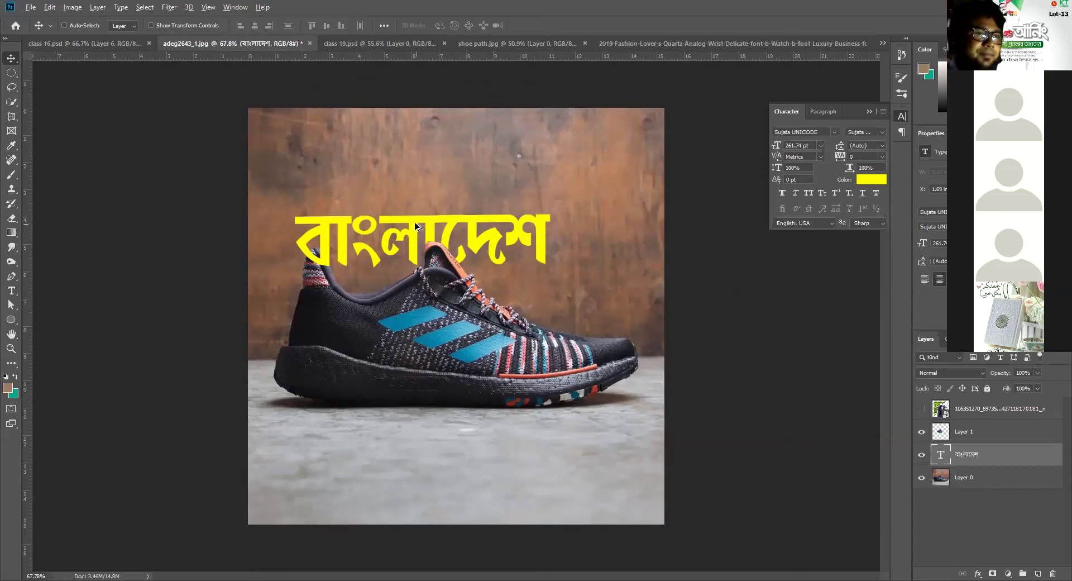
key("ctrl")
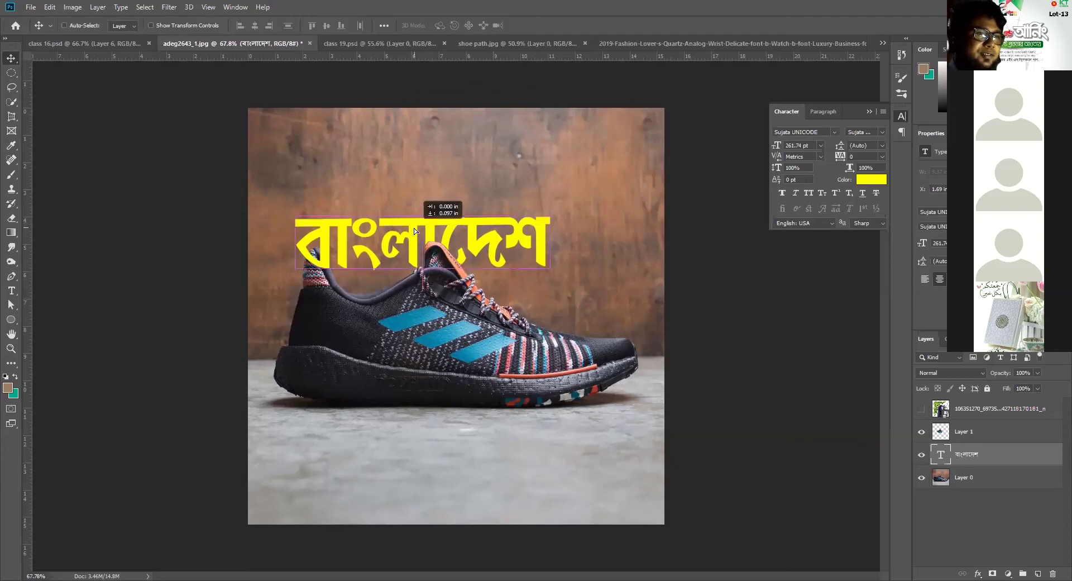
left_click_drag(414, 228, 411, 235)
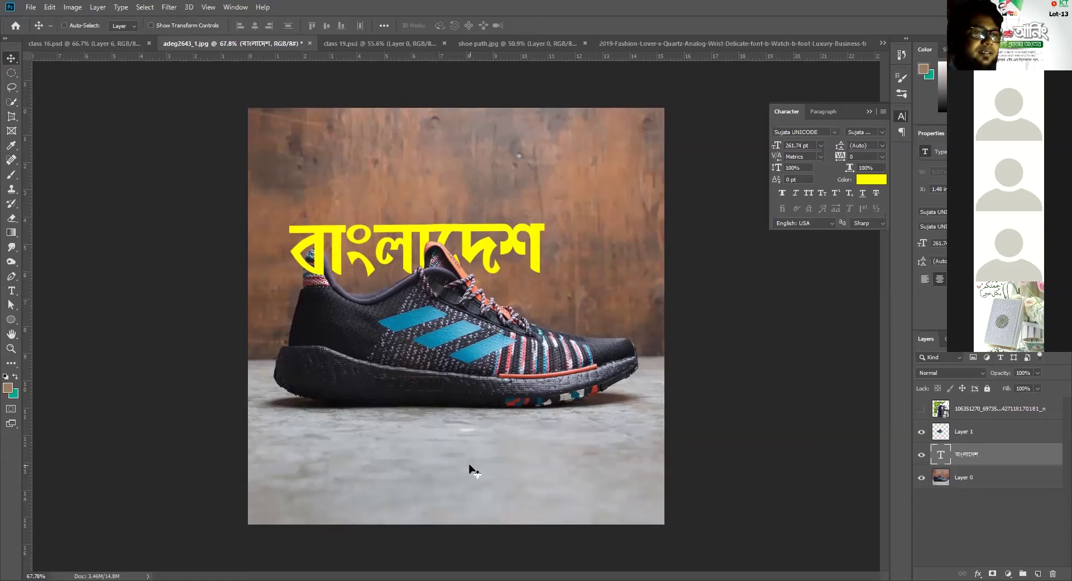
key("ctrl")
Select Layer 0 and hide the Bangla text layer to expose the shoe's heel tab.
left_click(971, 480)
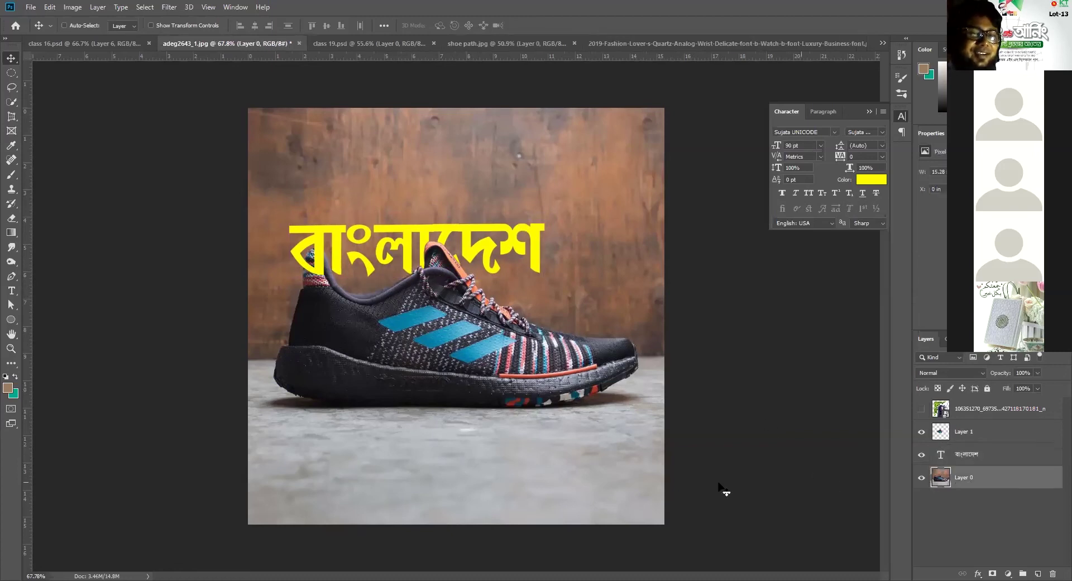
key("ctrl")
left_click_drag(364, 287, 887, 394)
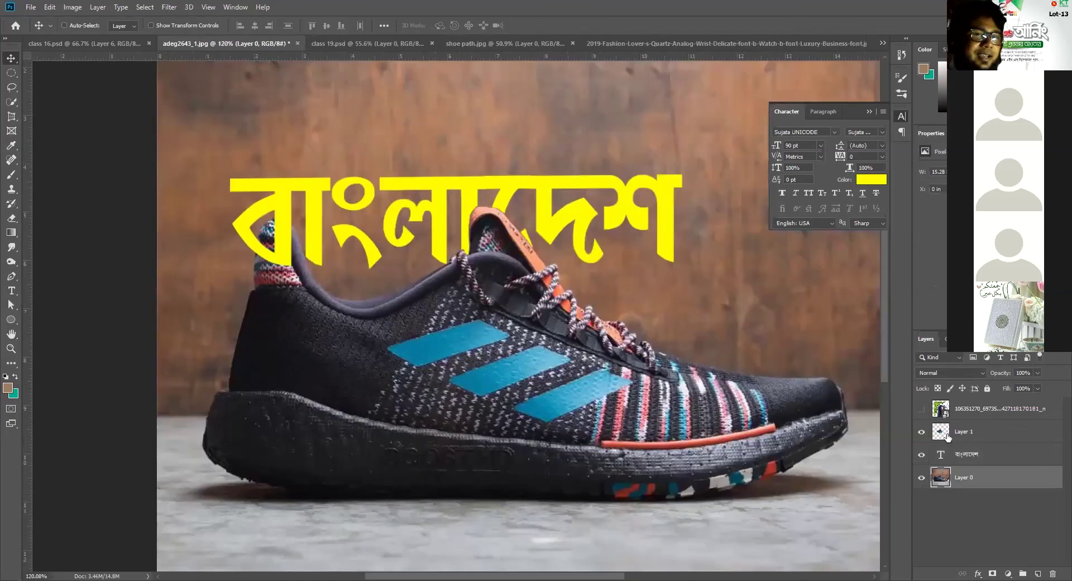
left_click(922, 454)
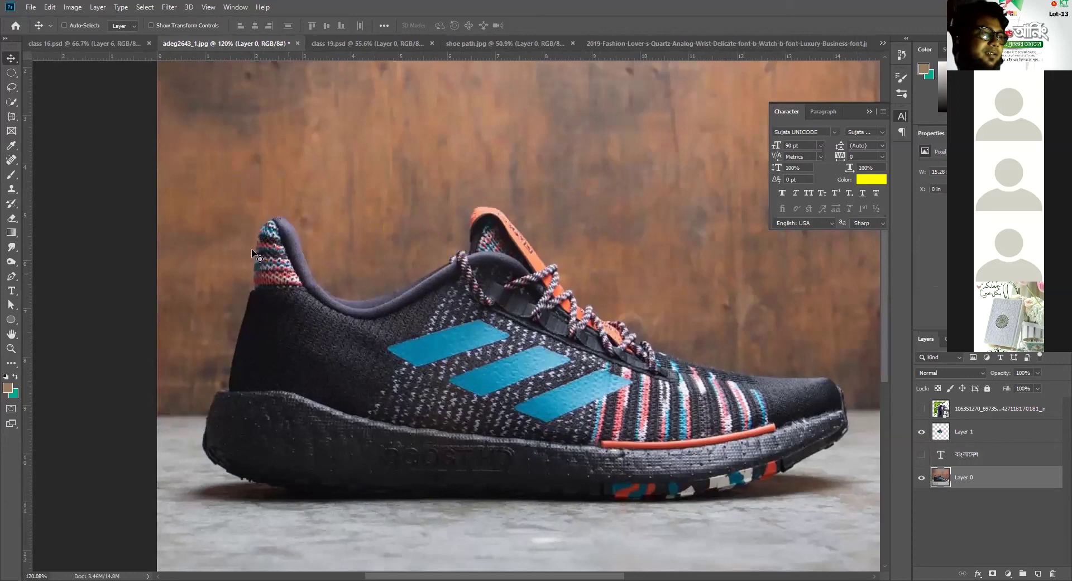
Start a Pen path at the back of the heel and trace up the knitted heel tab to its tip.
left_click(12, 277)
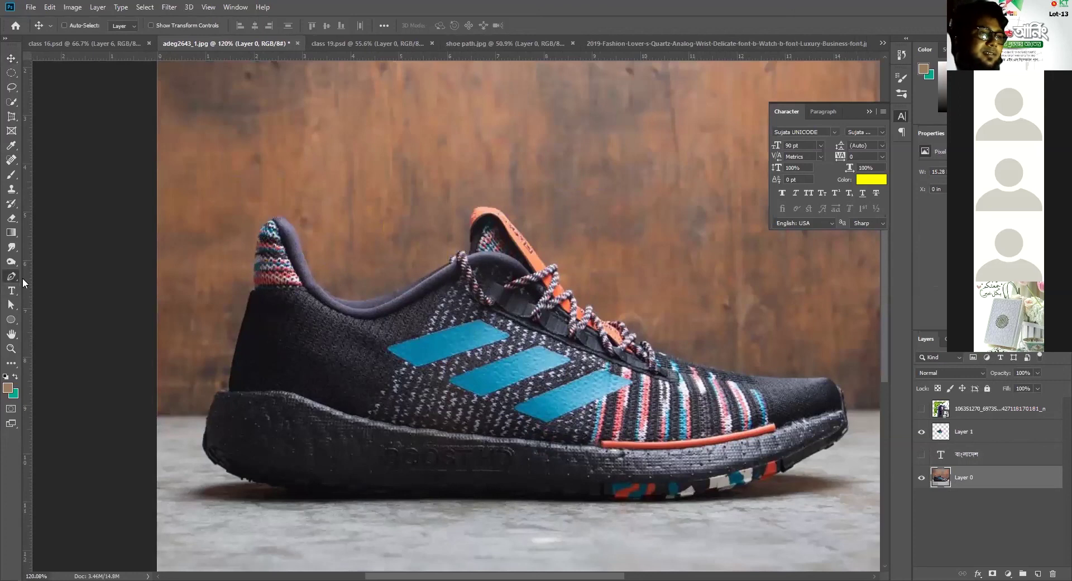
left_click(248, 300)
left_click(252, 290)
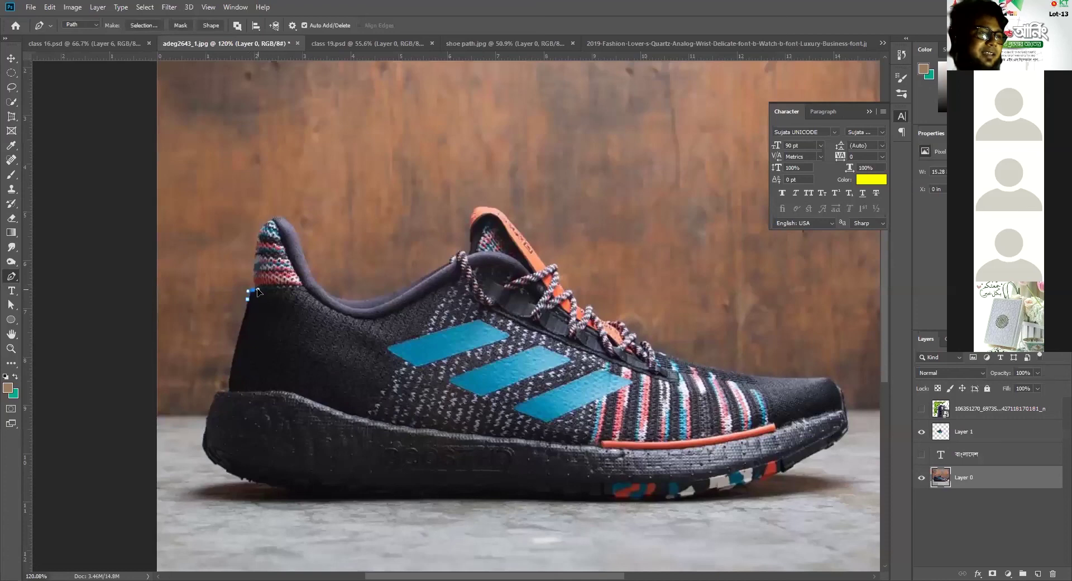
left_click(254, 278)
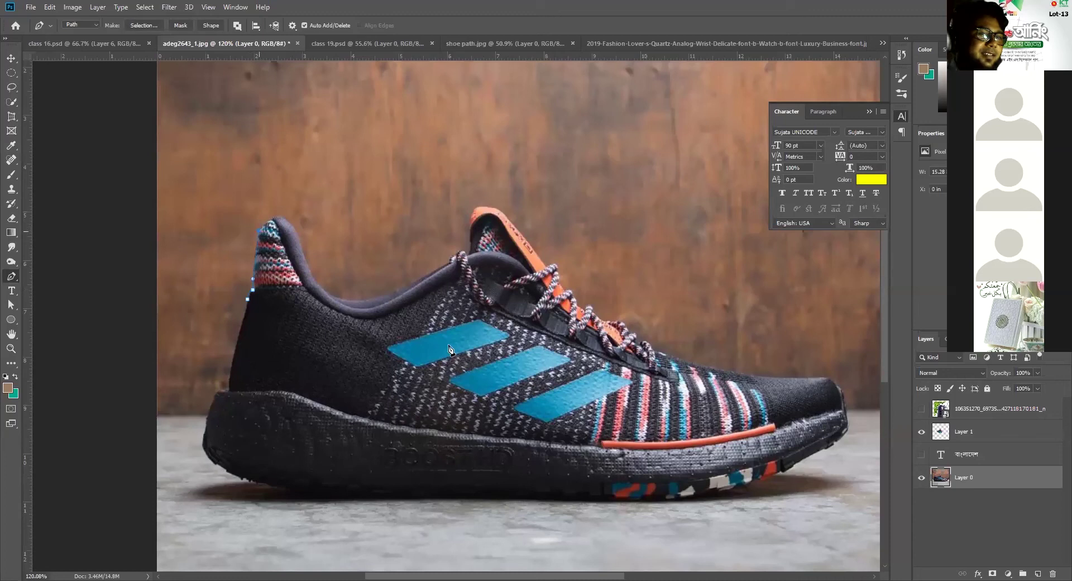
left_click(280, 217)
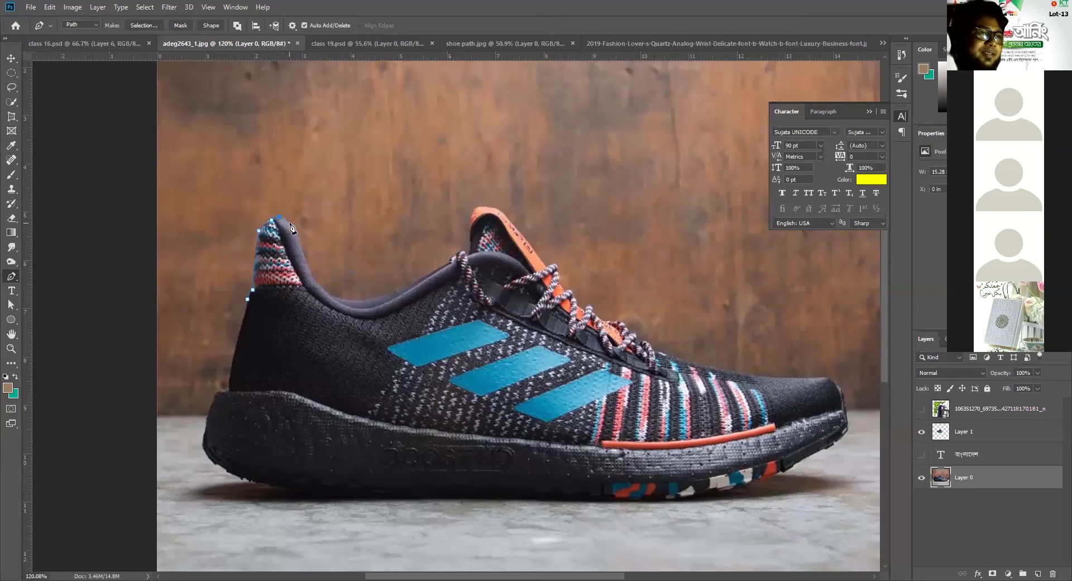
Continue the path down the inner edge of the collar and close it across the shoe's side at the heel starting point.
left_click(290, 223)
left_click(305, 257)
left_click(315, 280)
left_click(334, 295)
left_click(344, 315)
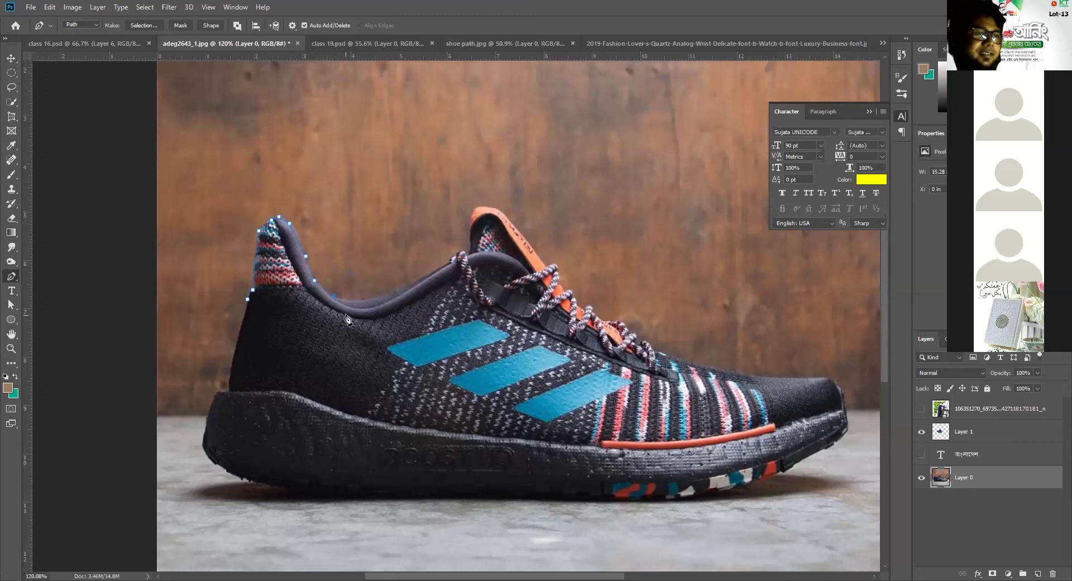
left_click(280, 337)
left_click(246, 338)
left_click(247, 299)
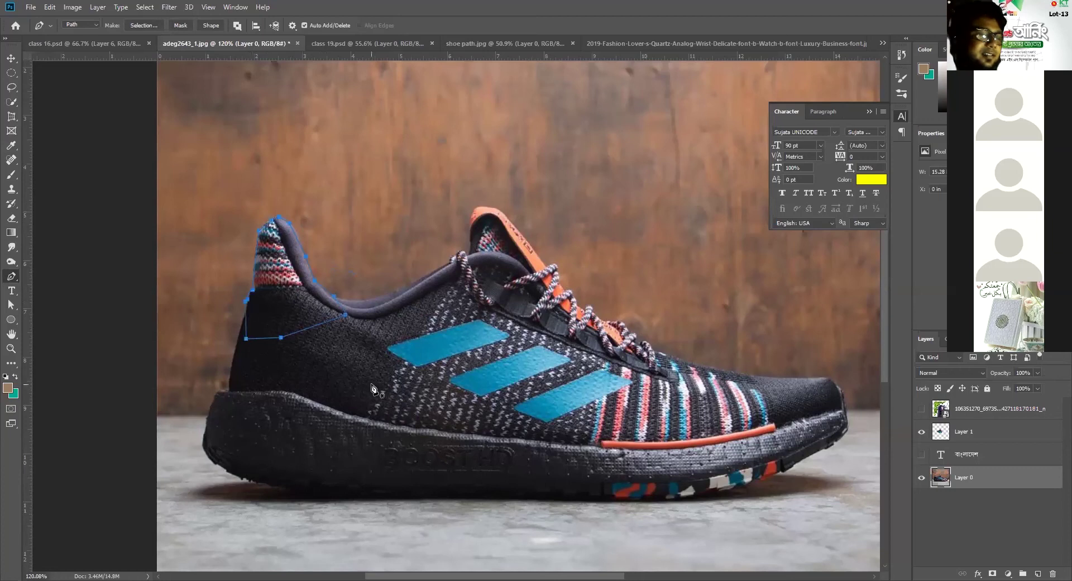
Convert the closed heel path into a selection and show the Bangla text layer again.
scroll(377, 380, "down", 3)
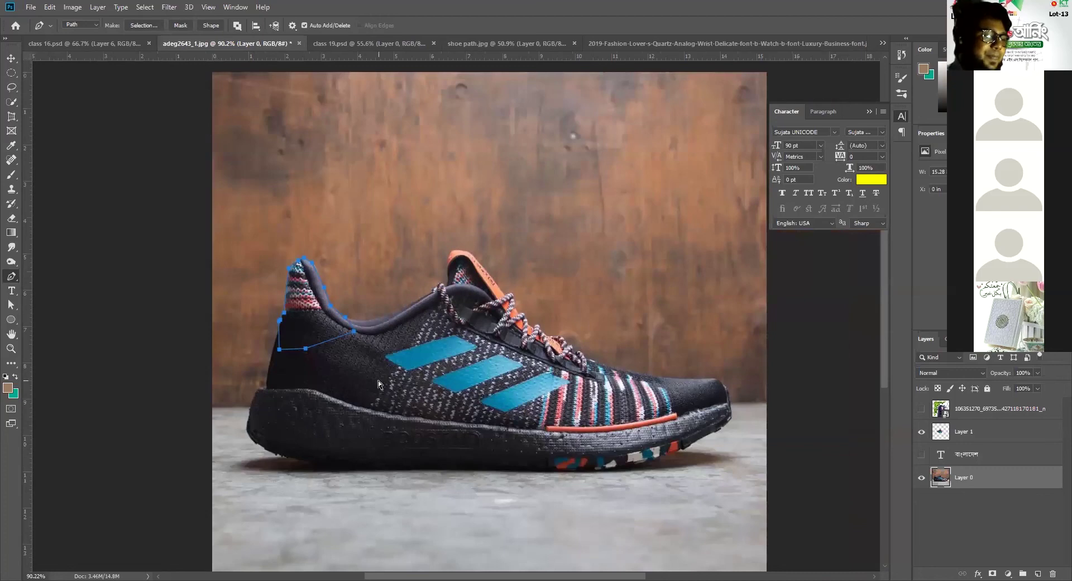
key("ctrl+Return")
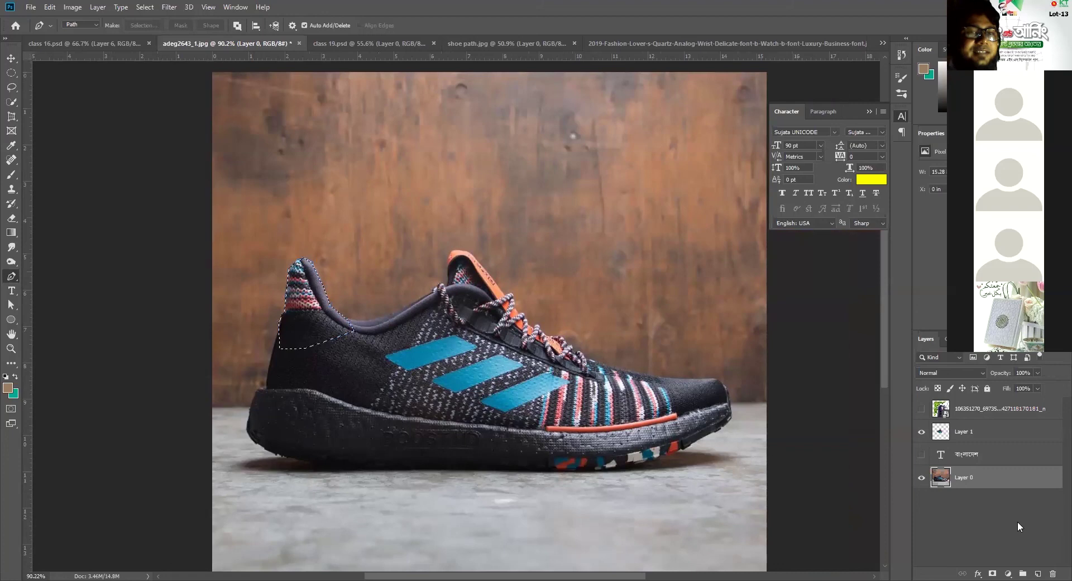
left_click(921, 454)
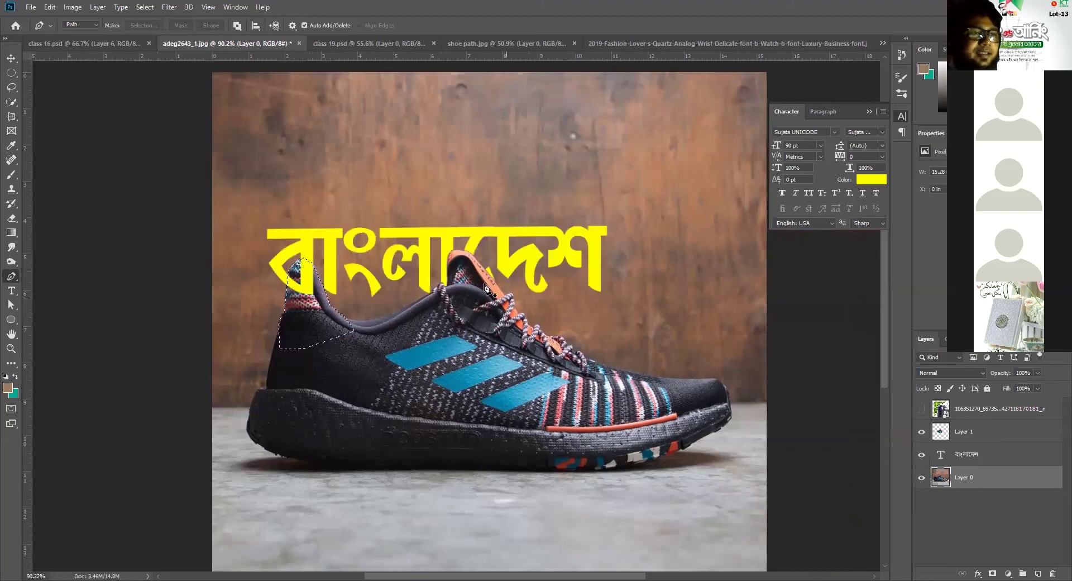
key("v")
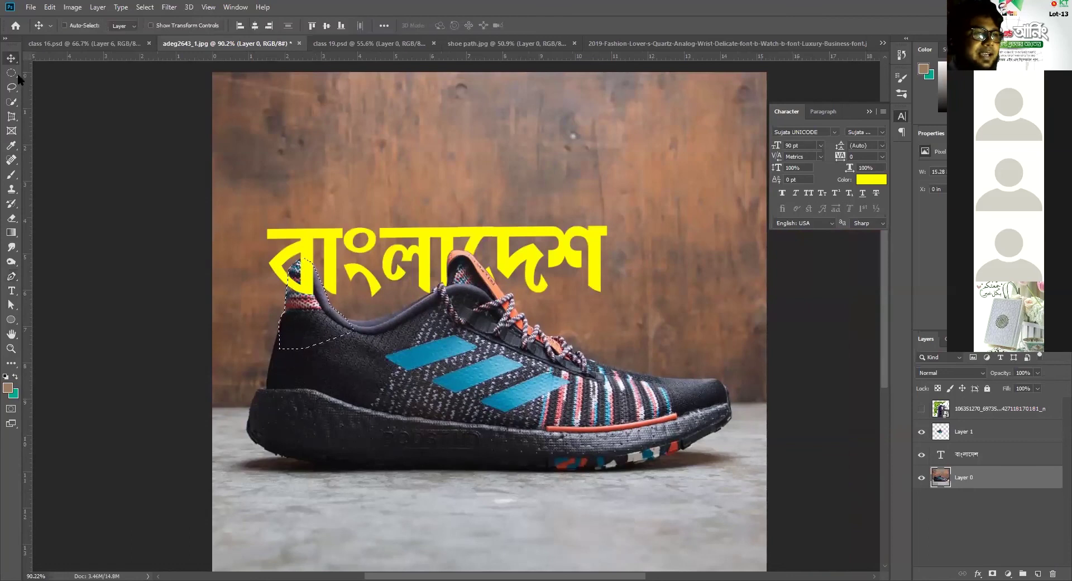
left_click(447, 238)
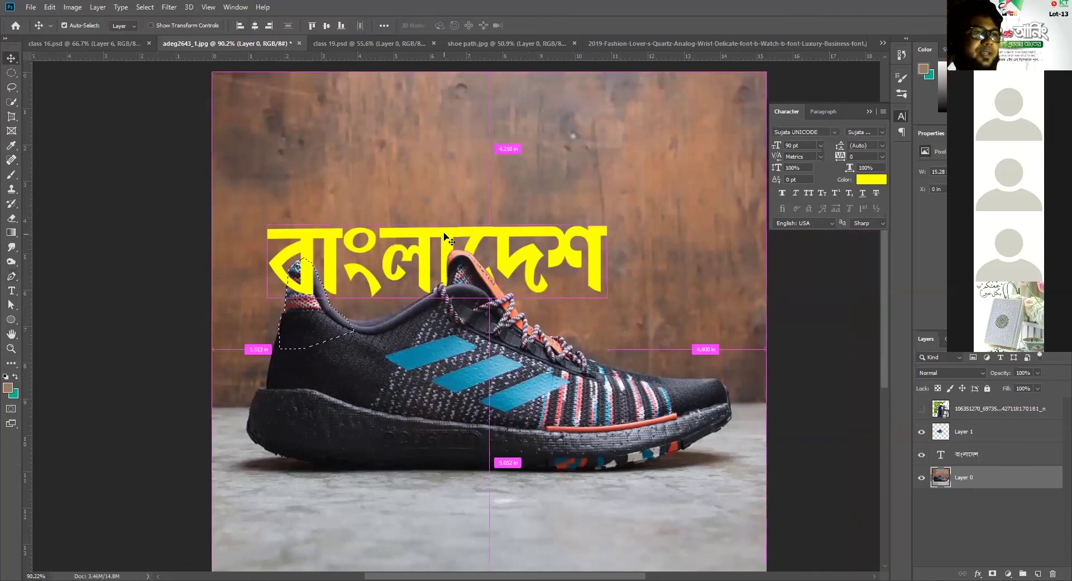
left_click_drag(447, 239, 437, 239)
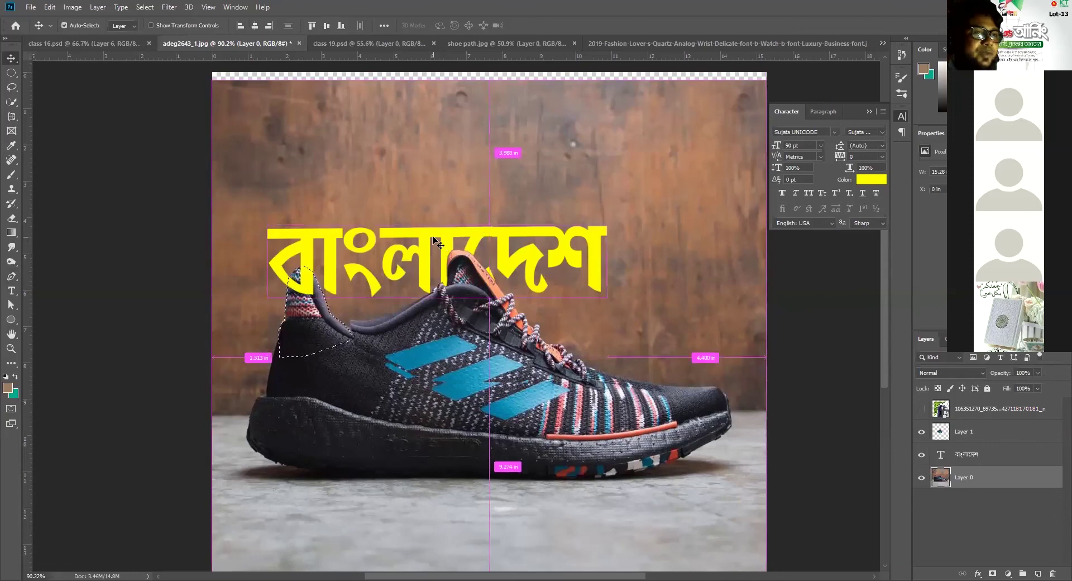
key("ctrl+z")
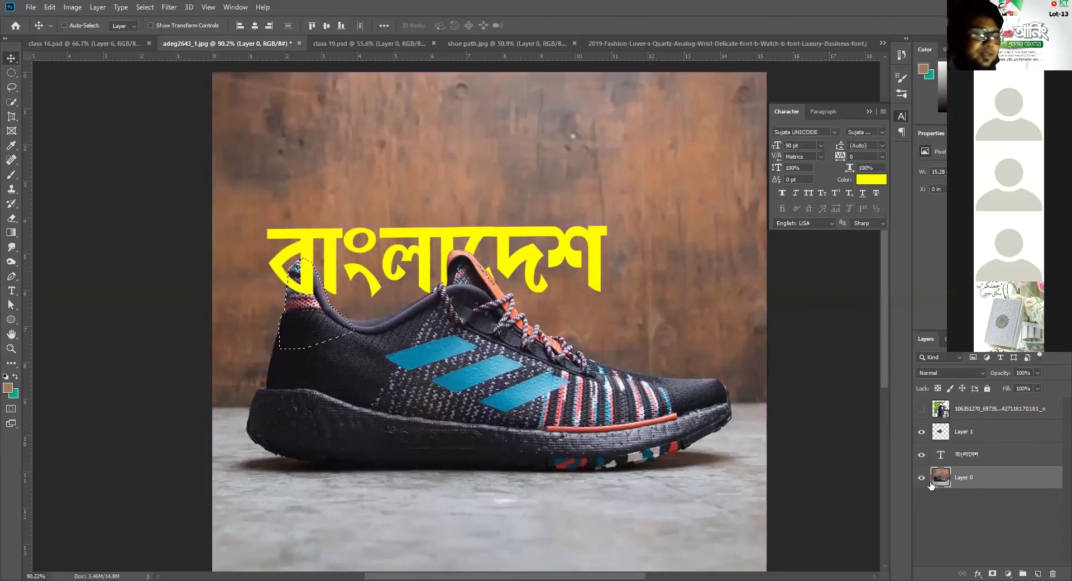
Copy the selected heel tab from Layer 0 to a new layer and place it directly above the Bangla text layer.
key("ctrl+j")
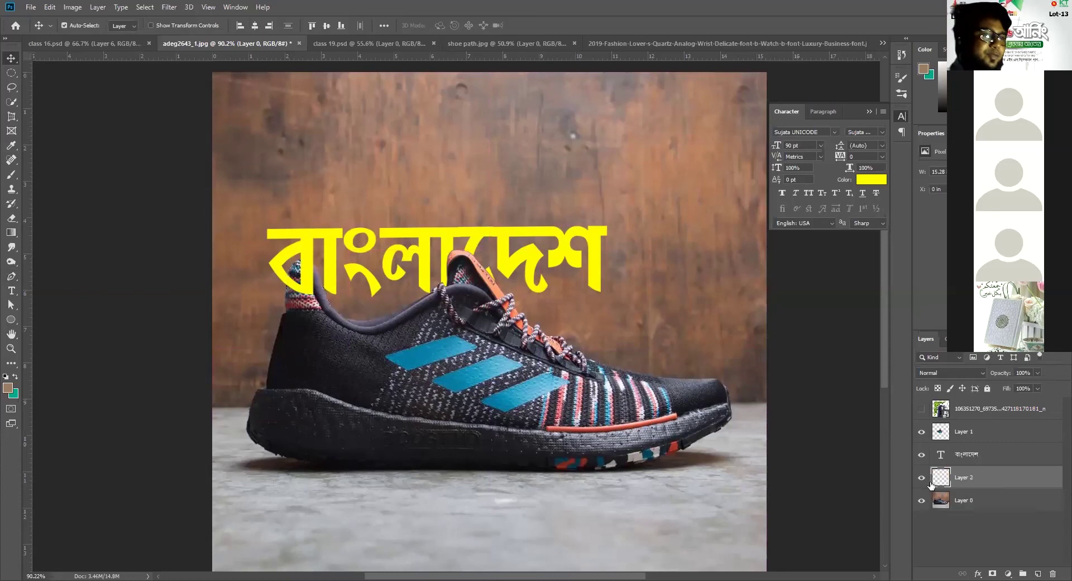
left_click_drag(992, 486, 980, 454)
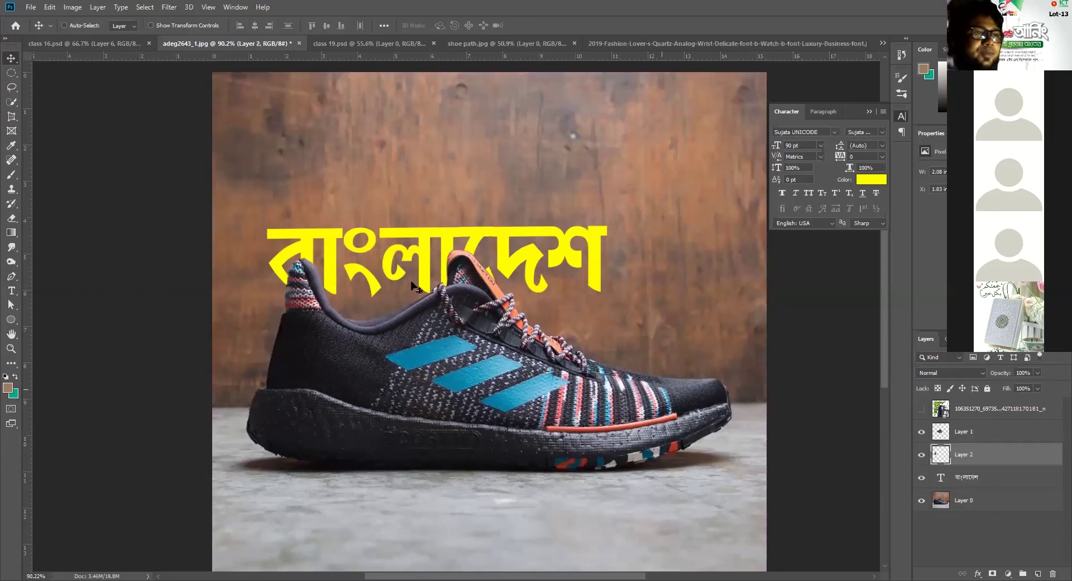
Move the Bangla text slightly left behind the shoe and scale it down to a font size of 230.62 pt.
left_click(445, 241, "ctrl")
mouse_move(426, 246)
left_mouse_down()
mouse_move(399, 247)
mouse_move(416, 228)
mouse_move(426, 236)
left_mouse_up()
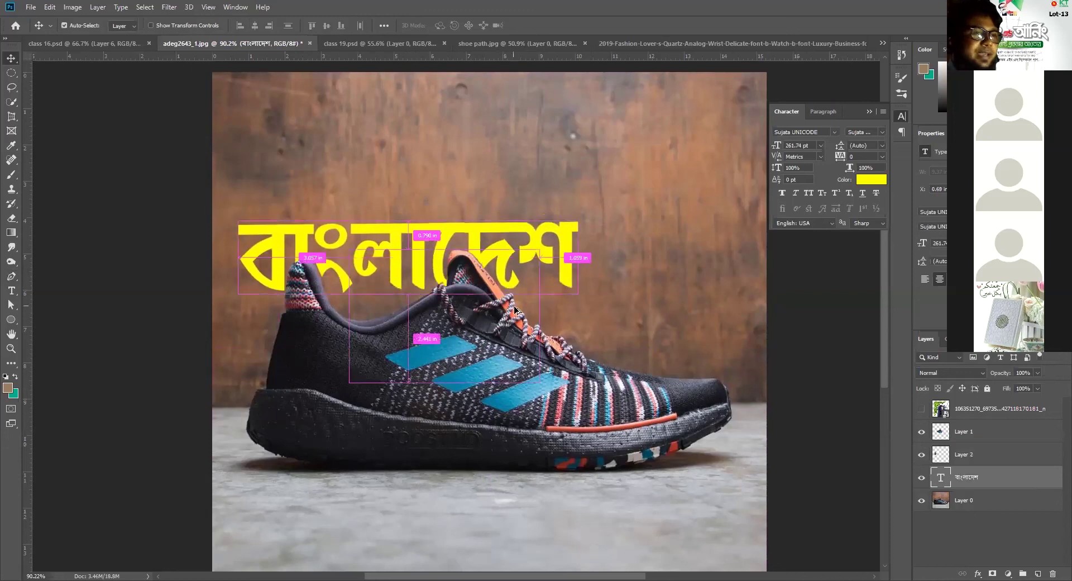
scroll(499, 302, "down", 2)
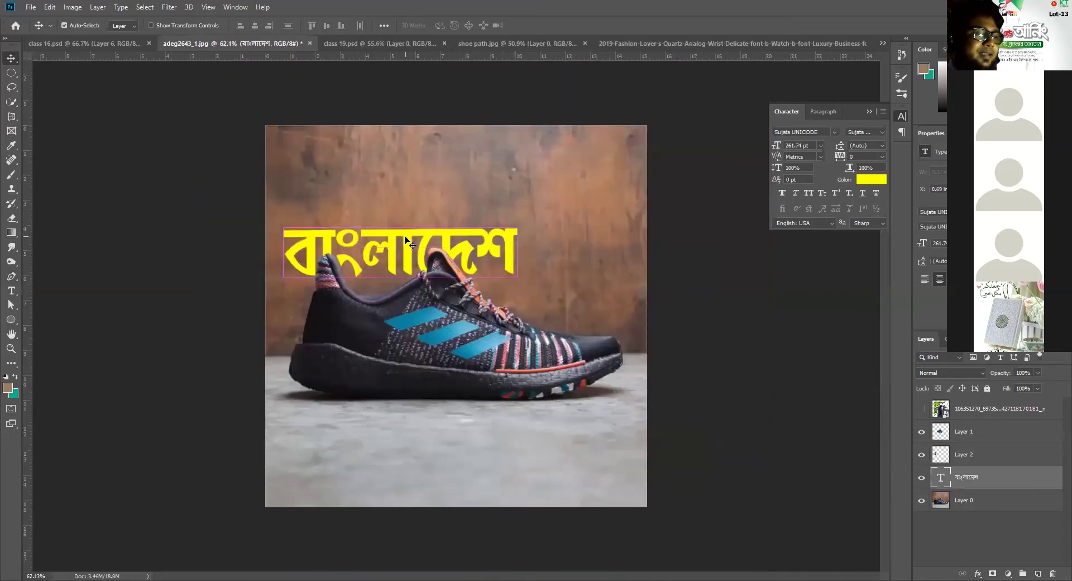
key("ctrl+t")
left_click_drag(402, 183, 430, 196)
left_click_drag(466, 260, 468, 252)
key("Return")
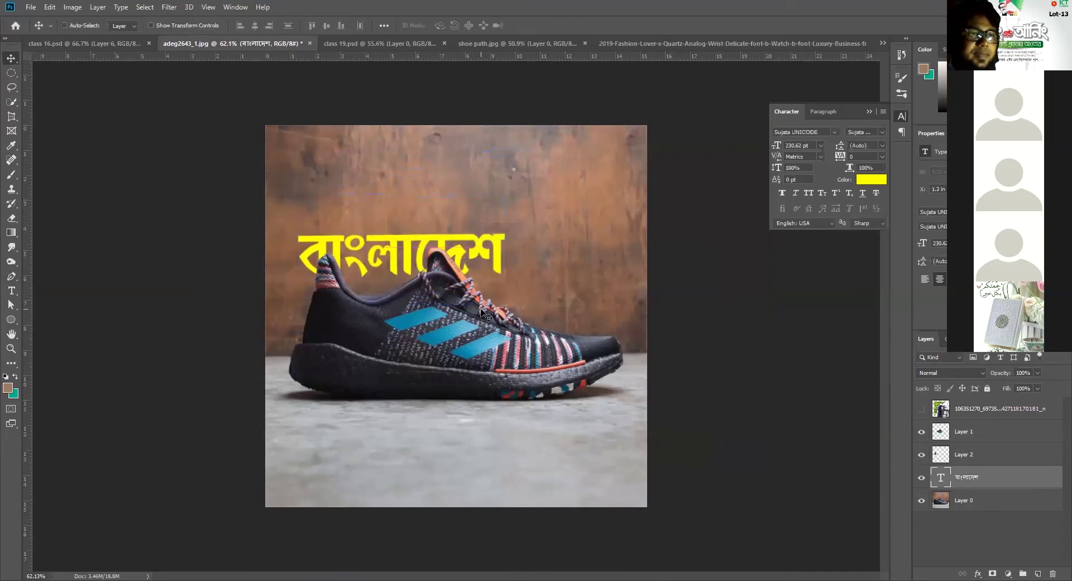
Raise the Bangla text slightly behind the shoe's heel tab and tongue.
scroll(469, 321, "down", 1)
scroll(419, 286, "up", 2)
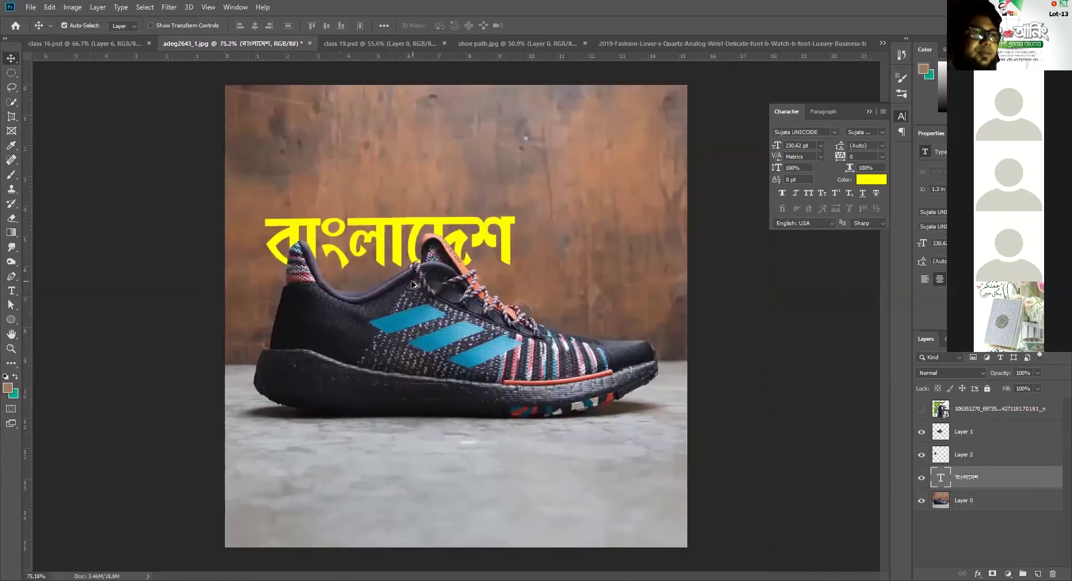
mouse_move(396, 254)
left_mouse_down()
mouse_move(400, 350)
mouse_move(400, 247)
left_mouse_up()
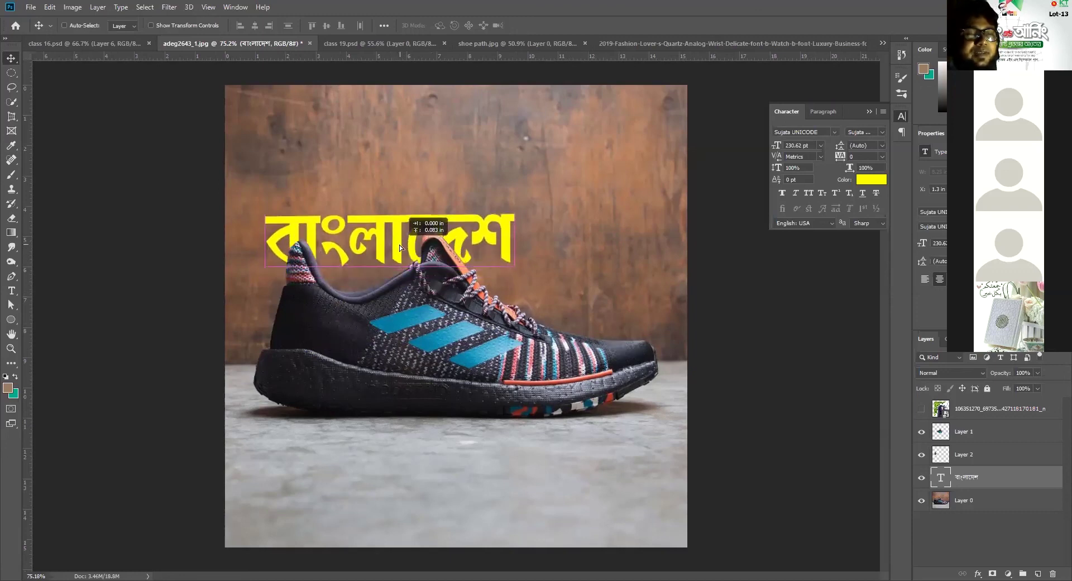
left_click_drag(400, 247, 402, 238)
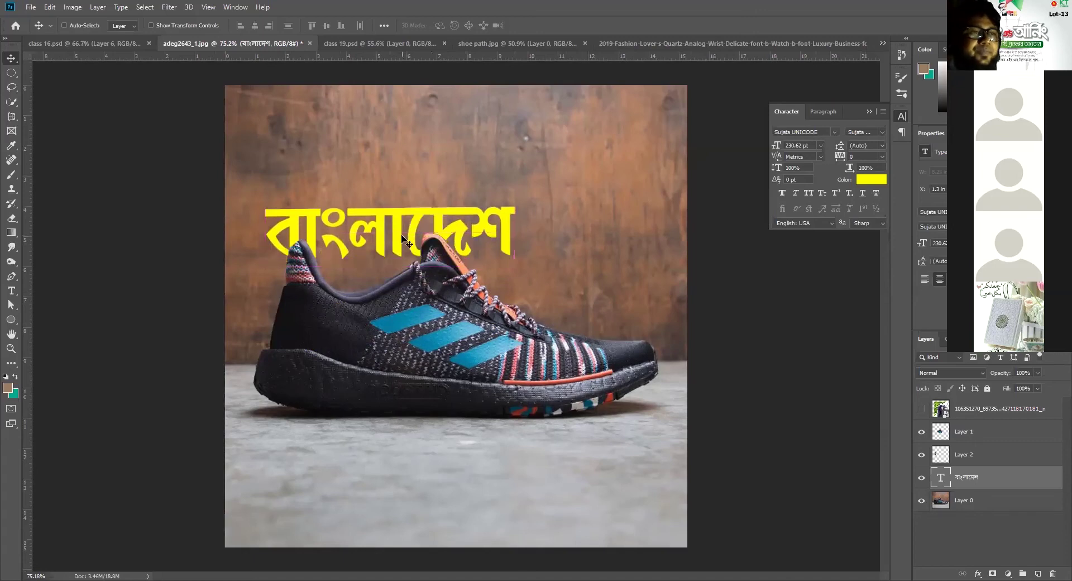
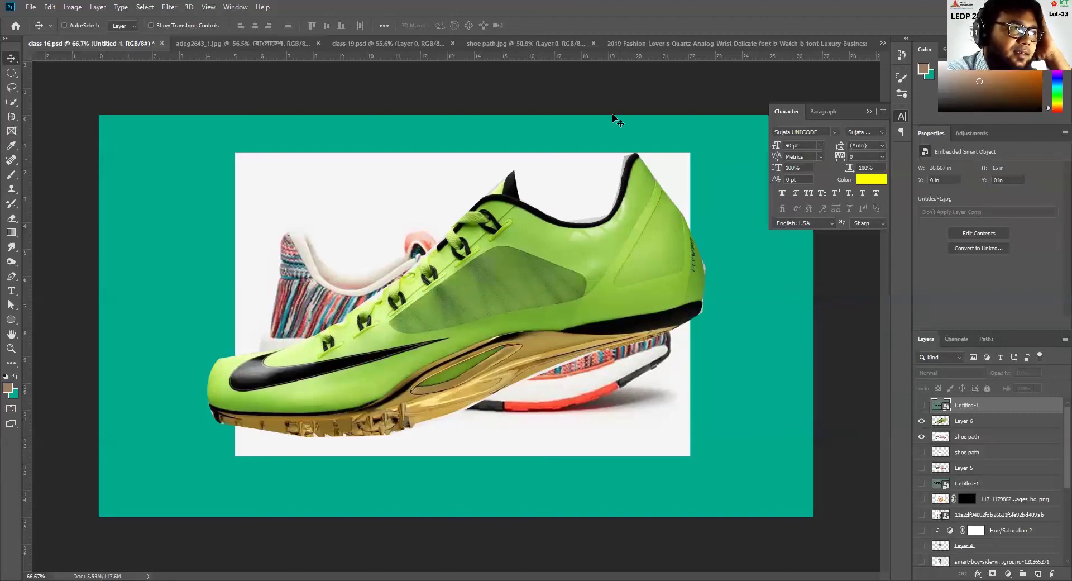
Close class 19.psd and the 2019 fashion quartz watch image.
left_click(453, 43)
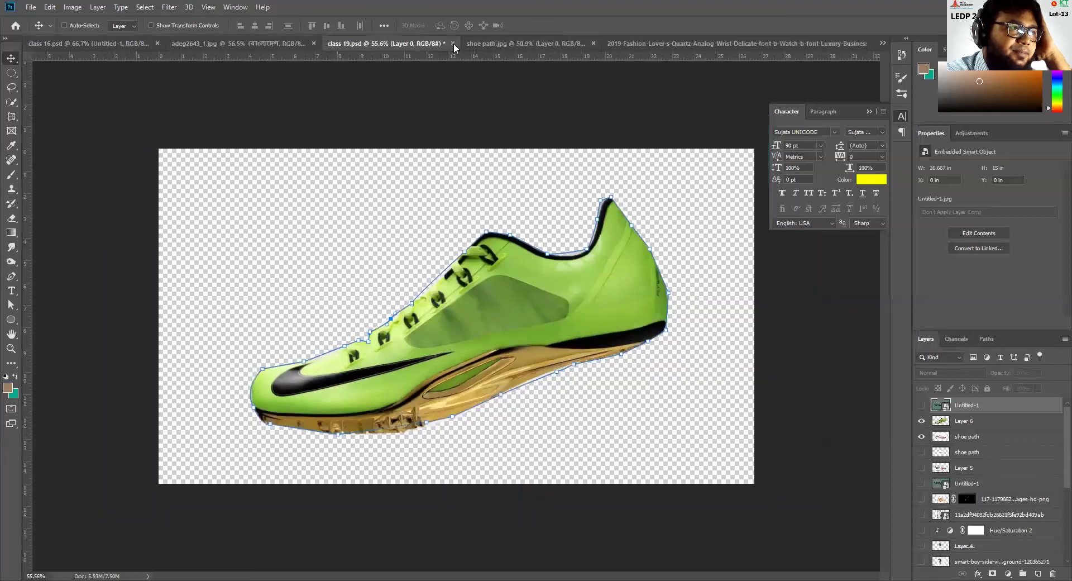
left_click(549, 222)
left_click(549, 43)
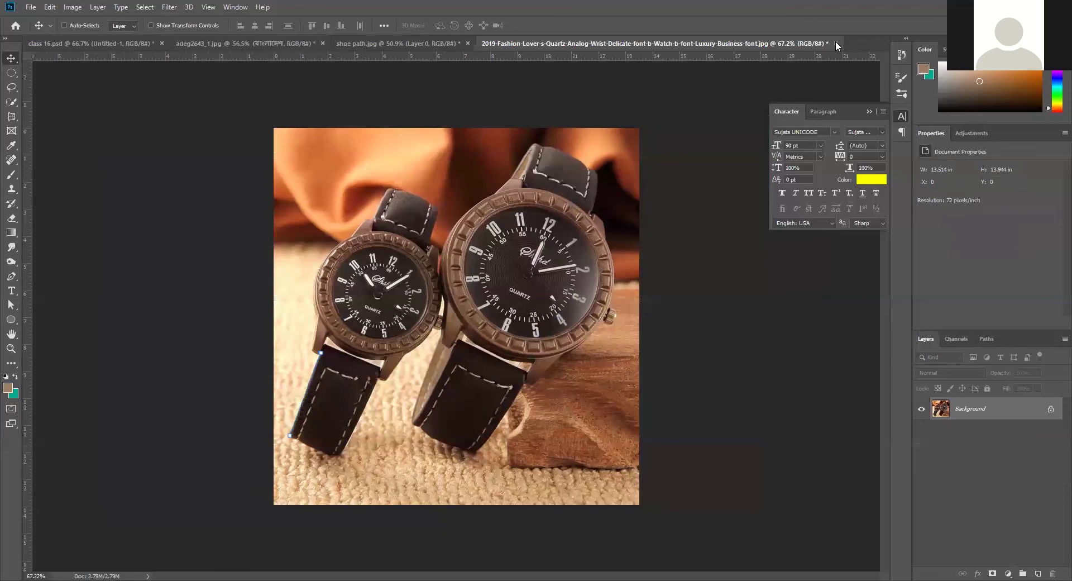
left_click(835, 42)
left_click(533, 220)
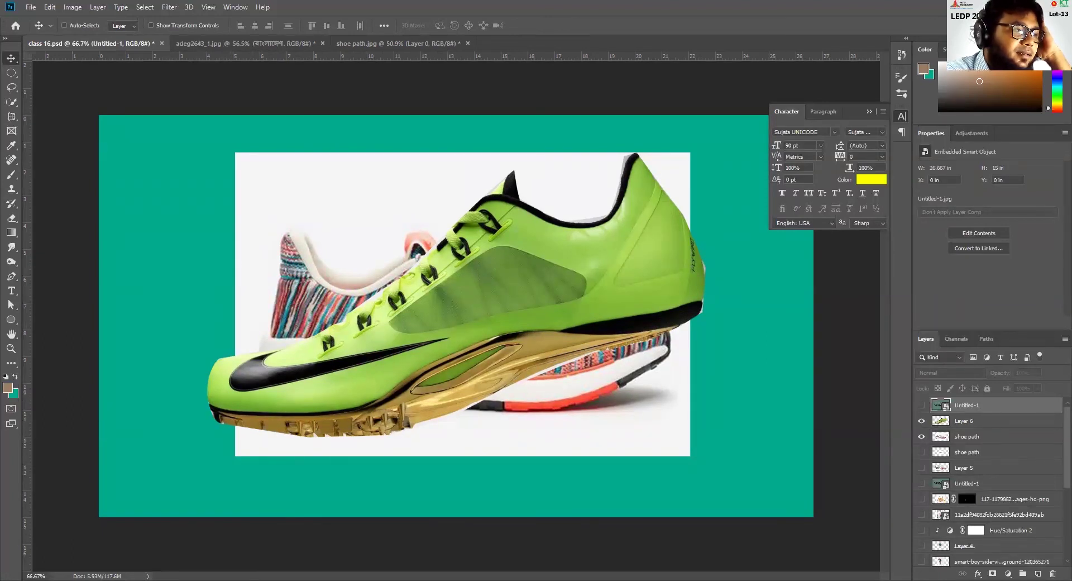
Open tonic-cgi-lang-sohne-product-design-vray-3ds-max-01.jpg as a separate document.
left_click_drag(528, 66, 522, 42)
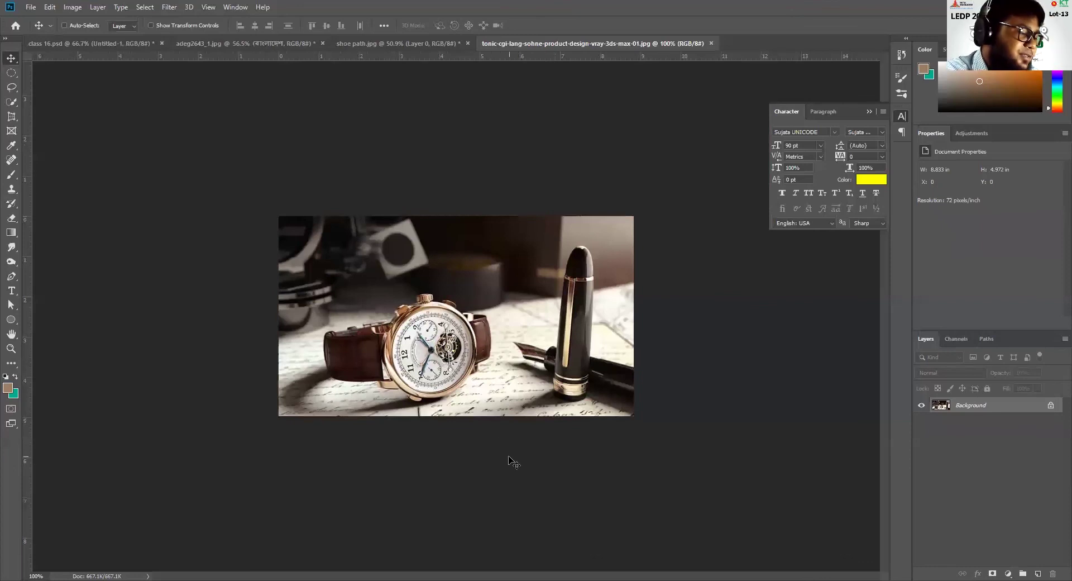
key("ctrl+plus")
scroll(441, 346, "up", 2)
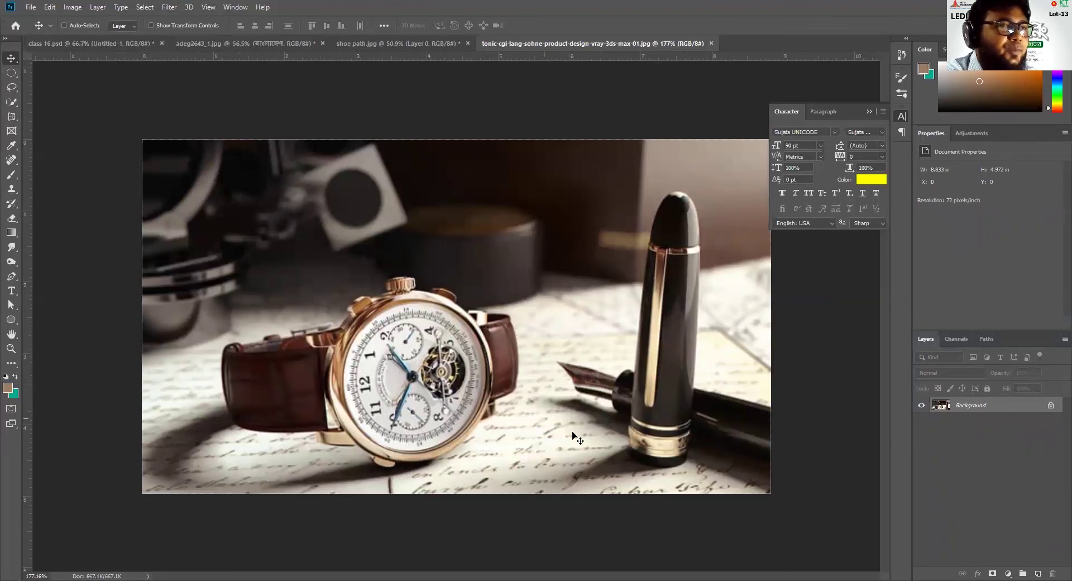
Look through shoe path.jpg, adeg2643_1.jpg and class 16.psd, comparing them with the newly opened watch image.
left_click(354, 44)
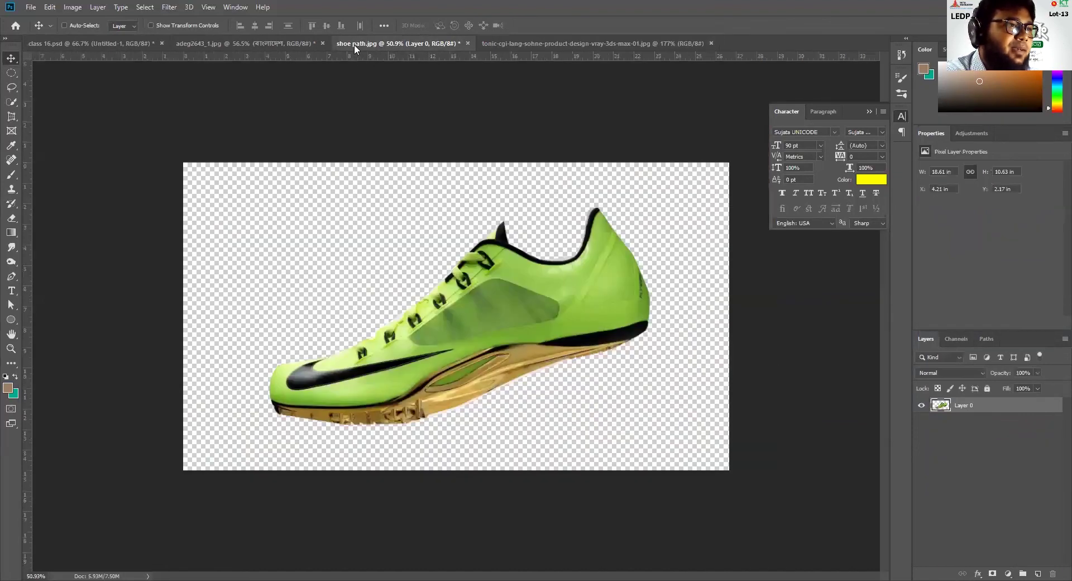
left_click(189, 43)
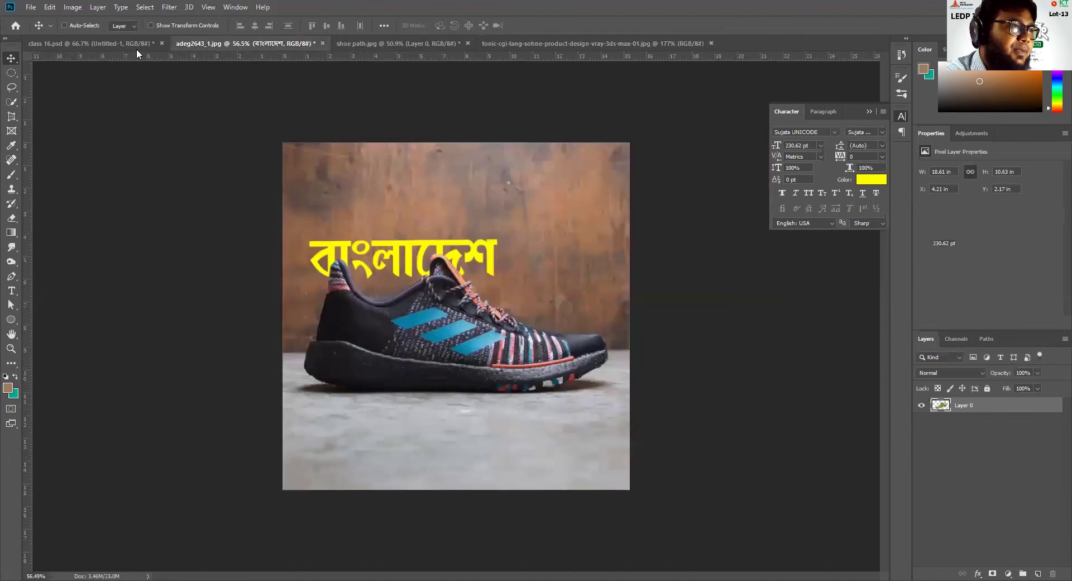
left_click(76, 45)
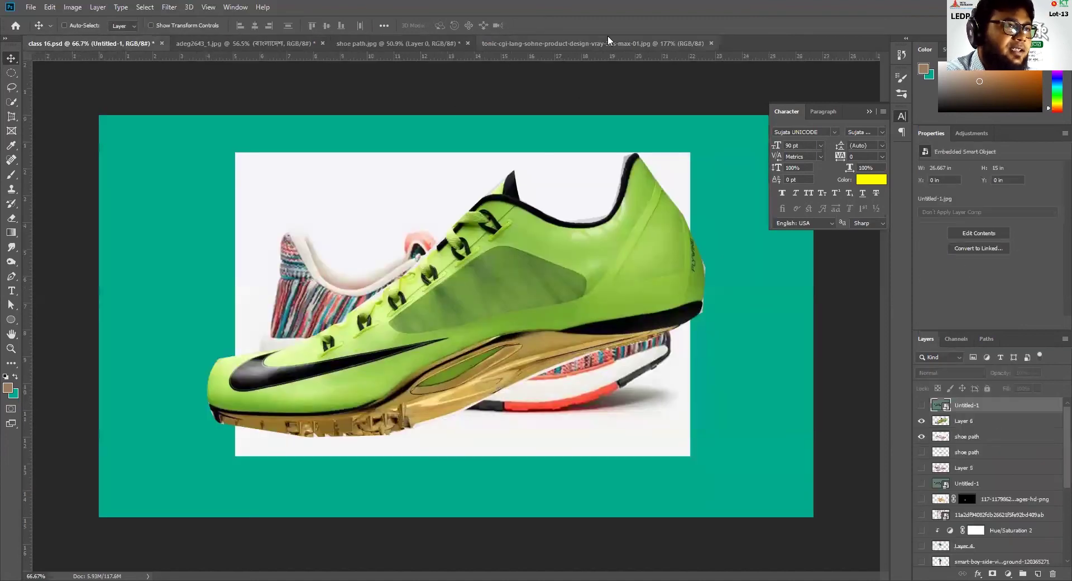
left_click(607, 43)
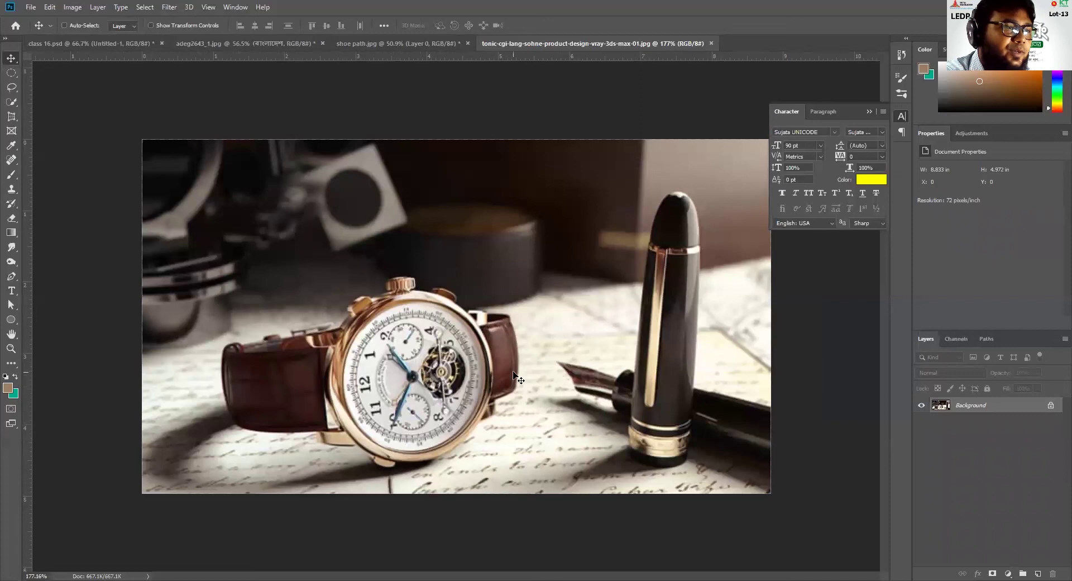
left_click(388, 43)
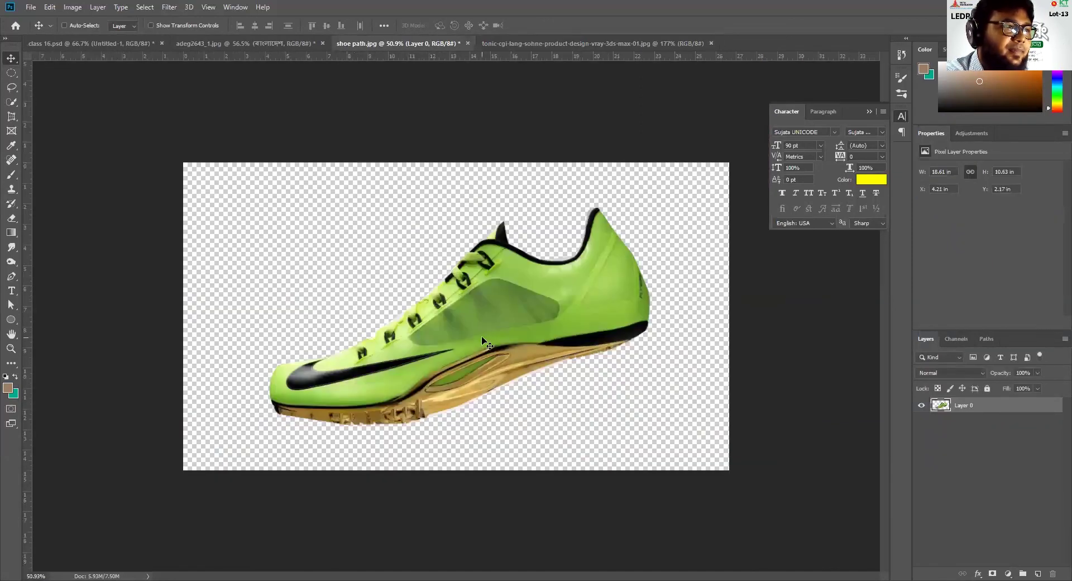
left_click(611, 44)
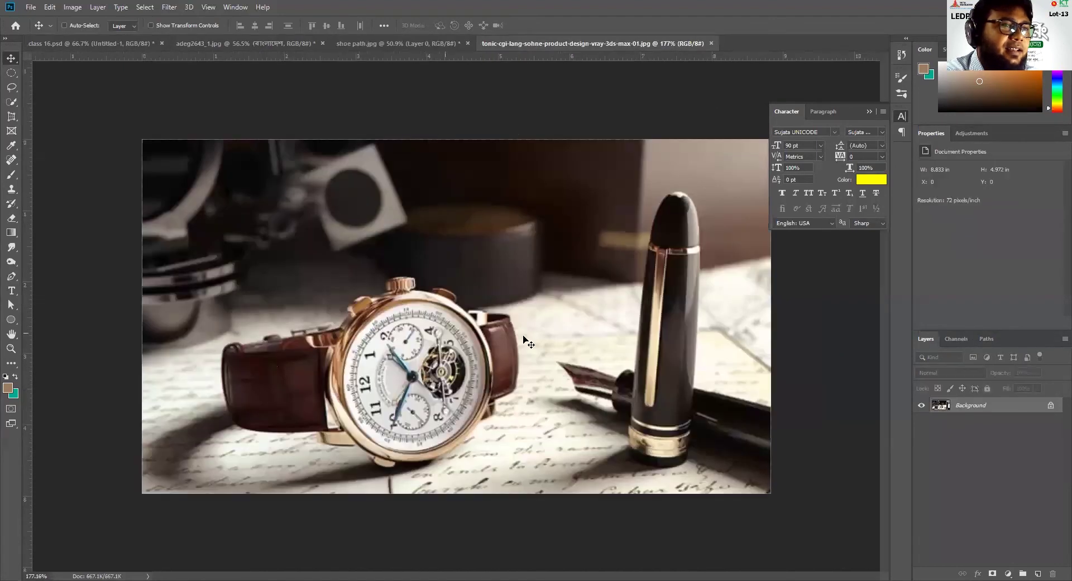
Unlock the watch image's background layer, show its paths, and draw a rough closed Pen path around the wristwatch and its strap.
scroll(505, 332, "down", 1)
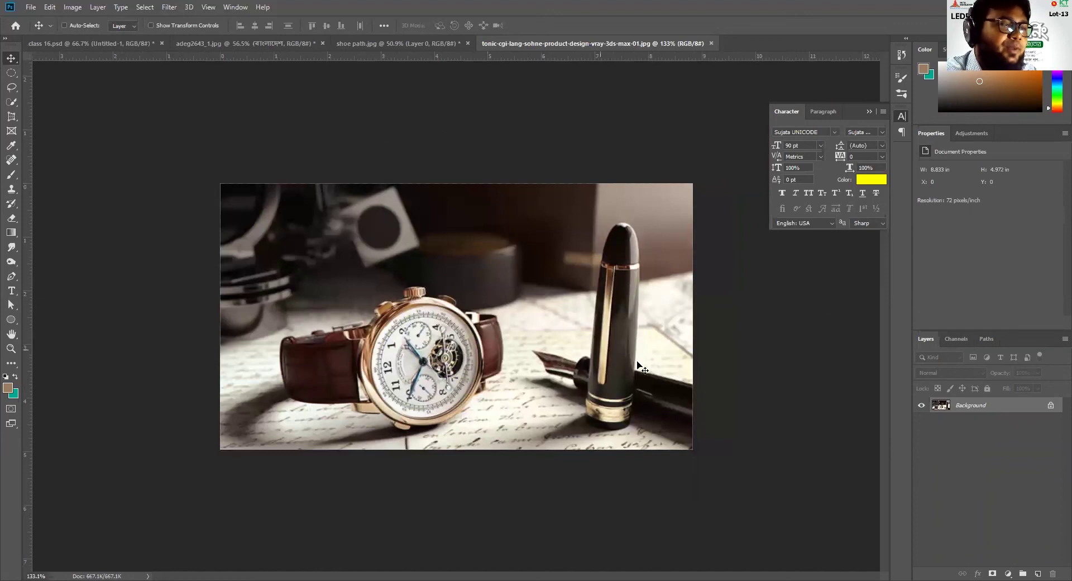
left_click(1051, 404)
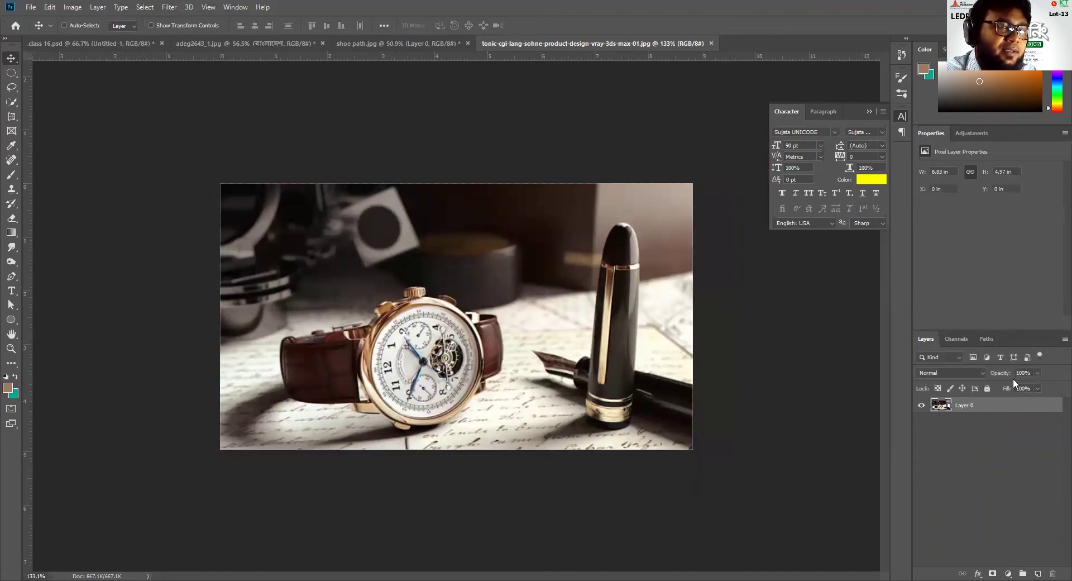
left_click(986, 339)
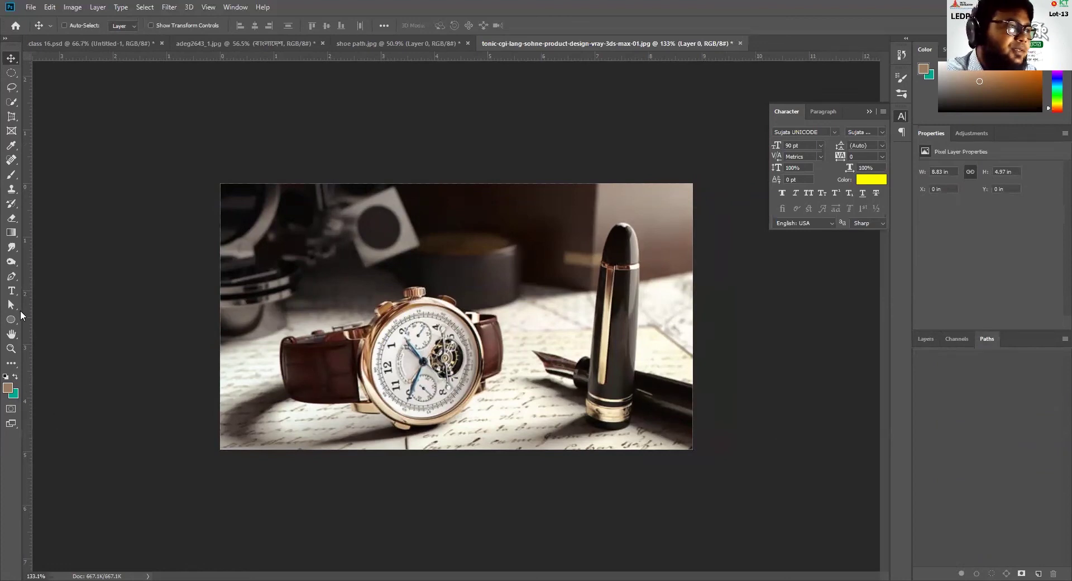
left_click(11, 275)
left_click(271, 370)
left_click(293, 323)
left_click(380, 321)
left_click(448, 322)
left_click(502, 300)
left_click(542, 369)
left_click(539, 380)
left_click(474, 440)
left_click(352, 434)
left_click(344, 429)
left_click(275, 408)
left_click(273, 401)
left_click(271, 370)
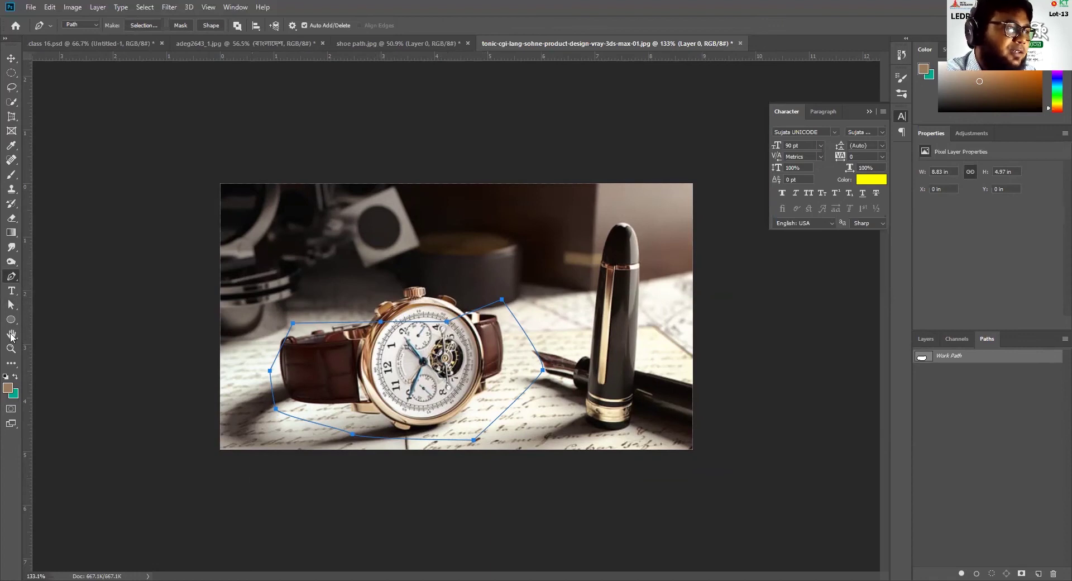
right_click(14, 278)
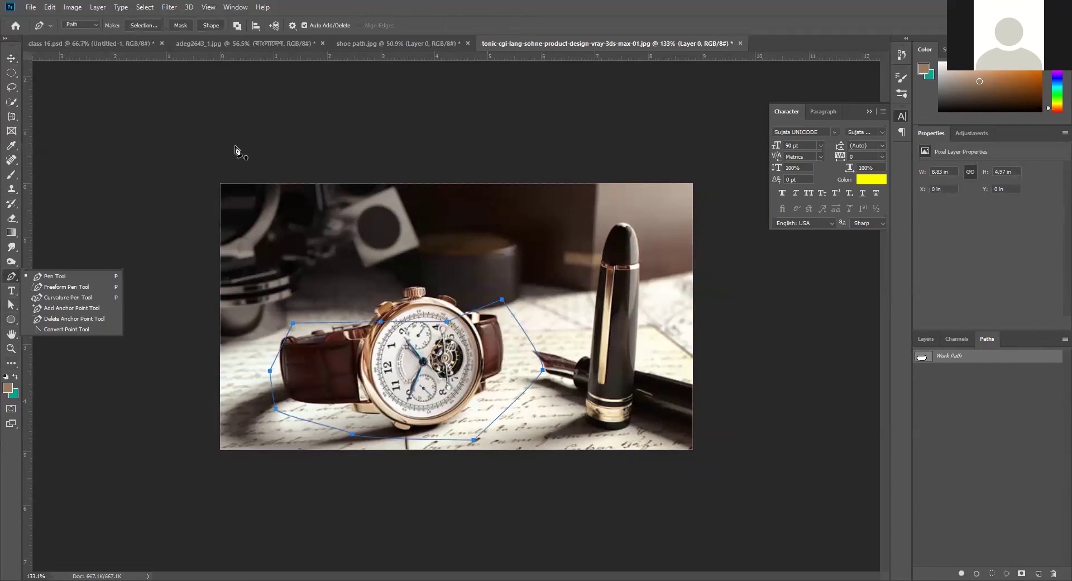
key("v")
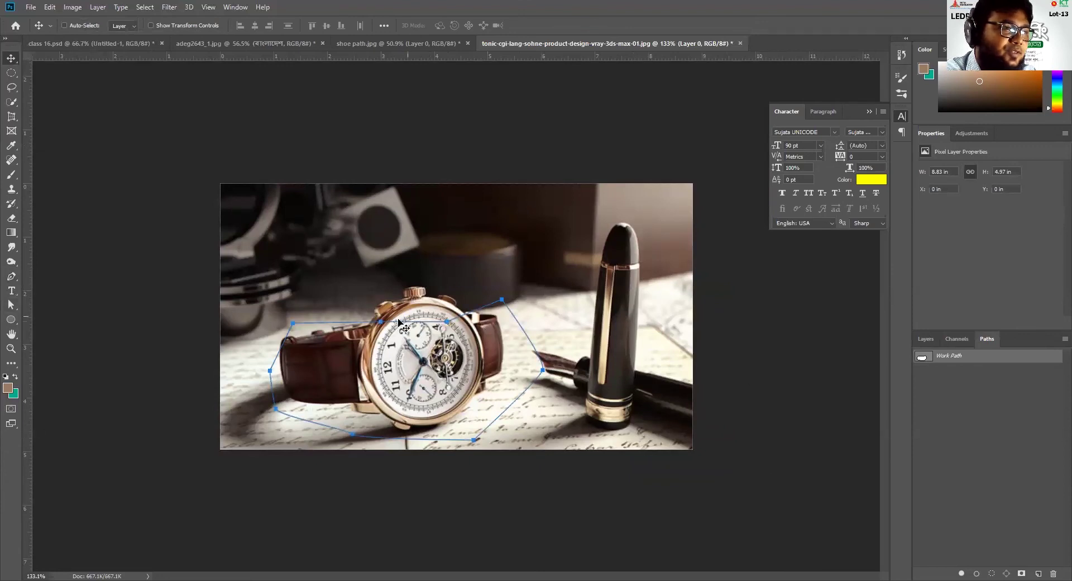
Save the work path around the watch under the name hgh and set it as the image's clipping path.
left_click(1063, 338)
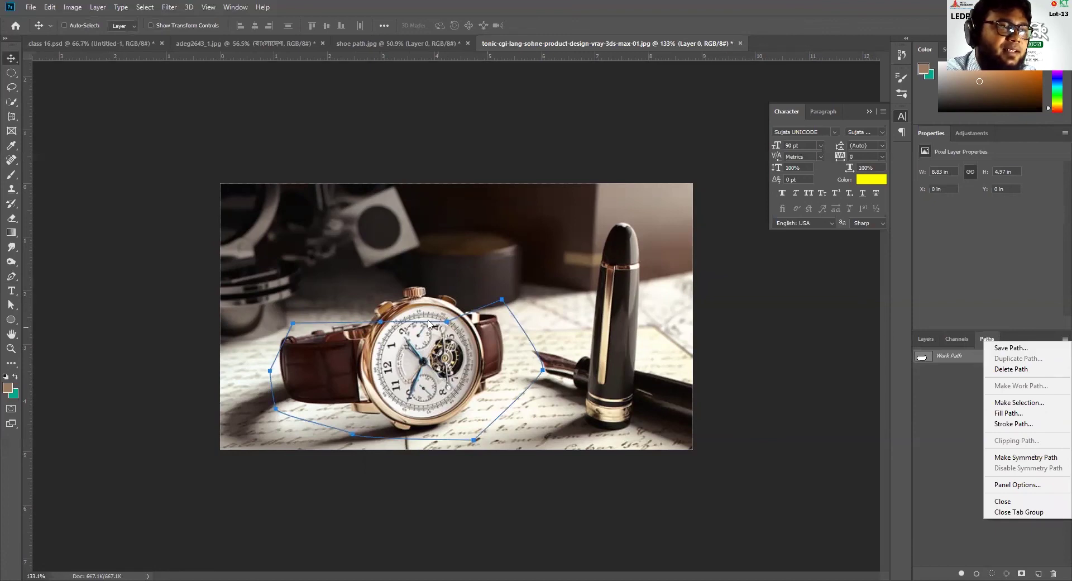
left_click(1021, 348)
type("hgh")
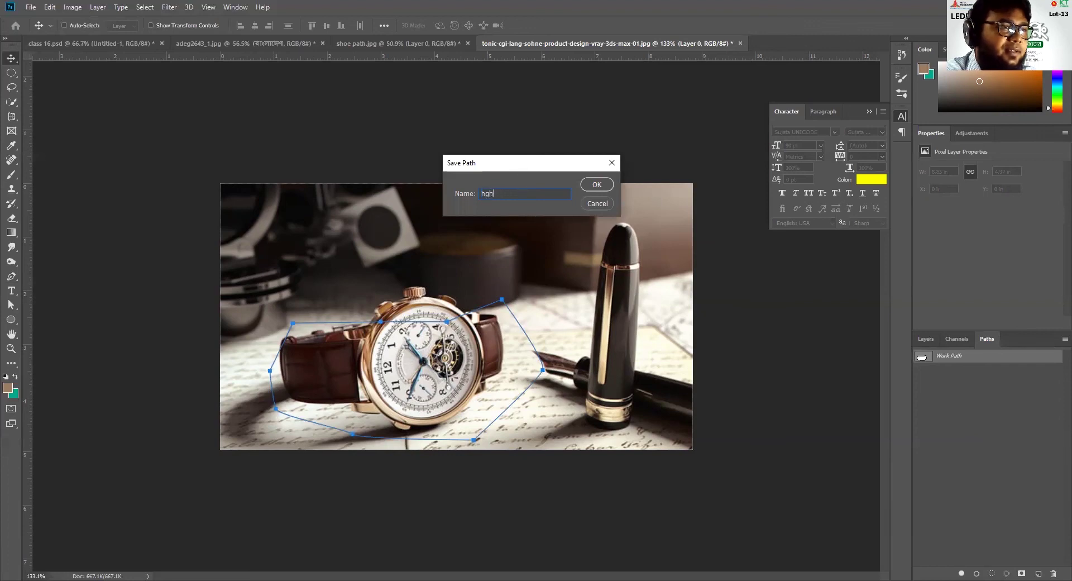
left_click(597, 184)
left_click(1064, 338)
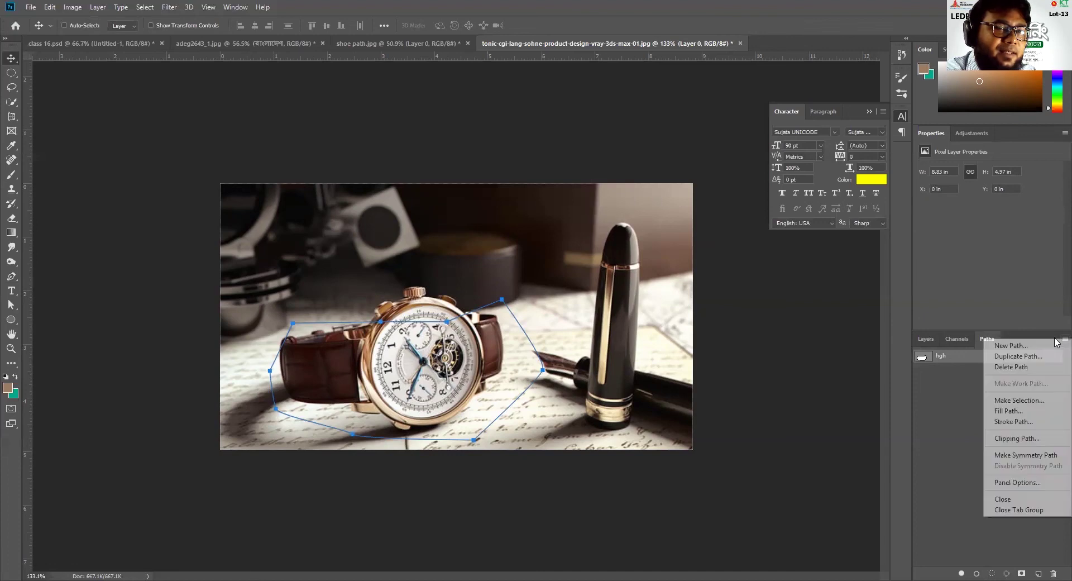
left_click(1020, 441)
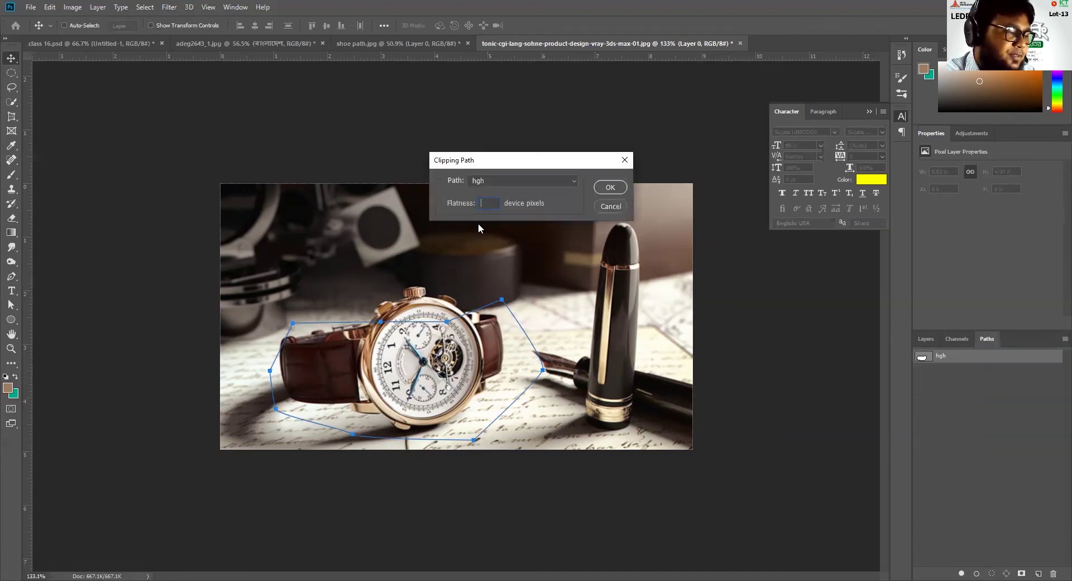
left_click(610, 187)
Save a JPEG copy of the watch image in Downloads as tonic.jpg and close the original document without saving its changes.
key("alt+f")
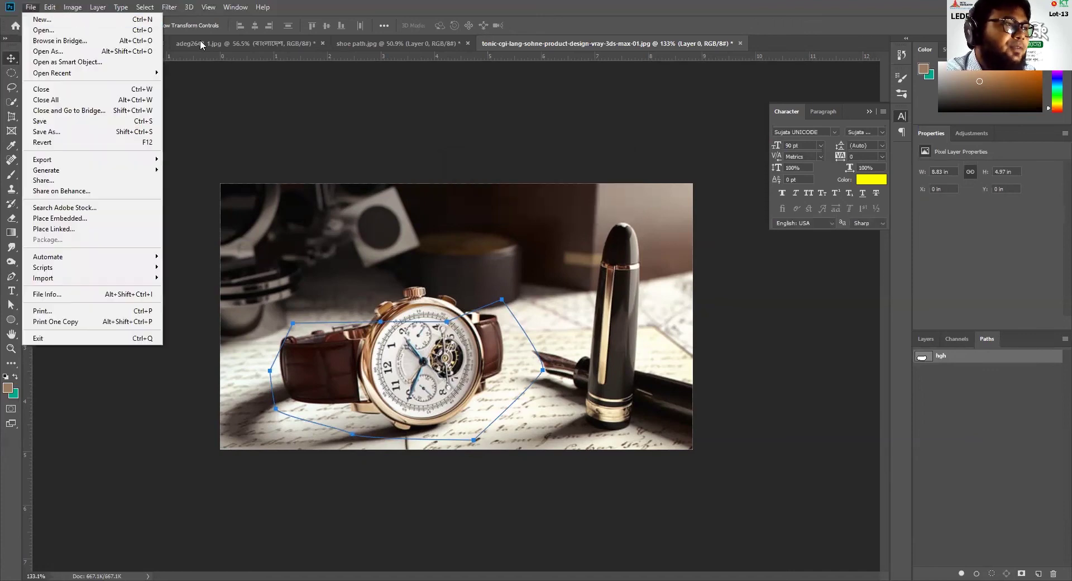
left_click(78, 133)
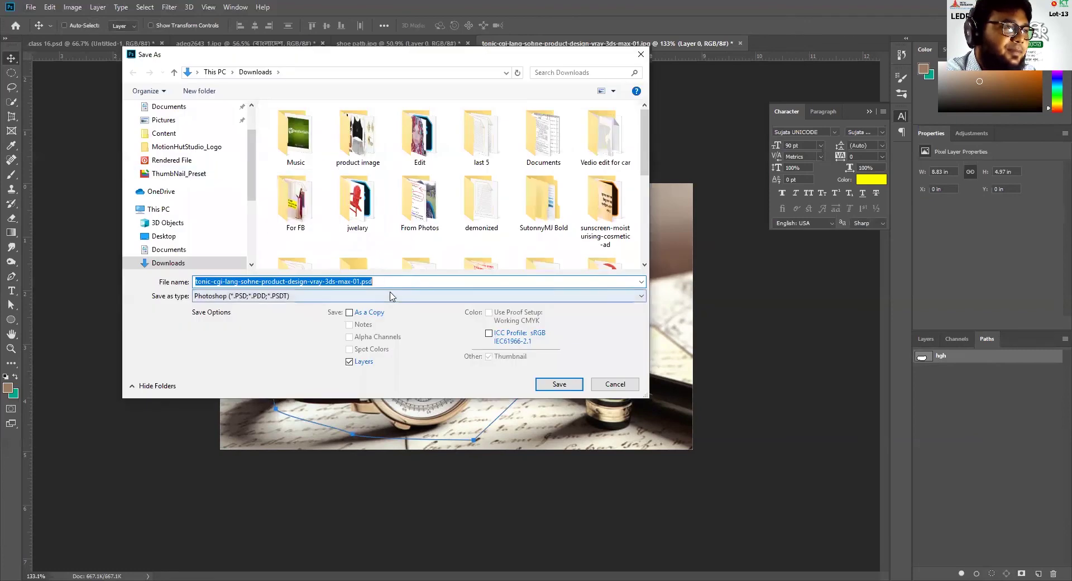
left_click(369, 296)
left_click(290, 382)
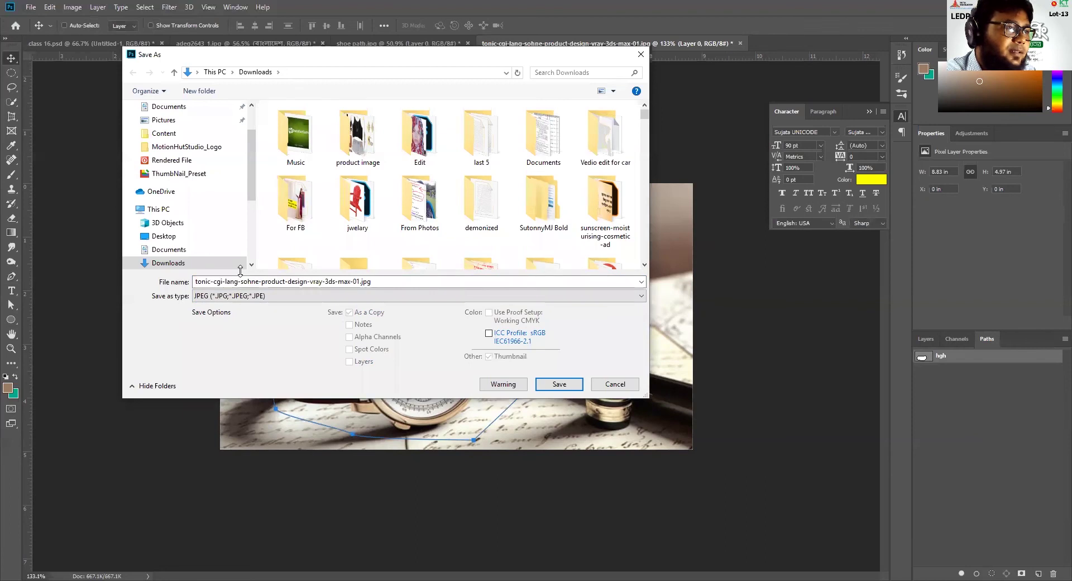
double_click(361, 280)
left_click_drag(361, 281, 212, 289)
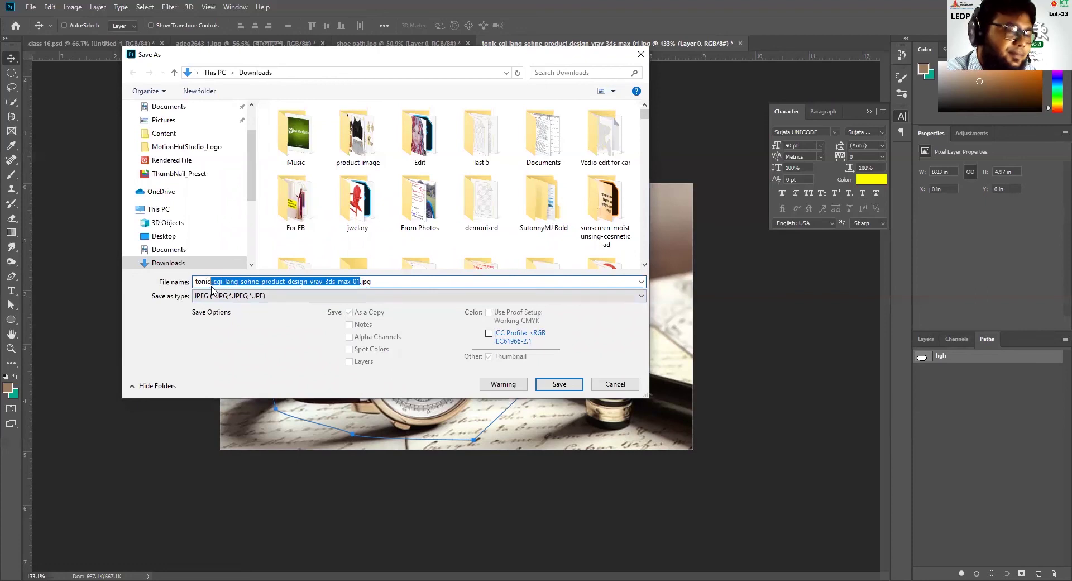
key("BackSpace")
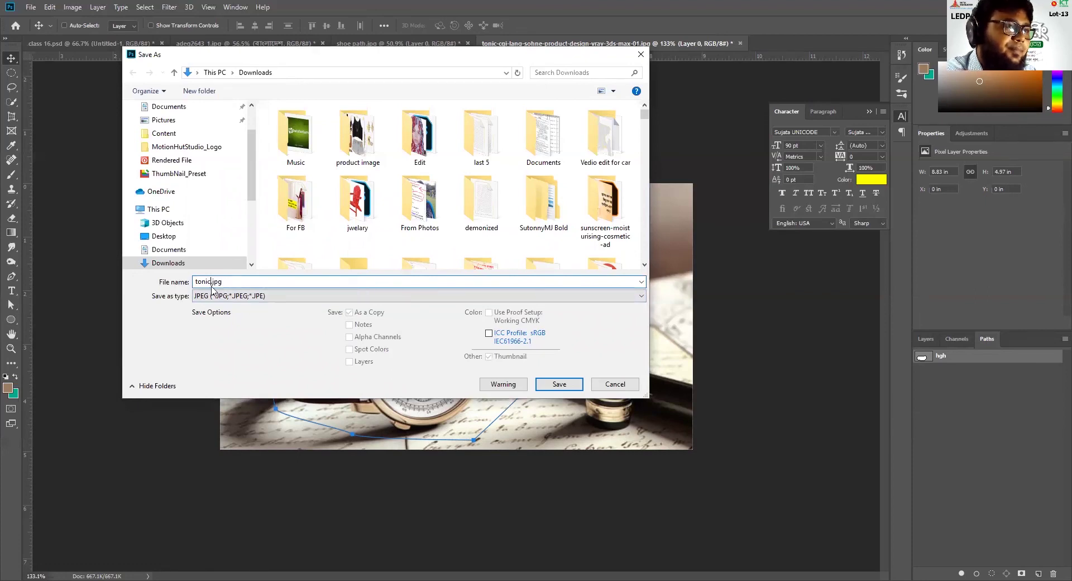
key("Return")
left_click(617, 151)
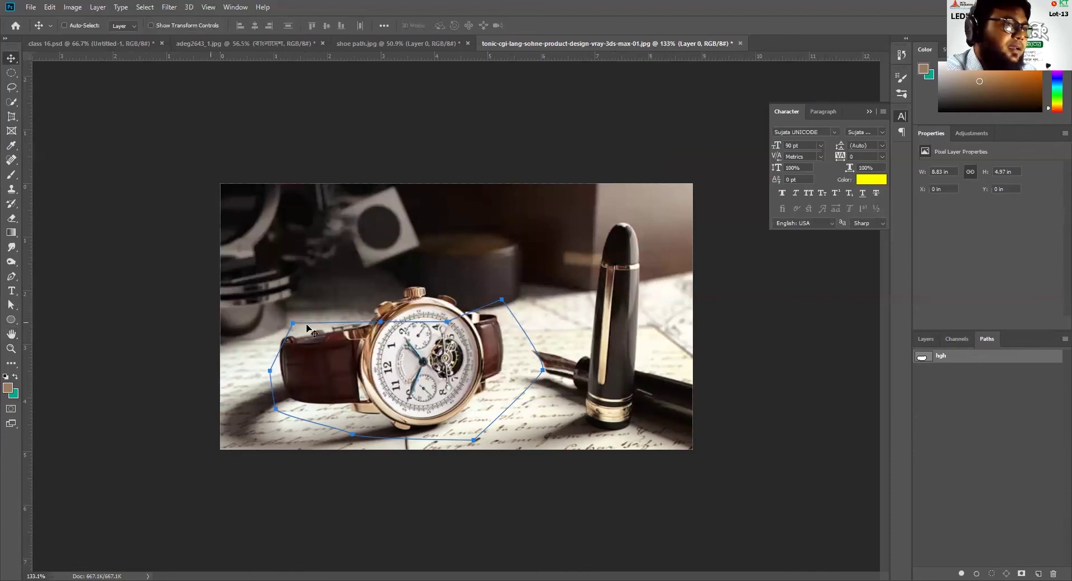
left_click(740, 43)
left_click(530, 221)
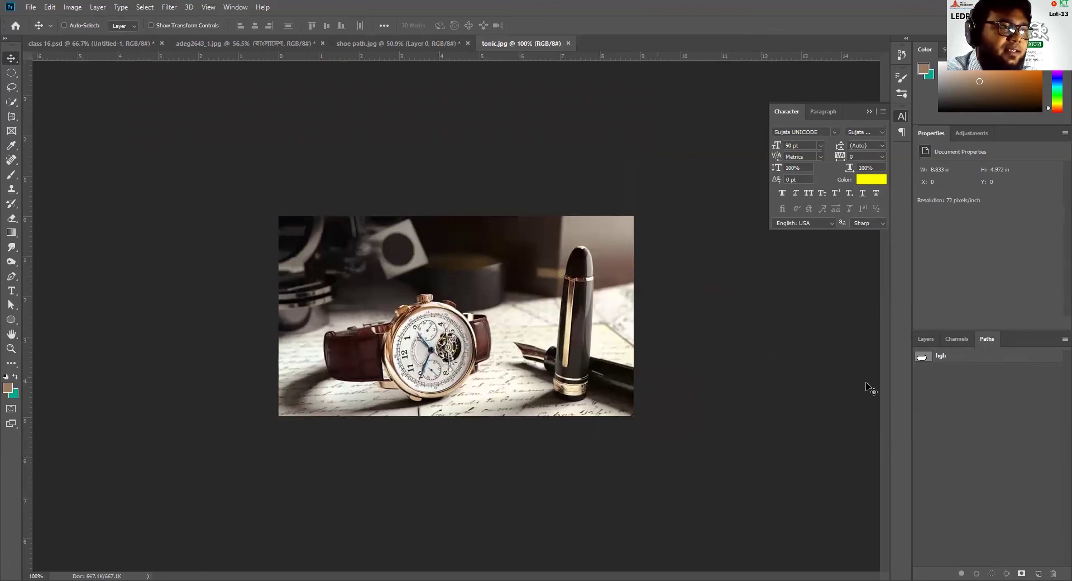
Show the hgh path in tonic.jpg and move its anchor points with Direct Selection so it fits closer around the watch and strap.
left_click(943, 358)
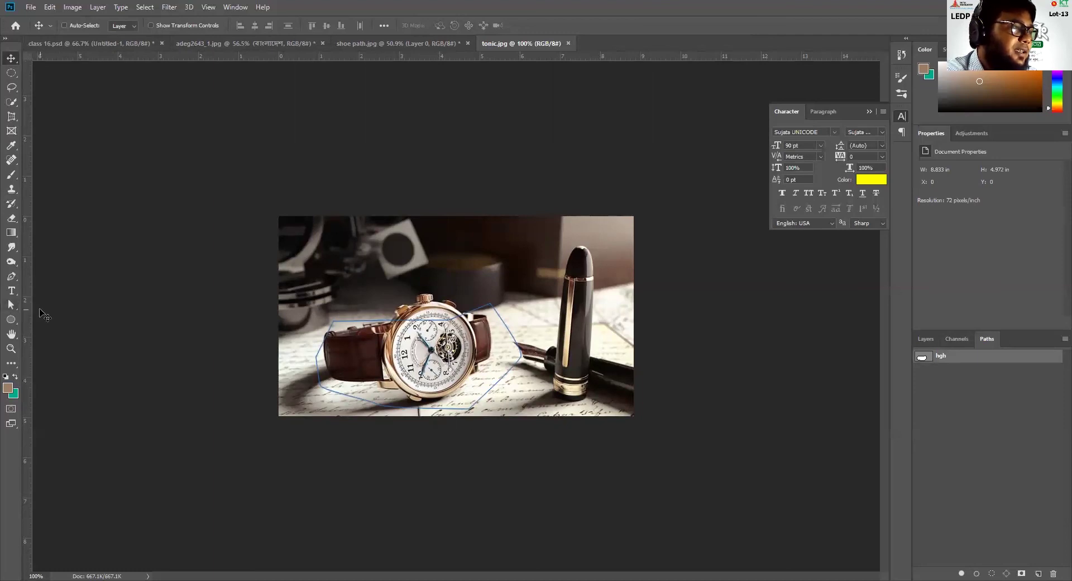
left_click(10, 305)
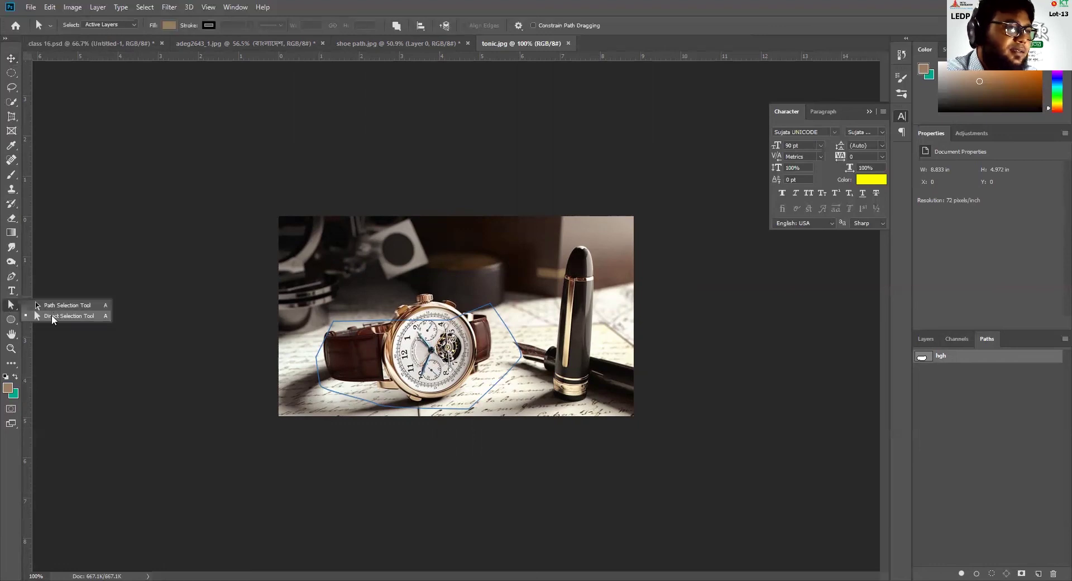
left_click(52, 316)
left_click_drag(450, 323, 396, 312)
left_click_drag(334, 322, 328, 376)
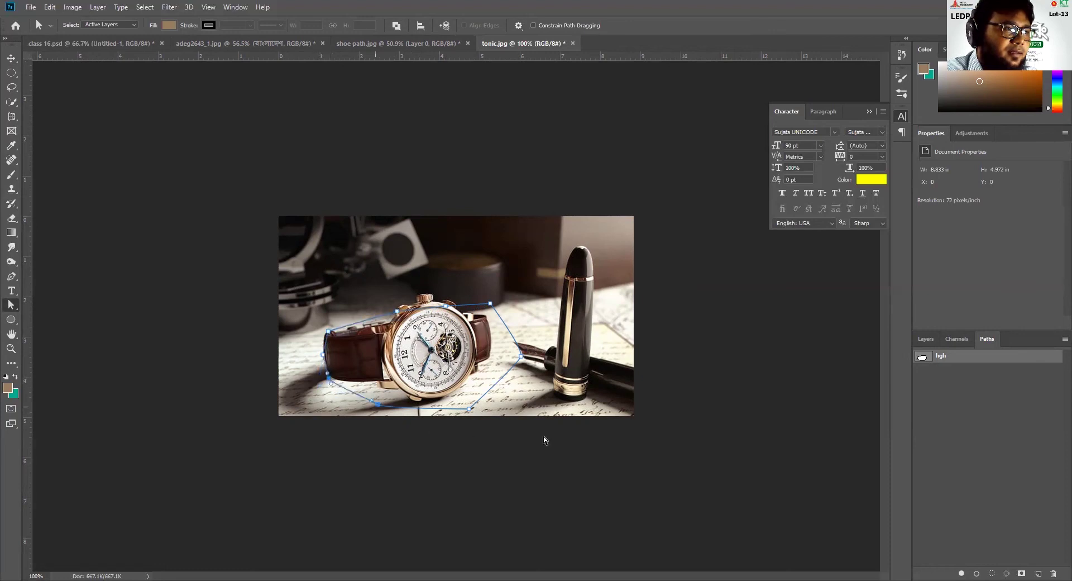
left_click_drag(469, 408, 472, 371)
left_click_drag(380, 409, 378, 390)
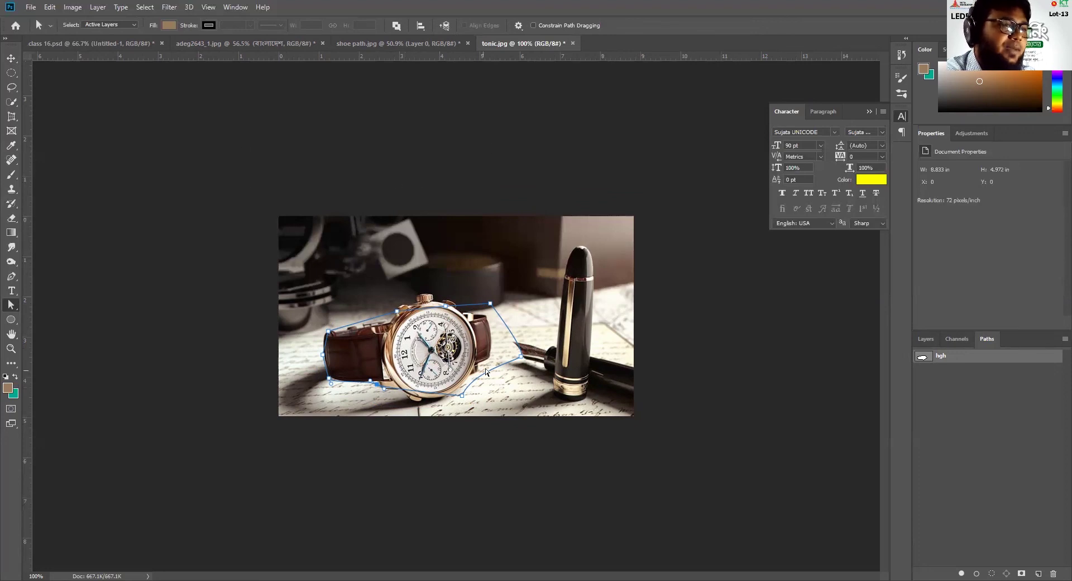
left_click_drag(489, 304, 471, 305)
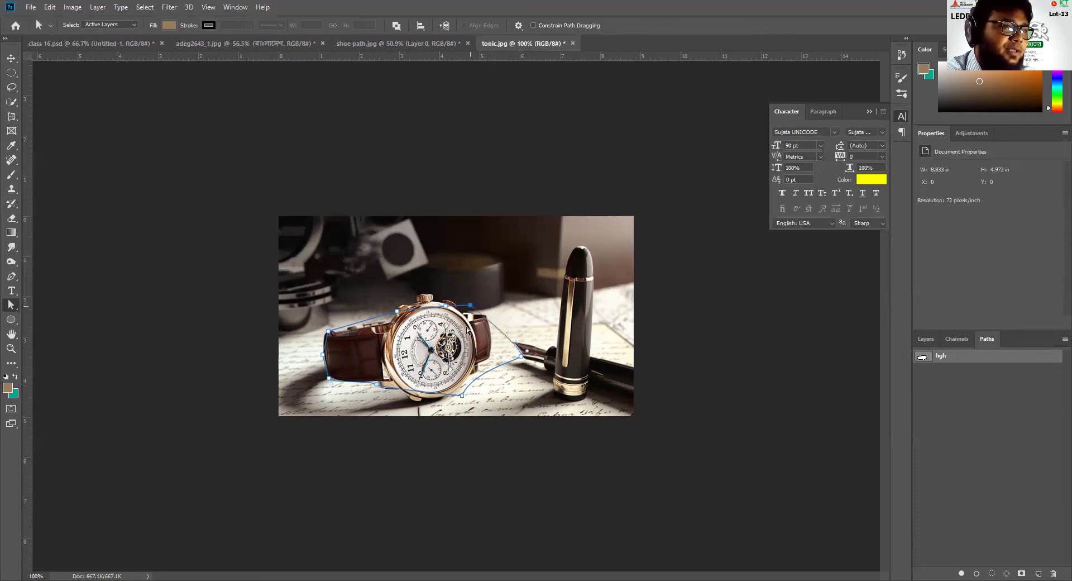
left_click_drag(521, 355, 496, 353)
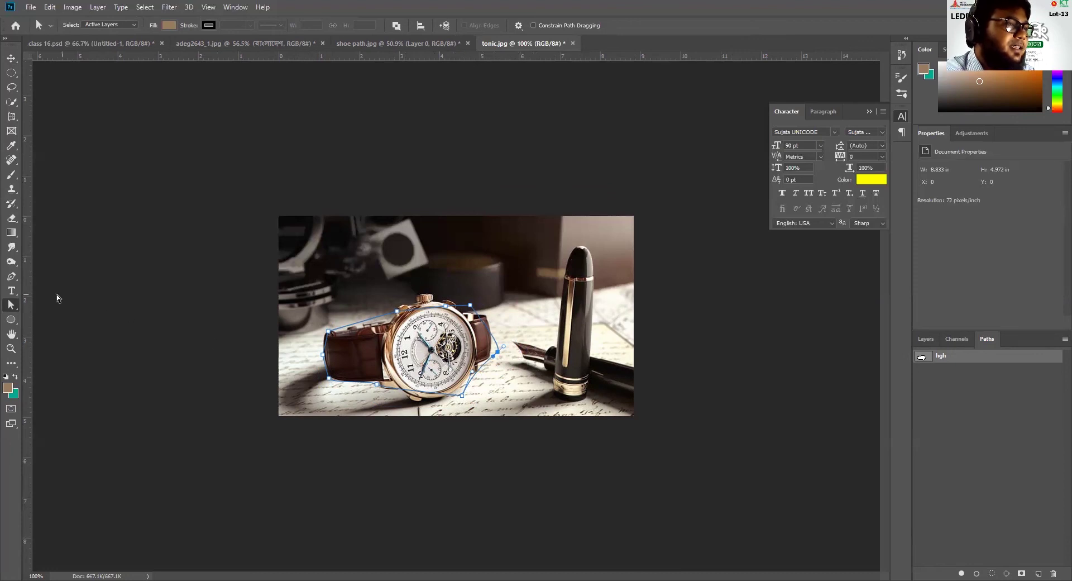
left_click(11, 58)
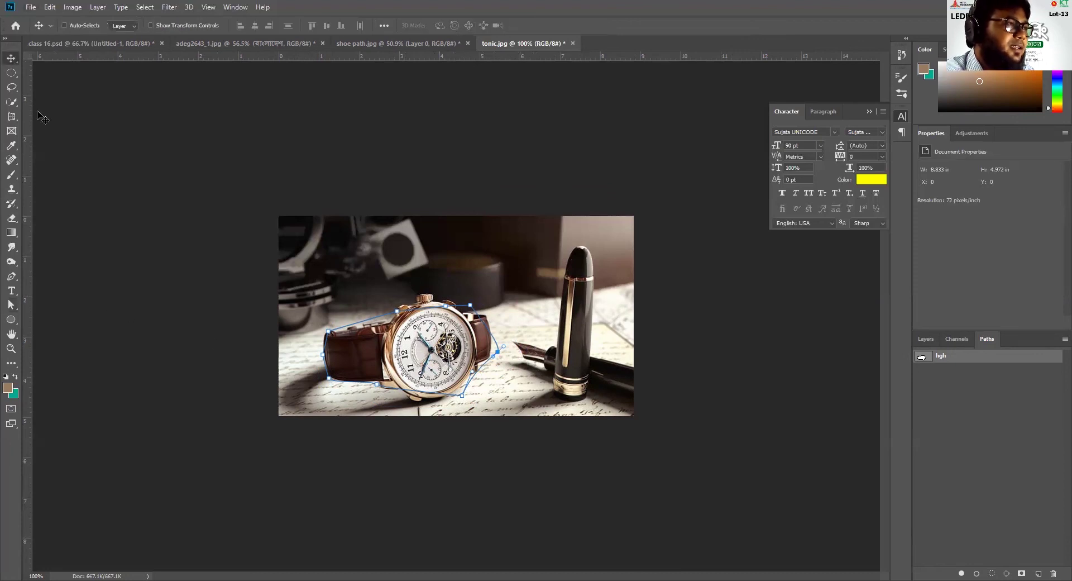